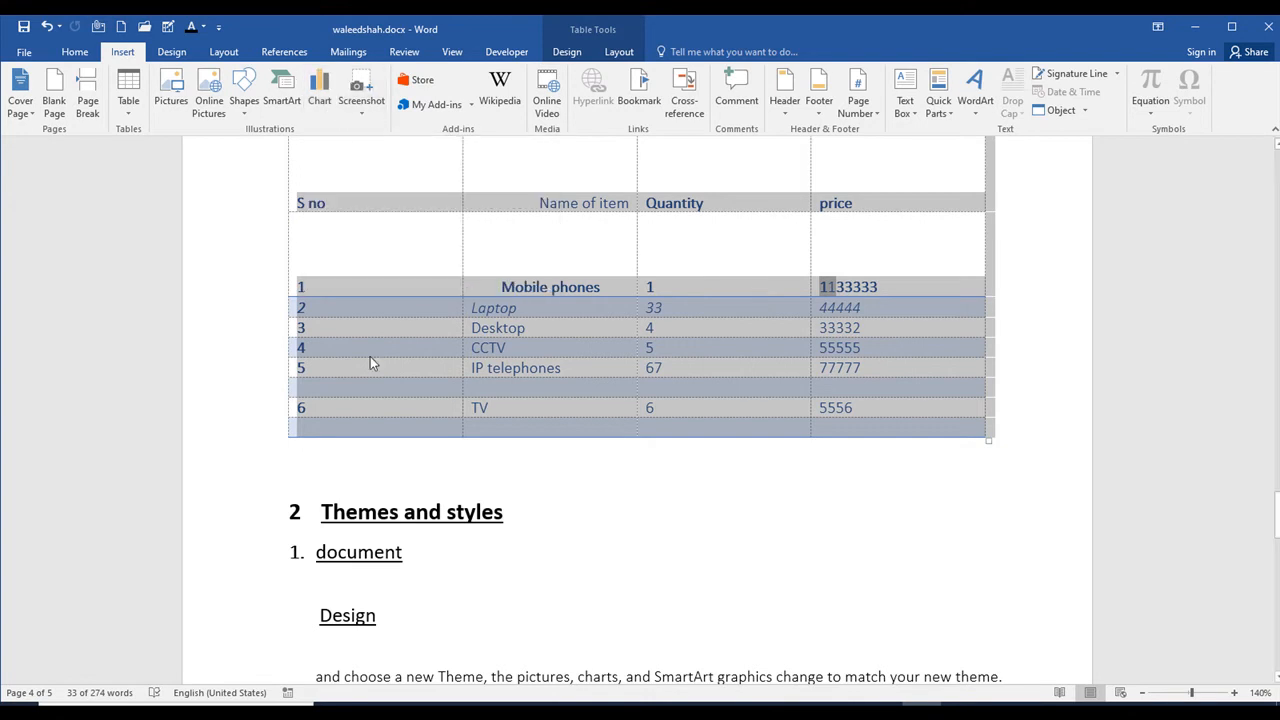
Step: Add a new line below the paragraph that ends "your headings change to match the new theme."
{"action": "scroll", "coordinate": [462, 431], "scroll_direction": "down", "scroll_amount": 5}
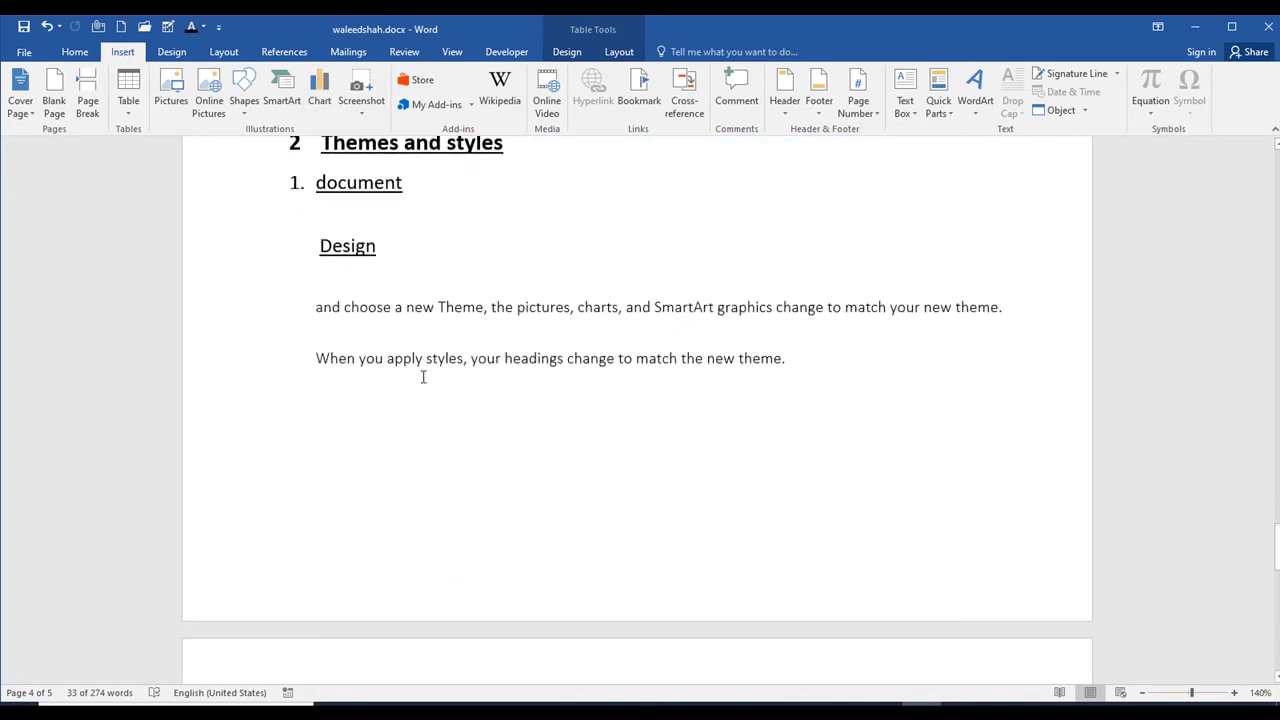
{"action": "left_click", "coordinate": [828, 401]}
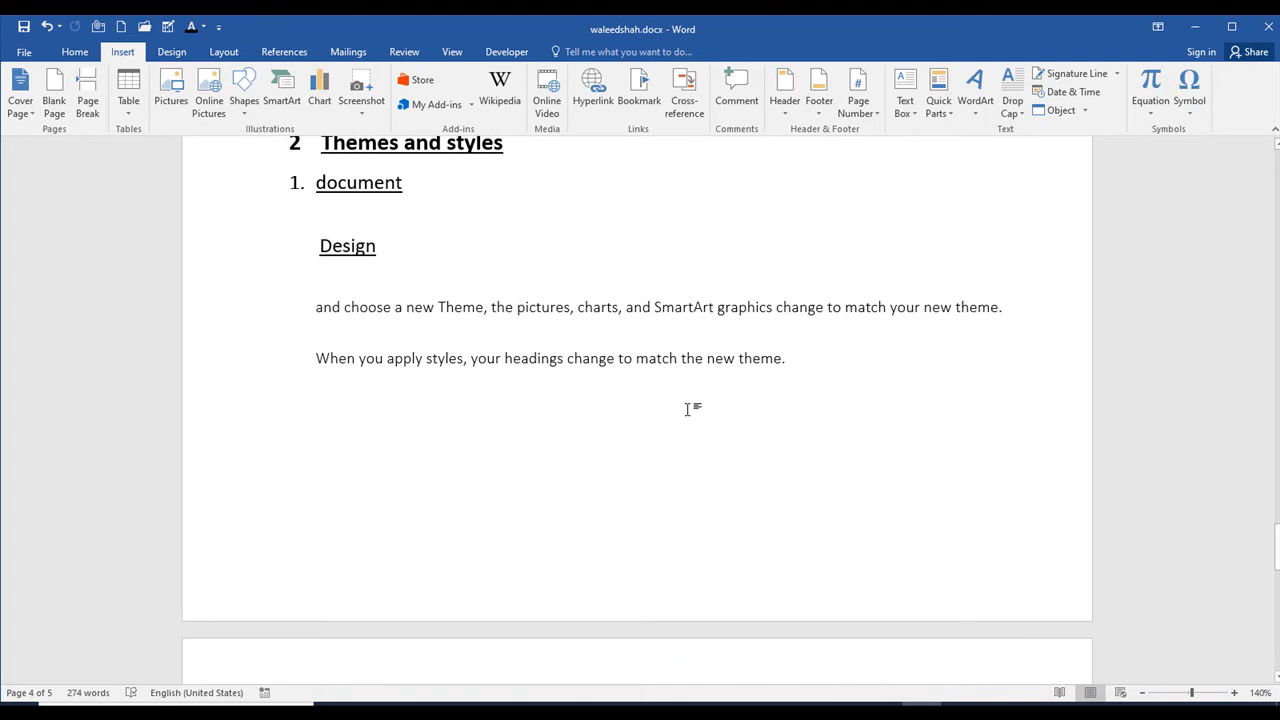
{"action": "key", "text": "Return"}
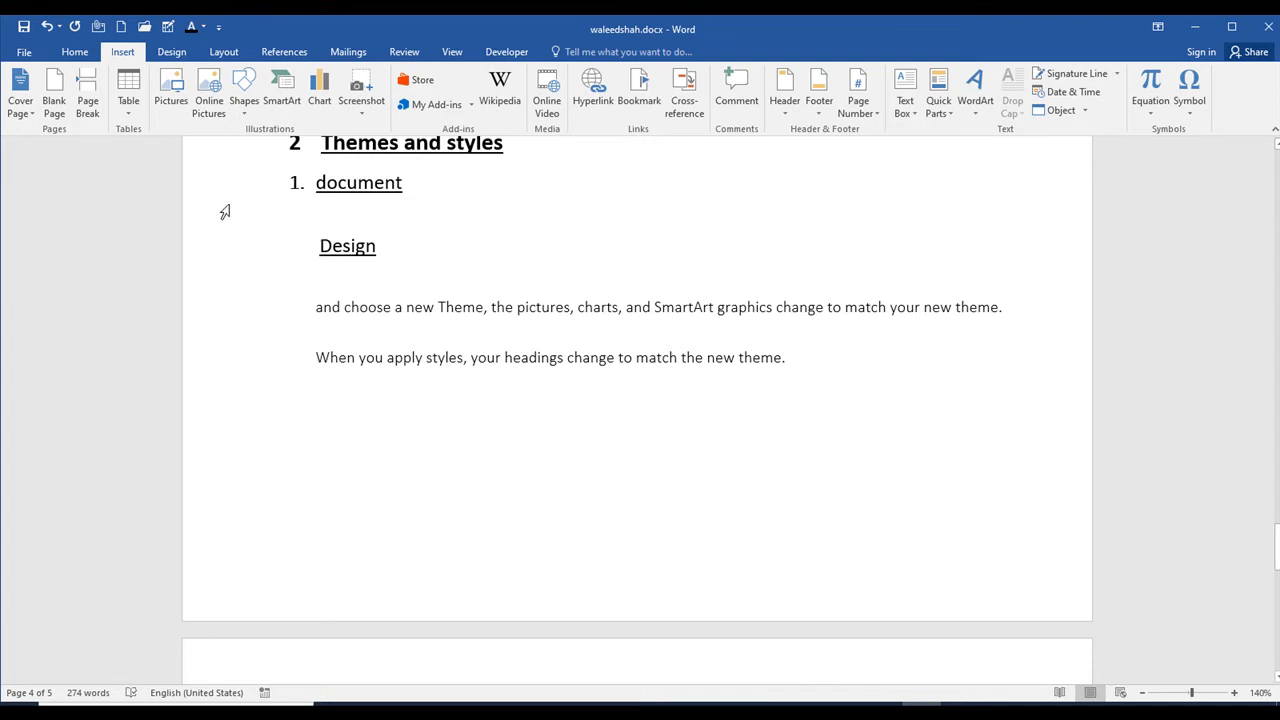
{"action": "left_click", "coordinate": [178, 105]}
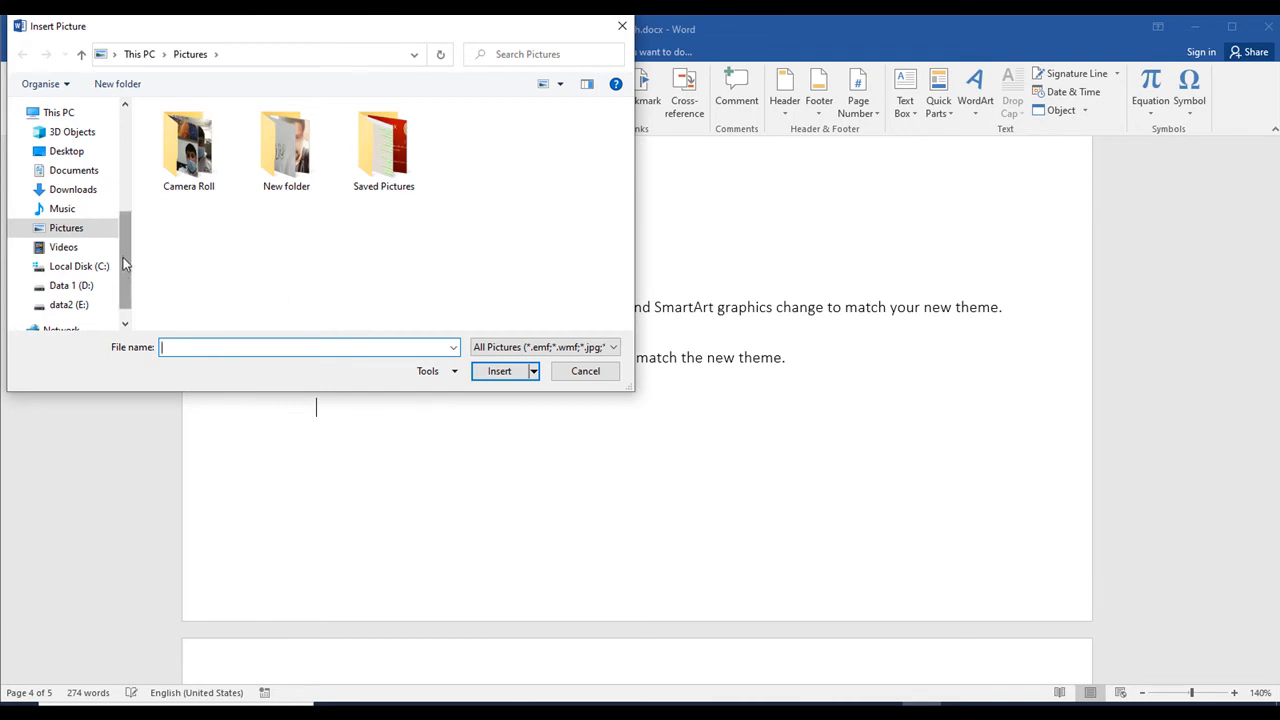
{"action": "left_click_drag", "start_coordinate": [122, 239], "coordinate": [118, 253]}
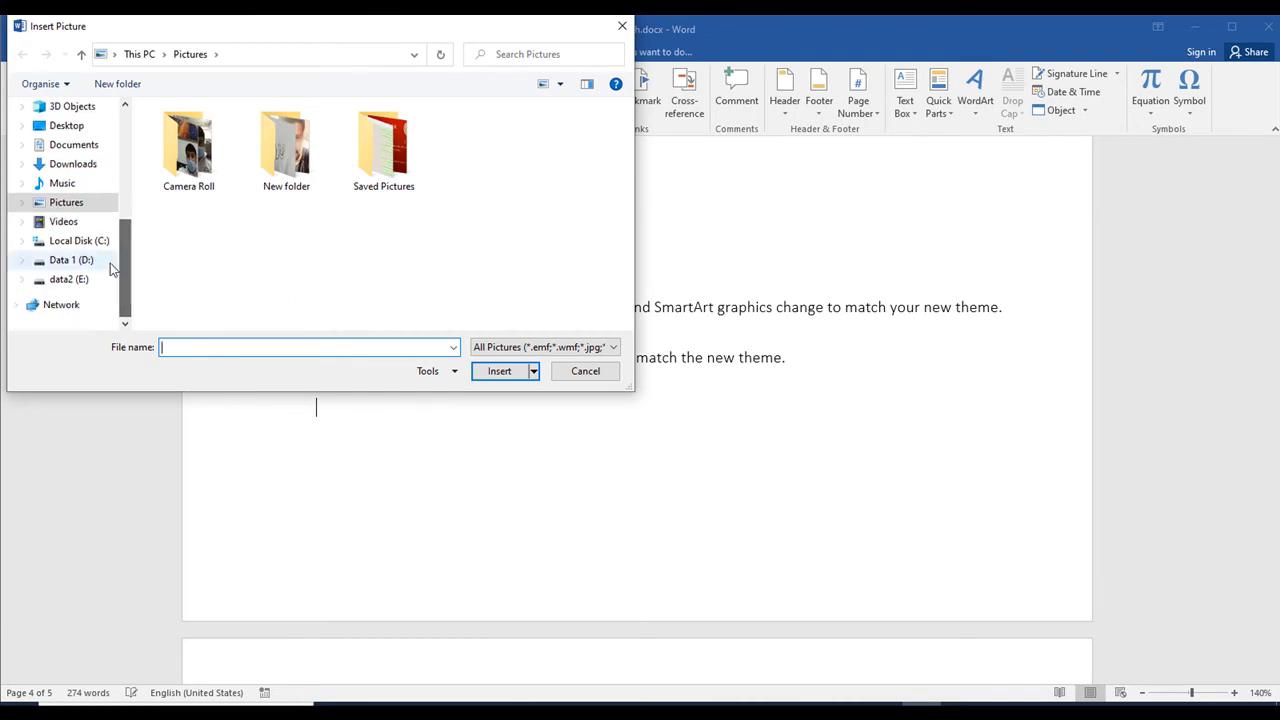
{"action": "left_click", "coordinate": [78, 281]}
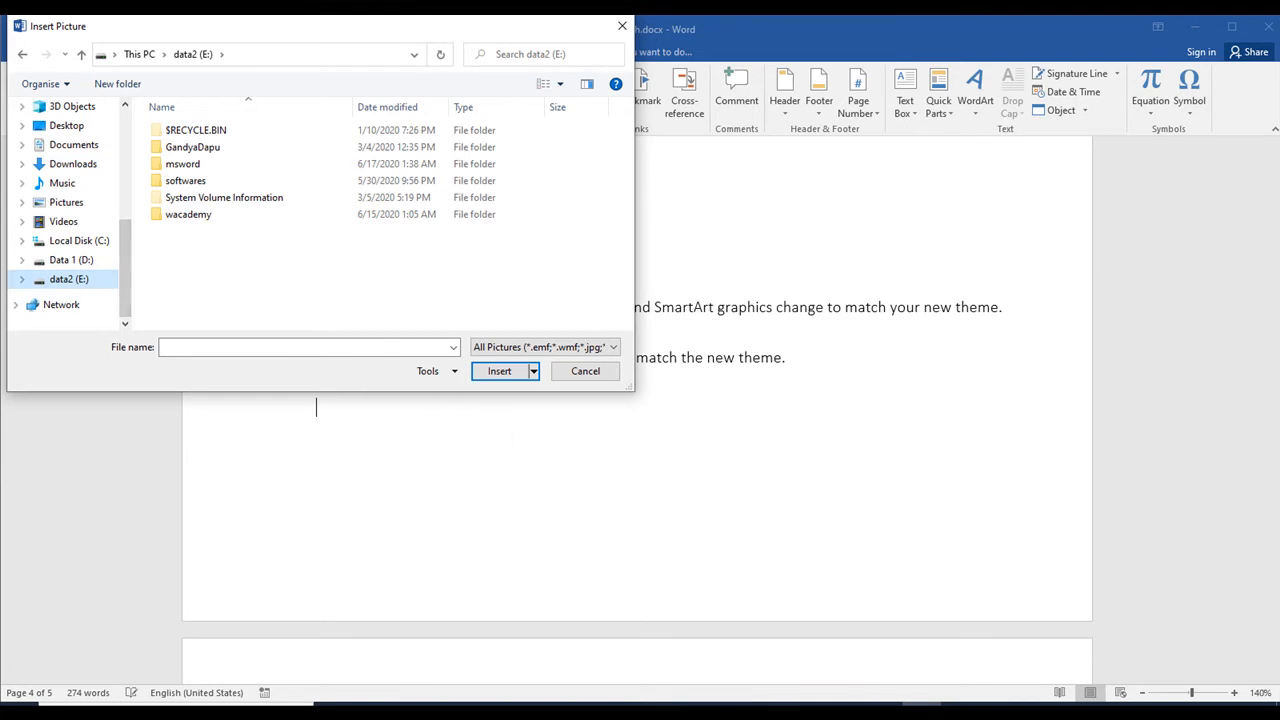
{"action": "left_click", "coordinate": [1090, 712]}
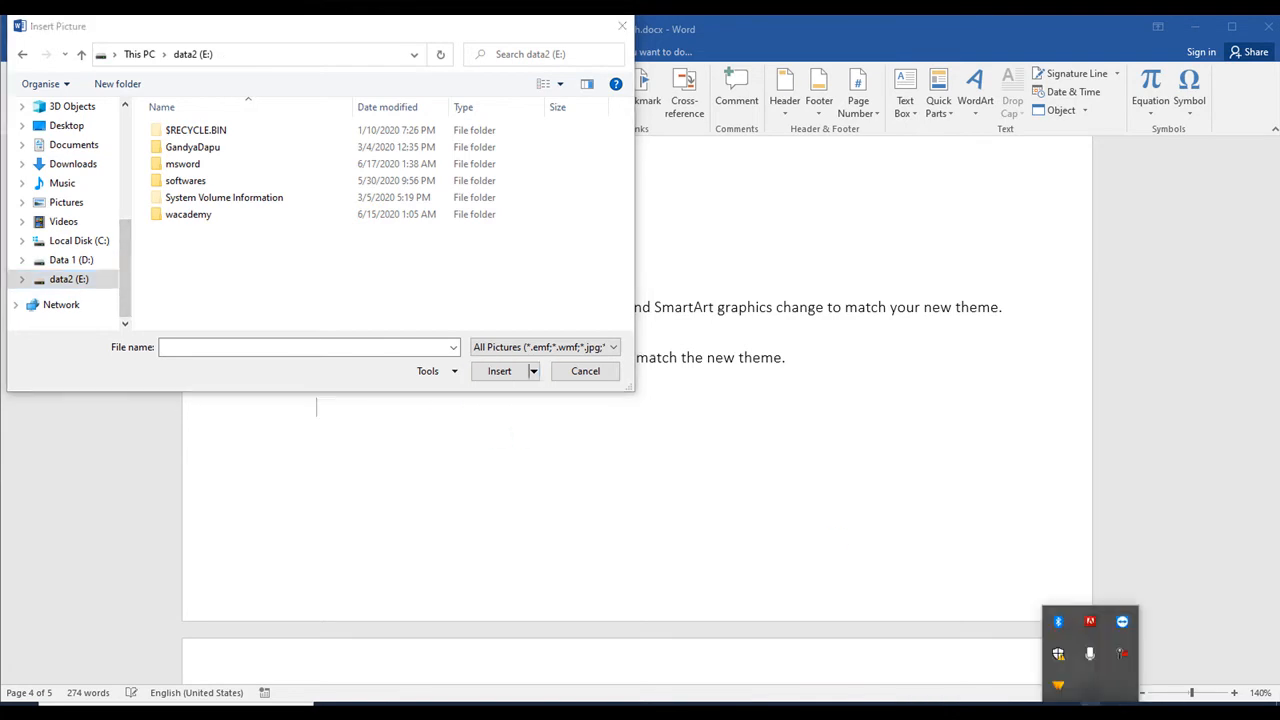
{"action": "left_click", "coordinate": [1117, 652]}
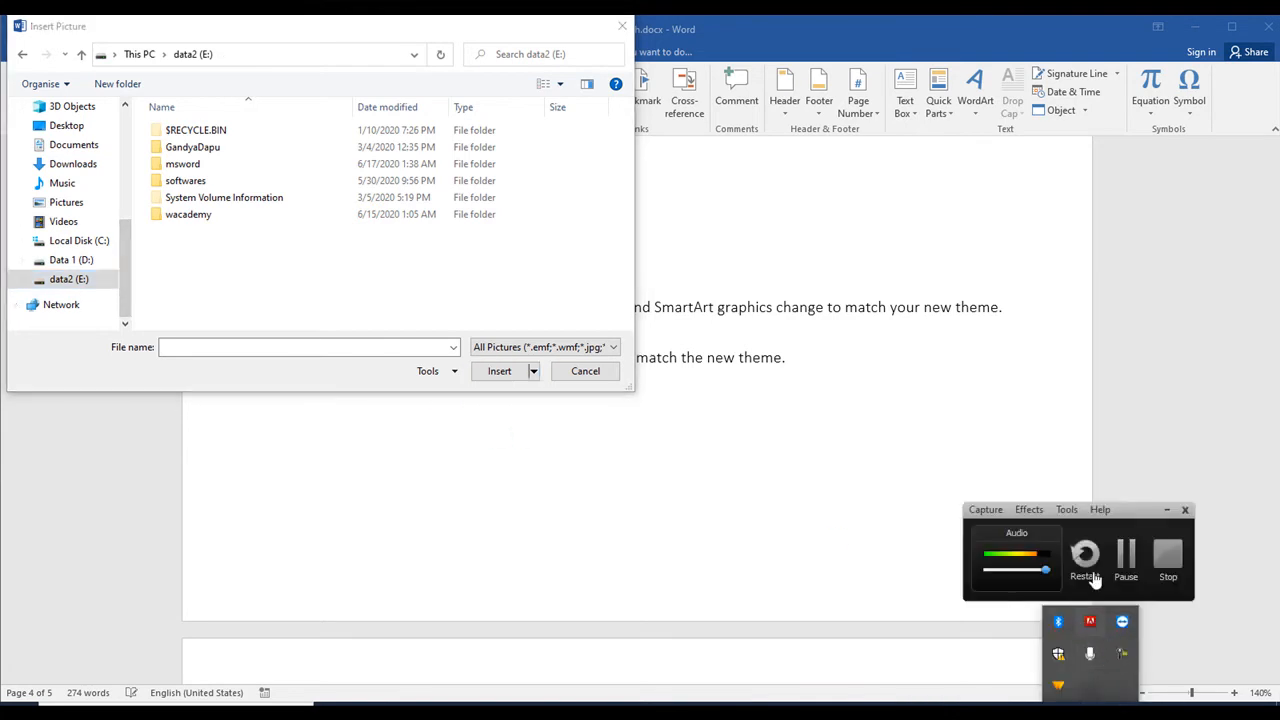
{"action": "left_click", "coordinate": [1124, 558]}
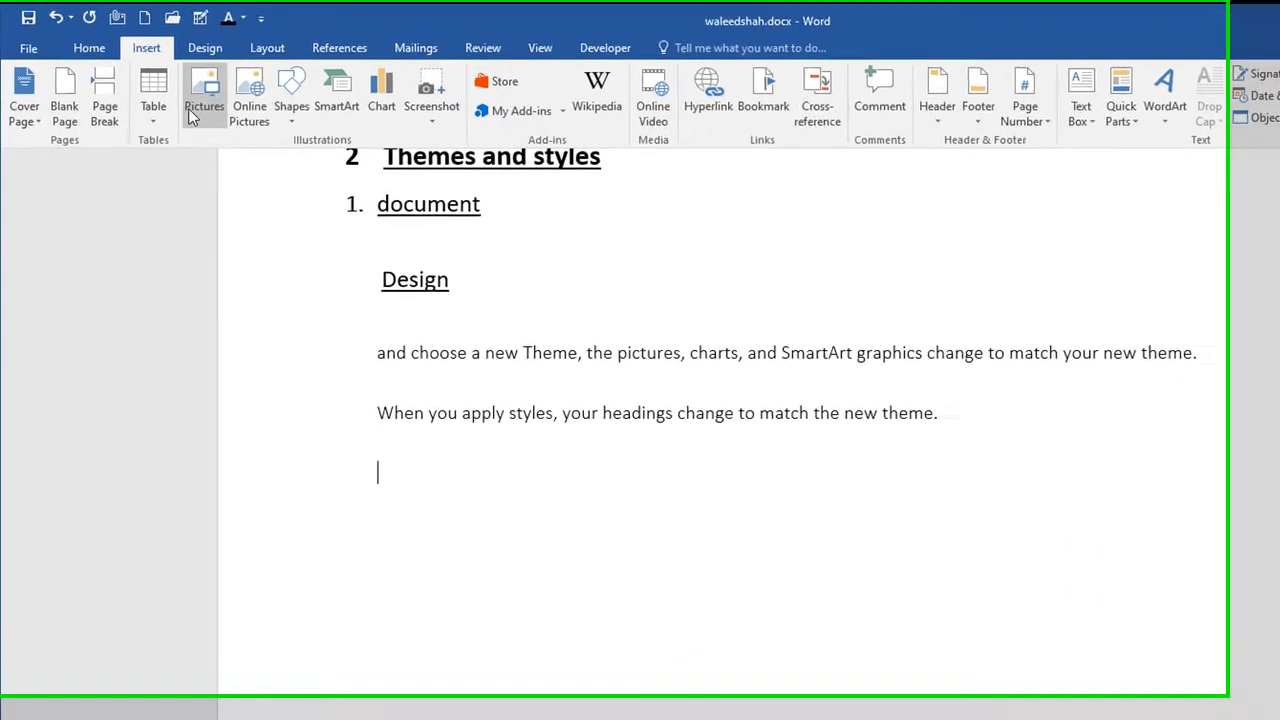
Step: Insert the picture d4d87ef4-b4b8-41bc-875e-87aa4f0d4653.png from the Desktop folder, viewing the folder's files as thumbnails
{"action": "left_click", "coordinate": [178, 100]}
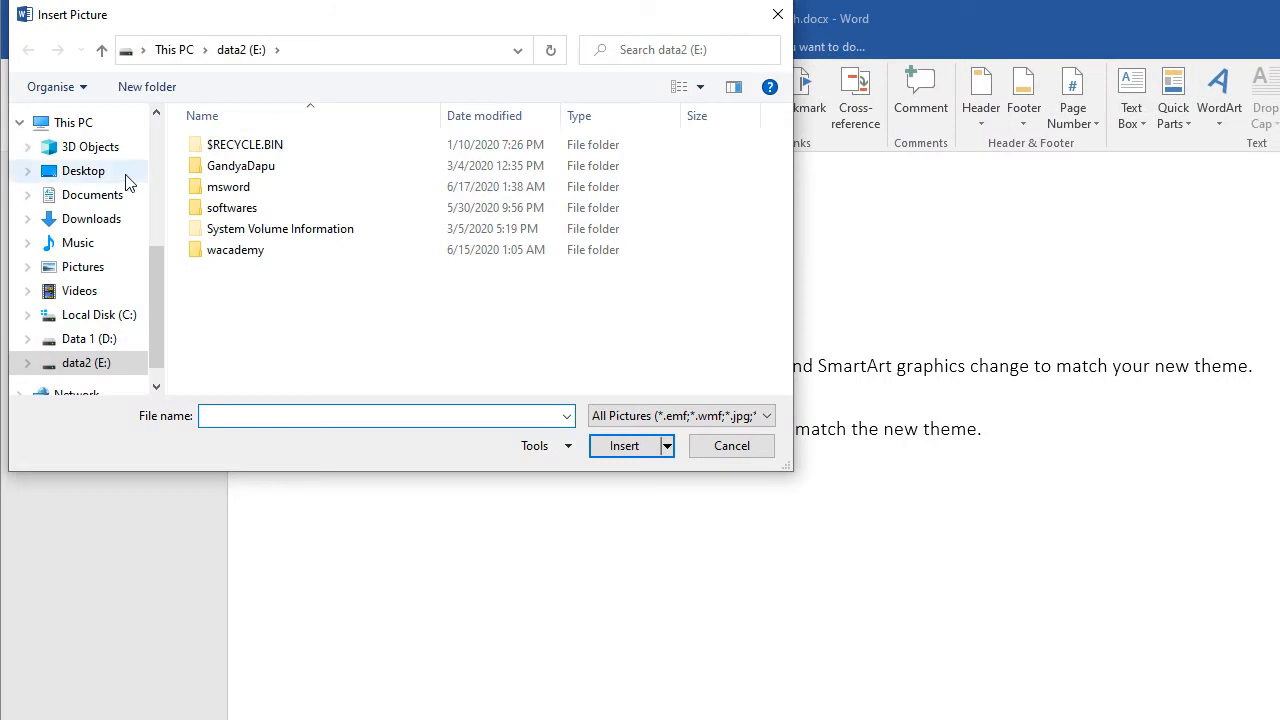
{"action": "left_click", "coordinate": [80, 172]}
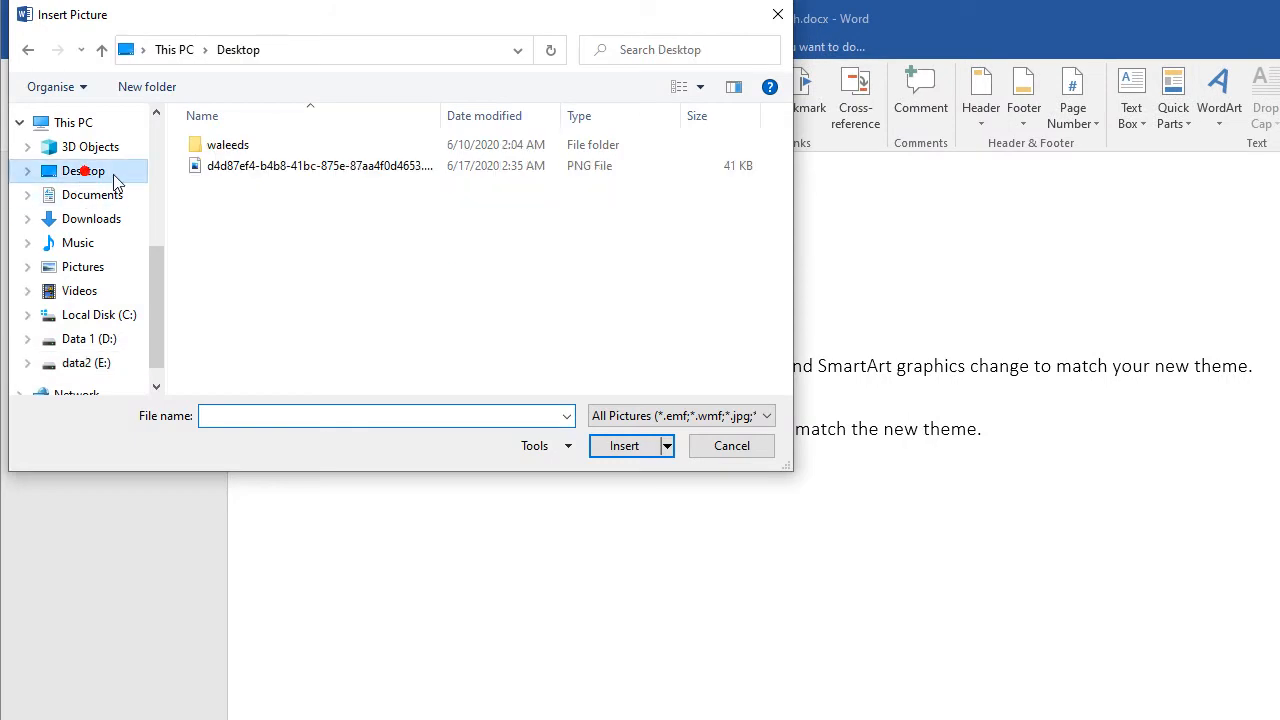
{"action": "left_click", "coordinate": [270, 170]}
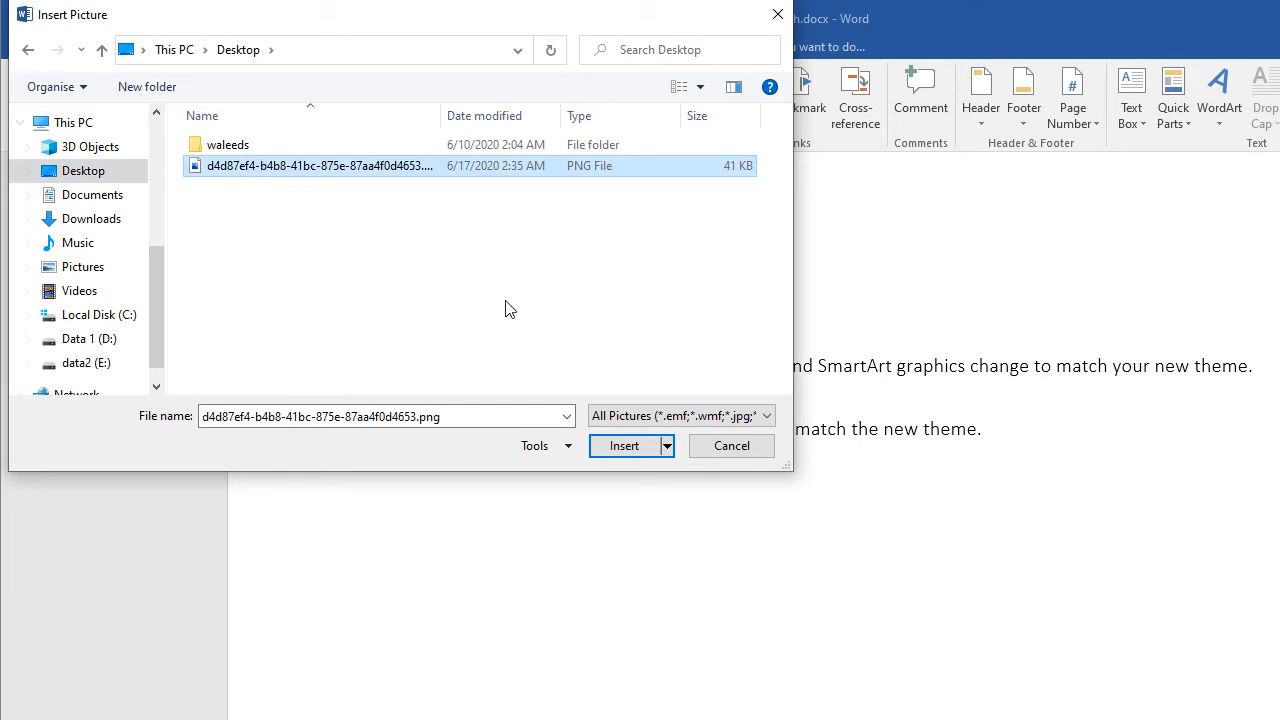
{"action": "left_click", "coordinate": [700, 87]}
{"action": "left_click", "coordinate": [766, 55]}
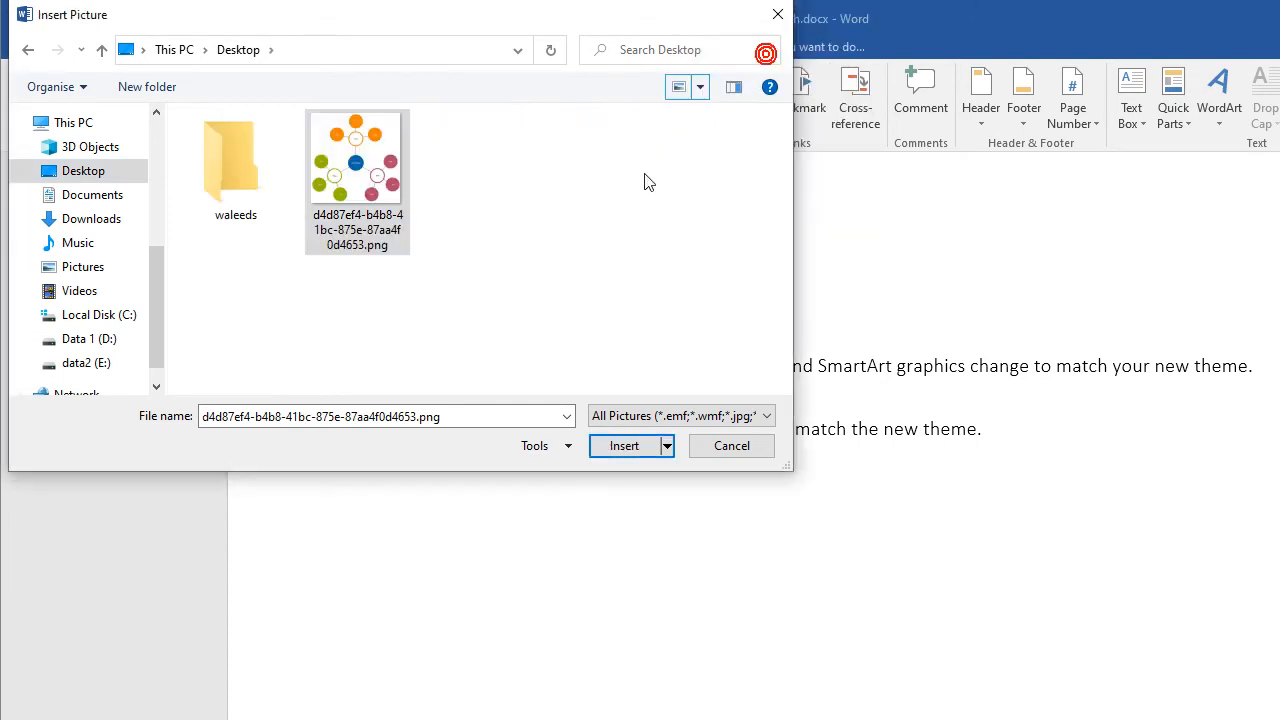
{"action": "left_click", "coordinate": [361, 152]}
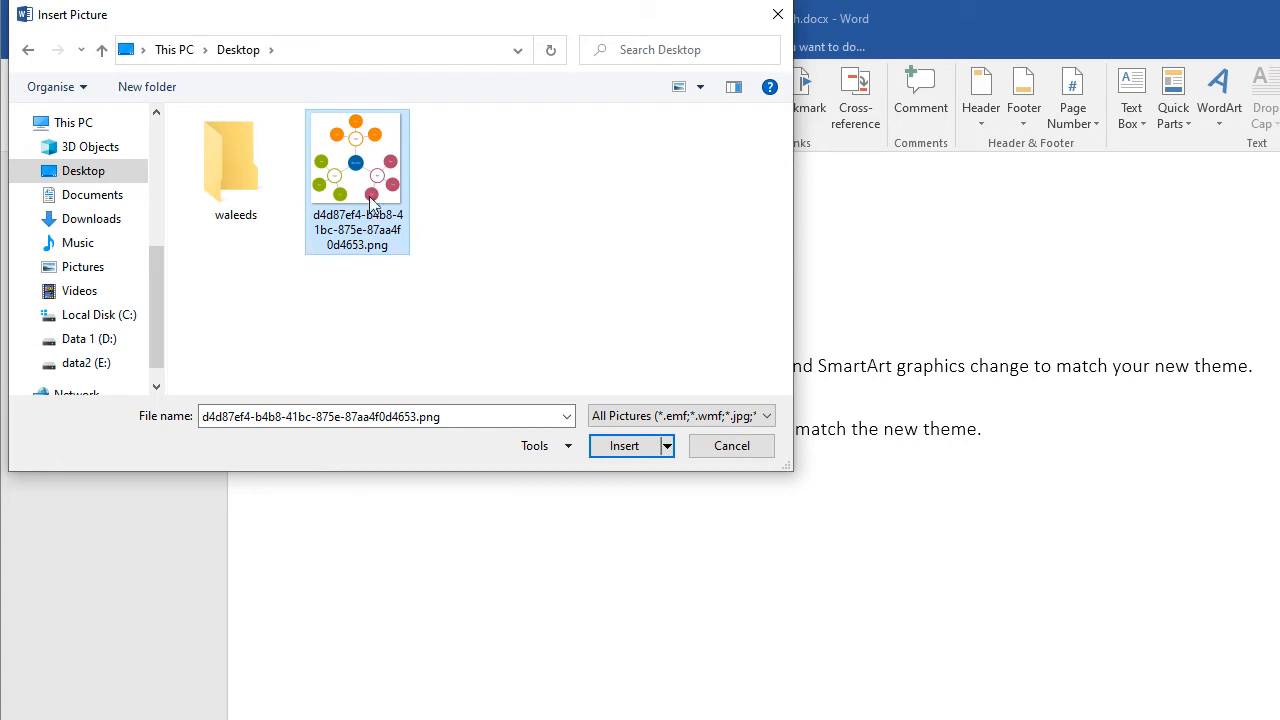
{"action": "left_click", "coordinate": [608, 447]}
Step: Start removing the inserted picture's background and extend the selection frame to cover the whole diagram
{"action": "scroll", "coordinate": [749, 510], "scroll_direction": "down", "scroll_amount": 8}
{"action": "scroll", "coordinate": [755, 483], "scroll_direction": "up", "scroll_amount": 2}
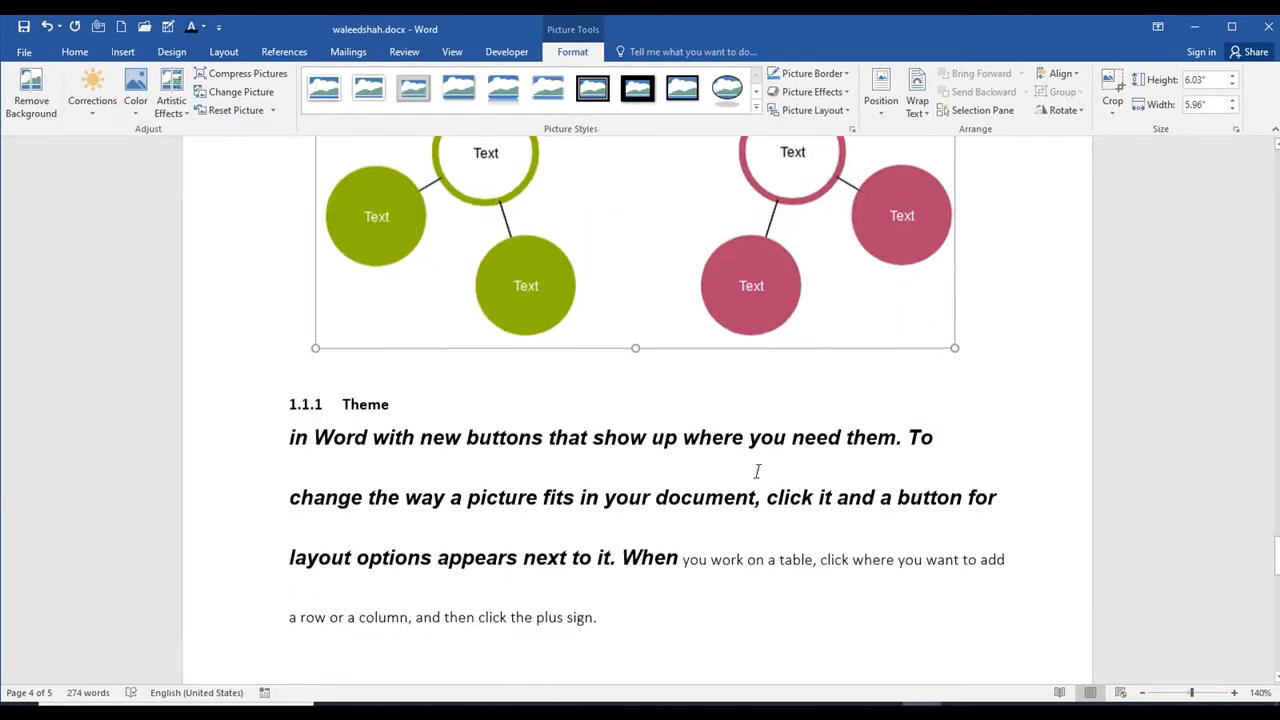
{"action": "scroll", "coordinate": [740, 490], "scroll_direction": "up", "scroll_amount": 5}
{"action": "scroll", "coordinate": [694, 400], "scroll_direction": "down", "scroll_amount": 3}
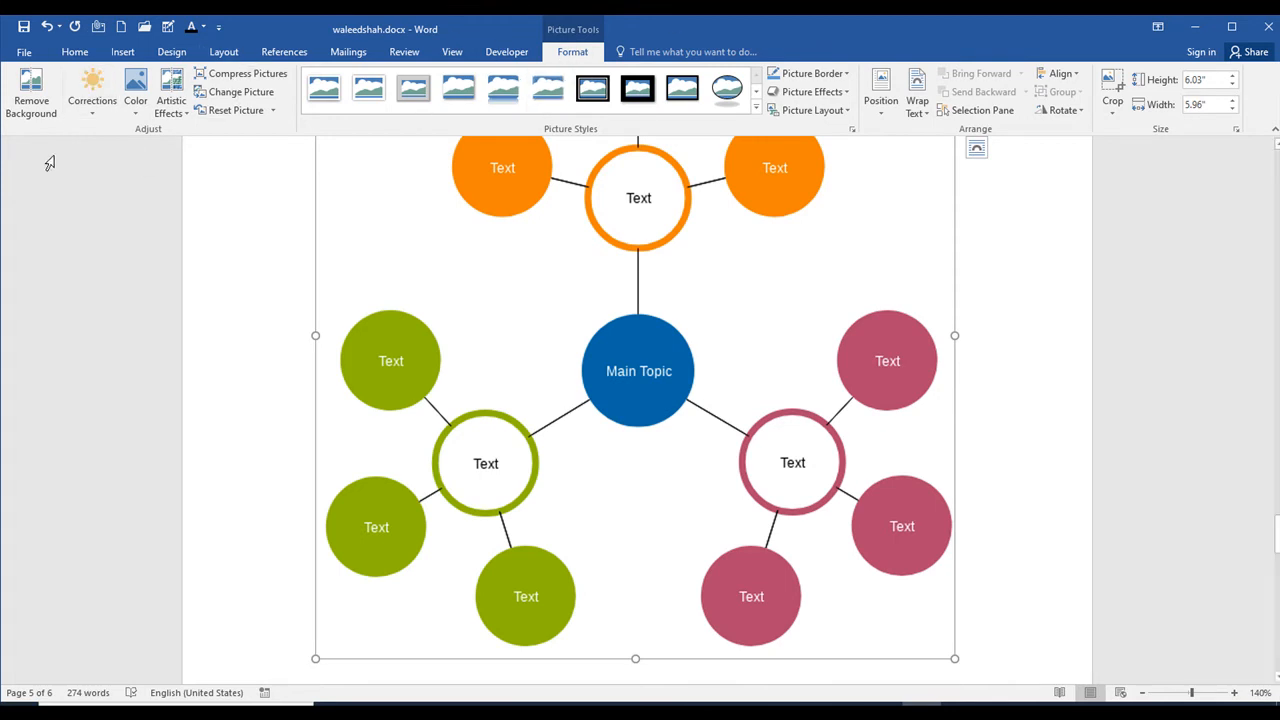
{"action": "left_click", "coordinate": [31, 110]}
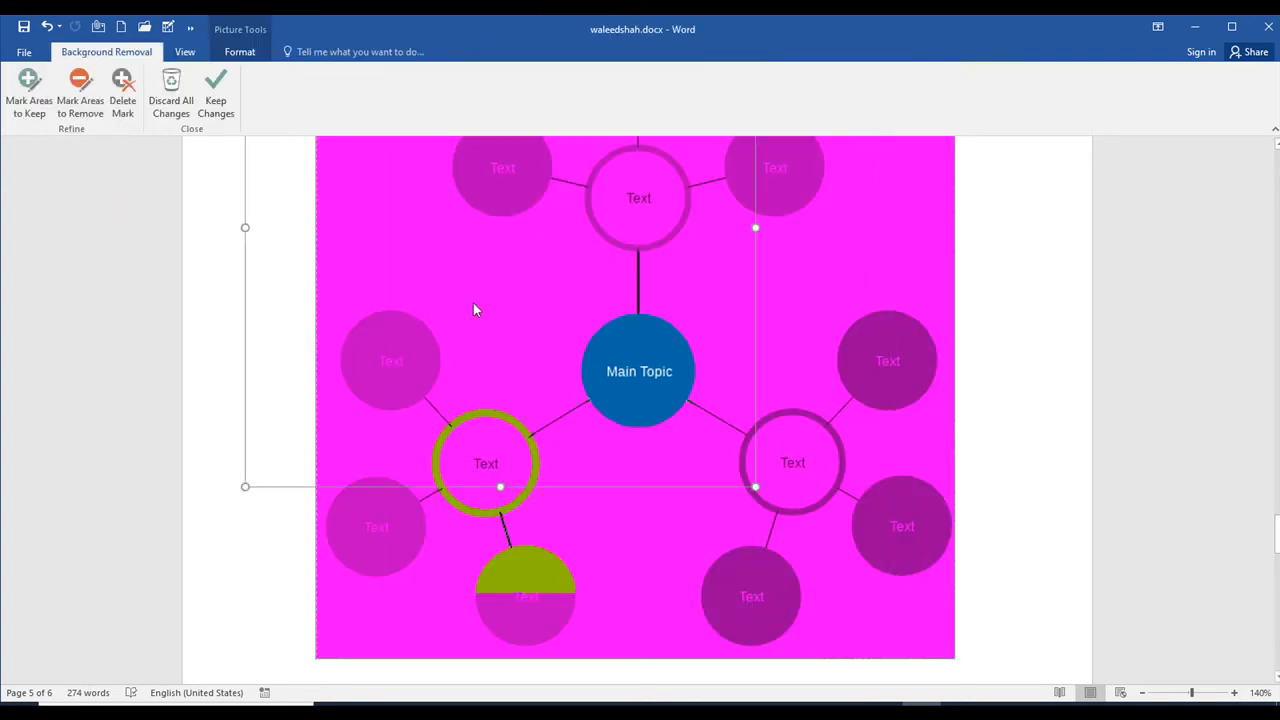
{"action": "left_click", "coordinate": [602, 301]}
{"action": "left_click_drag", "start_coordinate": [752, 486], "coordinate": [958, 618]}
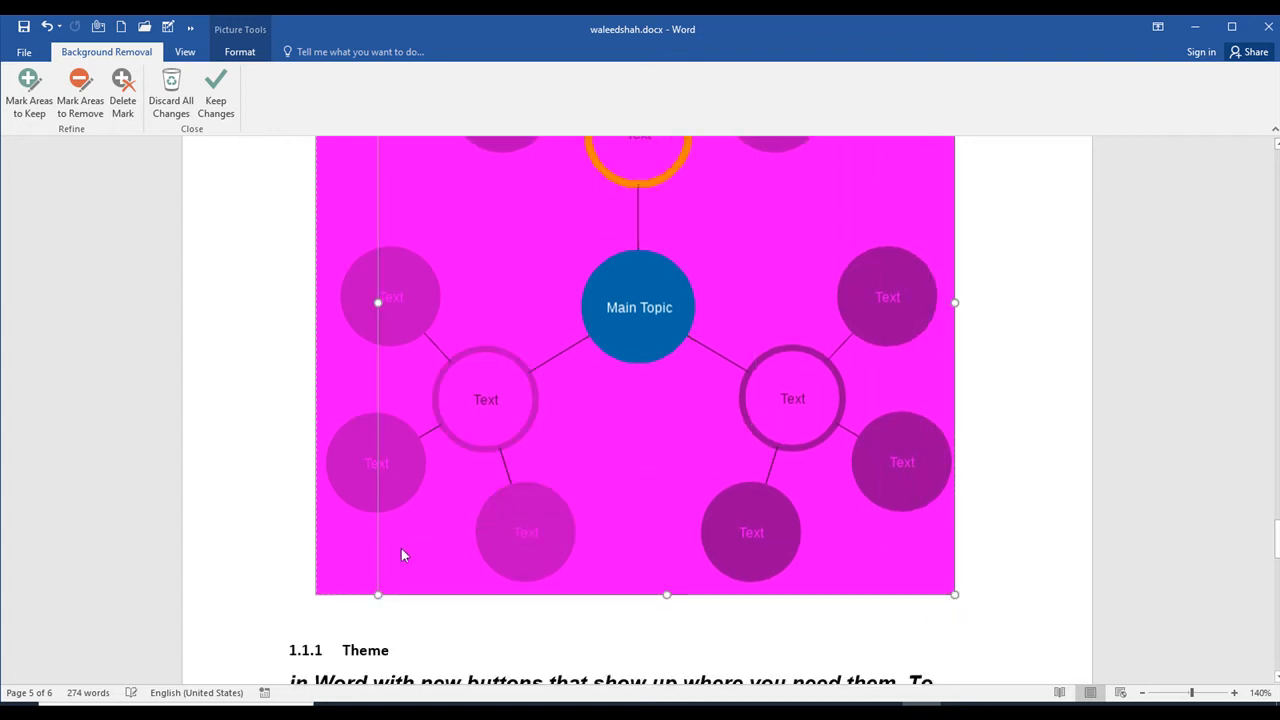
{"action": "left_click_drag", "start_coordinate": [376, 592], "coordinate": [287, 565]}
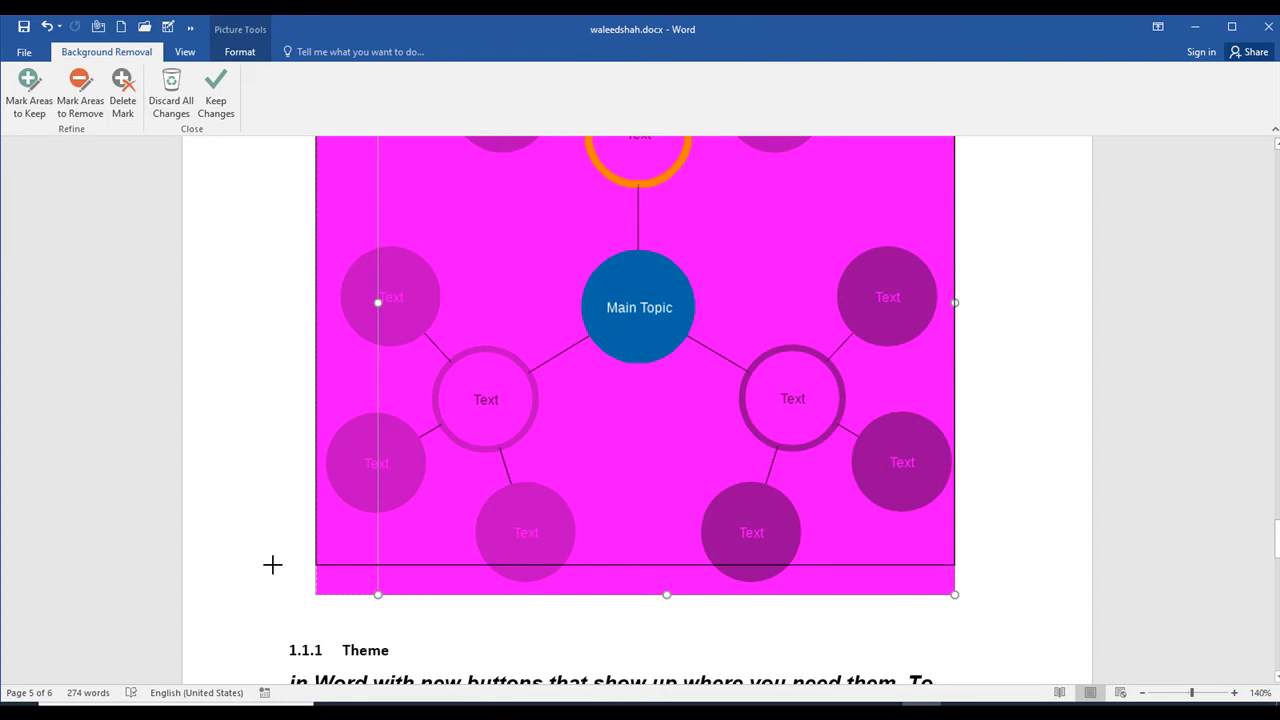
{"action": "scroll", "coordinate": [415, 386], "scroll_direction": "up", "scroll_amount": 6}
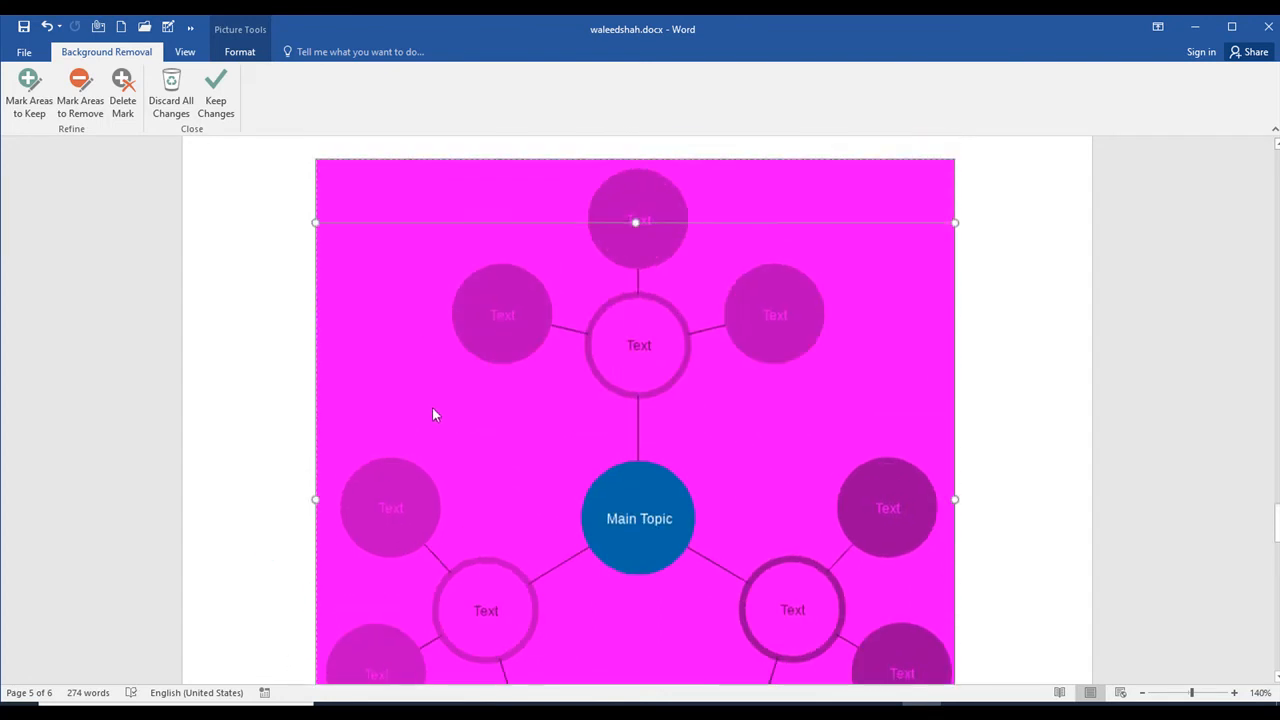
{"action": "left_click_drag", "start_coordinate": [636, 383], "coordinate": [662, 319]}
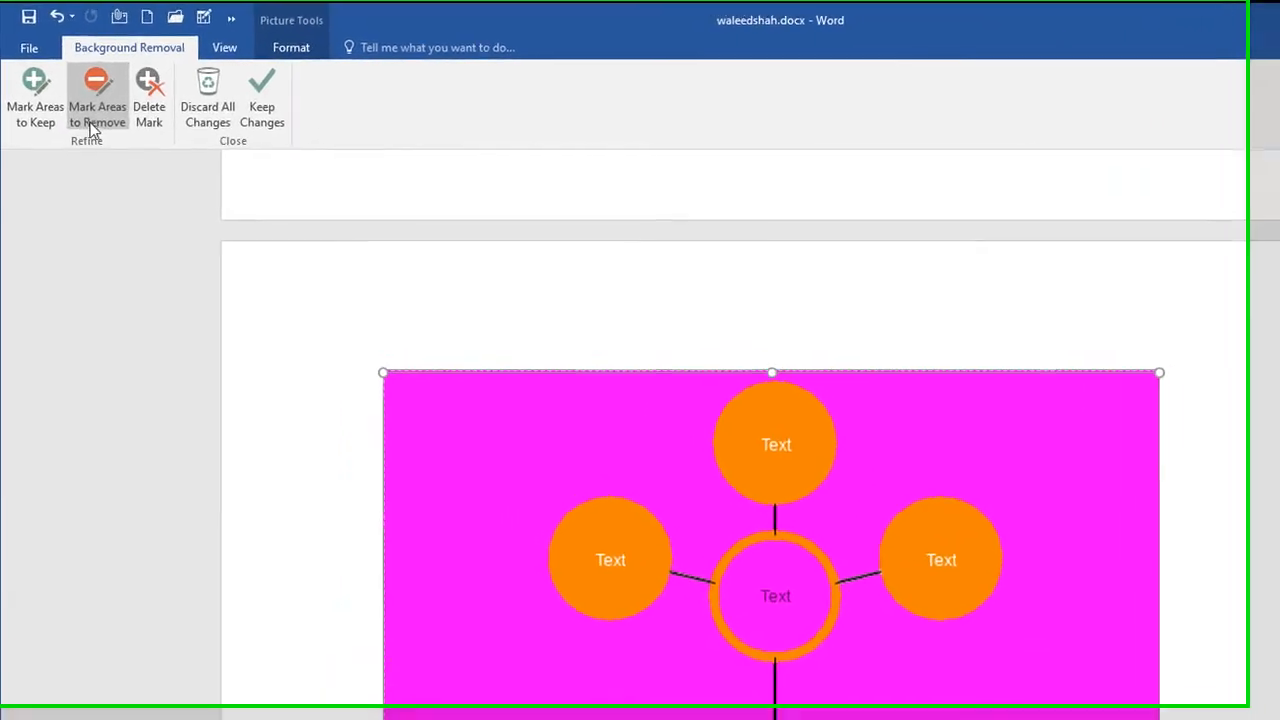
Step: Mark a closed area in the empty upper-left corner of the diagram for removal
{"action": "left_click", "coordinate": [93, 120]}
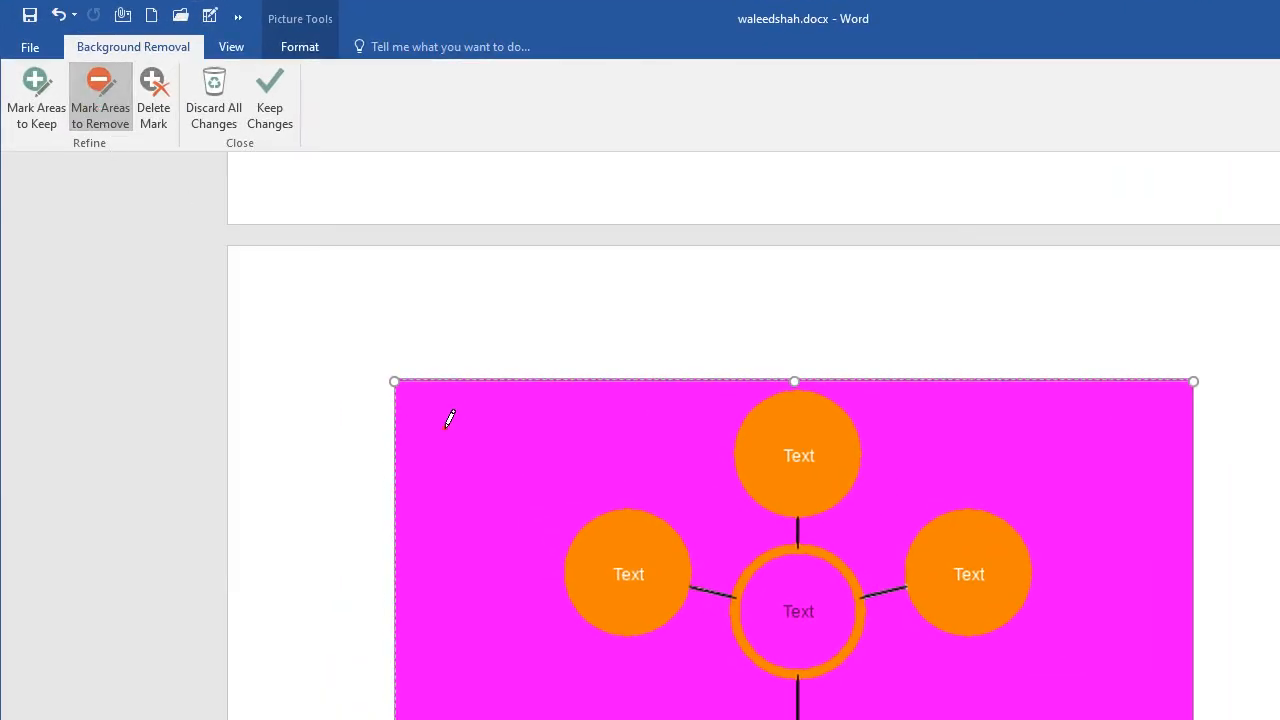
{"action": "left_click_drag", "start_coordinate": [437, 588], "coordinate": [443, 587]}
{"action": "left_click_drag", "start_coordinate": [540, 457], "coordinate": [539, 448]}
{"action": "mouse_move", "coordinate": [539, 450]}
{"action": "left_mouse_down"}
{"action": "mouse_move", "coordinate": [484, 571]}
{"action": "mouse_move", "coordinate": [453, 587]}
{"action": "left_mouse_up"}
{"action": "left_click", "coordinate": [437, 588]}
{"action": "mouse_move", "coordinate": [431, 467]}
{"action": "left_mouse_down"}
{"action": "mouse_move", "coordinate": [445, 420]}
{"action": "mouse_move", "coordinate": [470, 407]}
{"action": "left_mouse_up"}
{"action": "left_click", "coordinate": [456, 412]}
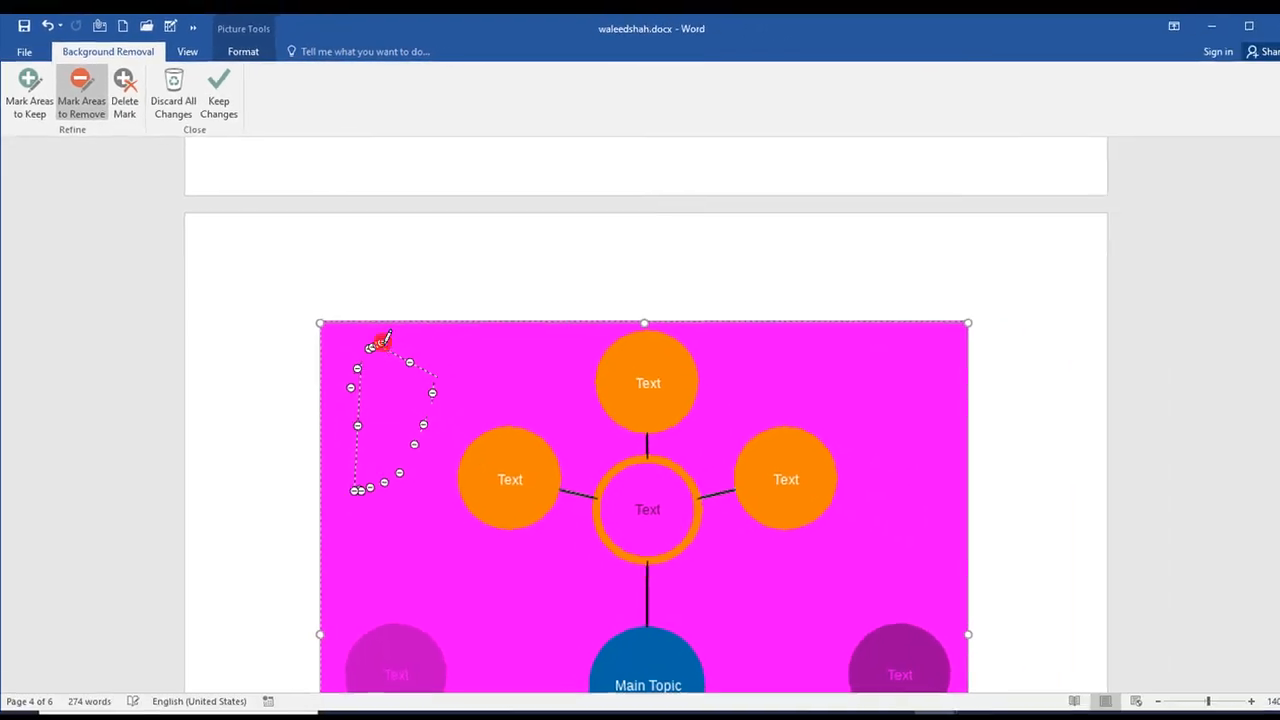
Step: Keep the background removal changes on the diagram picture
{"action": "left_click", "coordinate": [116, 113]}
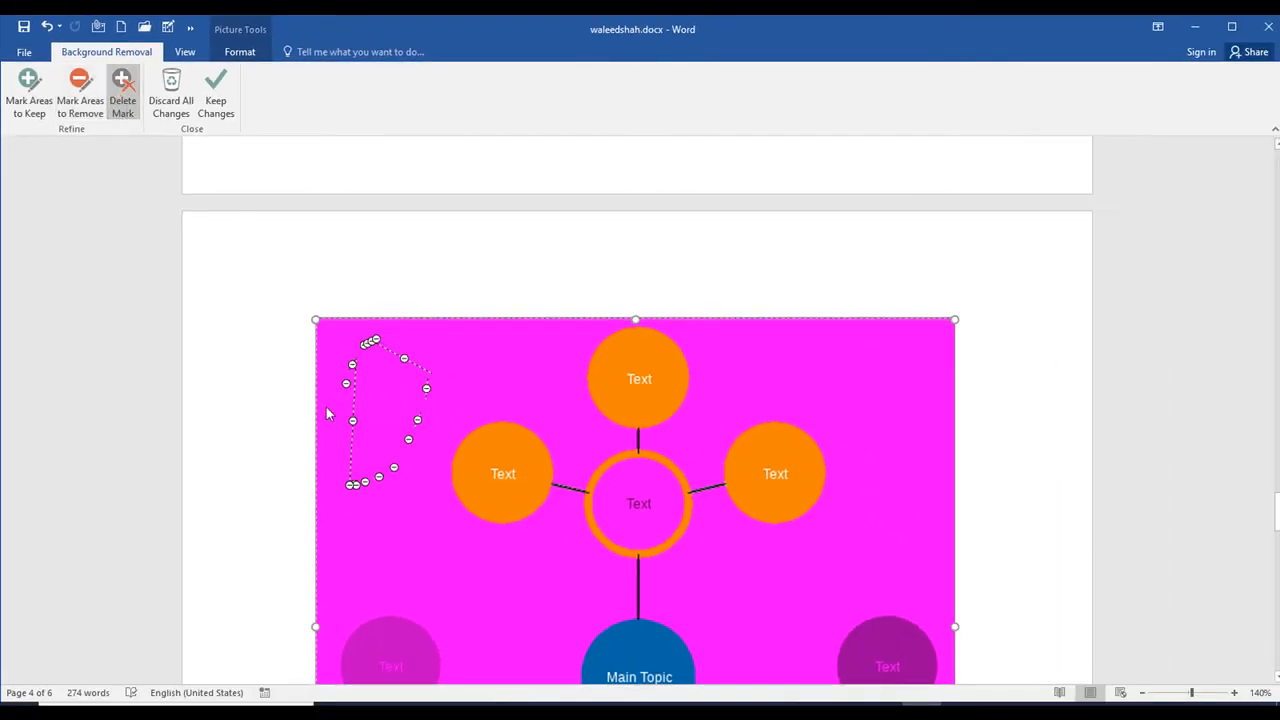
{"action": "scroll", "coordinate": [194, 257], "scroll_direction": "down", "scroll_amount": 1}
{"action": "left_click", "coordinate": [215, 95]}
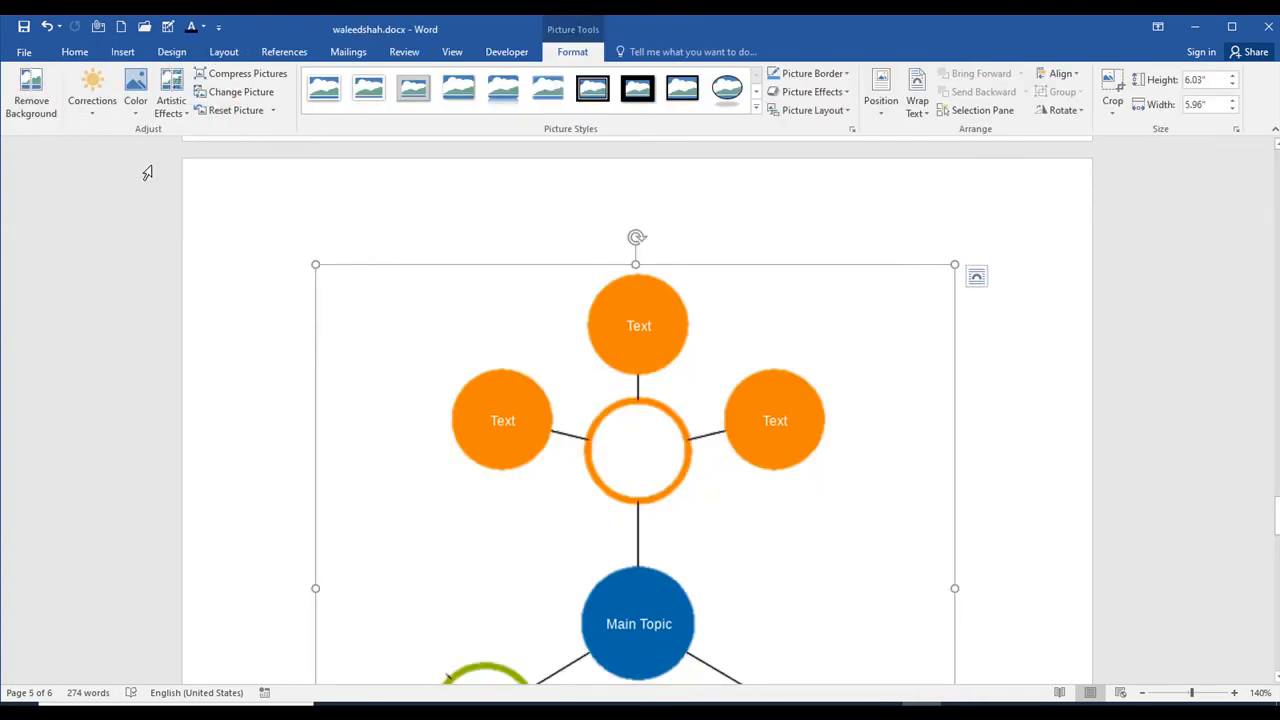
Step: Reopen the picture's background removal and mark areas to keep around the left orange circle
{"action": "left_click", "coordinate": [36, 95]}
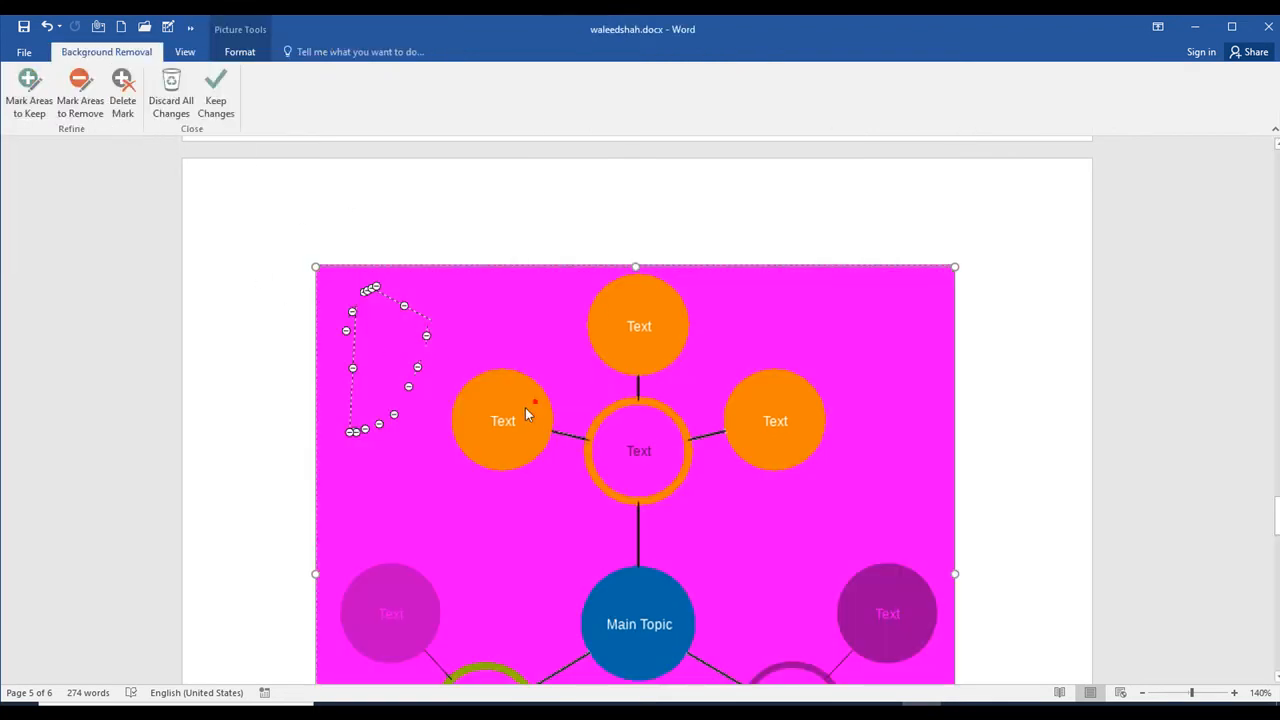
{"action": "left_click", "coordinate": [30, 106]}
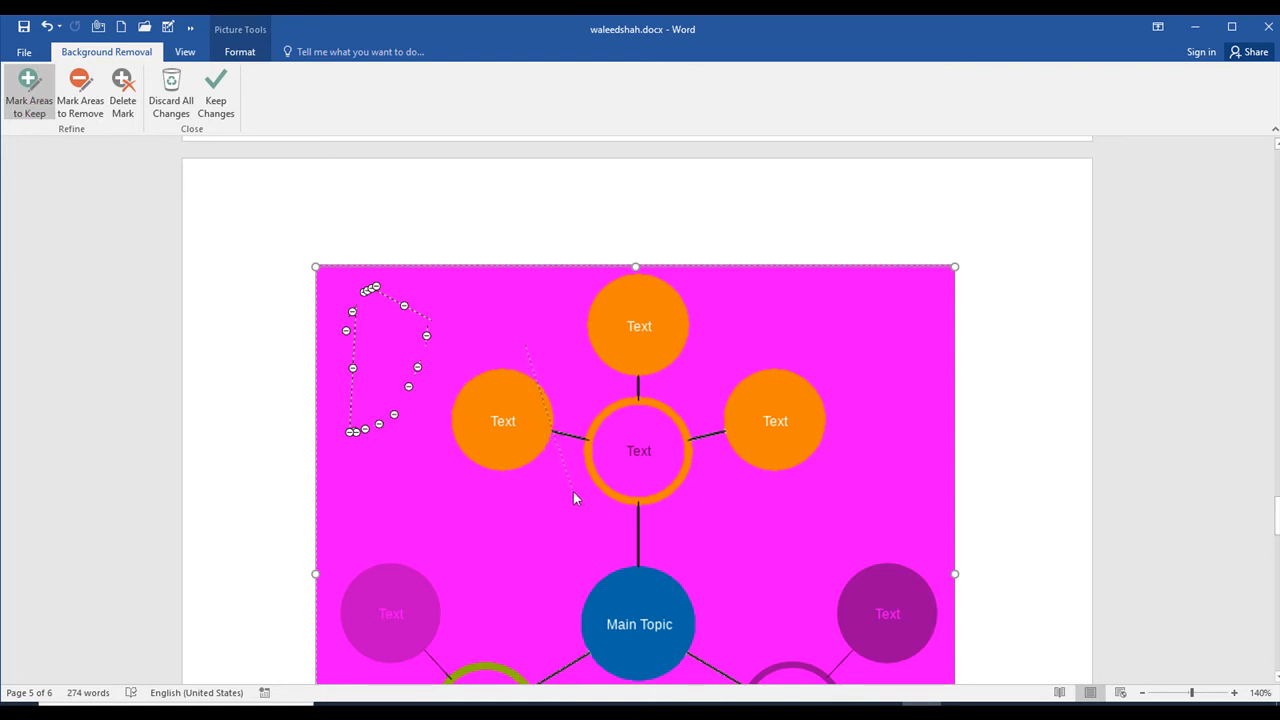
{"action": "left_click_drag", "start_coordinate": [525, 345], "coordinate": [572, 490]}
{"action": "mouse_move", "coordinate": [443, 495]}
{"action": "left_mouse_down"}
{"action": "mouse_move", "coordinate": [426, 448]}
{"action": "mouse_move", "coordinate": [476, 350]}
{"action": "mouse_move", "coordinate": [592, 358]}
{"action": "left_mouse_up"}
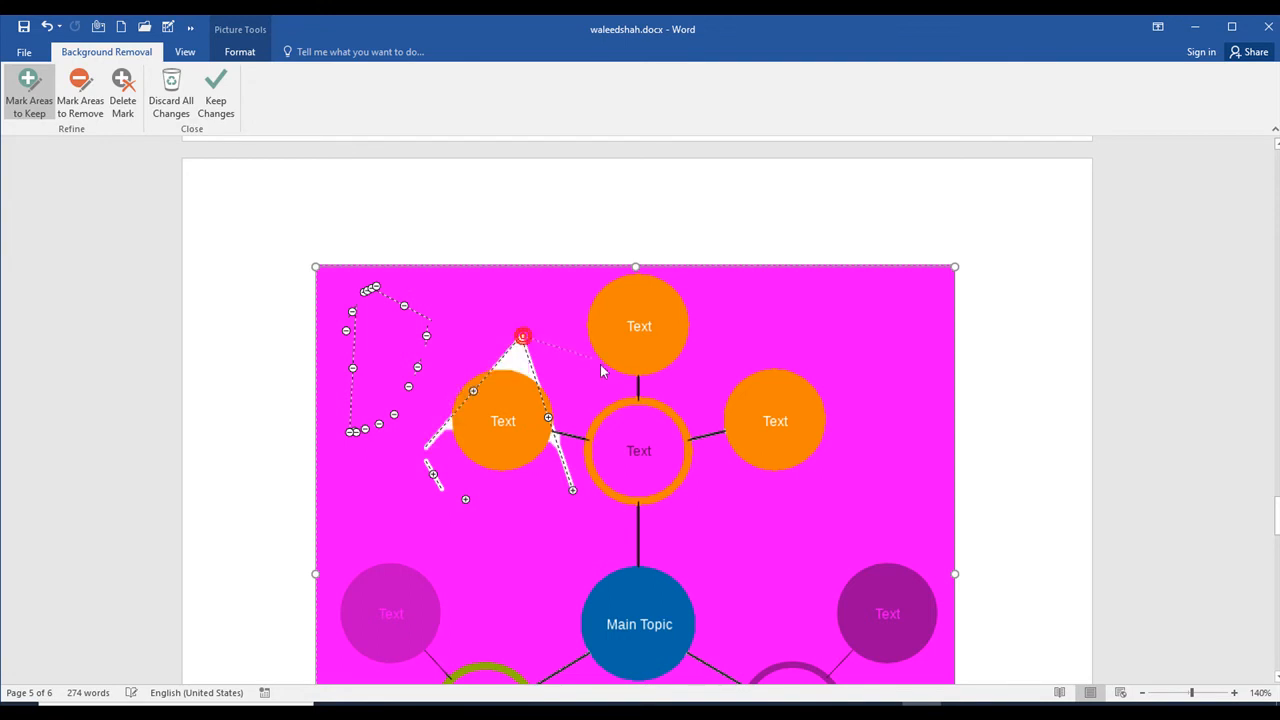
{"action": "left_click_drag", "start_coordinate": [634, 502], "coordinate": [630, 496]}
{"action": "left_click_drag", "start_coordinate": [460, 538], "coordinate": [458, 544]}
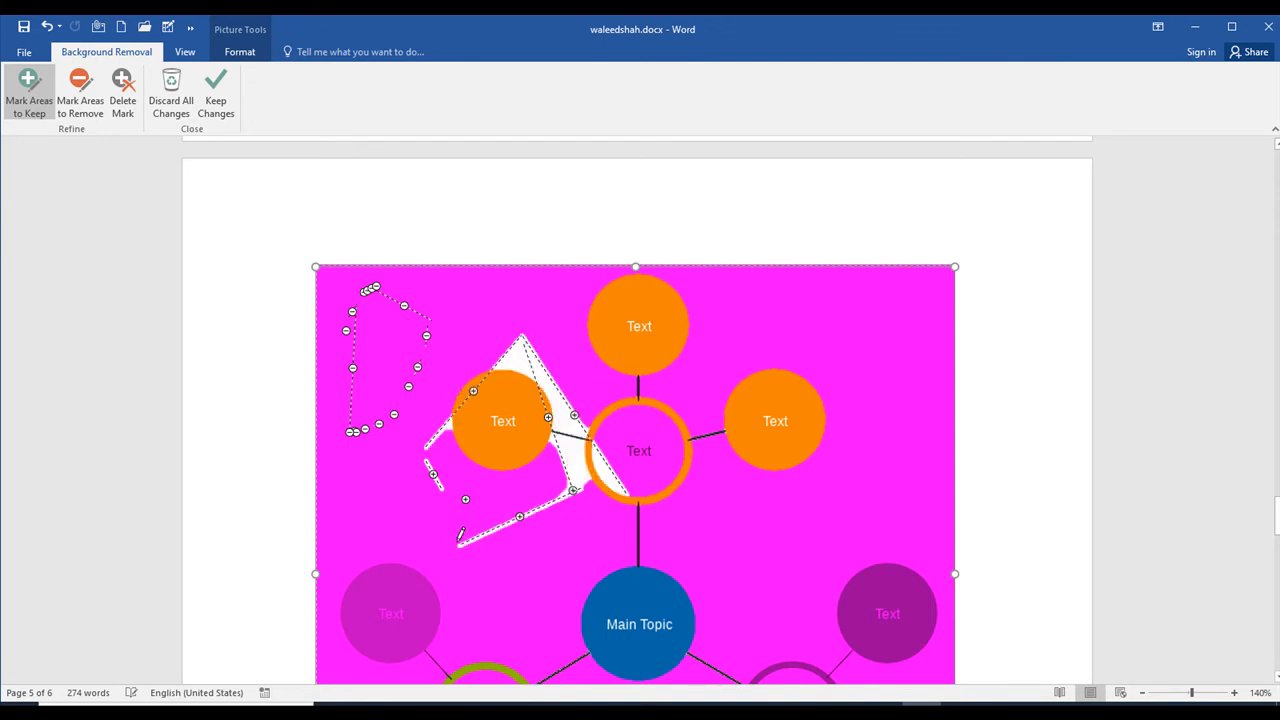
{"action": "left_click_drag", "start_coordinate": [393, 481], "coordinate": [458, 527]}
{"action": "left_click_drag", "start_coordinate": [553, 472], "coordinate": [525, 541]}
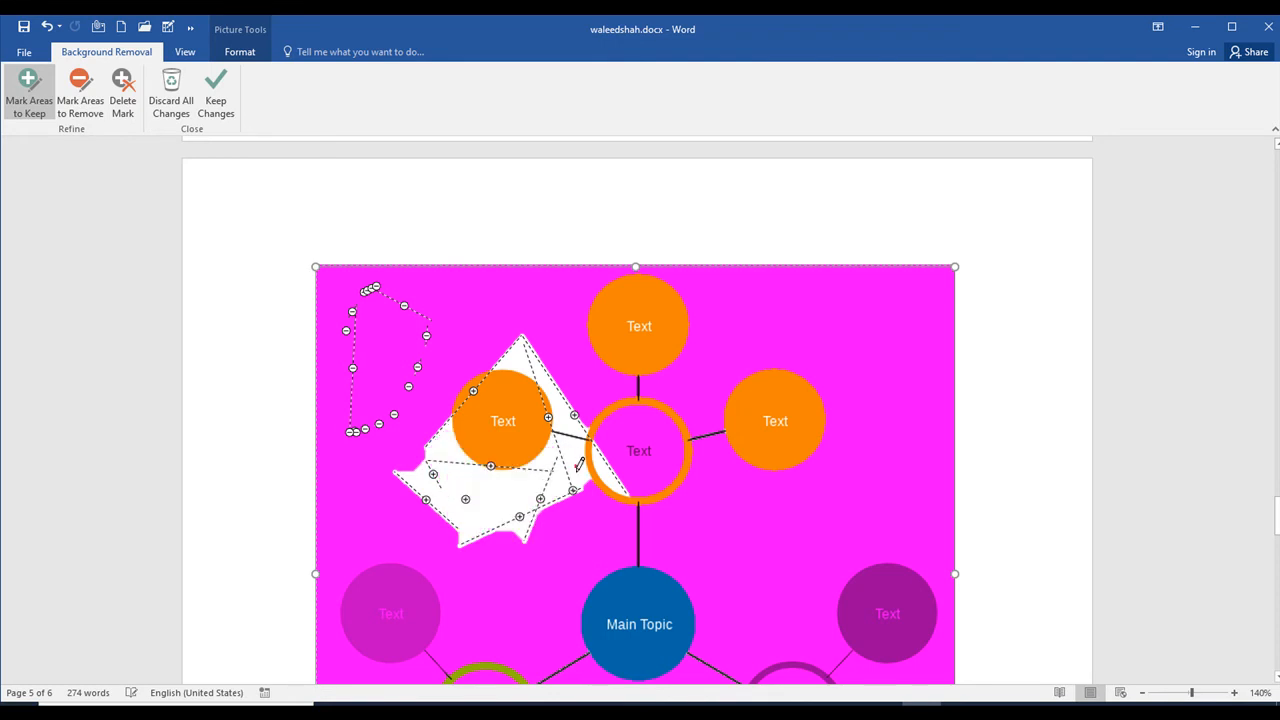
Step: Mark more areas to keep across the upper part of the diagram, and leave background removal
{"action": "left_click_drag", "start_coordinate": [700, 578], "coordinate": [702, 579]}
{"action": "left_click_drag", "start_coordinate": [742, 494], "coordinate": [898, 406]}
{"action": "left_click_drag", "start_coordinate": [527, 421], "coordinate": [526, 419]}
{"action": "left_click_drag", "start_coordinate": [474, 331], "coordinate": [346, 379]}
{"action": "left_click_drag", "start_coordinate": [578, 294], "coordinate": [320, 352]}
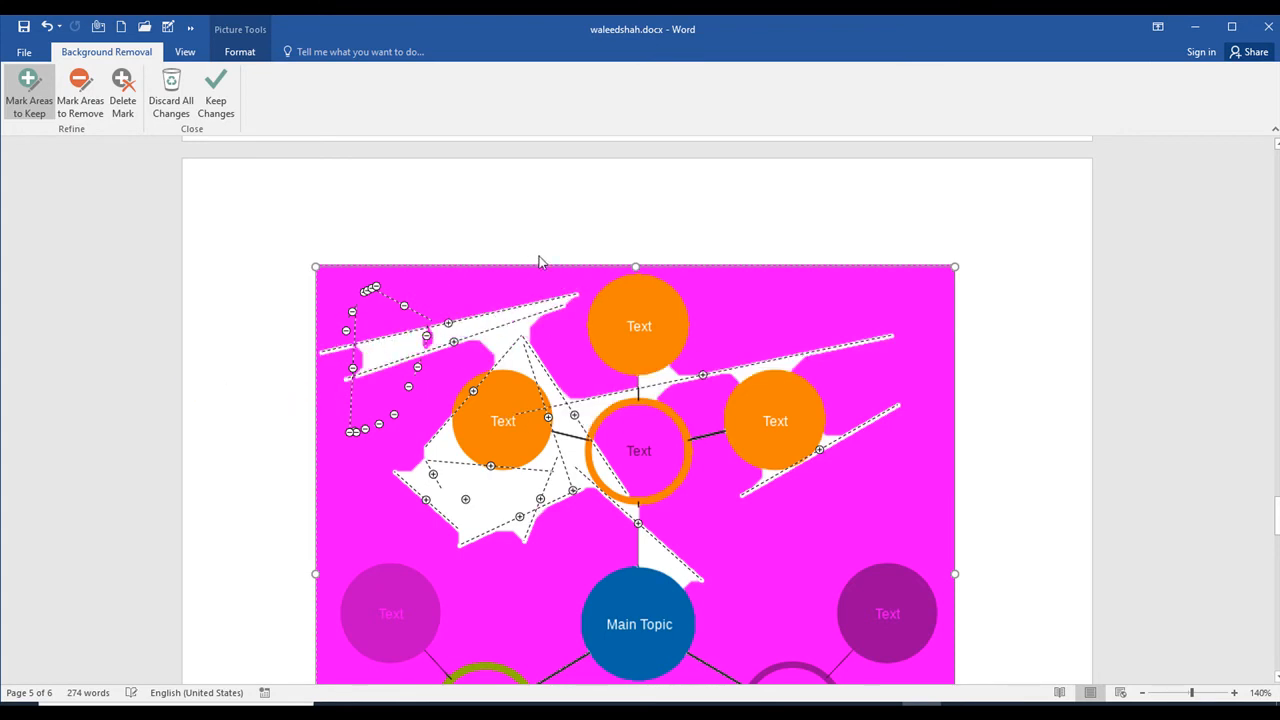
{"action": "left_click", "coordinate": [538, 261]}
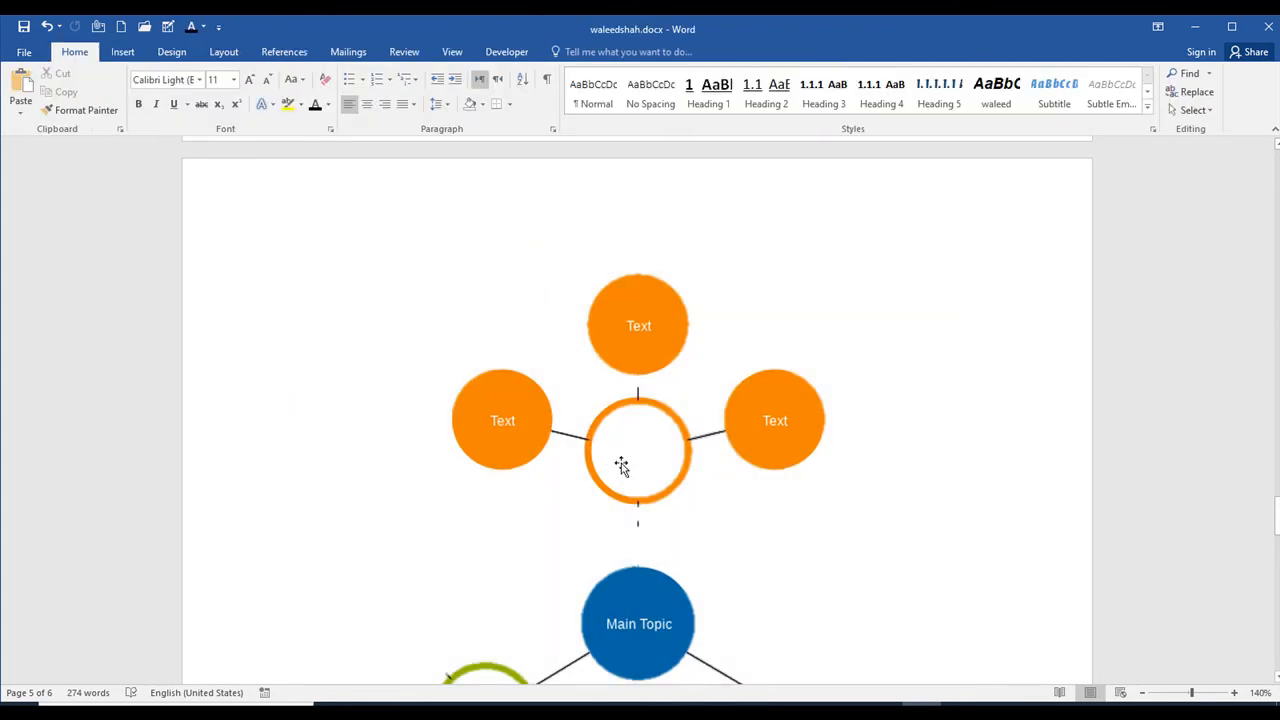
Step: Apply the first Sharpen/Soften correction preset to the diagram picture
{"action": "left_click", "coordinate": [552, 404]}
{"action": "left_click", "coordinate": [64, 92]}
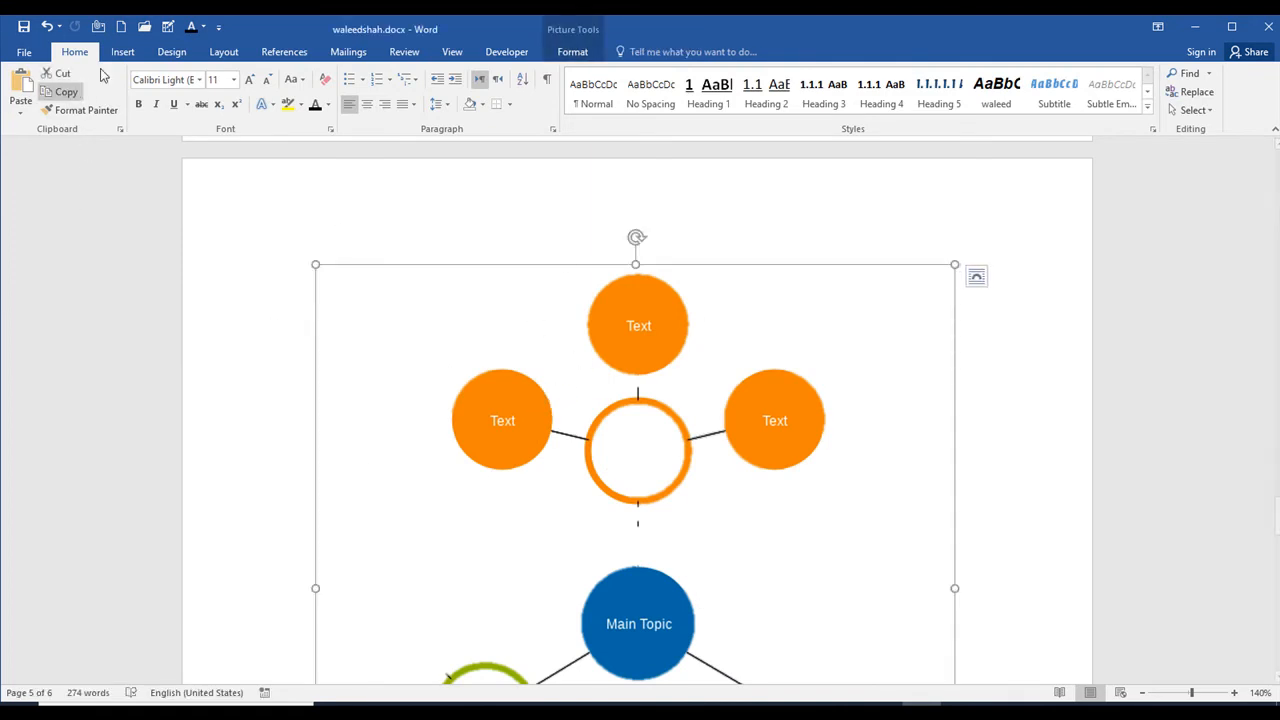
{"action": "left_click", "coordinate": [573, 55]}
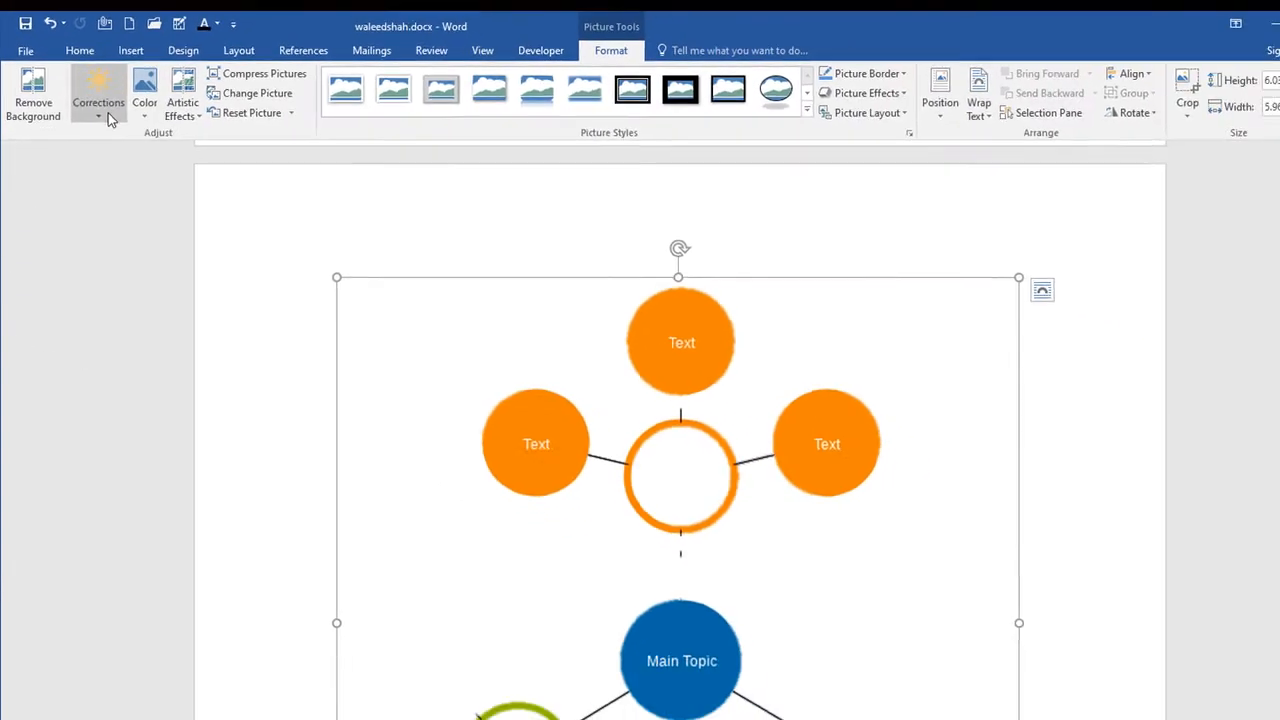
{"action": "left_click", "coordinate": [108, 112]}
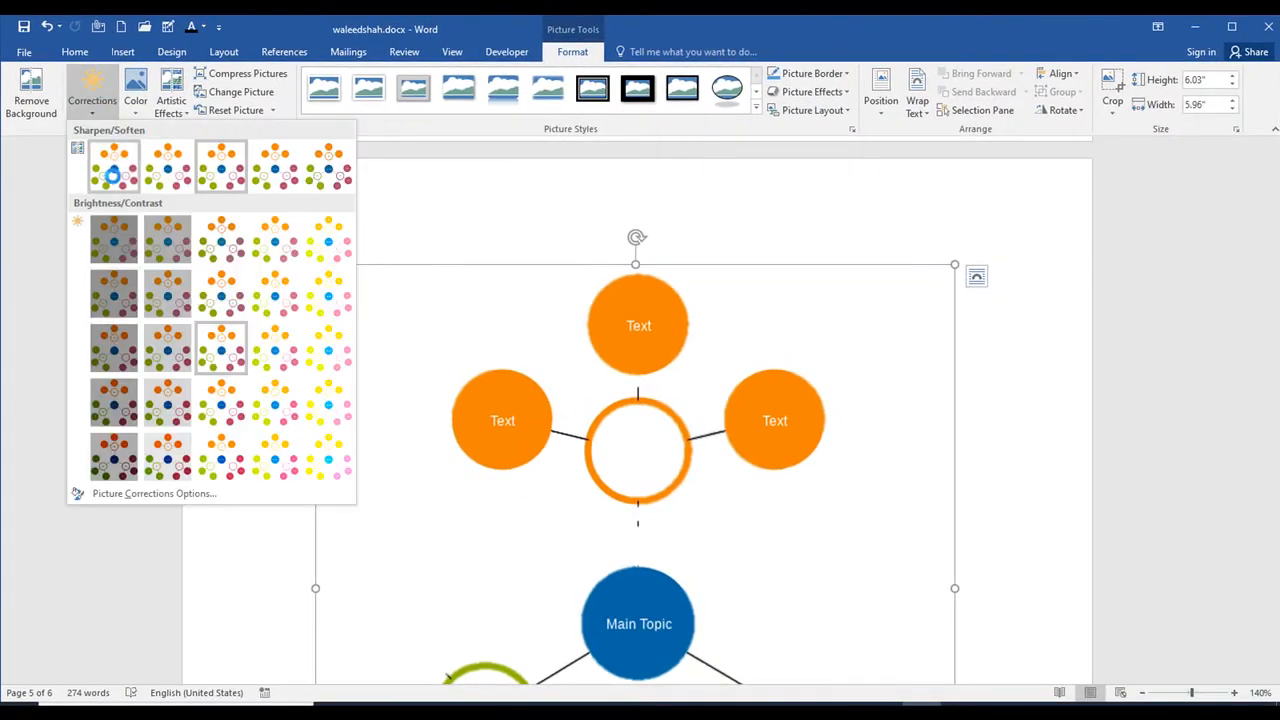
{"action": "left_click", "coordinate": [116, 176]}
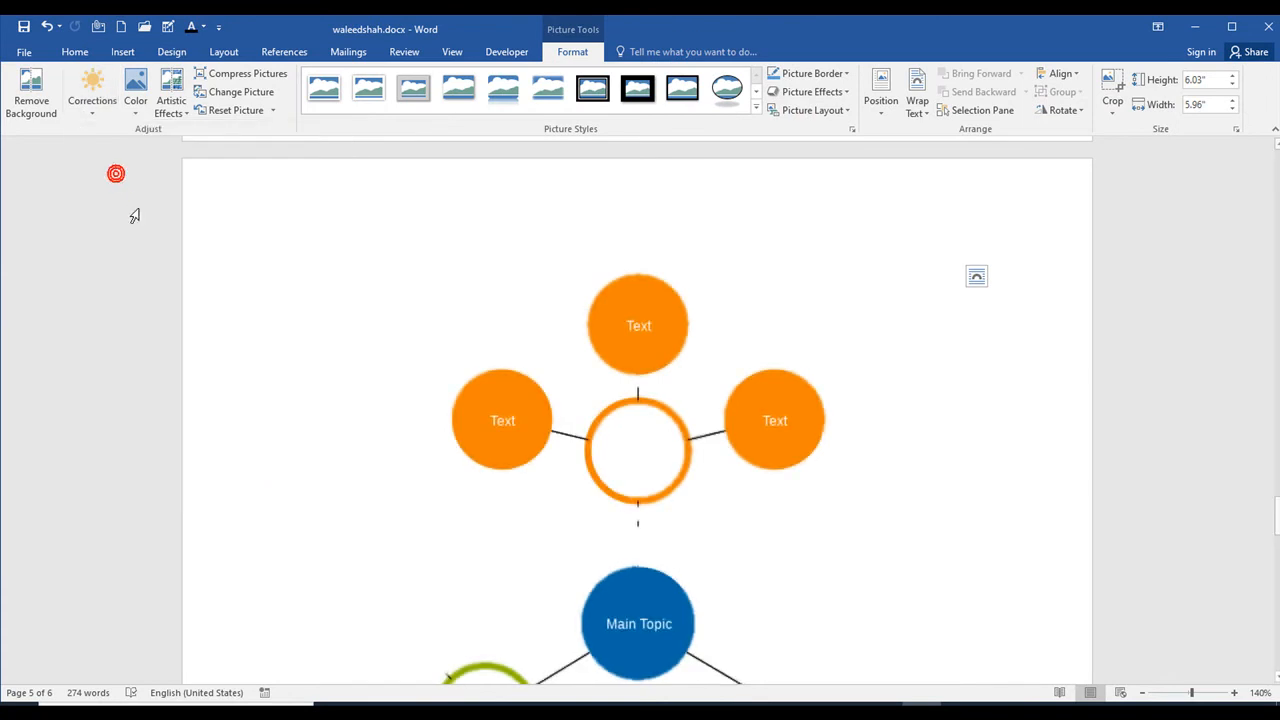
Step: Apply the Brightness 0% (Normal), Contrast -20% correction and the last Sharpen/Soften preset to the diagram picture
{"action": "left_click", "coordinate": [95, 108]}
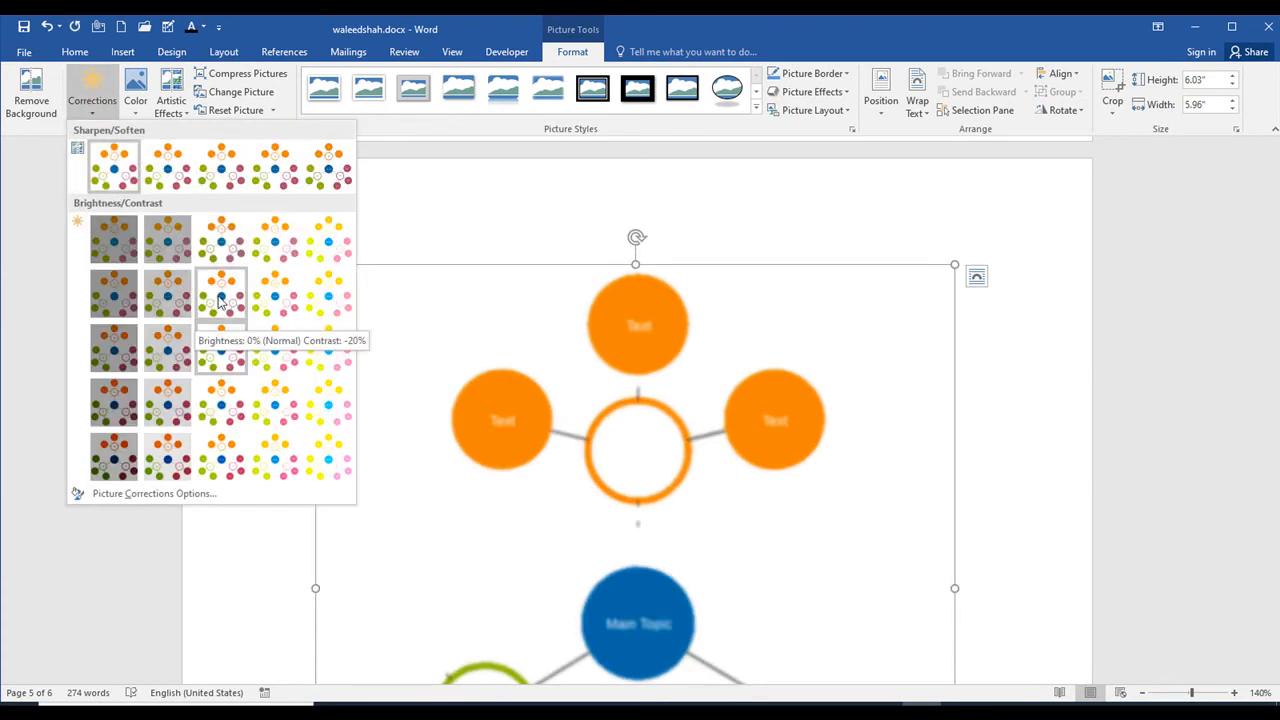
{"action": "left_click", "coordinate": [219, 295]}
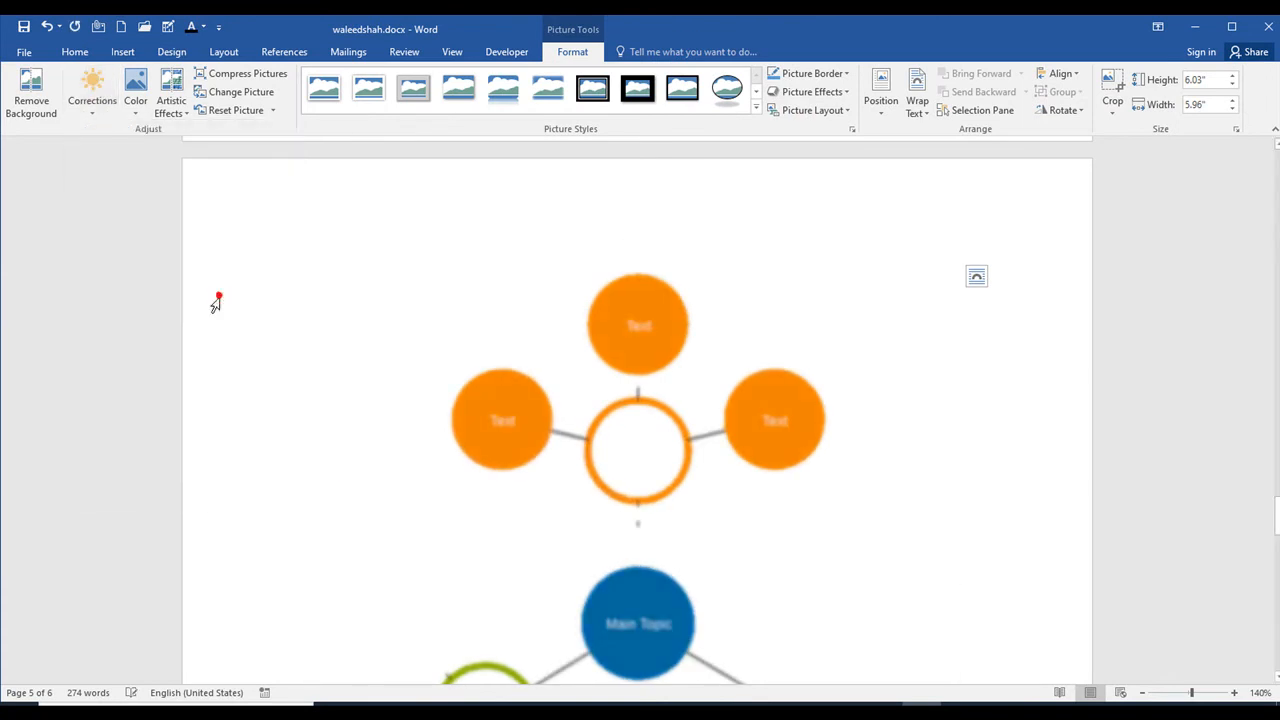
{"action": "left_click", "coordinate": [98, 106]}
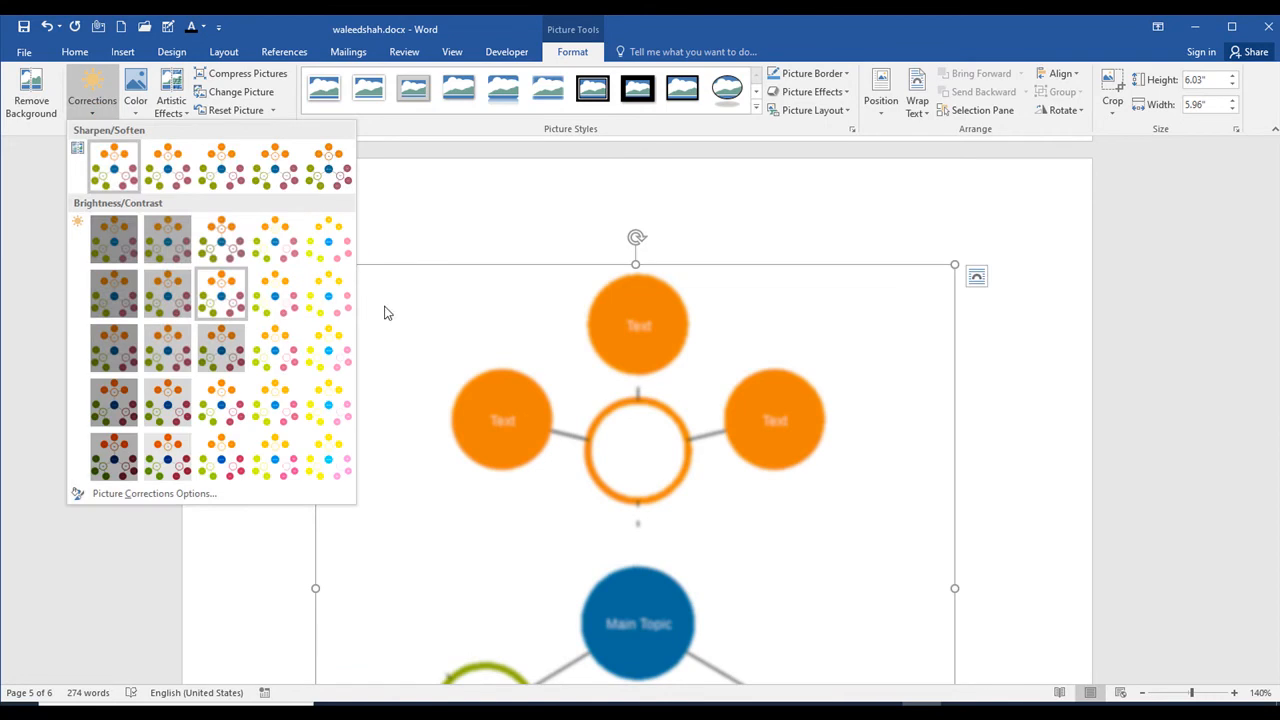
{"action": "left_click", "coordinate": [337, 163]}
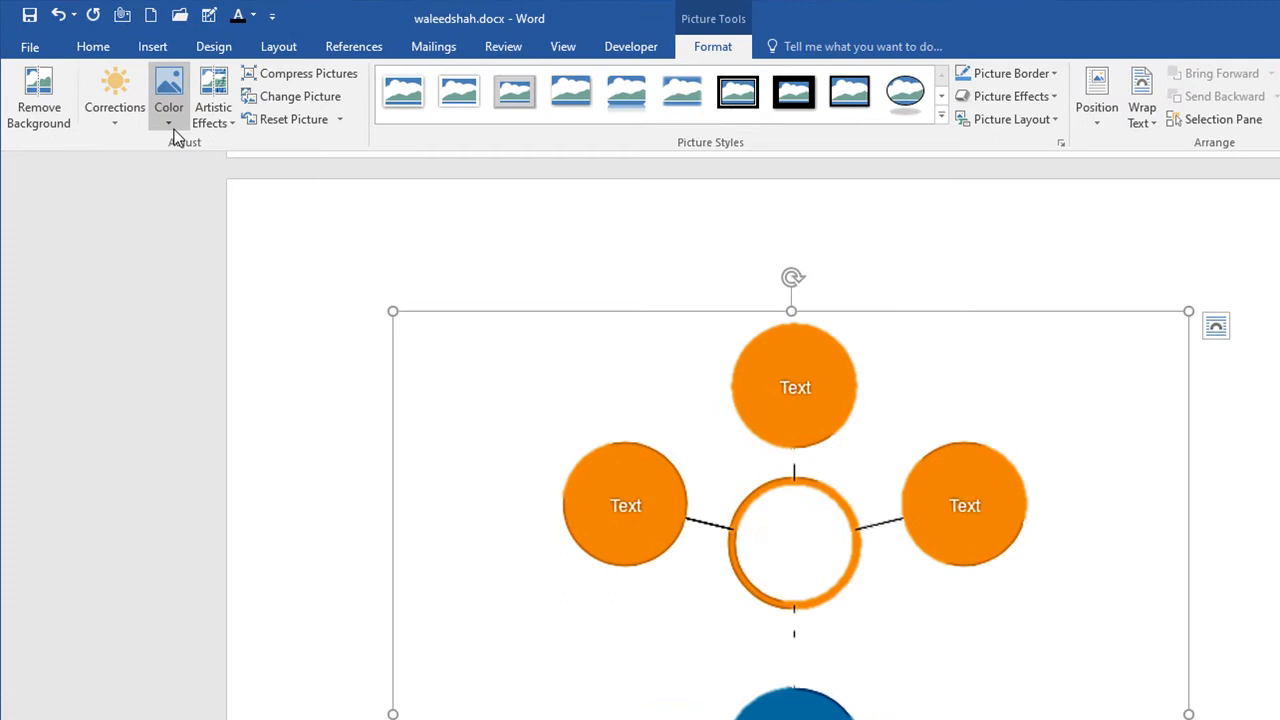
Step: Try the first Color Saturation preset and the dark orange Recolor variation on the diagram picture, and undo both changes
{"action": "left_click", "coordinate": [171, 125]}
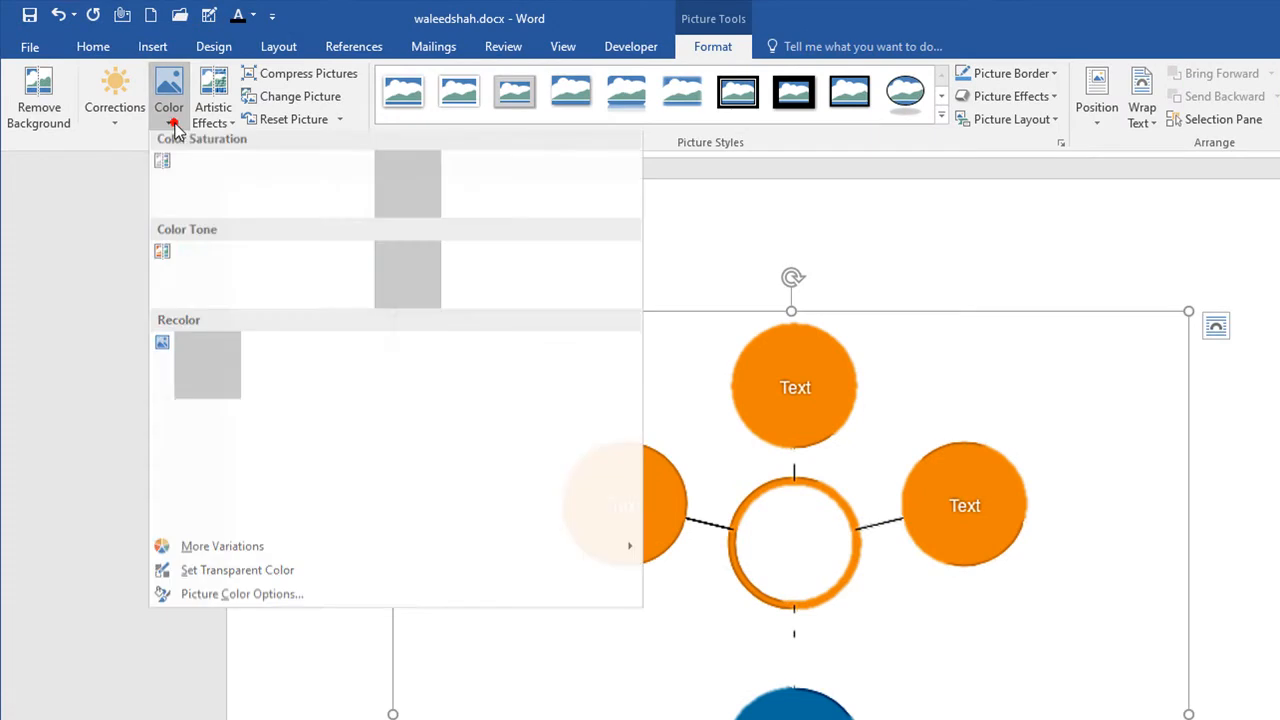
{"action": "left_click", "coordinate": [226, 205]}
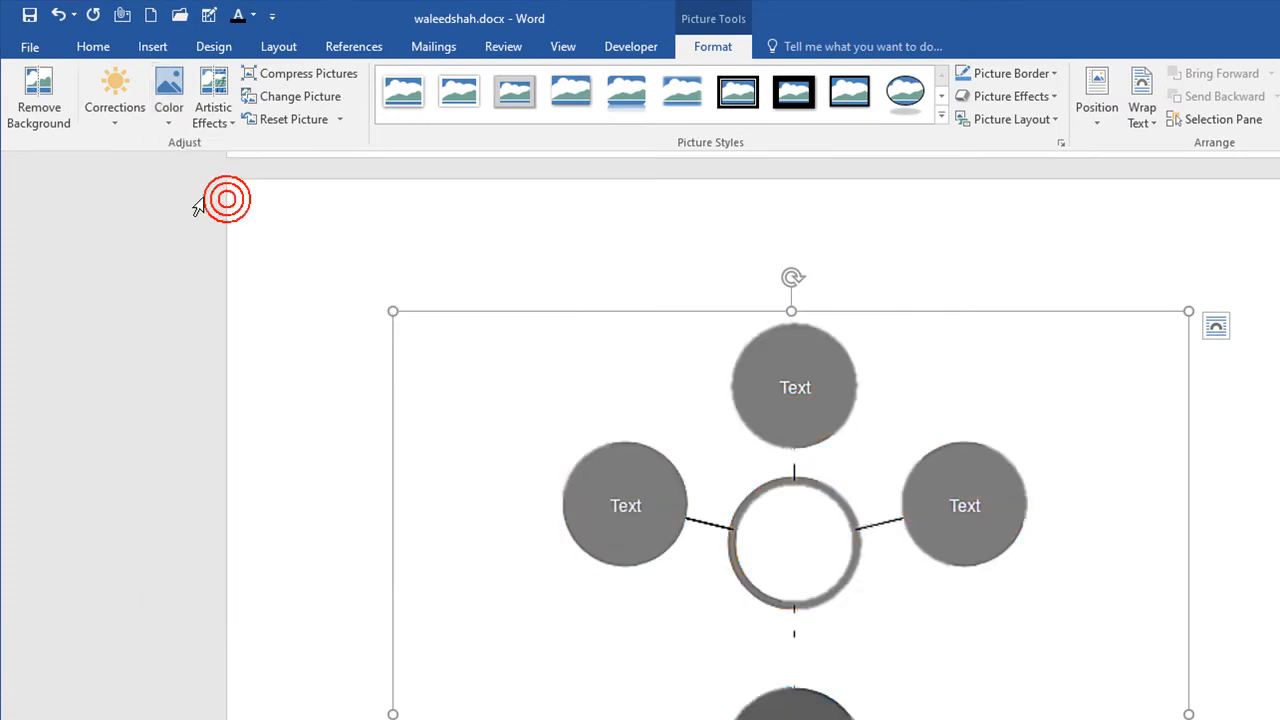
{"action": "left_click", "coordinate": [181, 117]}
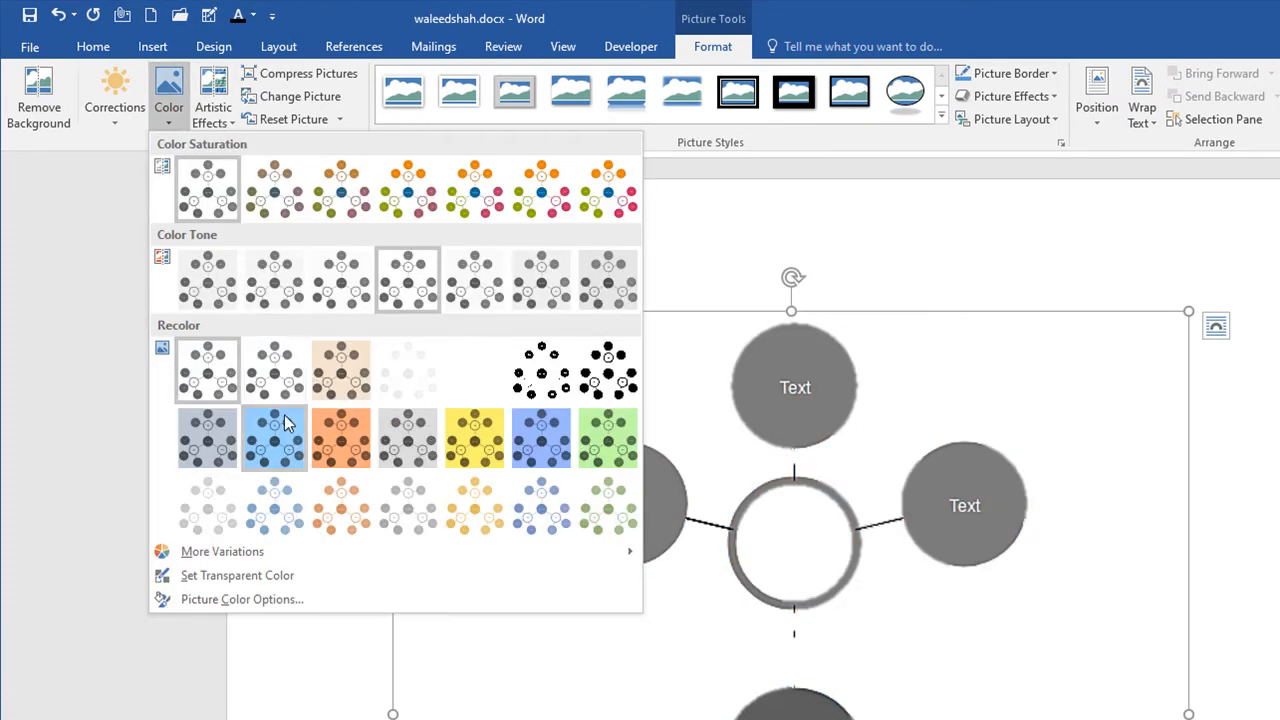
{"action": "left_click", "coordinate": [330, 433]}
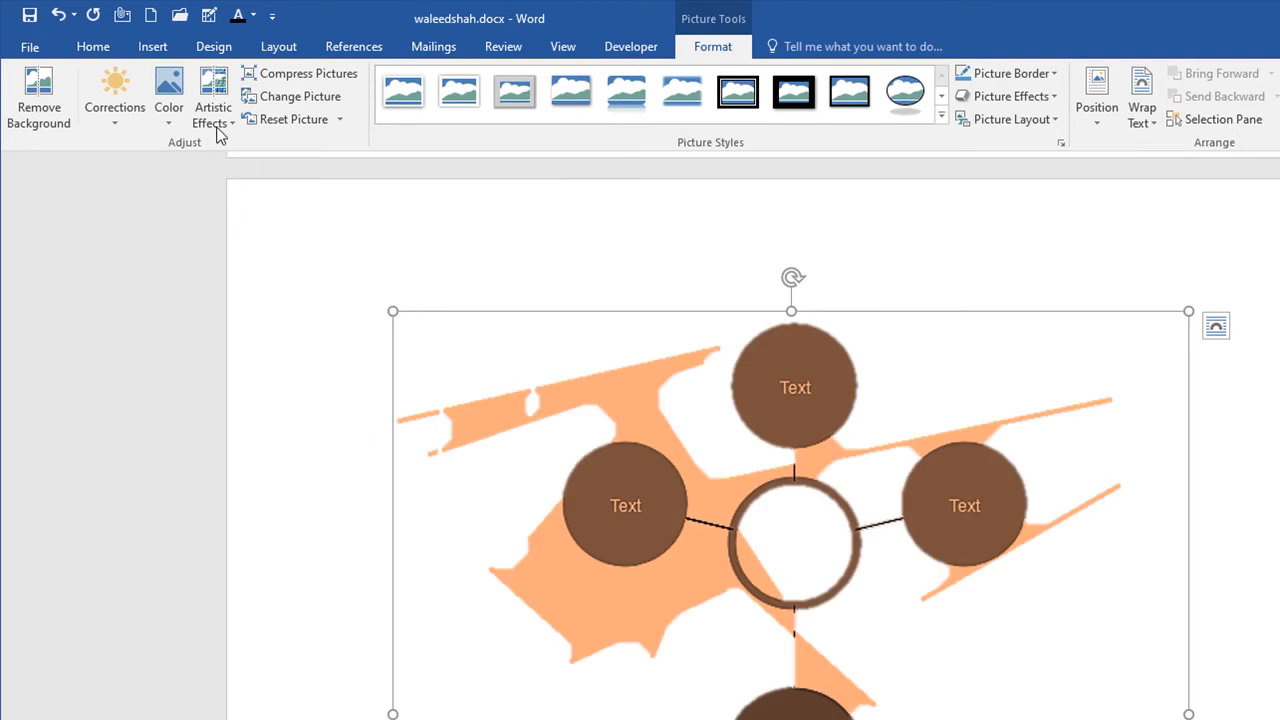
{"action": "left_click", "coordinate": [178, 121]}
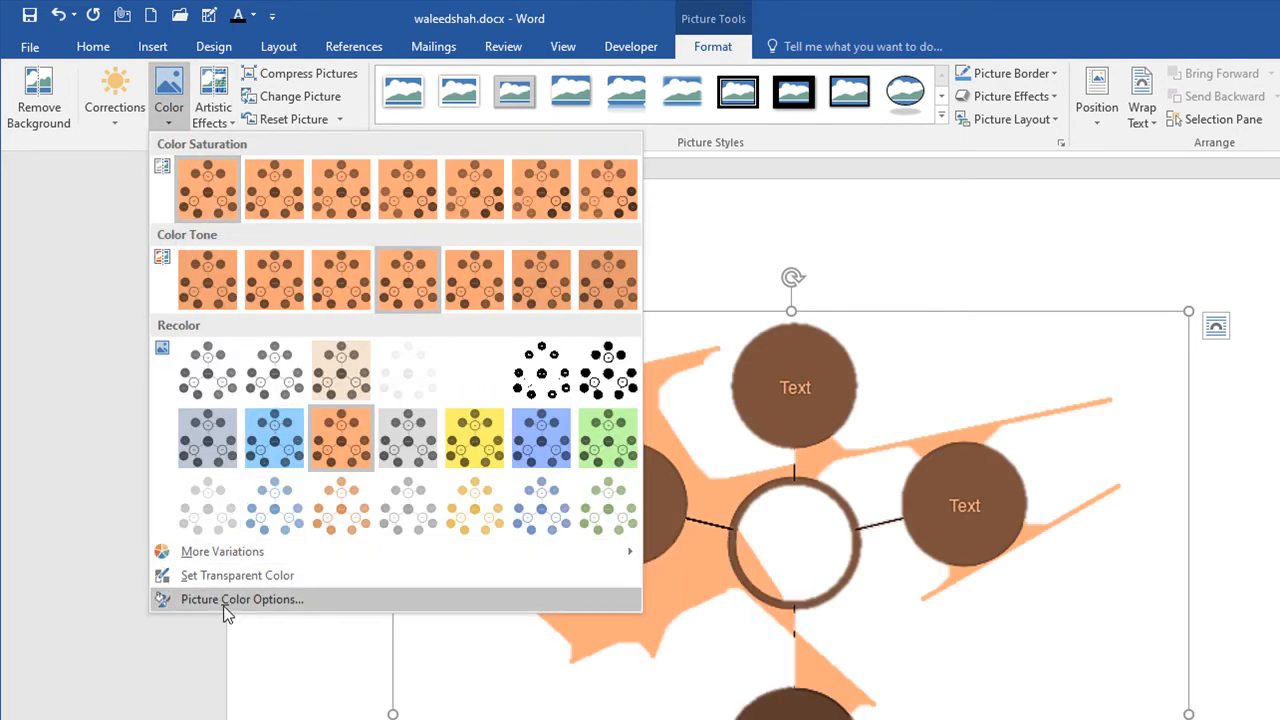
{"action": "left_click", "coordinate": [164, 122]}
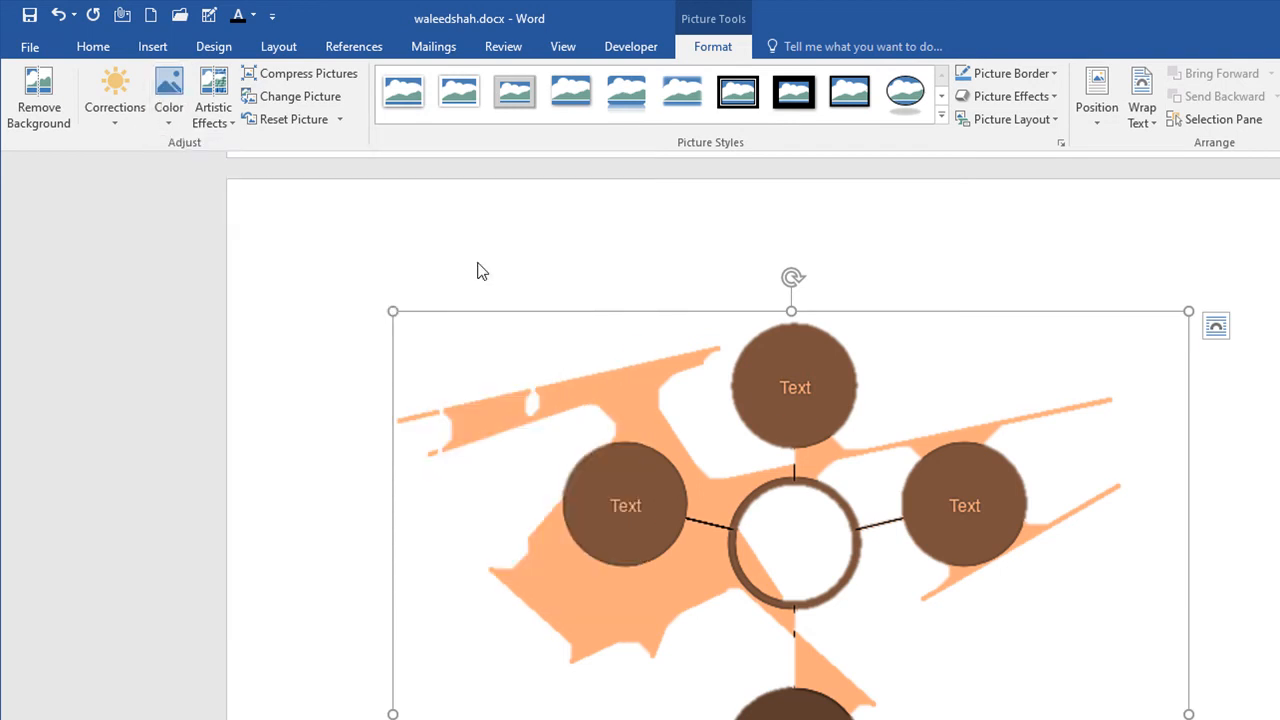
{"action": "key", "text": "ctrl+z"}
{"action": "key", "text": "ctrl+z"}
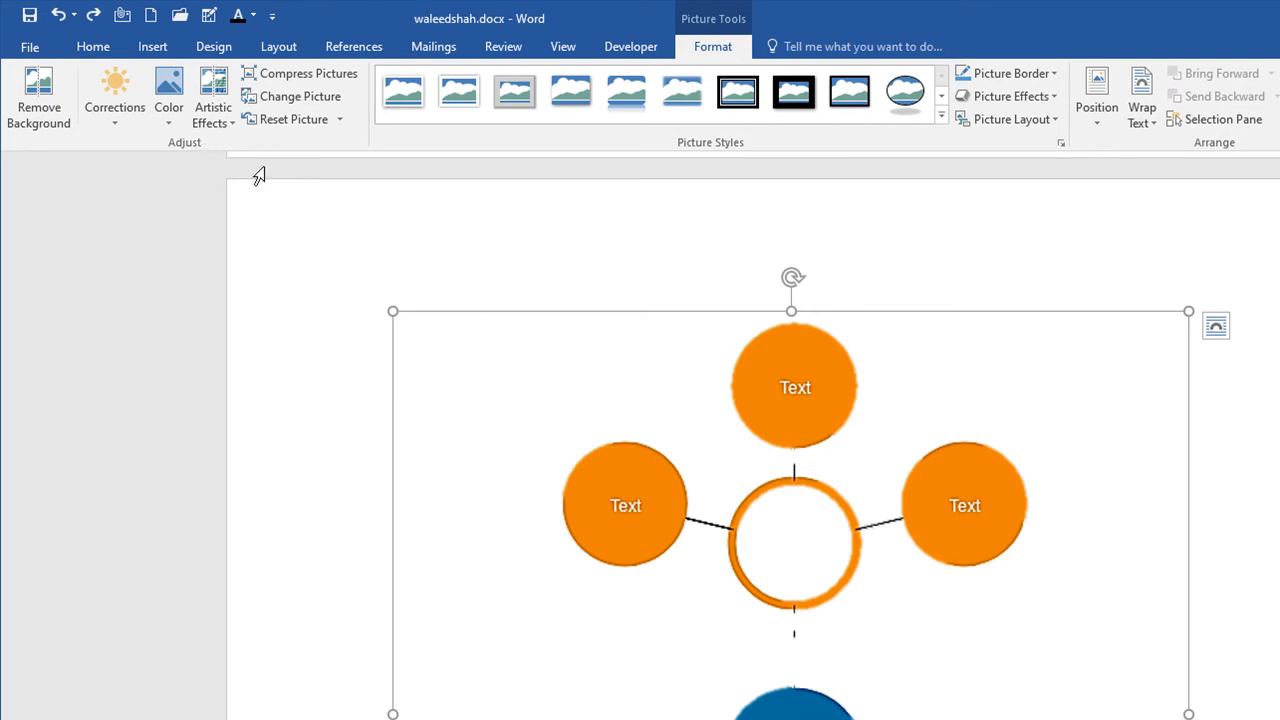
Step: Review the Artistic Effects presets and the Compress Pictures options for the diagram without applying any
{"action": "left_click", "coordinate": [213, 100]}
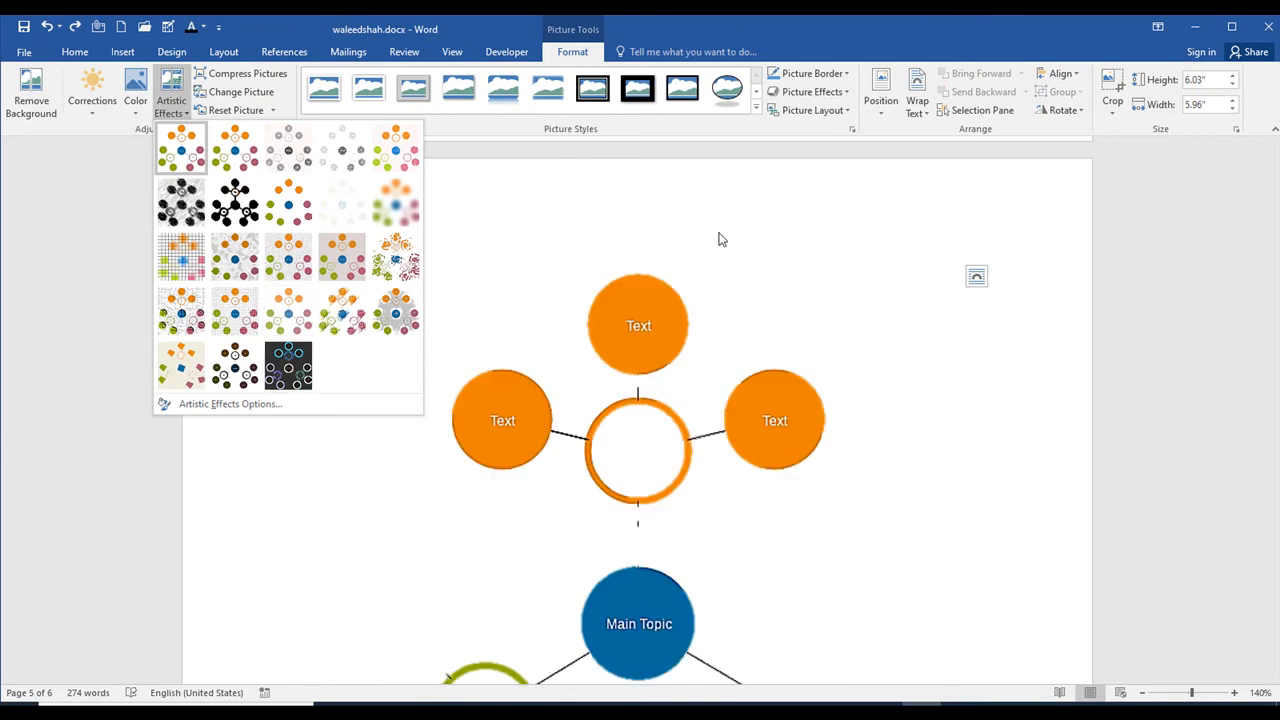
{"action": "left_click", "coordinate": [604, 222]}
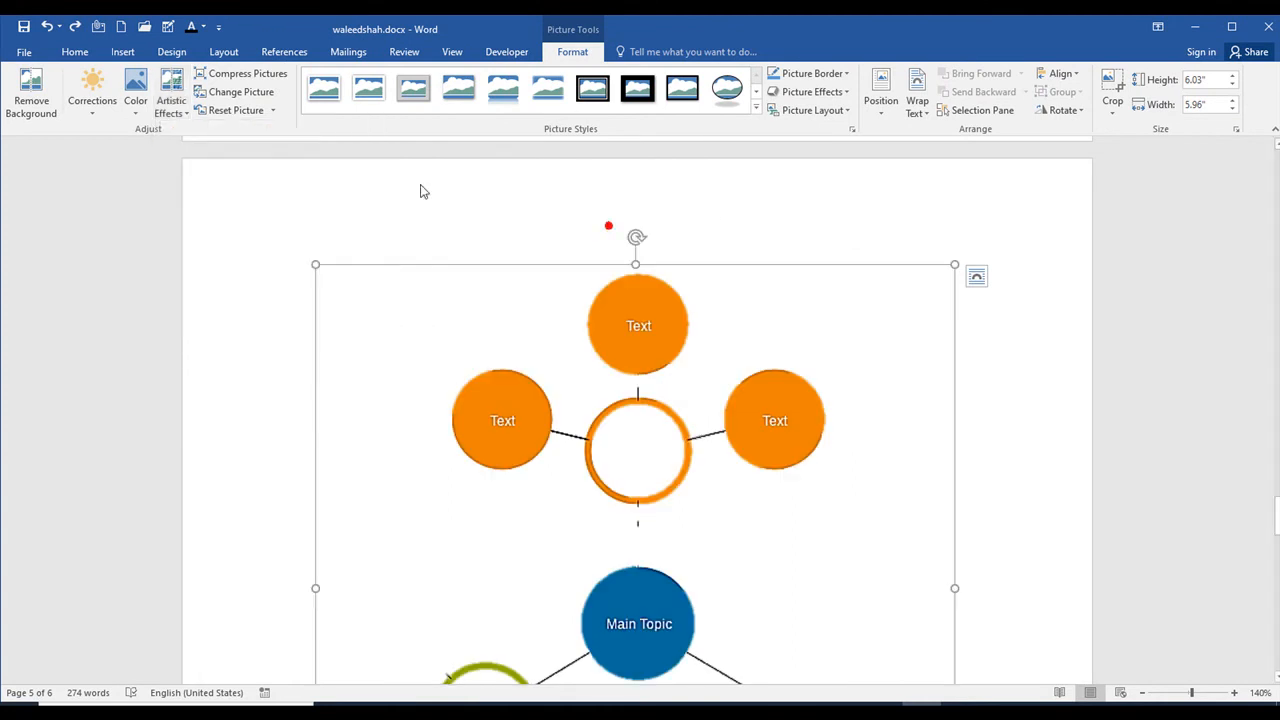
{"action": "left_click", "coordinate": [257, 77]}
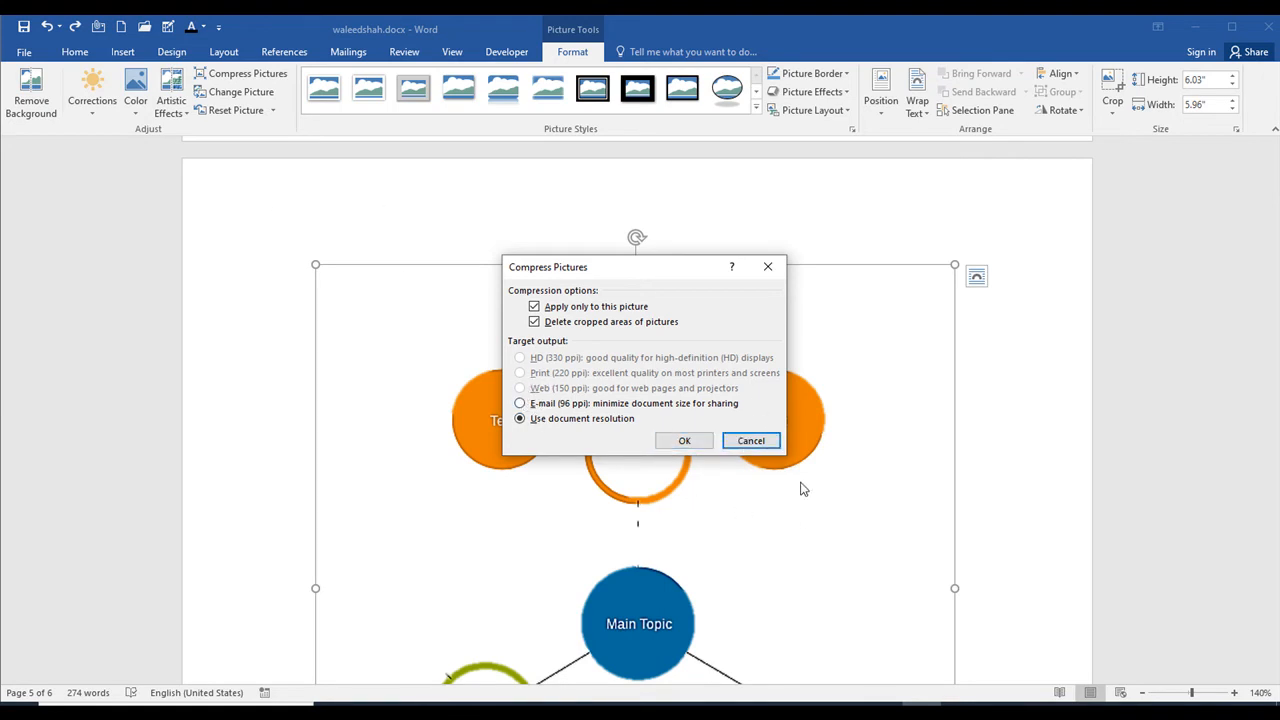
{"action": "left_click", "coordinate": [751, 442]}
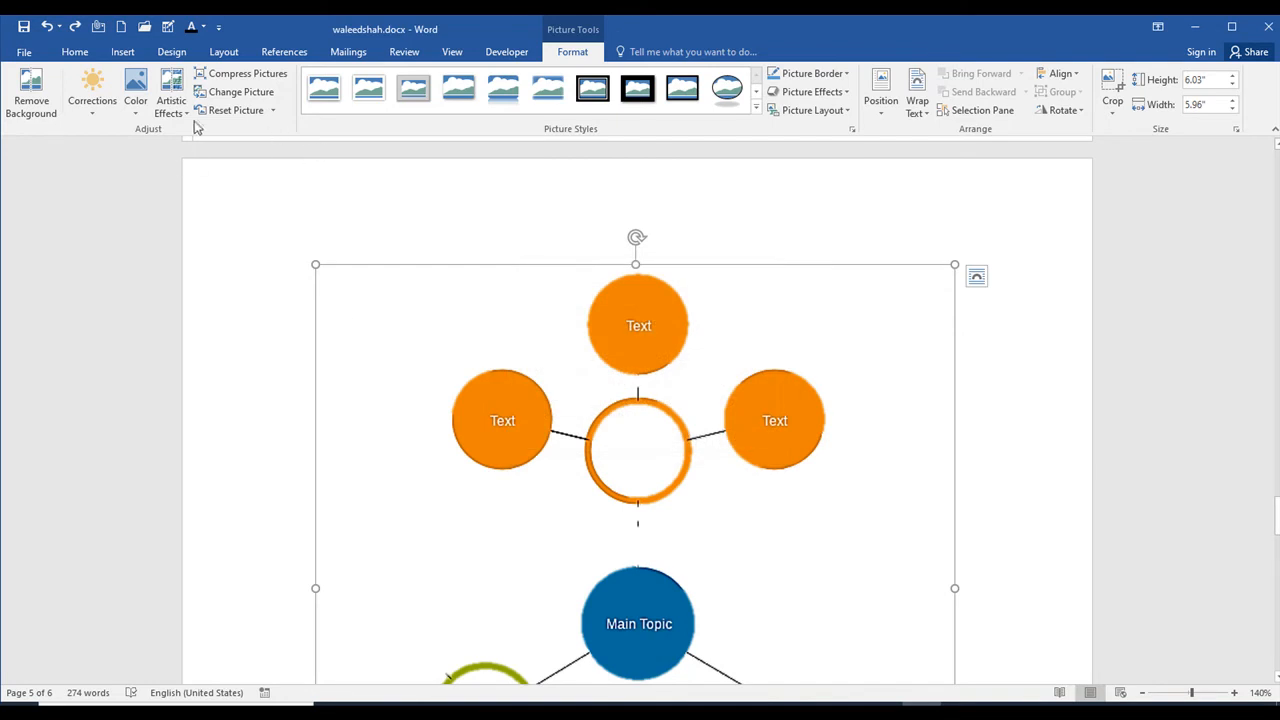
Step: Replace the diagram picture with the PNG file from the Desktop and reset its picture formatting
{"action": "left_click", "coordinate": [258, 100]}
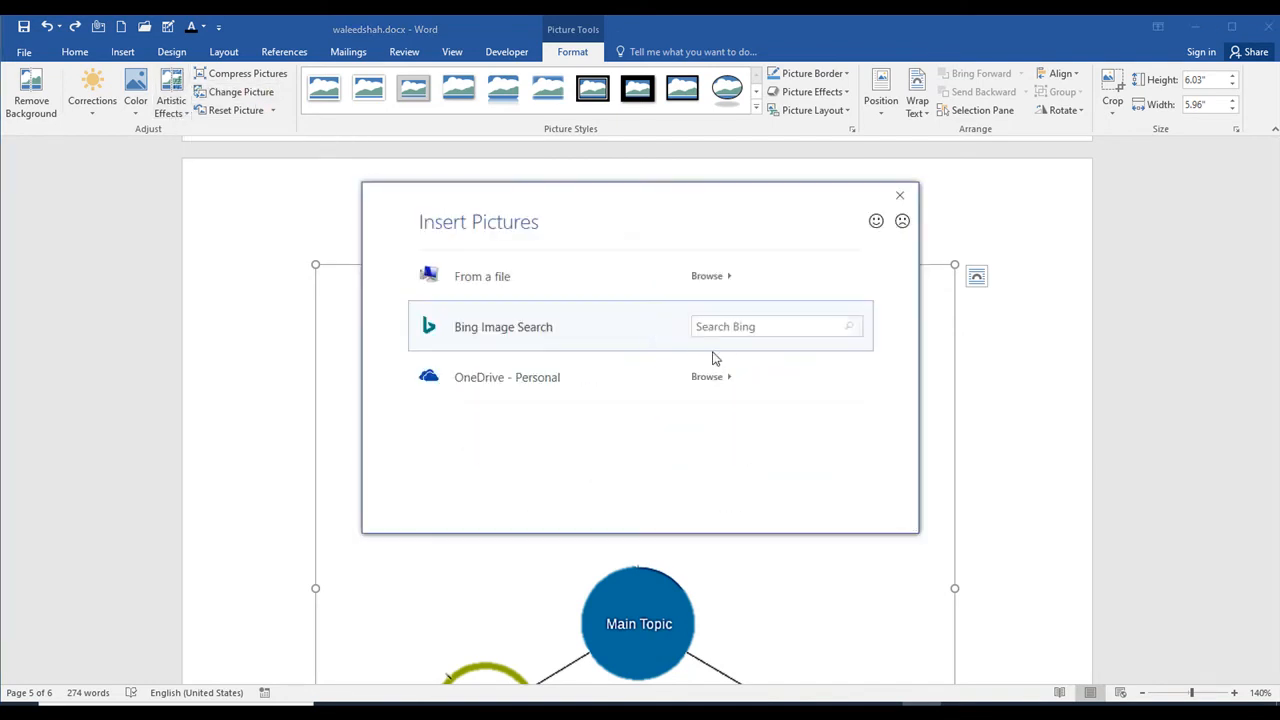
{"action": "left_click", "coordinate": [738, 282]}
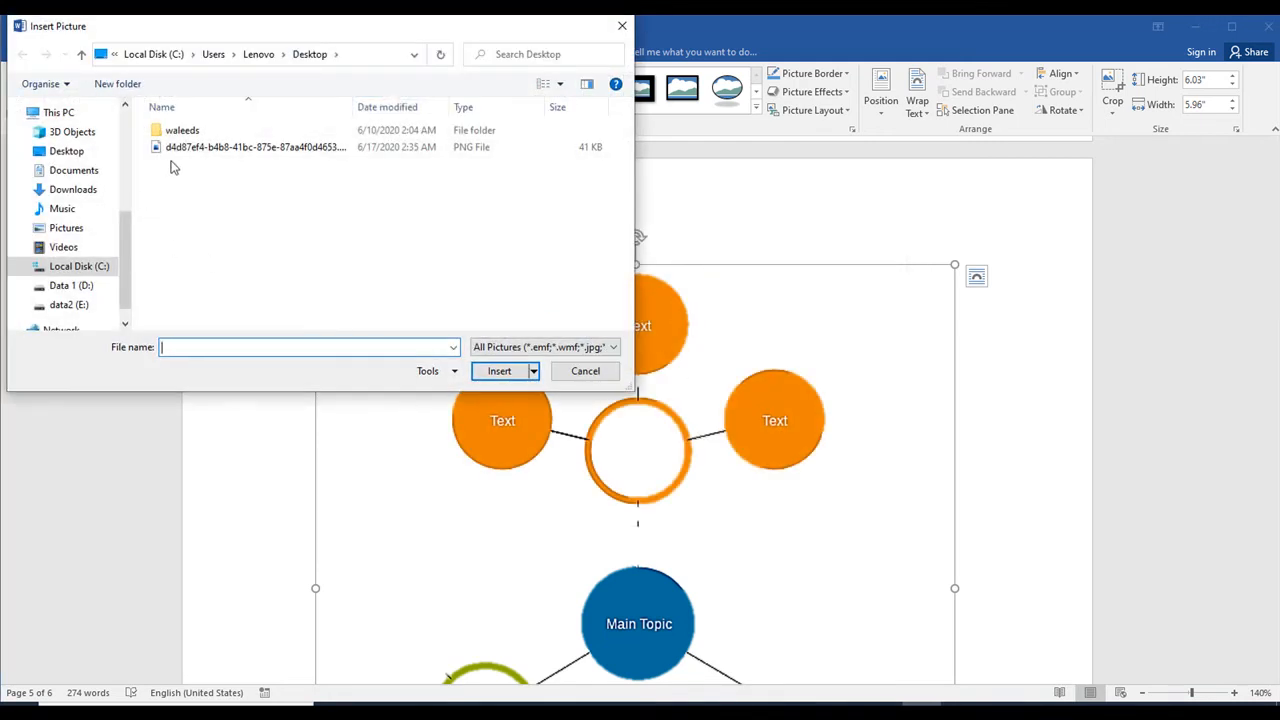
{"action": "left_click", "coordinate": [183, 147]}
{"action": "left_click", "coordinate": [508, 371]}
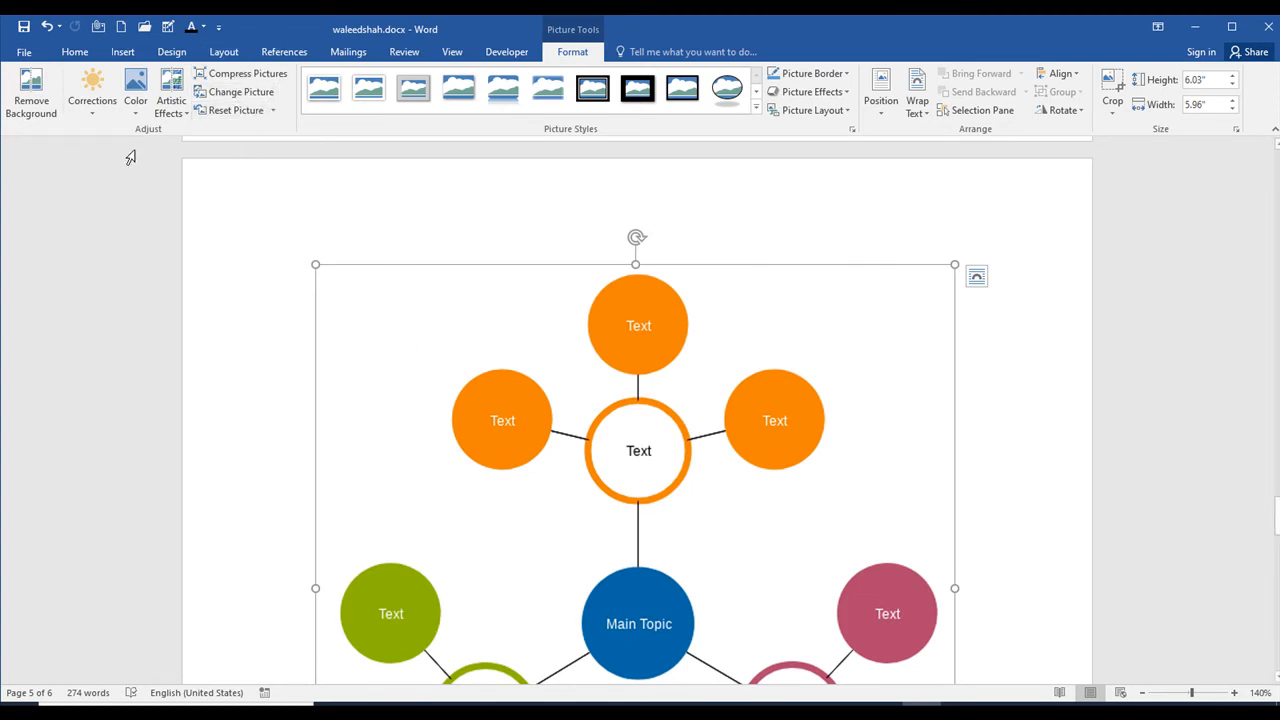
{"action": "left_click", "coordinate": [273, 111]}
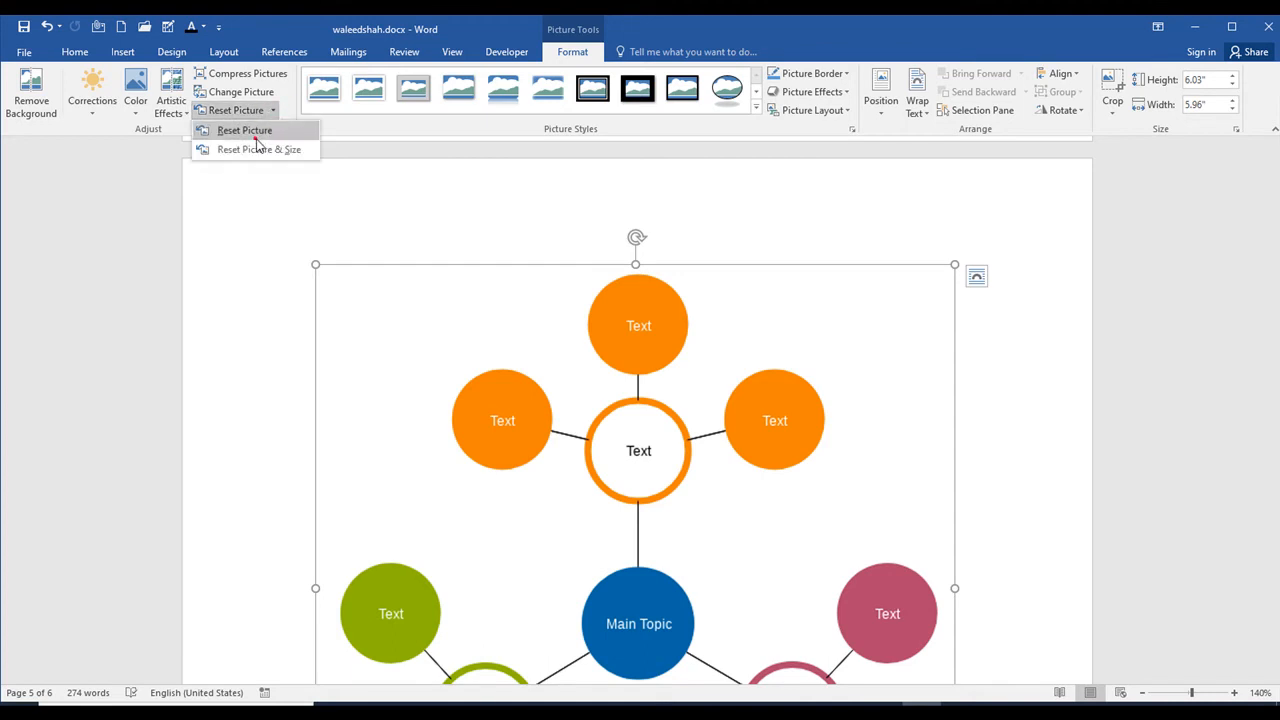
{"action": "left_click", "coordinate": [256, 136]}
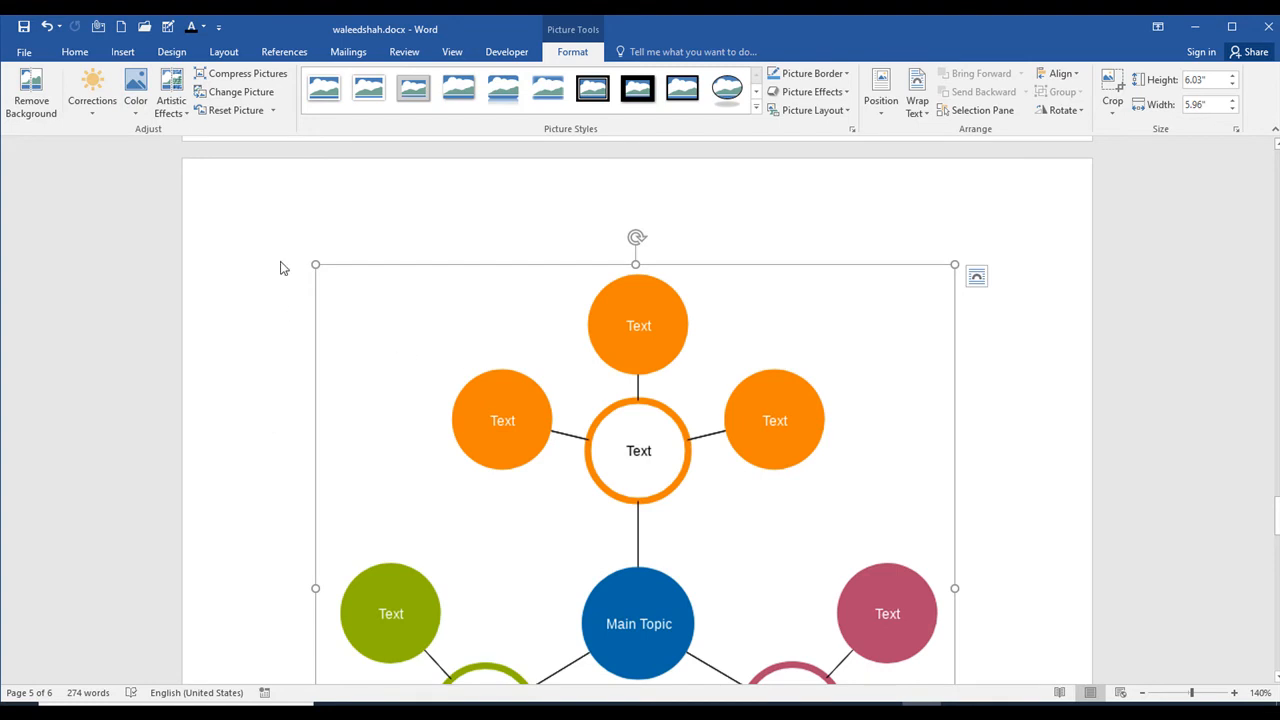
Step: Try the first Sharpen/Soften correction preset on the replaced picture and reset the picture
{"action": "left_click", "coordinate": [92, 90]}
{"action": "left_click", "coordinate": [105, 167]}
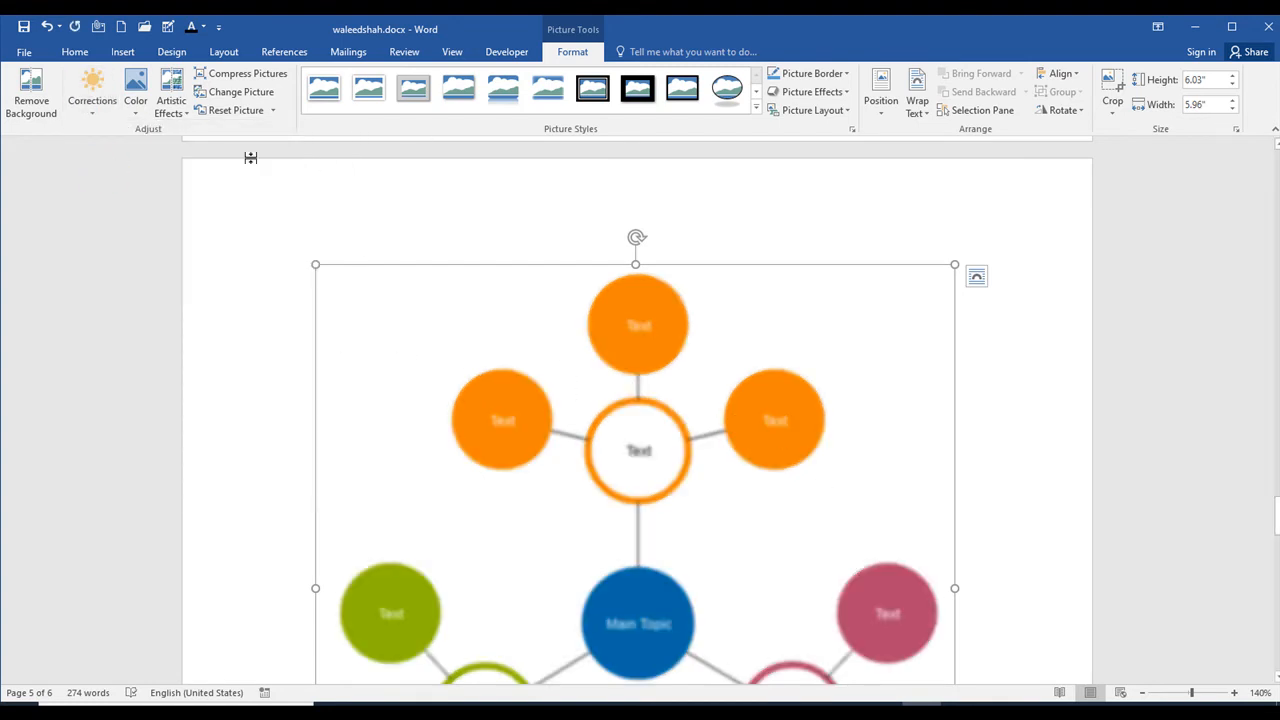
{"action": "left_click", "coordinate": [252, 111]}
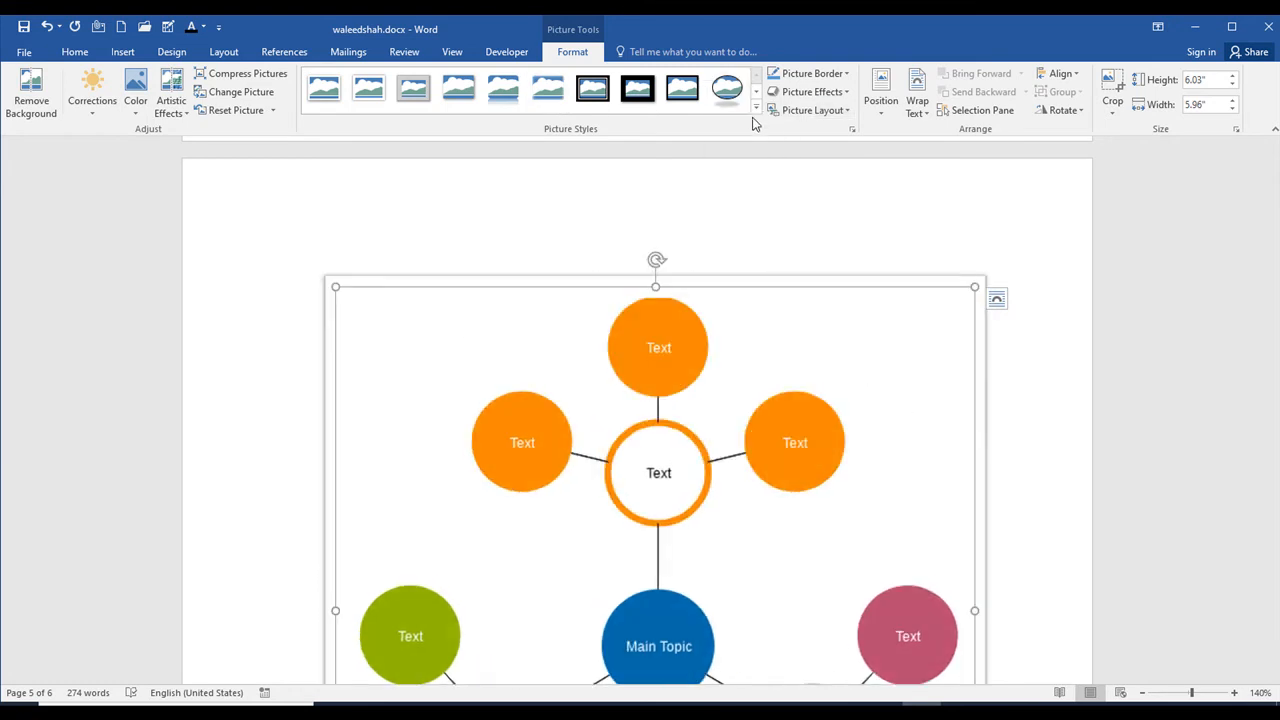
Step: Preview the full set of picture styles and the picture border colors on the diagram without applying any
{"action": "left_click", "coordinate": [756, 109]}
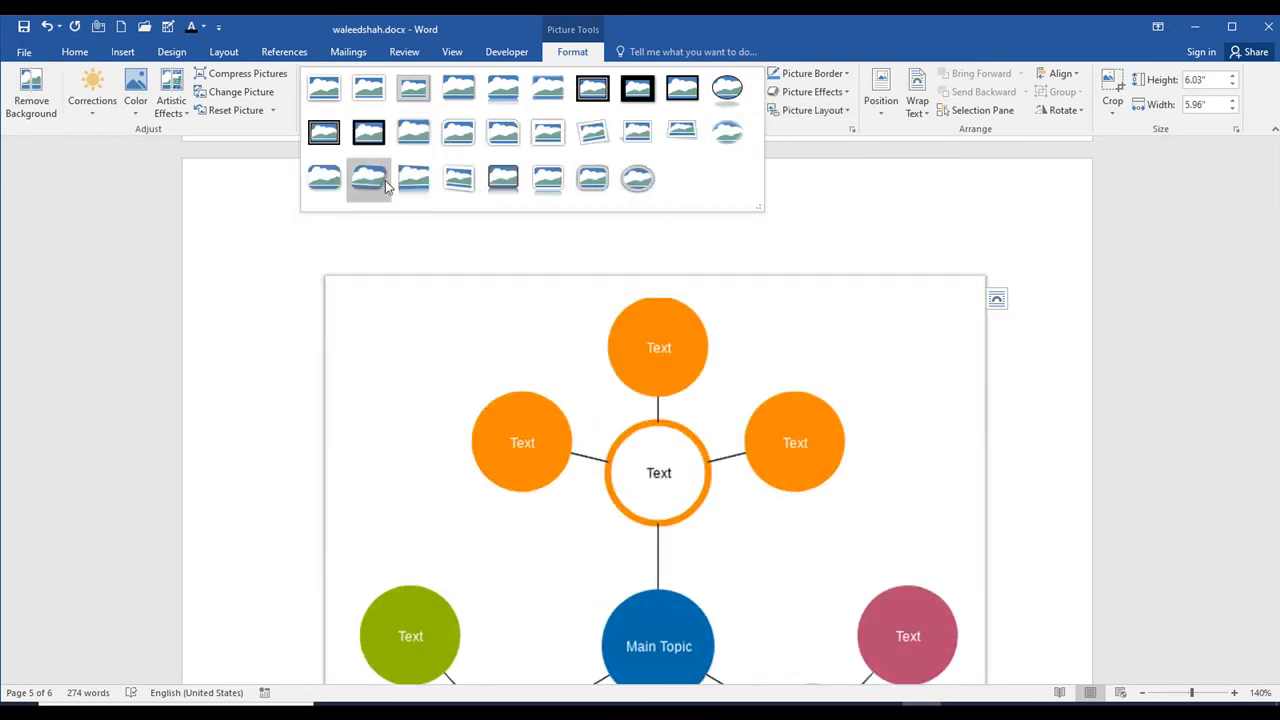
{"action": "left_click", "coordinate": [935, 243]}
{"action": "left_click", "coordinate": [843, 74]}
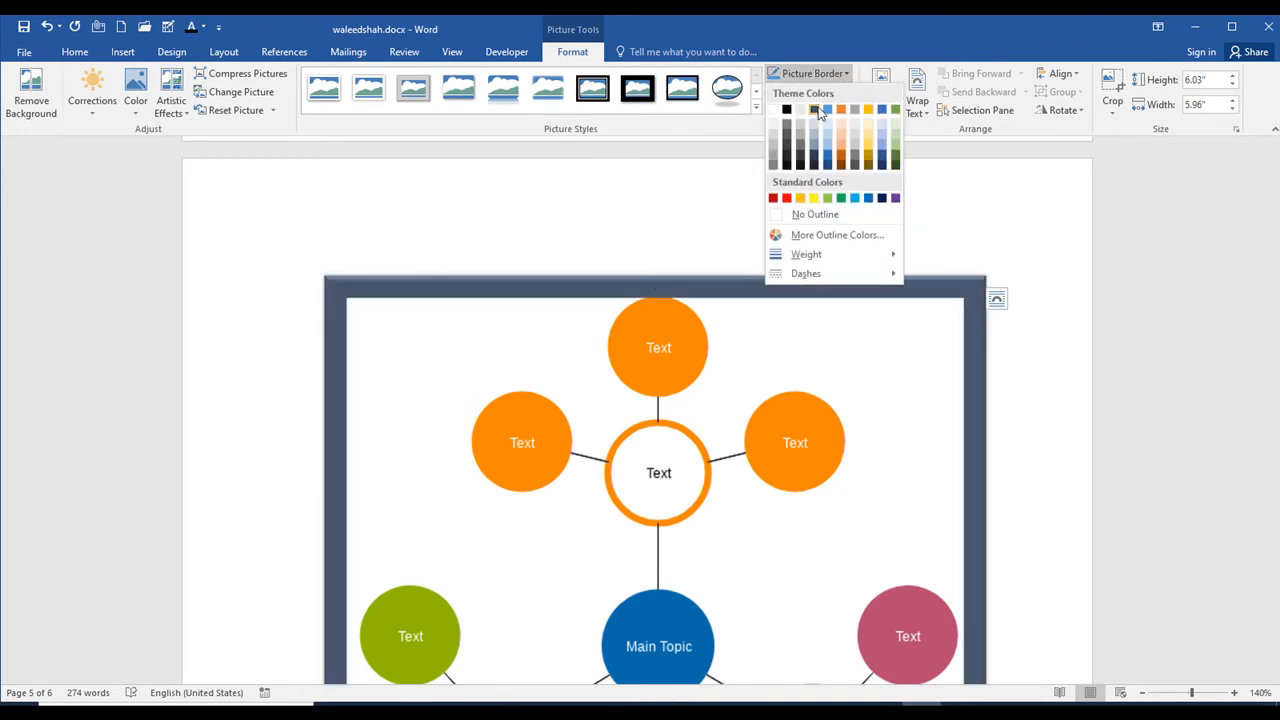
{"action": "left_click", "coordinate": [961, 199]}
Step: Preview the Shadow and 3-D Rotation picture effects on the diagram without applying any
{"action": "left_click", "coordinate": [812, 91]}
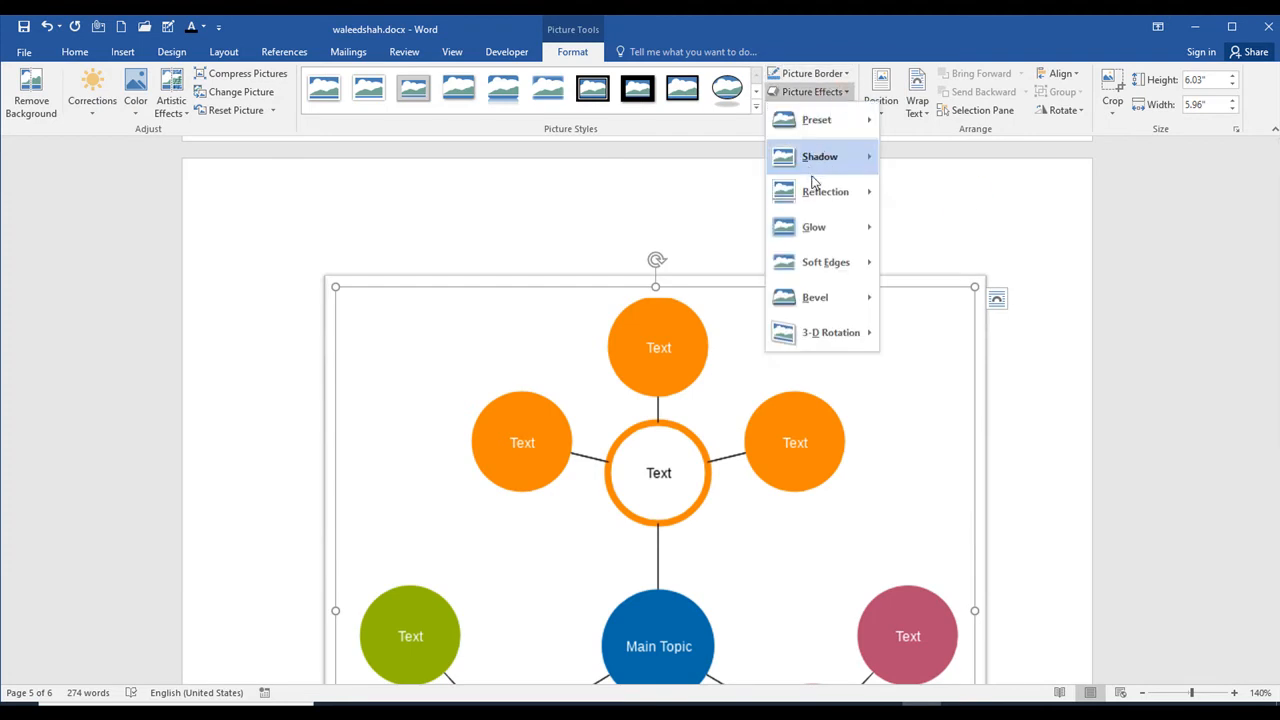
{"action": "mouse_move", "coordinate": [865, 165]}
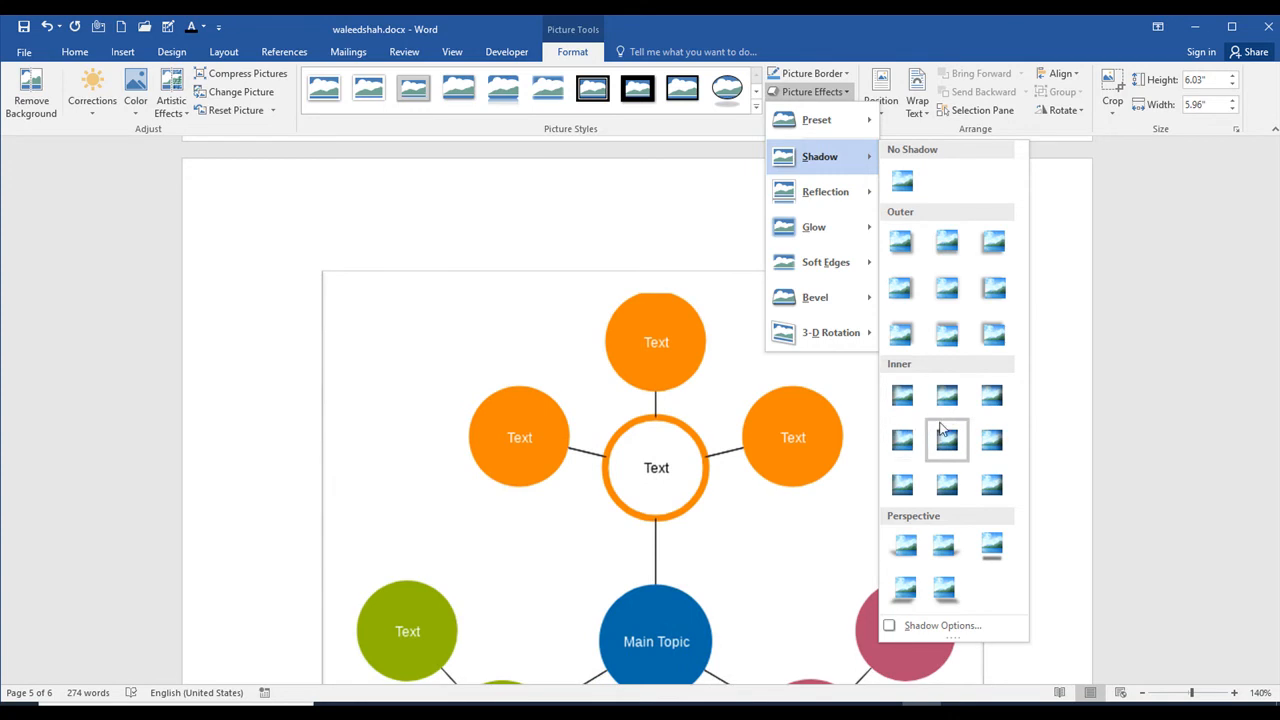
{"action": "mouse_move", "coordinate": [862, 336]}
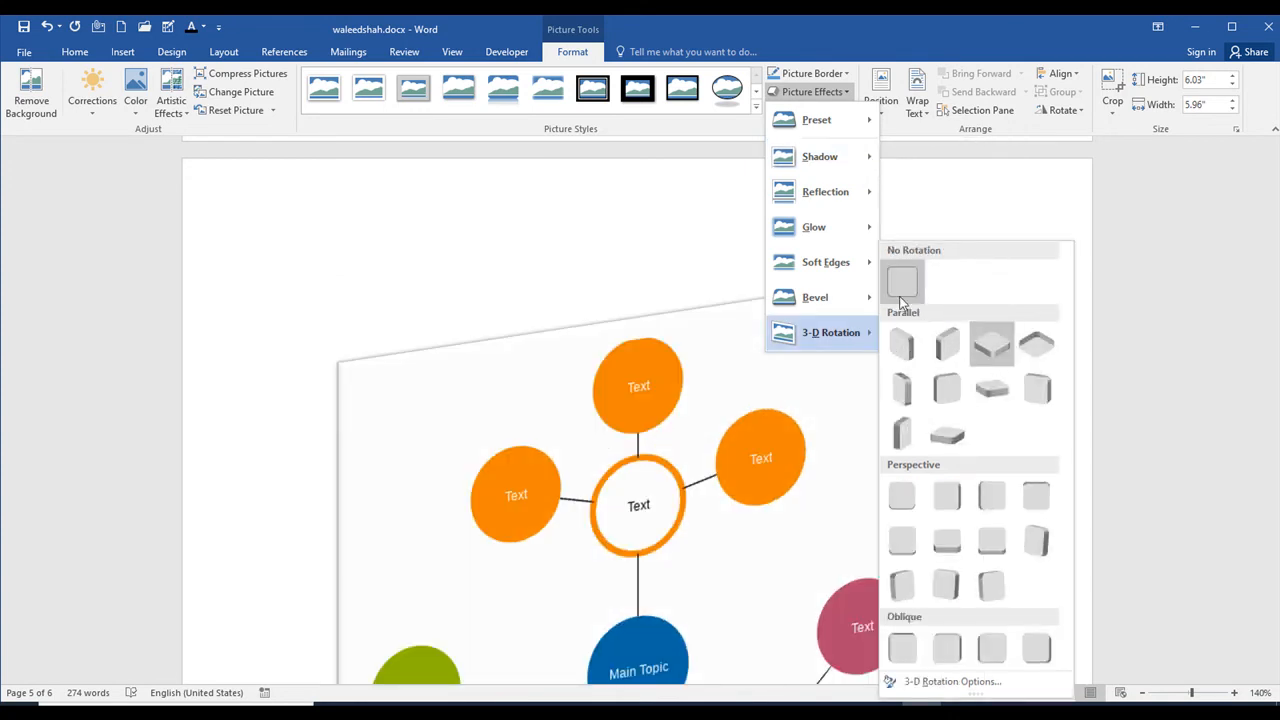
{"action": "key", "text": "Escape"}
{"action": "key", "text": "Escape"}
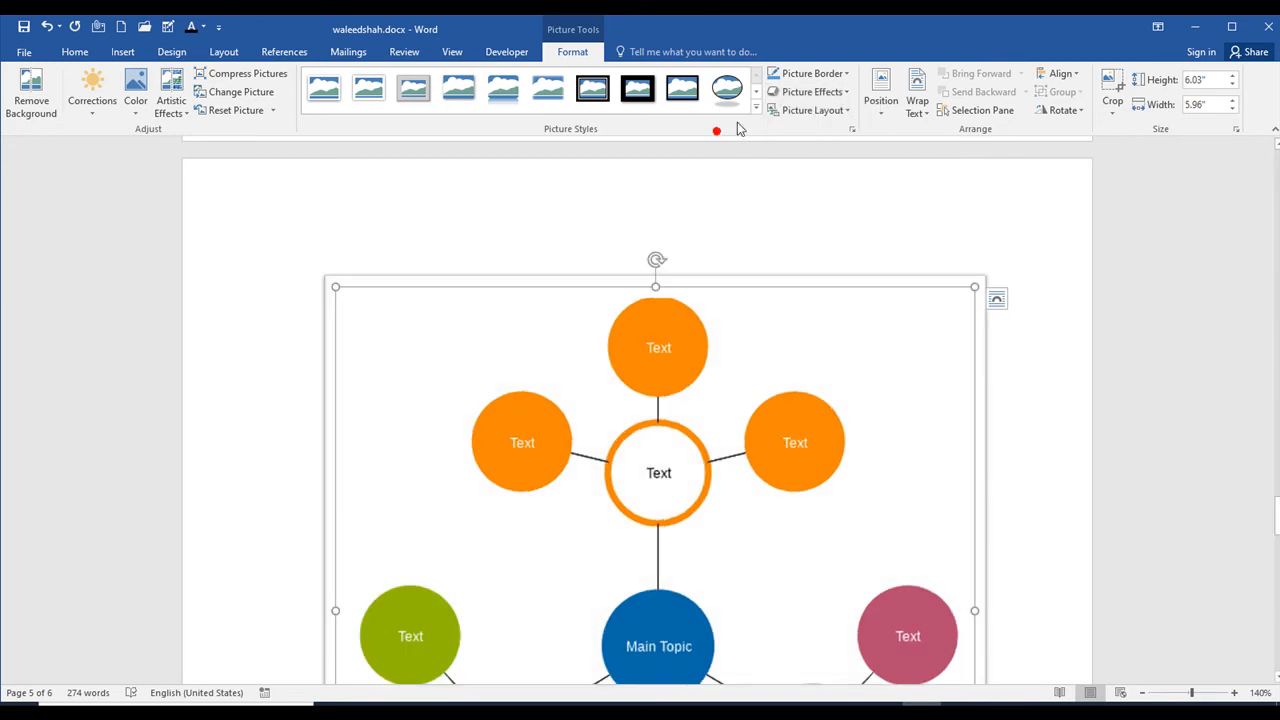
Step: Convert the picture to SmartArt with the Circular Picture Callout layout and close its text pane
{"action": "left_click", "coordinate": [830, 112]}
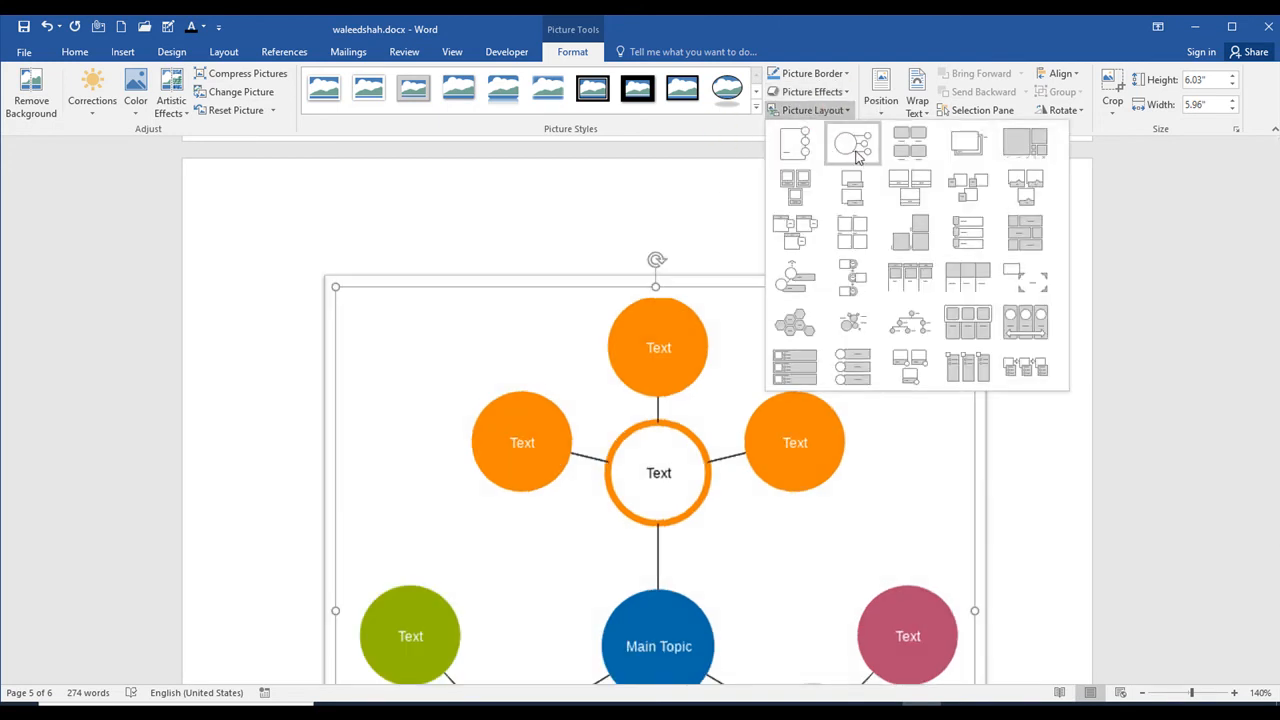
{"action": "left_click", "coordinate": [854, 152]}
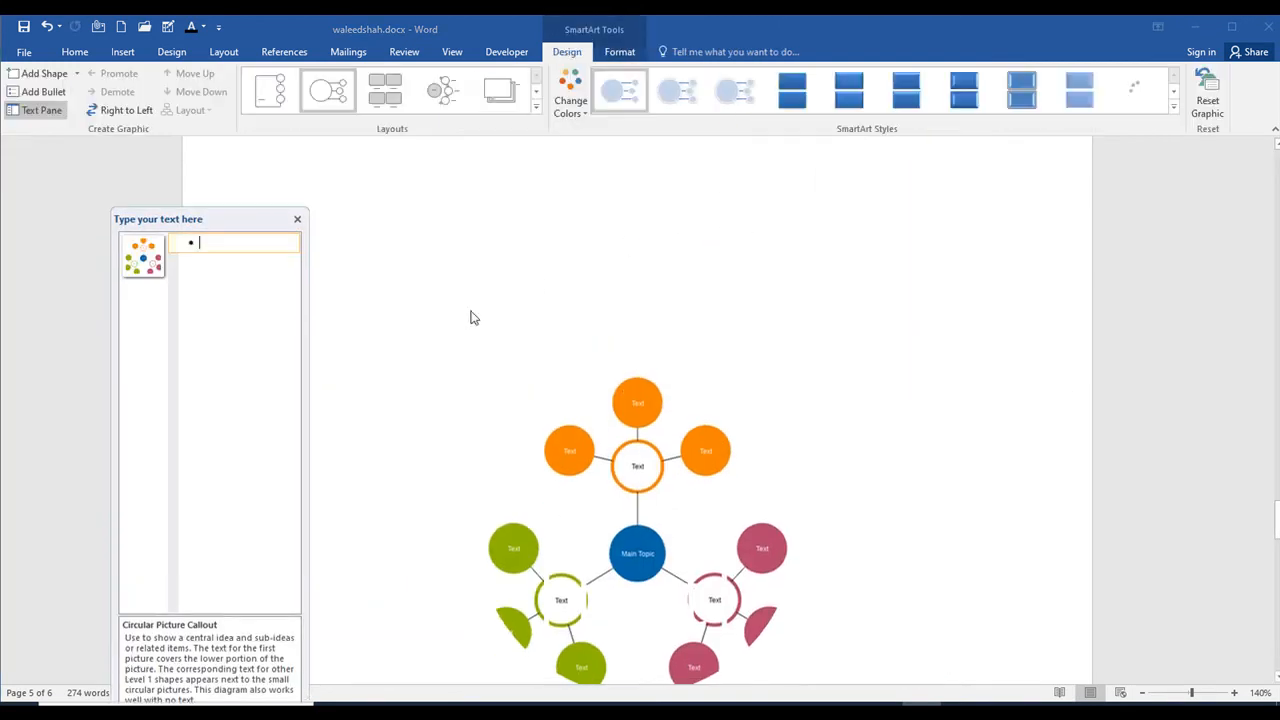
{"action": "left_click", "coordinate": [297, 220]}
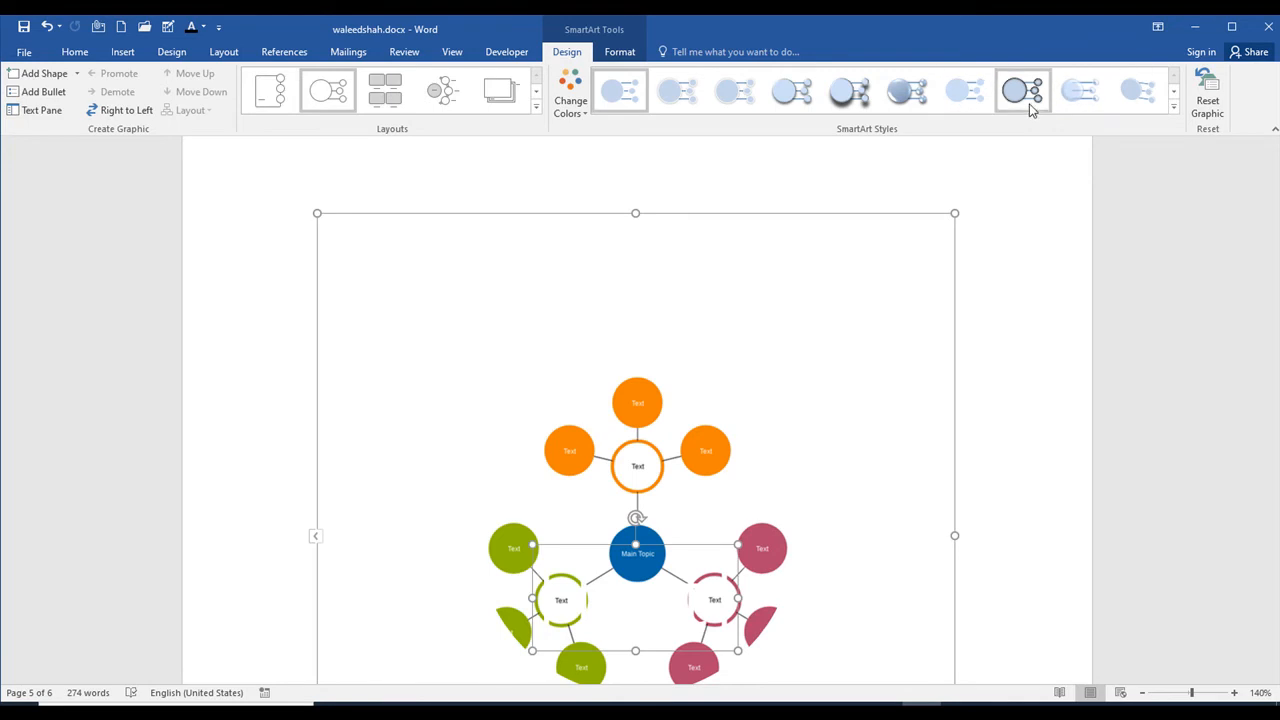
Step: Apply the seventh SmartArt style to the graphic and check its text placeholder, leaving it empty
{"action": "left_click", "coordinate": [948, 98]}
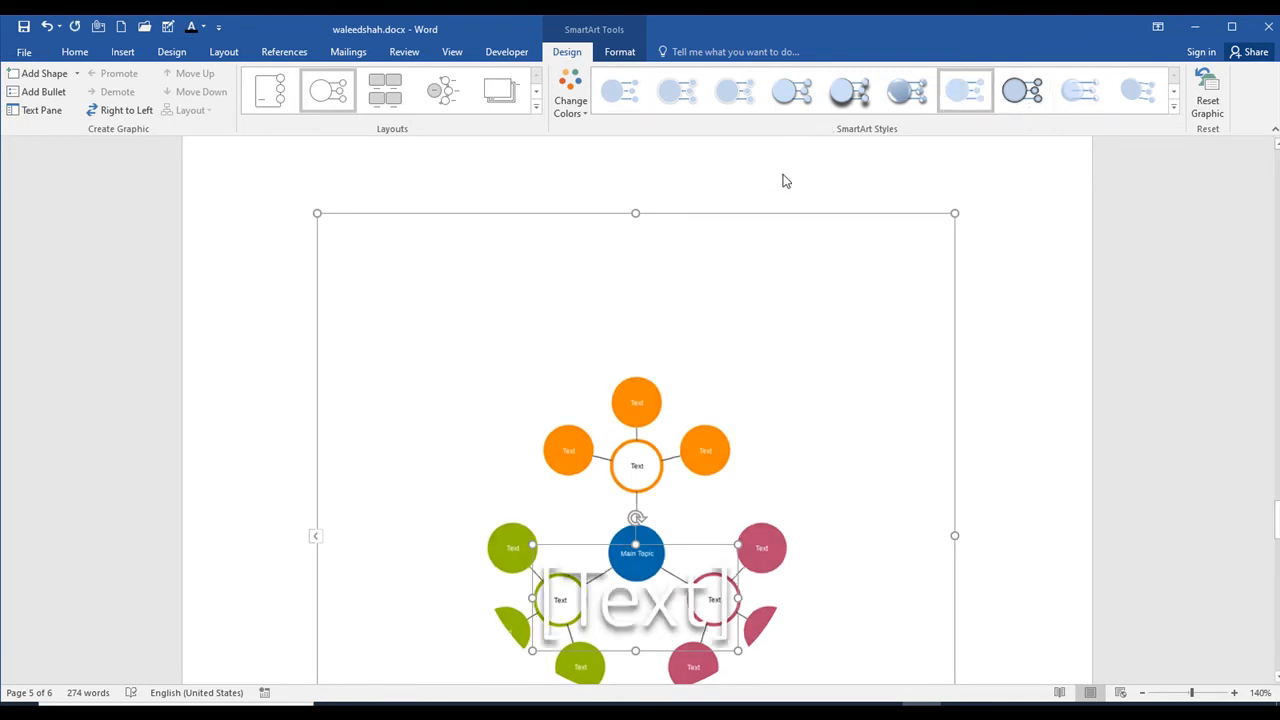
{"action": "scroll", "coordinate": [713, 538], "scroll_direction": "down", "scroll_amount": 1}
{"action": "left_click", "coordinate": [566, 521]}
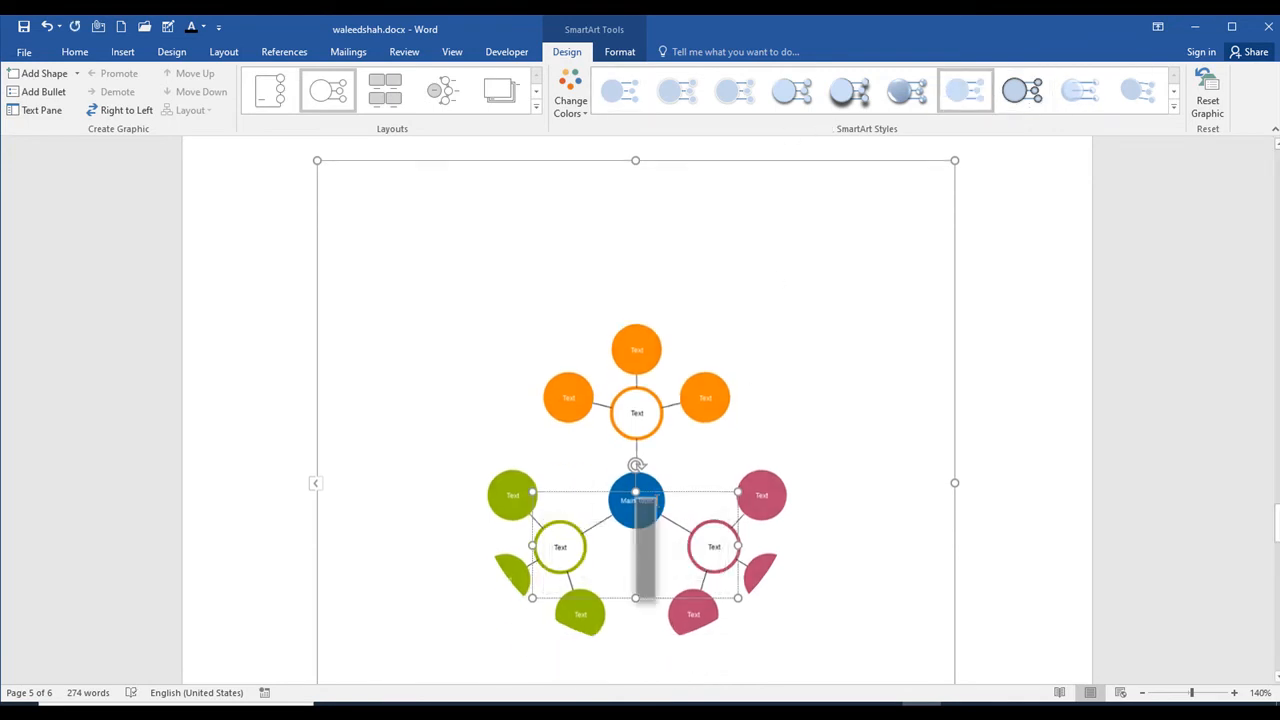
{"action": "left_click", "coordinate": [839, 293]}
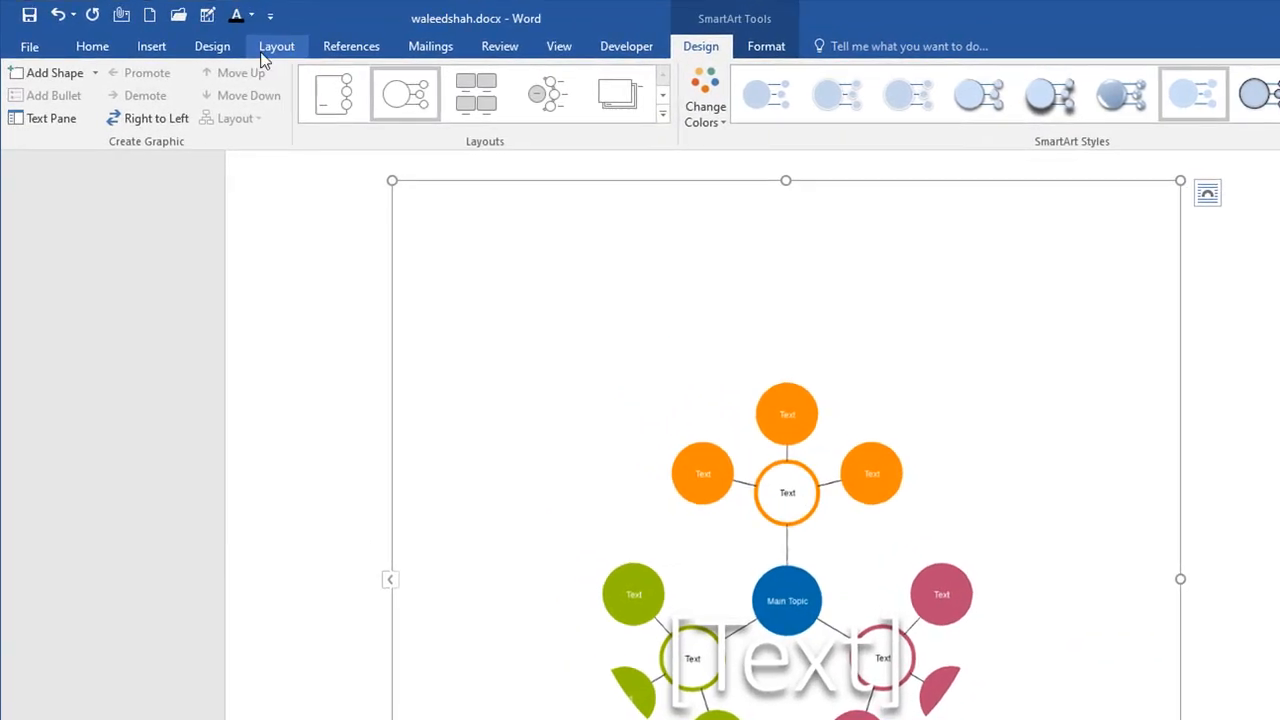
Step: Delete the text placeholder and the picture content from the SmartArt graphic
{"action": "left_click", "coordinate": [165, 46]}
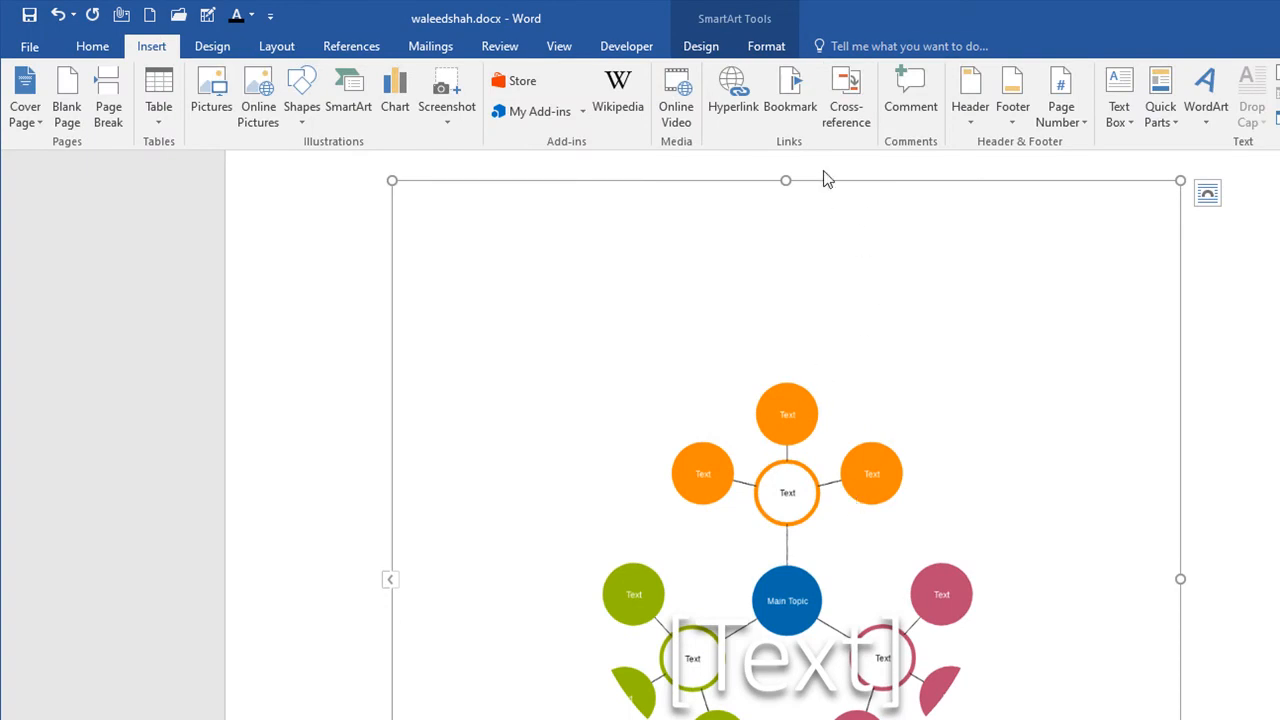
{"action": "left_click", "coordinate": [878, 626]}
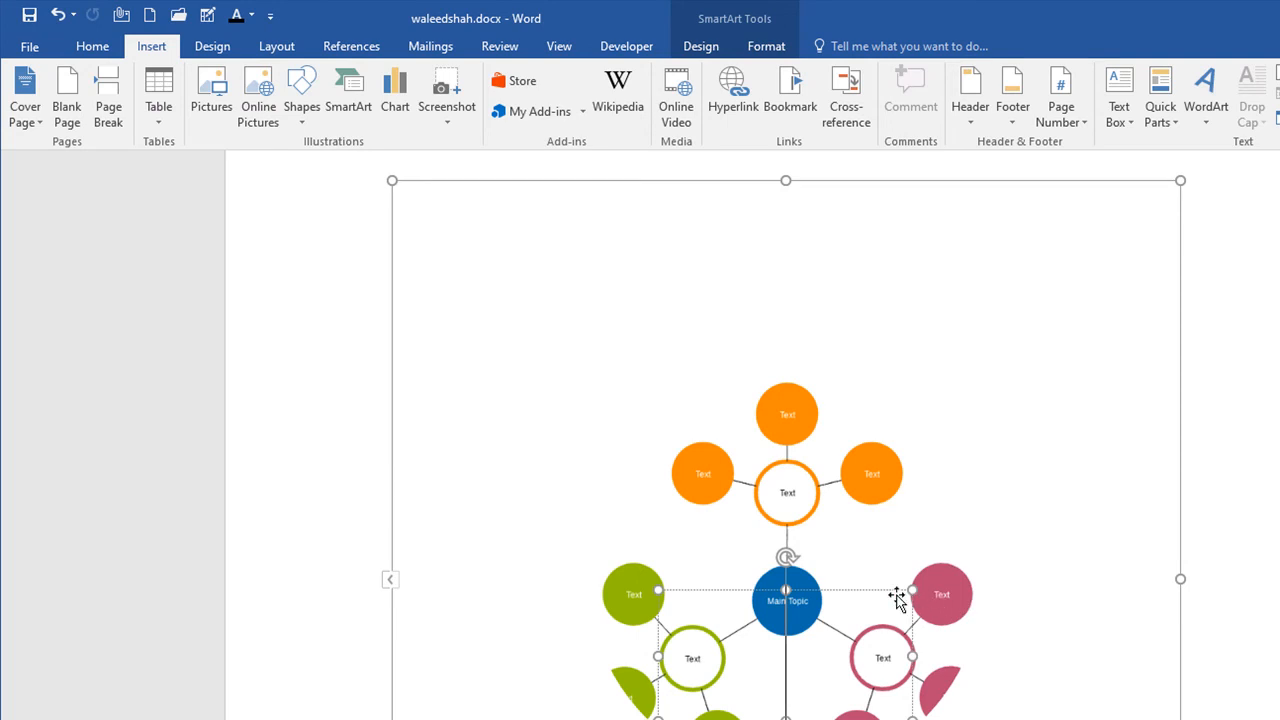
{"action": "key", "text": "Delete"}
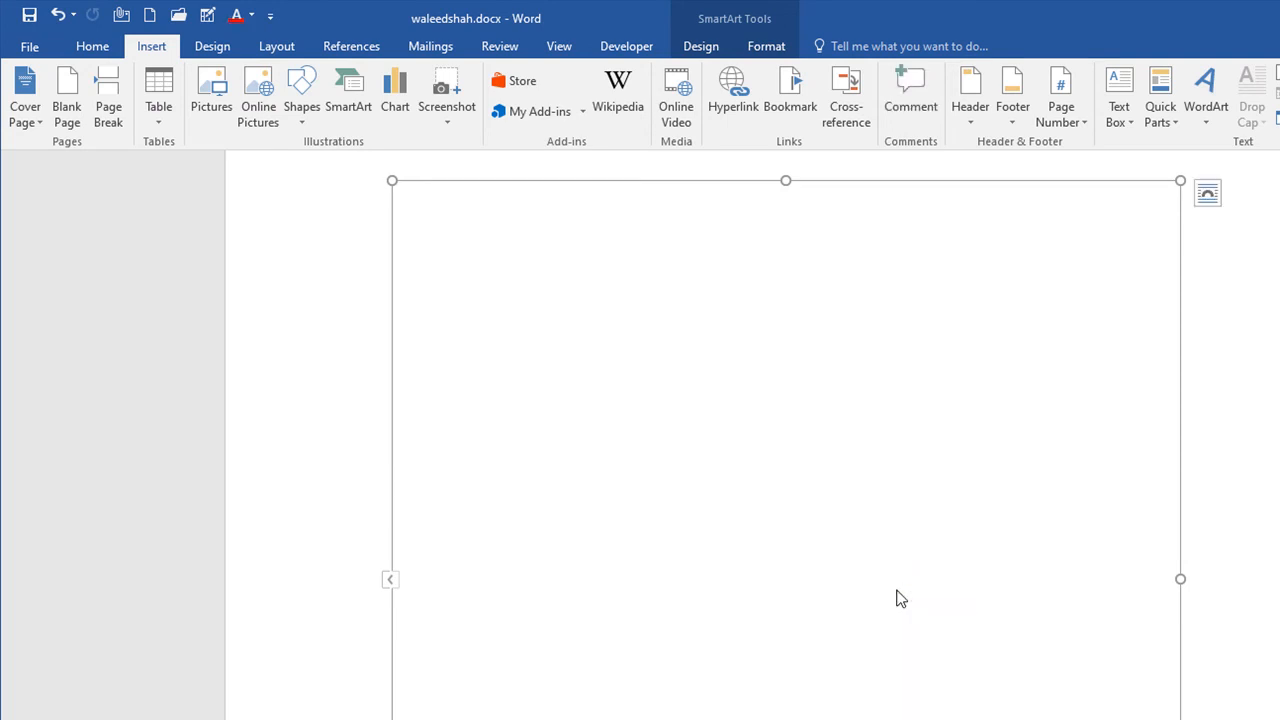
Step: Undo the deletion and the SmartArt conversion to restore the diagram as a regular picture
{"action": "key", "text": "ctrl+z"}
{"action": "key", "text": "ctrl+z"}
{"action": "key", "text": "ctrl+z"}
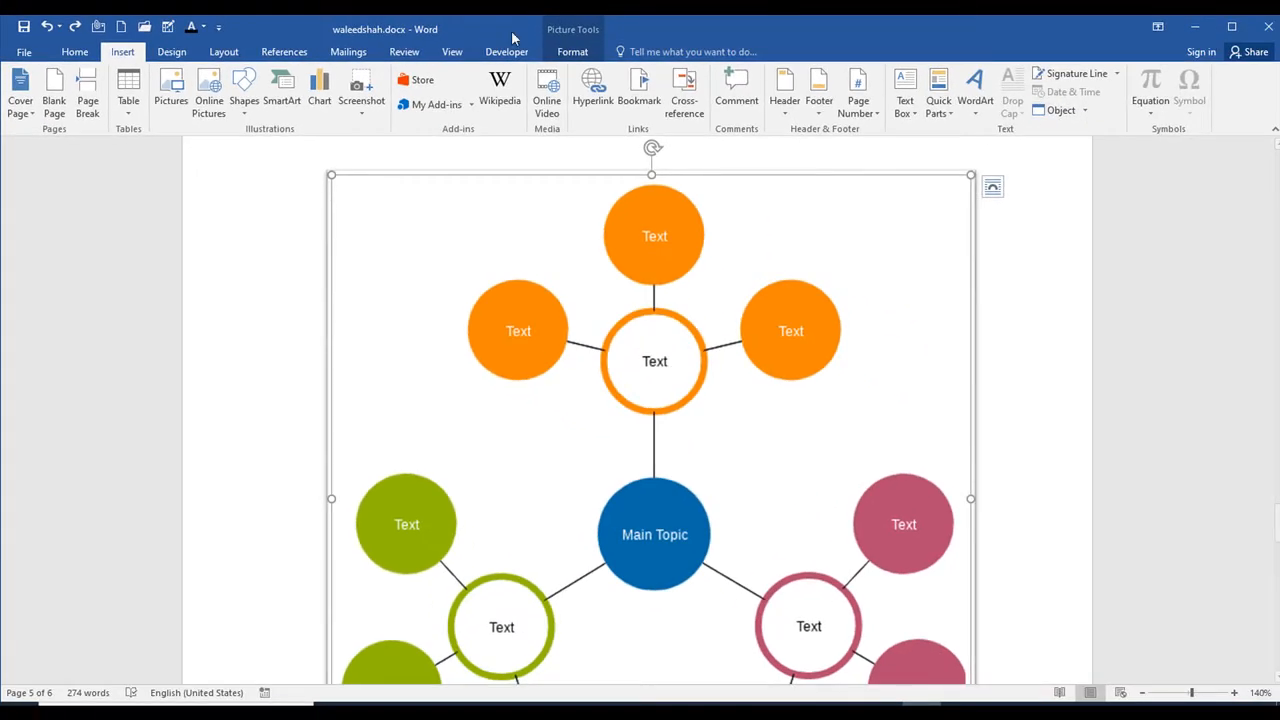
Step: Position the diagram picture at the top left of the page with square text wrapping, after trying In Line with Text
{"action": "left_click", "coordinate": [574, 52]}
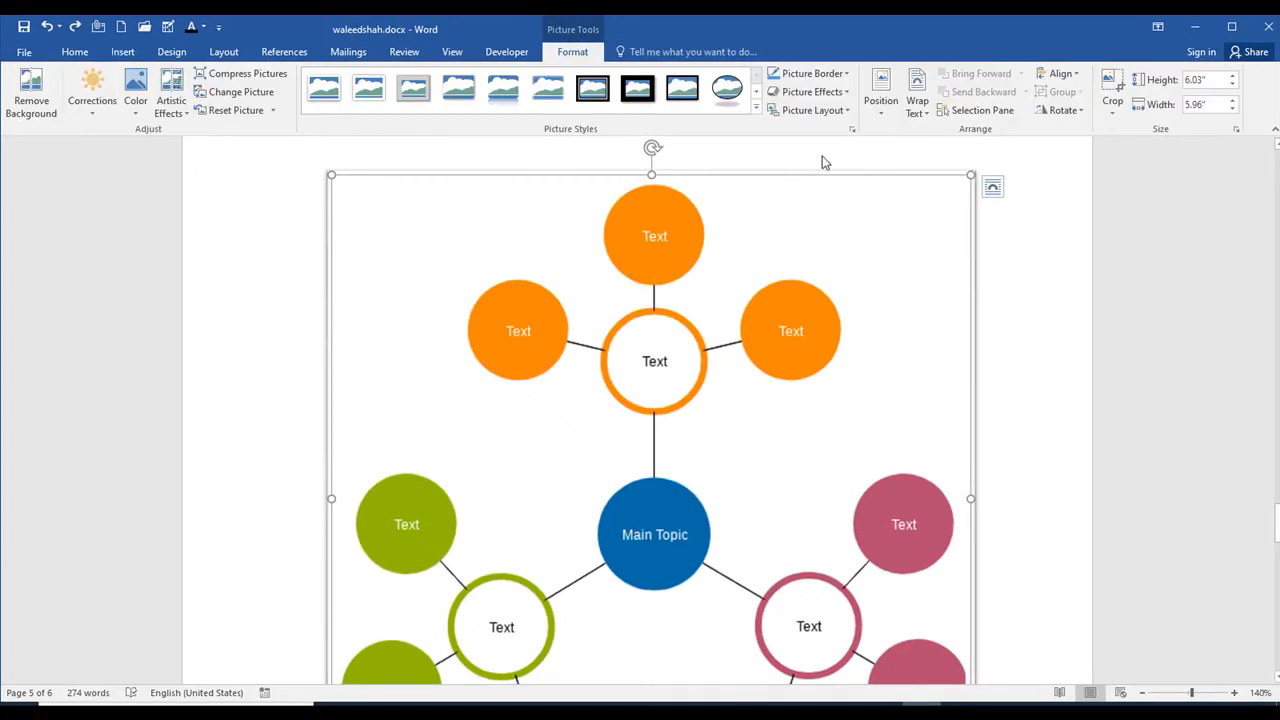
{"action": "left_click", "coordinate": [847, 112]}
{"action": "left_click", "coordinate": [845, 113]}
{"action": "left_click", "coordinate": [884, 112]}
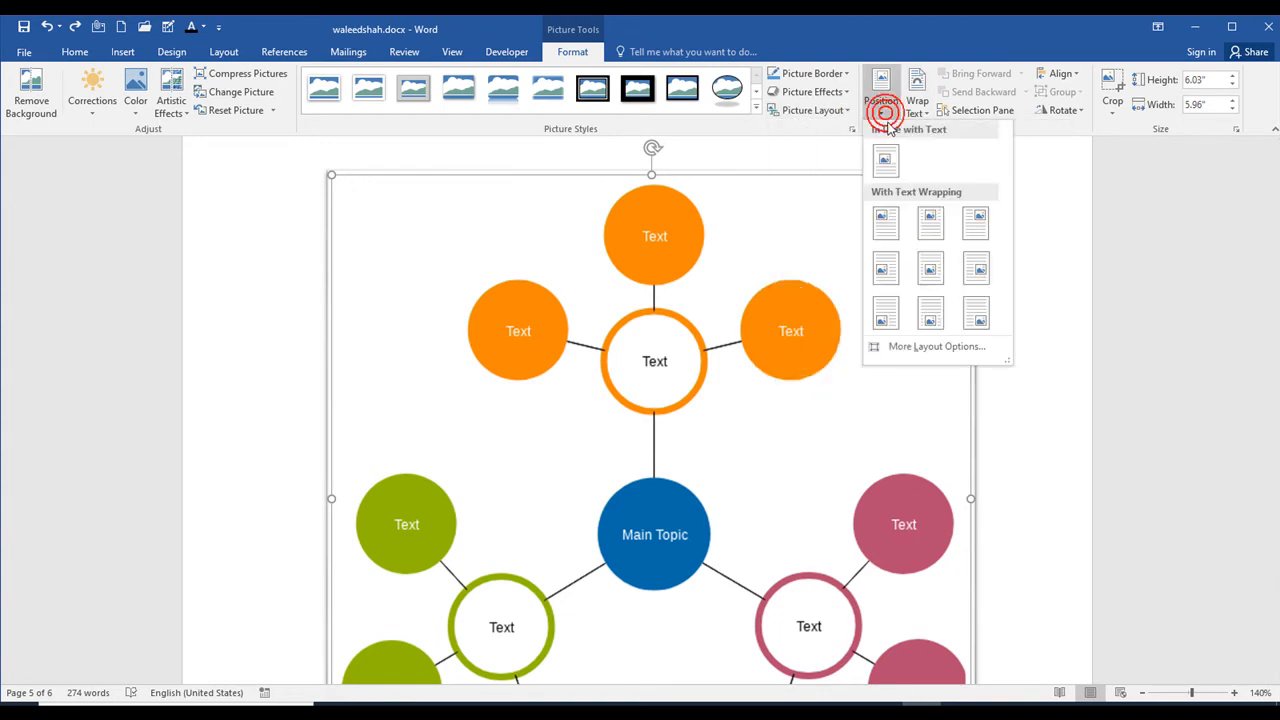
{"action": "left_click", "coordinate": [896, 173]}
{"action": "left_click", "coordinate": [886, 110]}
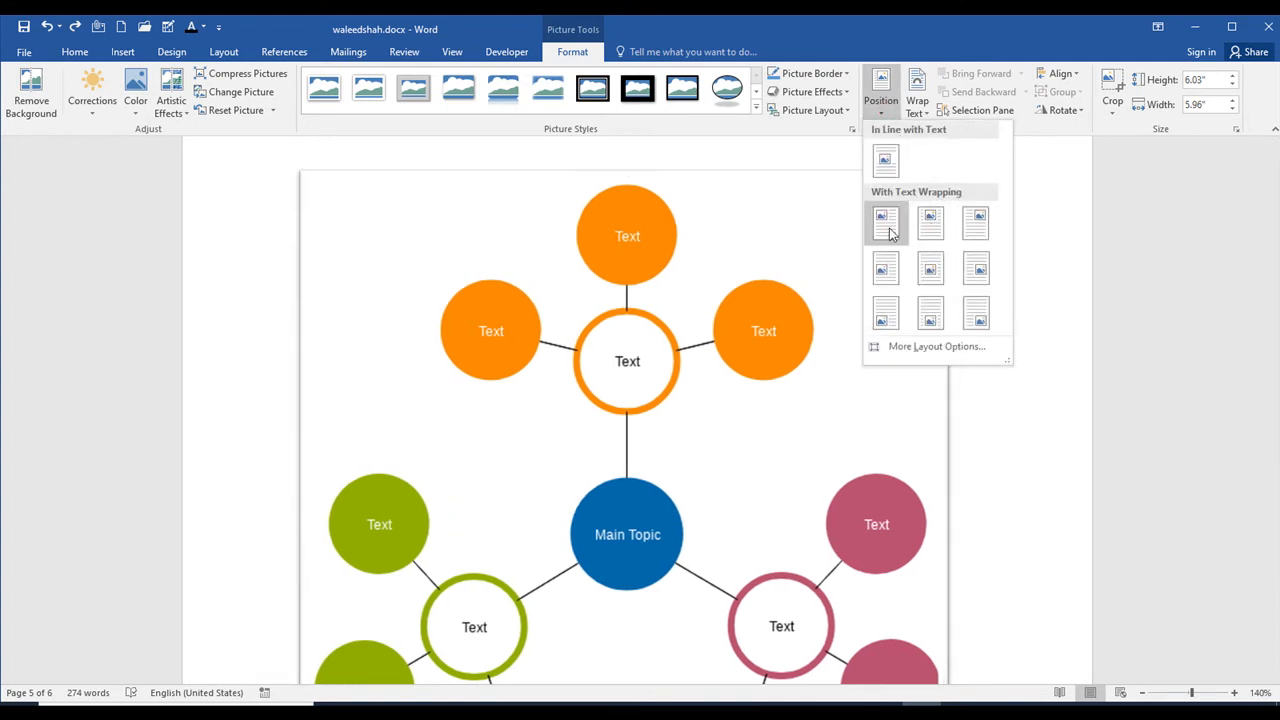
{"action": "left_click", "coordinate": [893, 231]}
Step: Shrink the diagram proportionally to about 3.9" high by 3.85" wide and highlight the body text wrapping beside it
{"action": "left_click", "coordinate": [967, 289]}
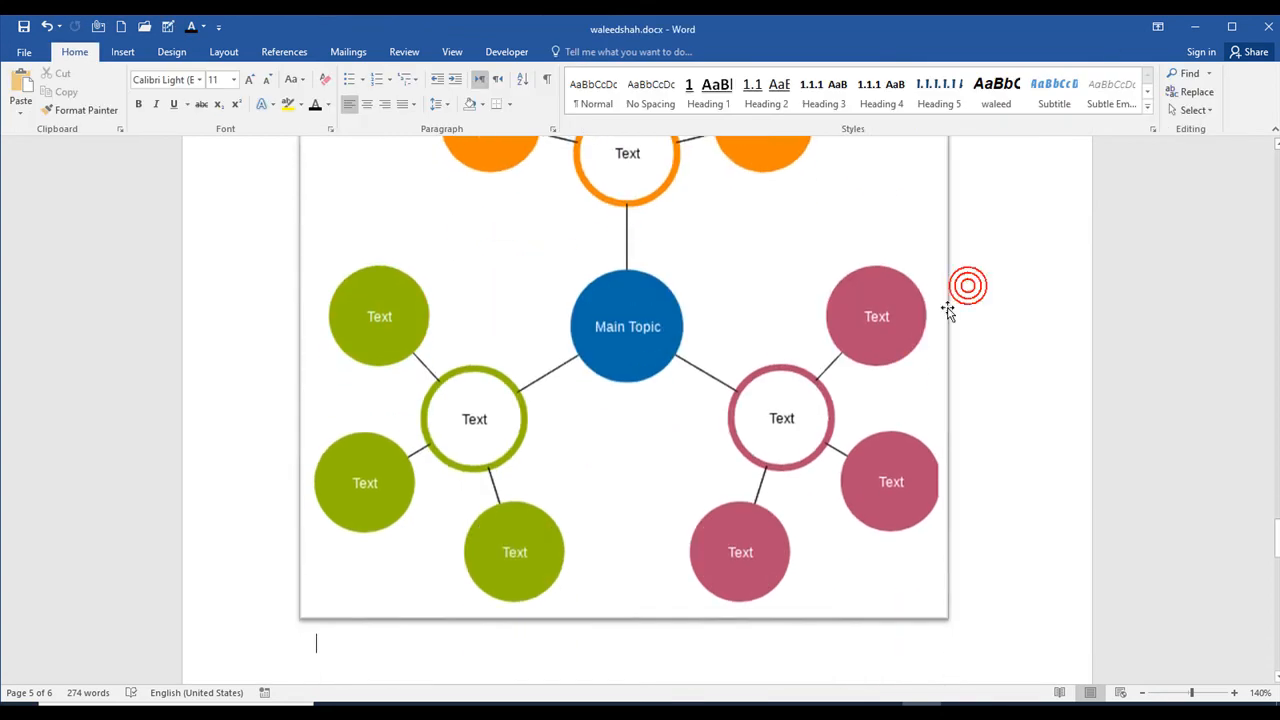
{"action": "scroll", "coordinate": [990, 260], "scroll_direction": "up", "scroll_amount": 2}
{"action": "scroll", "coordinate": [903, 317], "scroll_direction": "down", "scroll_amount": 1}
{"action": "left_click", "coordinate": [887, 335]}
{"action": "scroll", "coordinate": [940, 645], "scroll_direction": "down", "scroll_amount": 3}
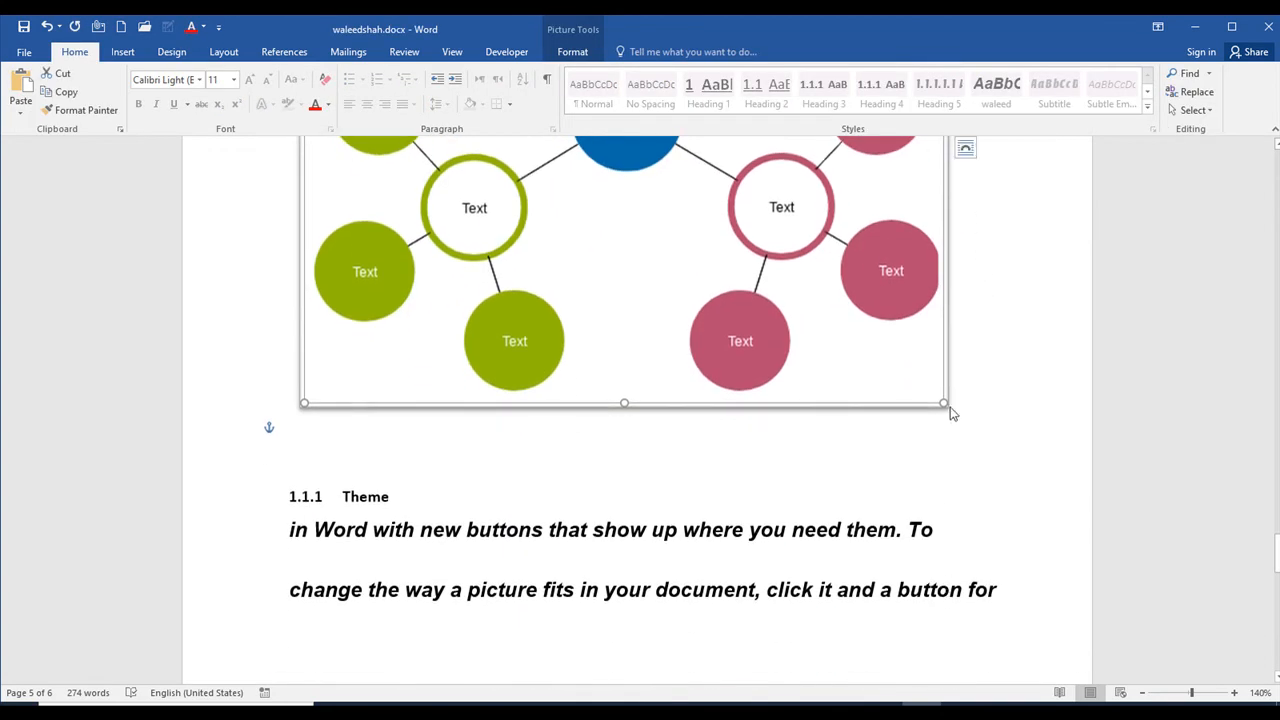
{"action": "left_click_drag", "start_coordinate": [944, 403], "coordinate": [551, 172]}
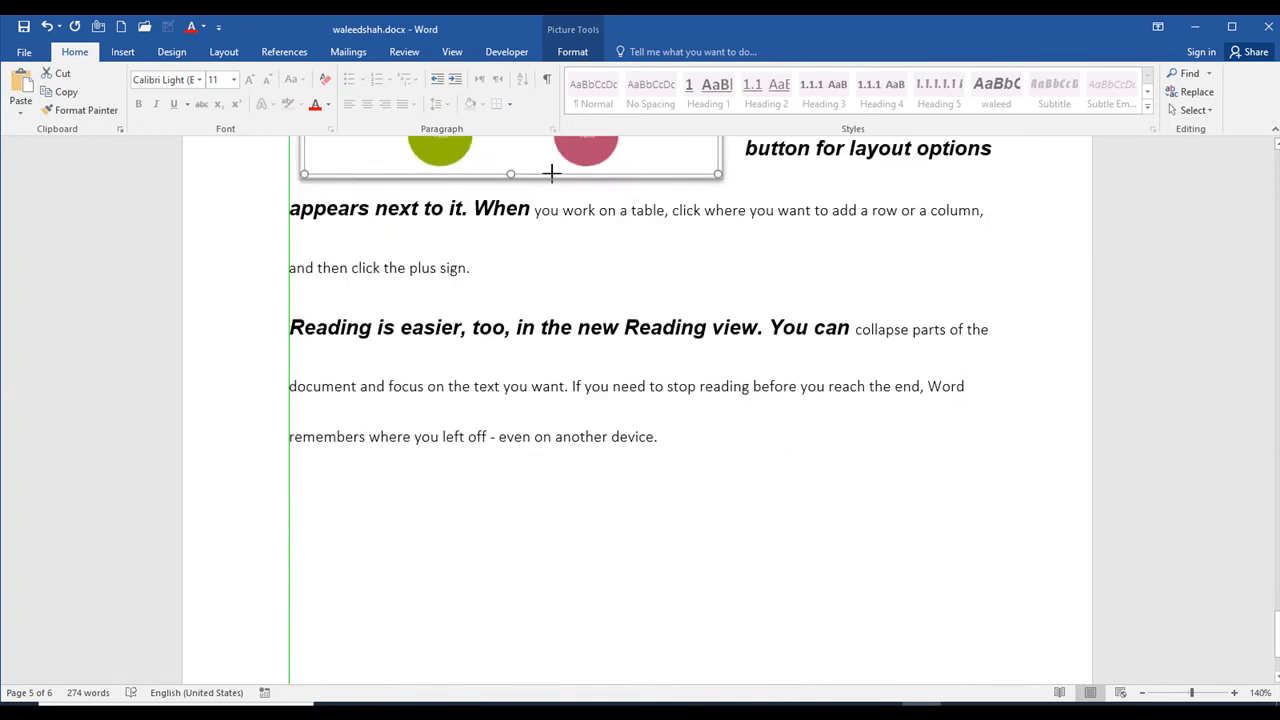
{"action": "scroll", "coordinate": [735, 245], "scroll_direction": "up", "scroll_amount": 3}
{"action": "scroll", "coordinate": [829, 266], "scroll_direction": "up", "scroll_amount": 2}
{"action": "scroll", "coordinate": [800, 262], "scroll_direction": "down", "scroll_amount": 1}
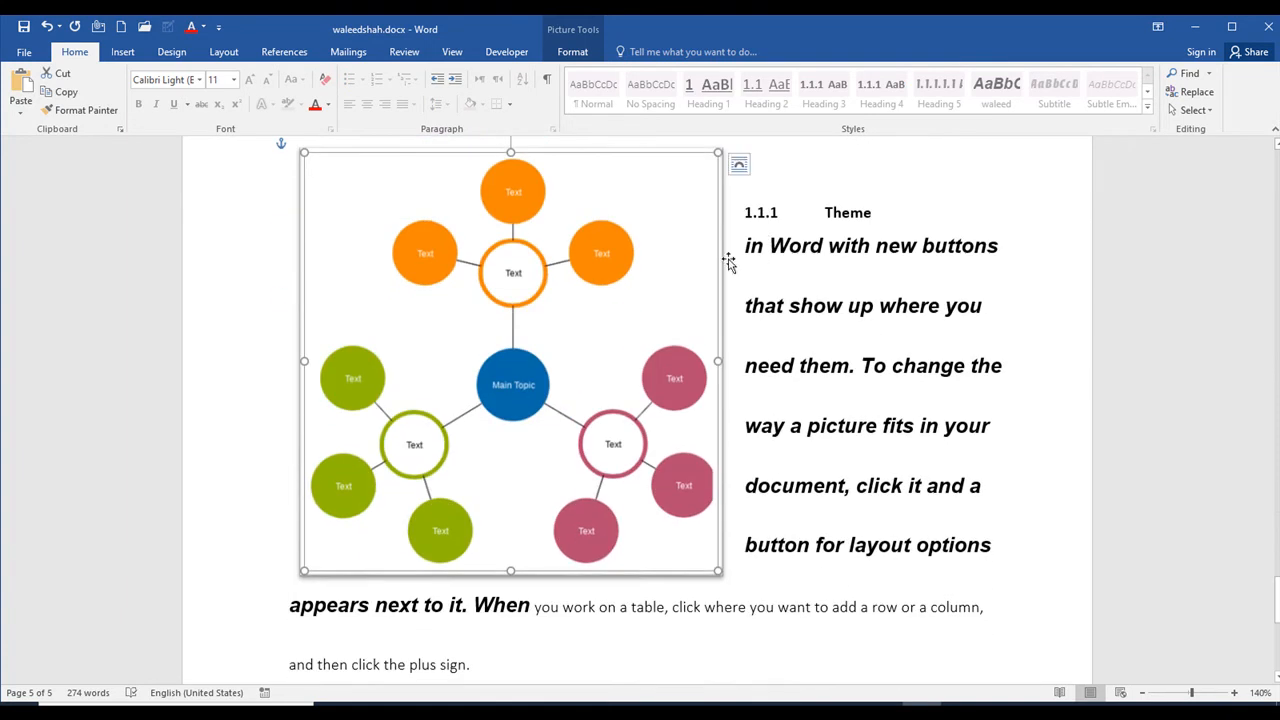
{"action": "left_click_drag", "start_coordinate": [747, 238], "coordinate": [900, 571]}
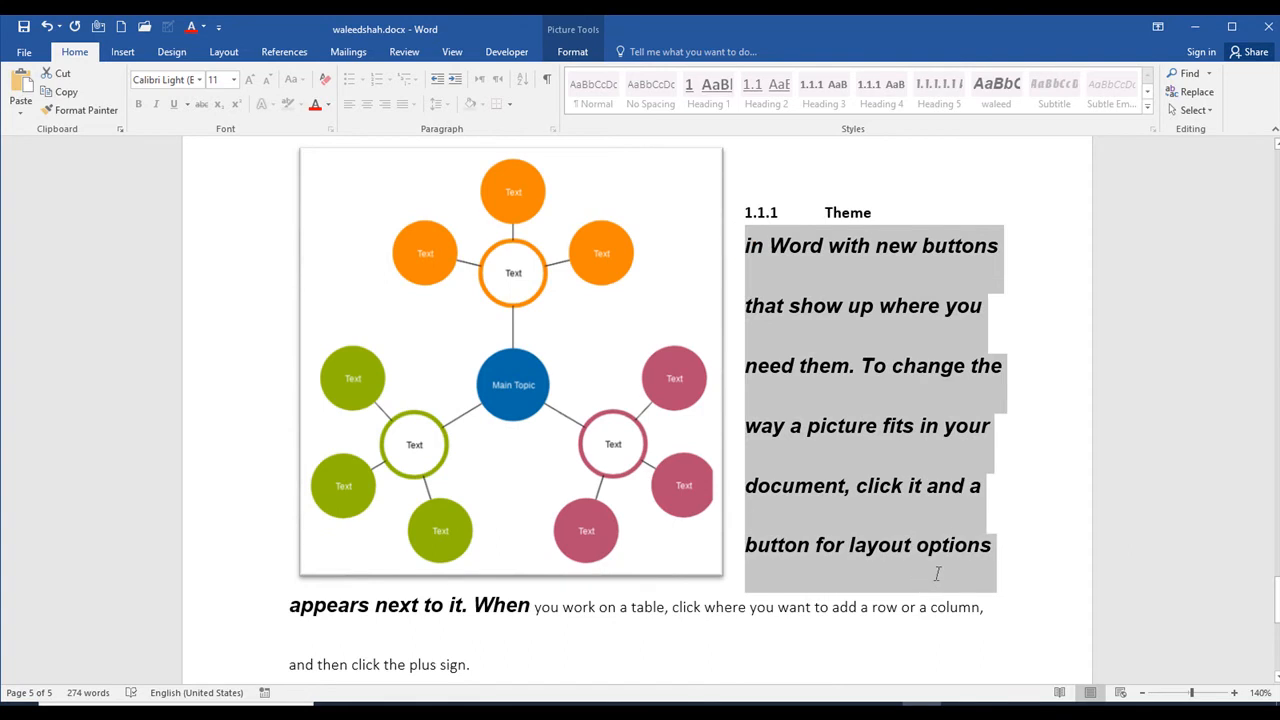
Step: Reselect the diagram picture and show its text wrapping options
{"action": "left_click", "coordinate": [513, 249]}
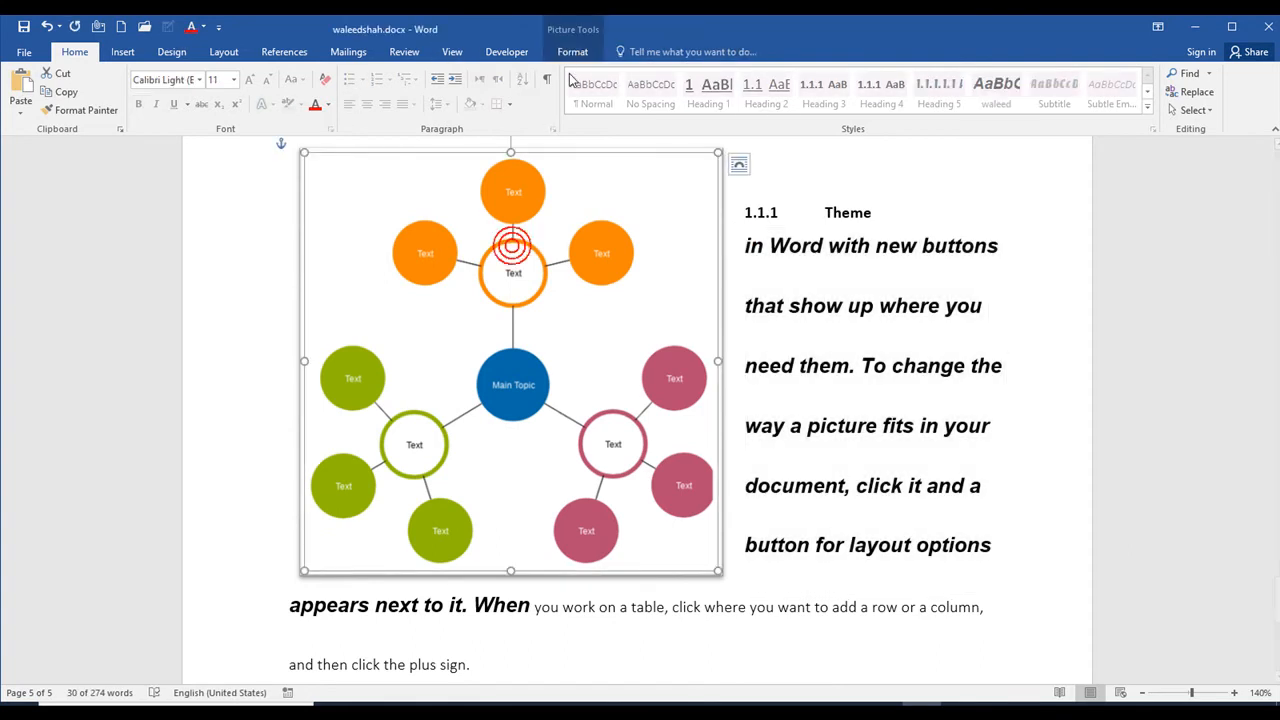
{"action": "left_click", "coordinate": [572, 52]}
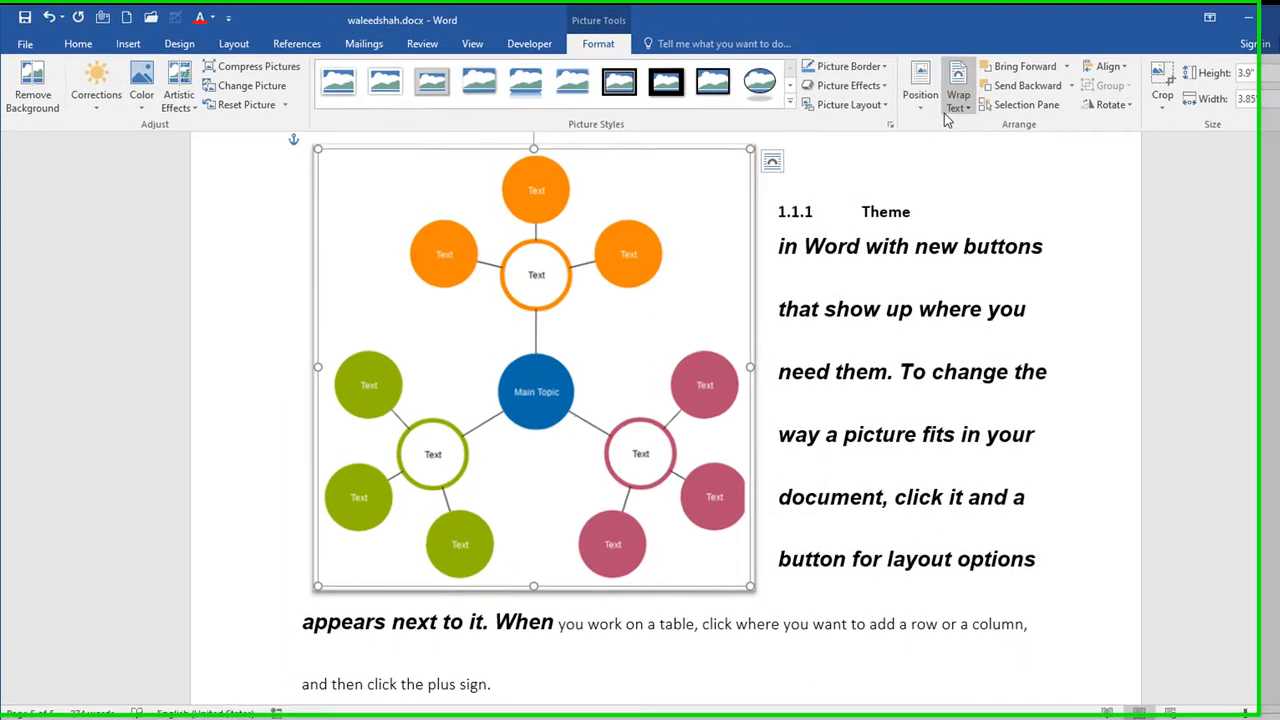
{"action": "left_click", "coordinate": [958, 97]}
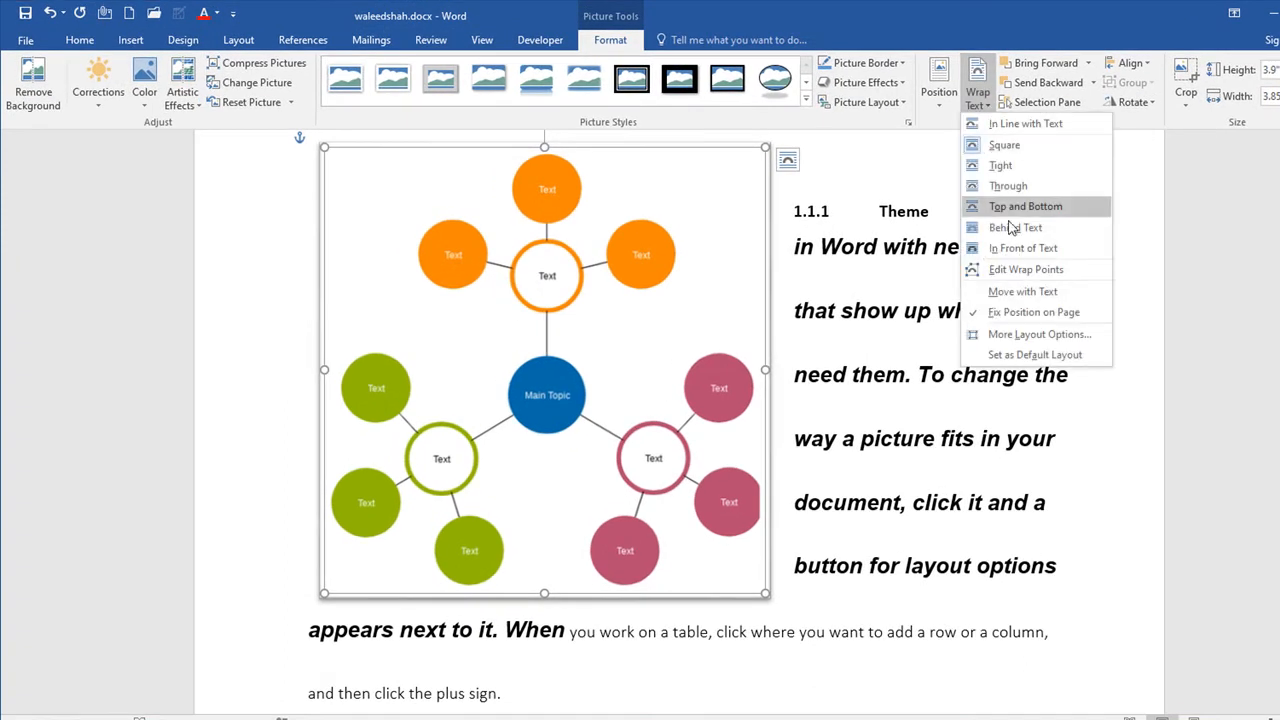
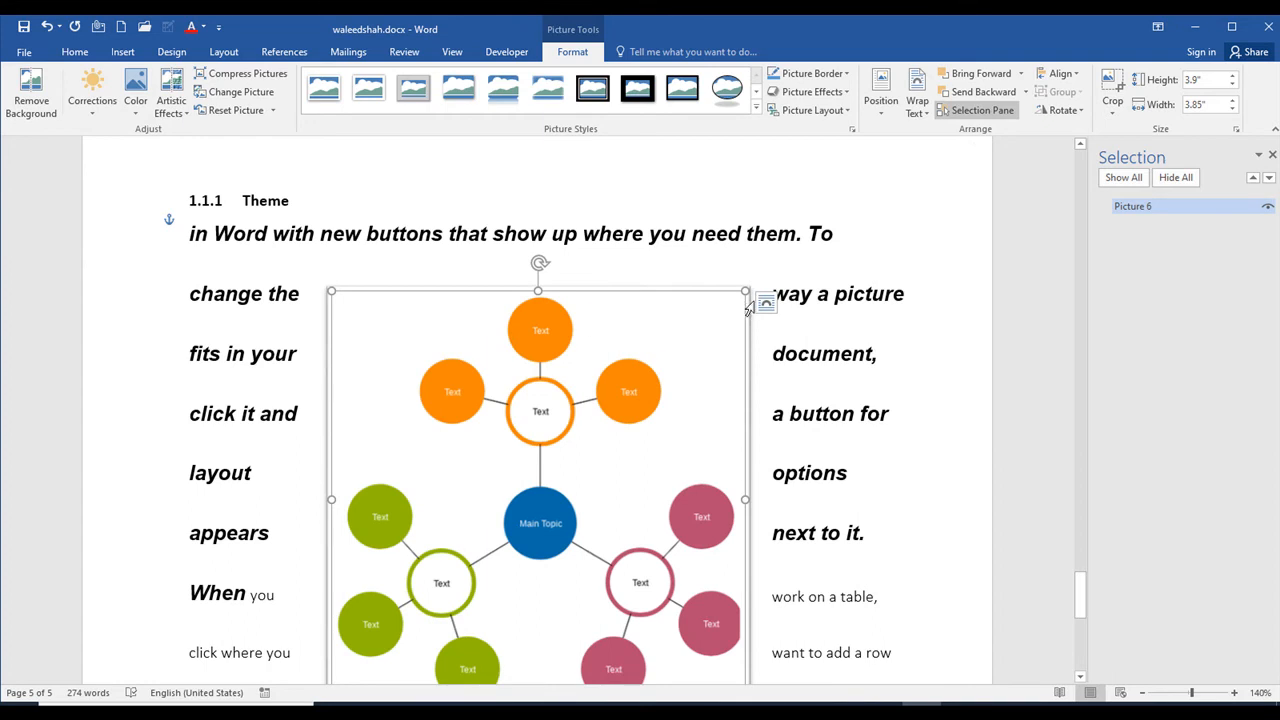
Step: Close the Selection pane and center-align the diagram picture relative to the margins
{"action": "left_click", "coordinate": [1272, 156]}
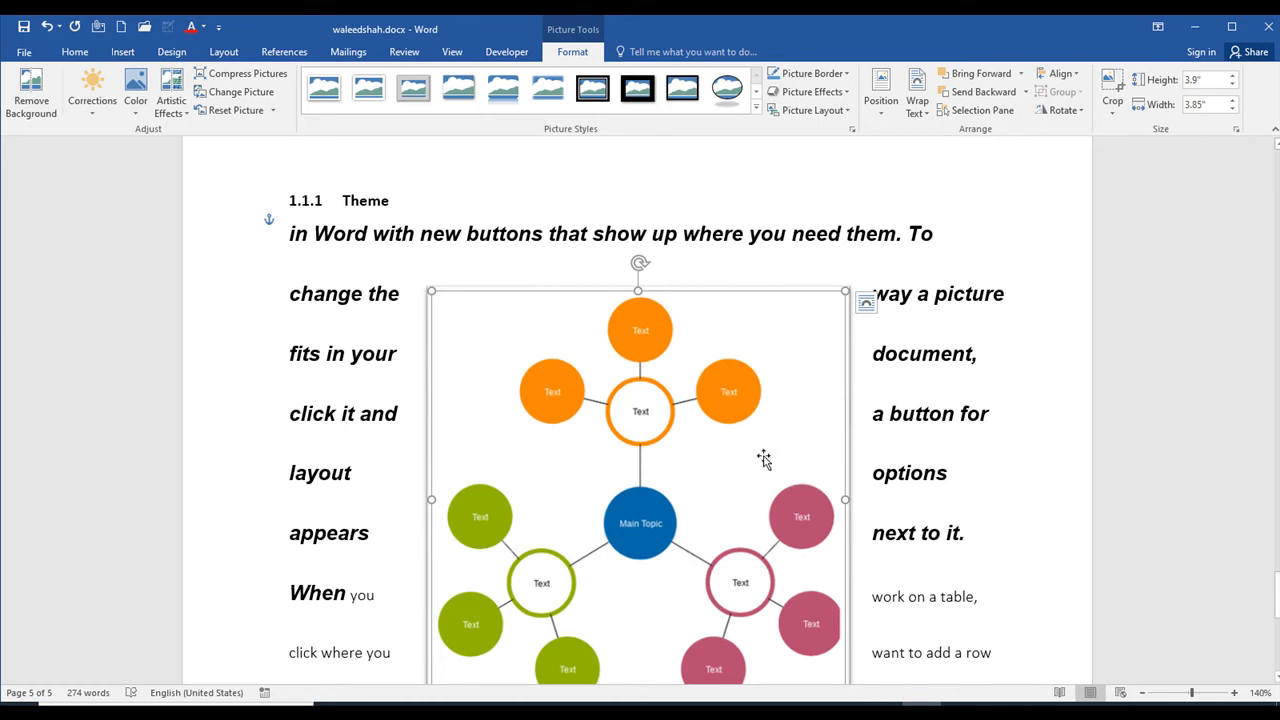
{"action": "left_click", "coordinate": [1060, 74]}
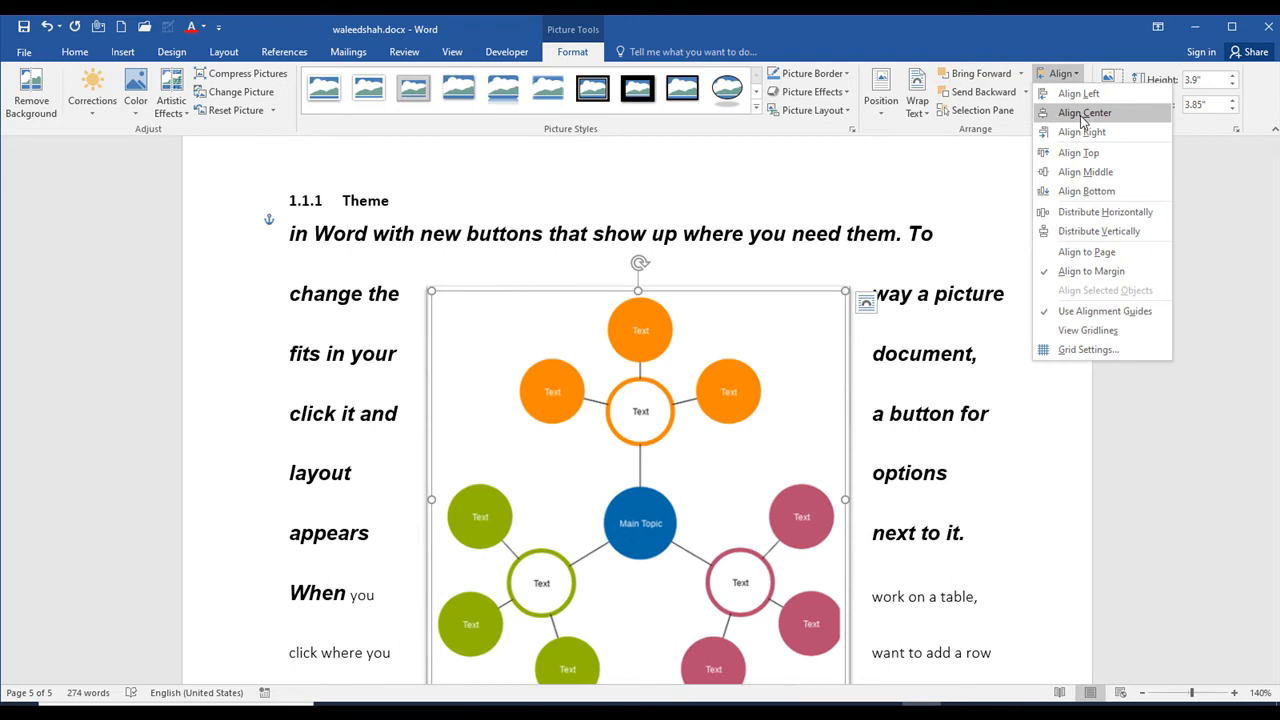
{"action": "left_click", "coordinate": [1084, 114]}
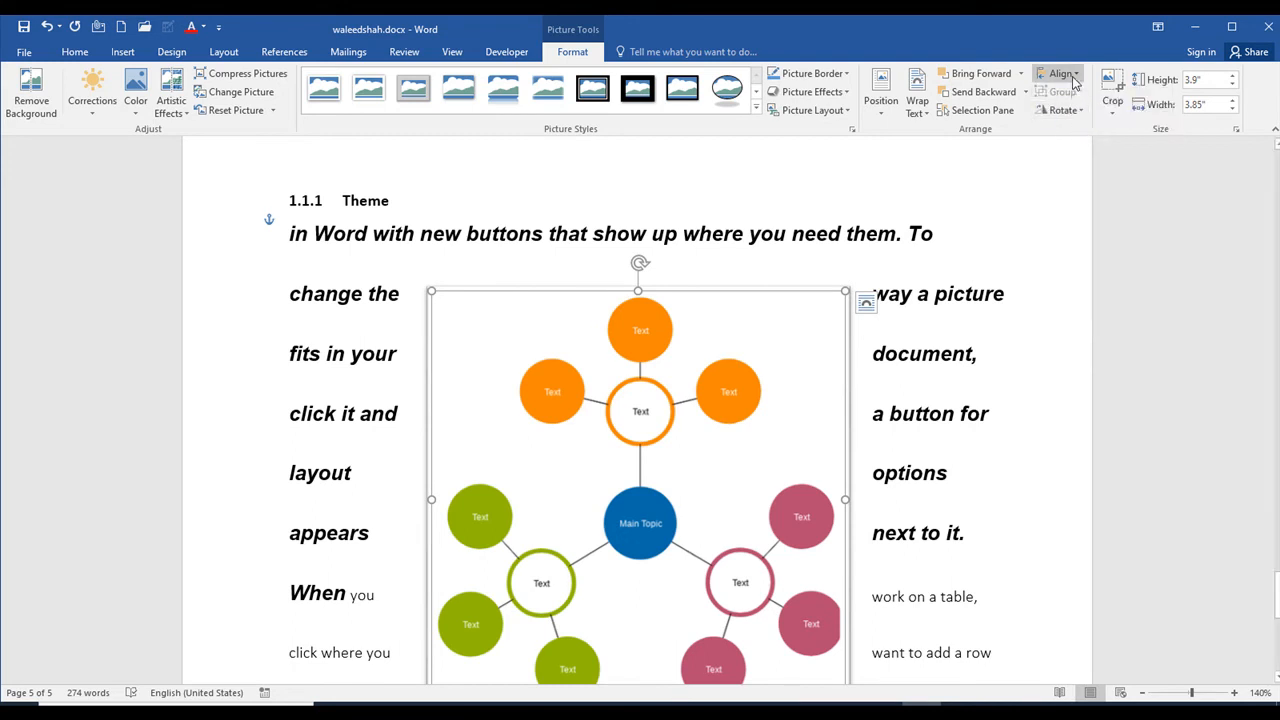
{"action": "left_click", "coordinate": [1073, 80]}
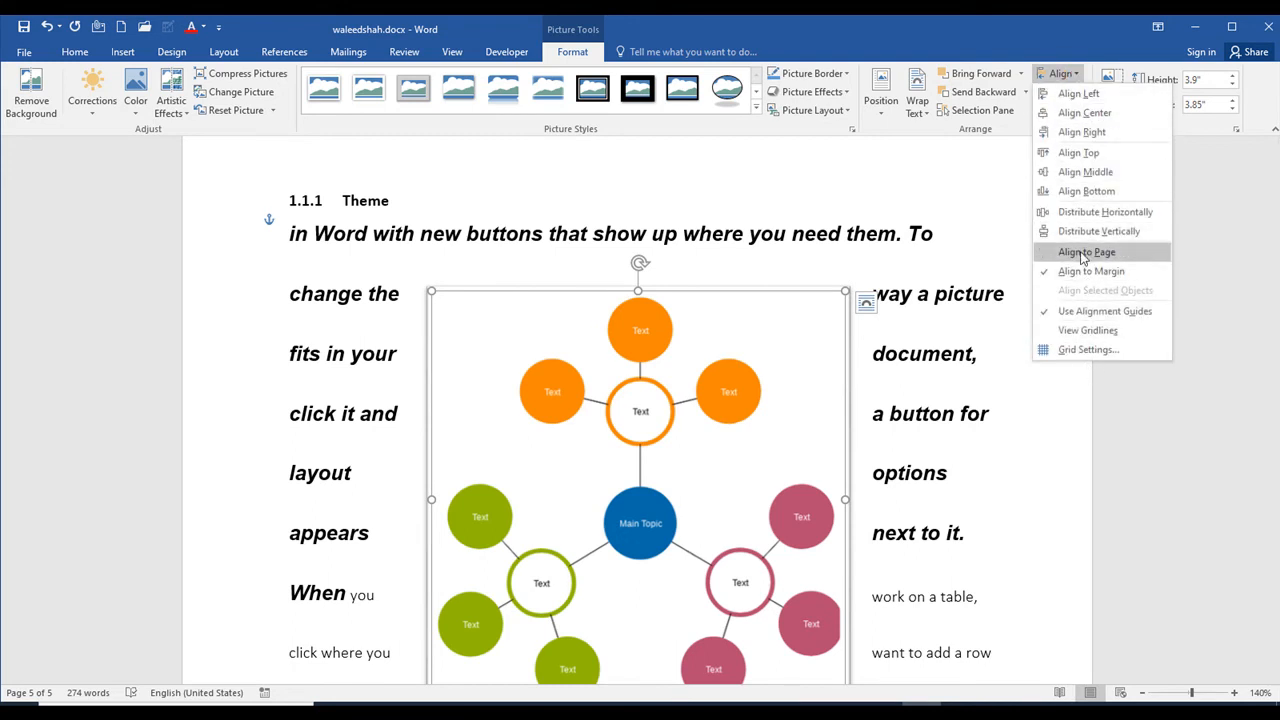
{"action": "left_click", "coordinate": [945, 225]}
Step: Crop a narrow strip off the diagram's left side, leaving it about 3.71" wide
{"action": "left_click", "coordinate": [1113, 108]}
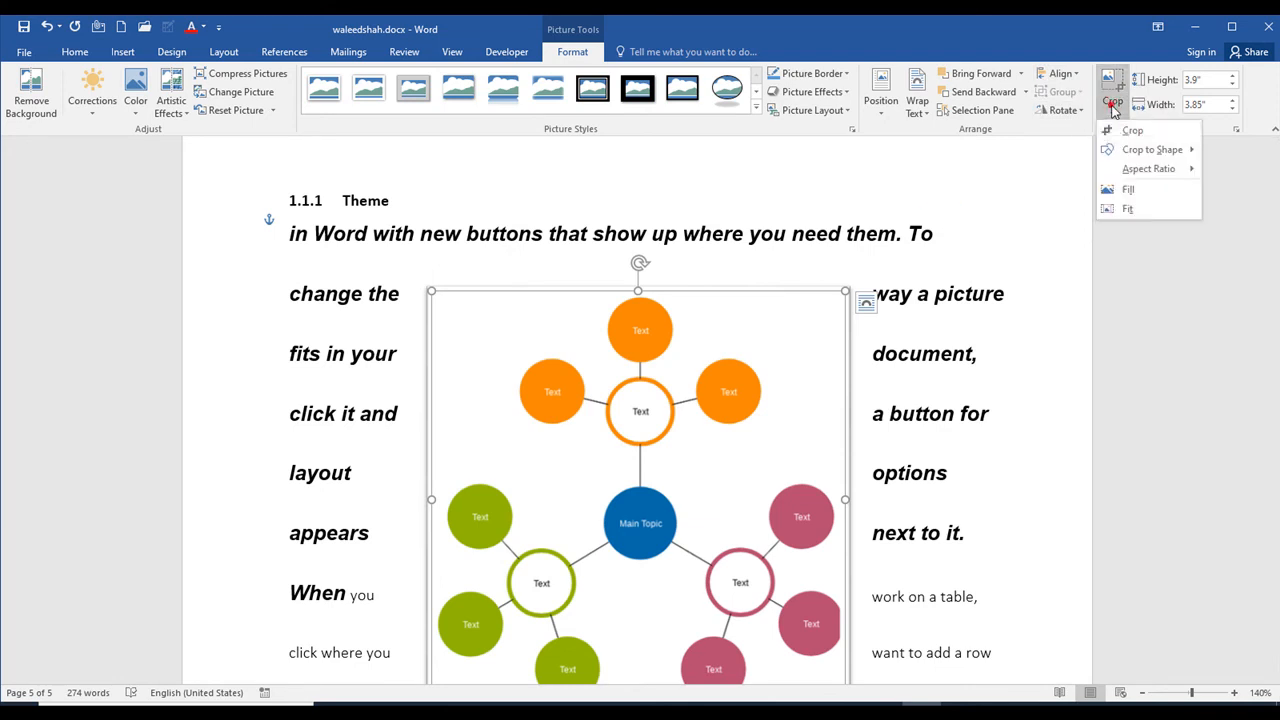
{"action": "left_click", "coordinate": [1122, 131]}
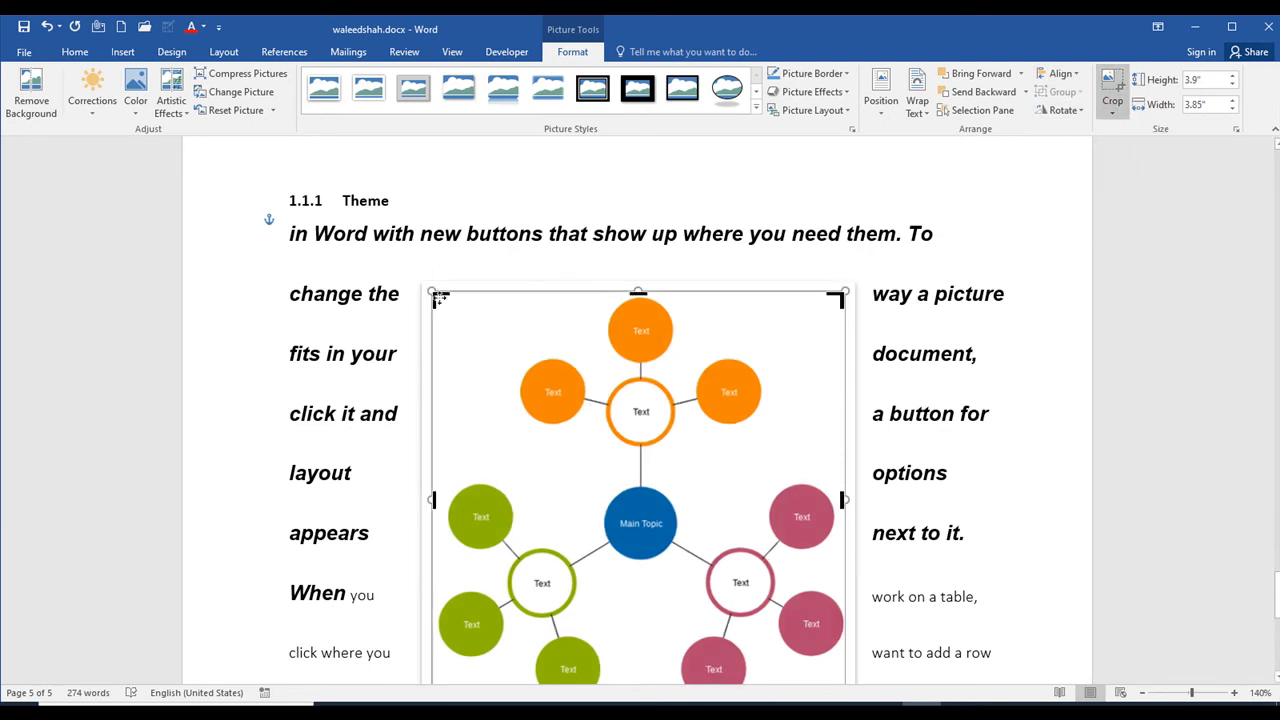
{"action": "mouse_move", "coordinate": [440, 296]}
{"action": "left_mouse_down"}
{"action": "mouse_move", "coordinate": [478, 318]}
{"action": "mouse_move", "coordinate": [449, 289]}
{"action": "left_mouse_up"}
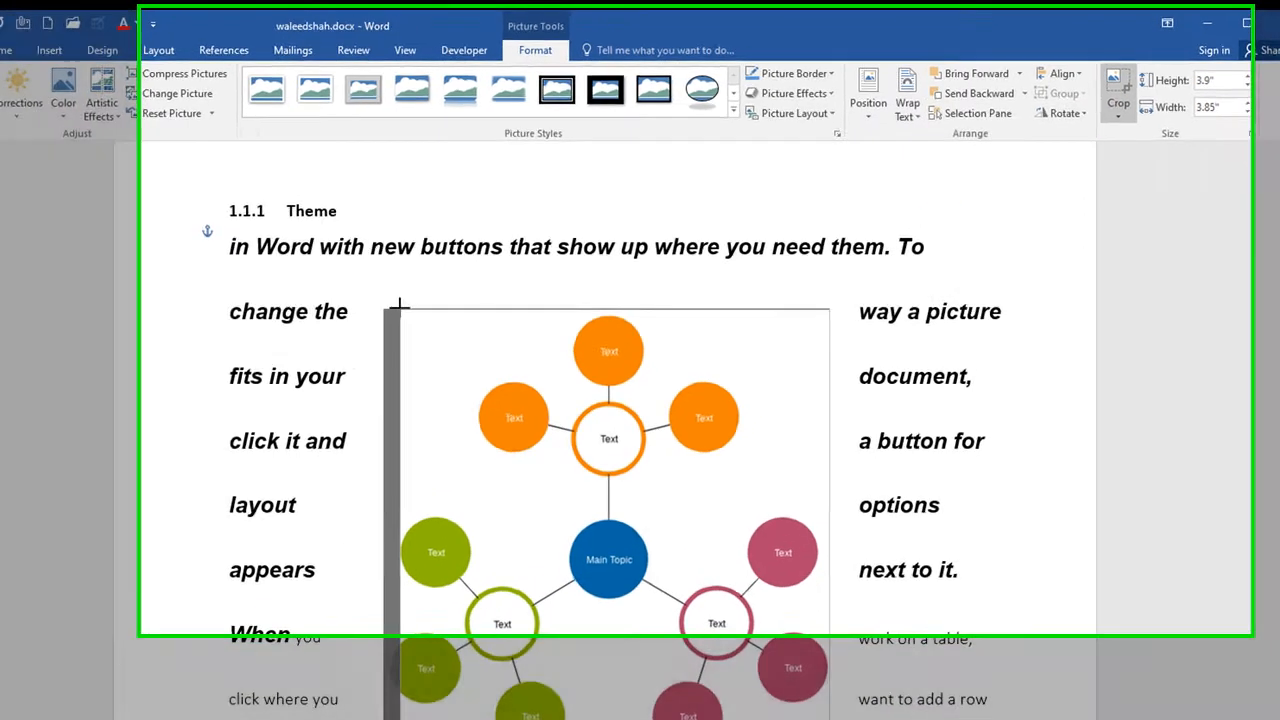
{"action": "left_click_drag", "start_coordinate": [302, 343], "coordinate": [302, 345]}
{"action": "left_click", "coordinate": [1128, 100]}
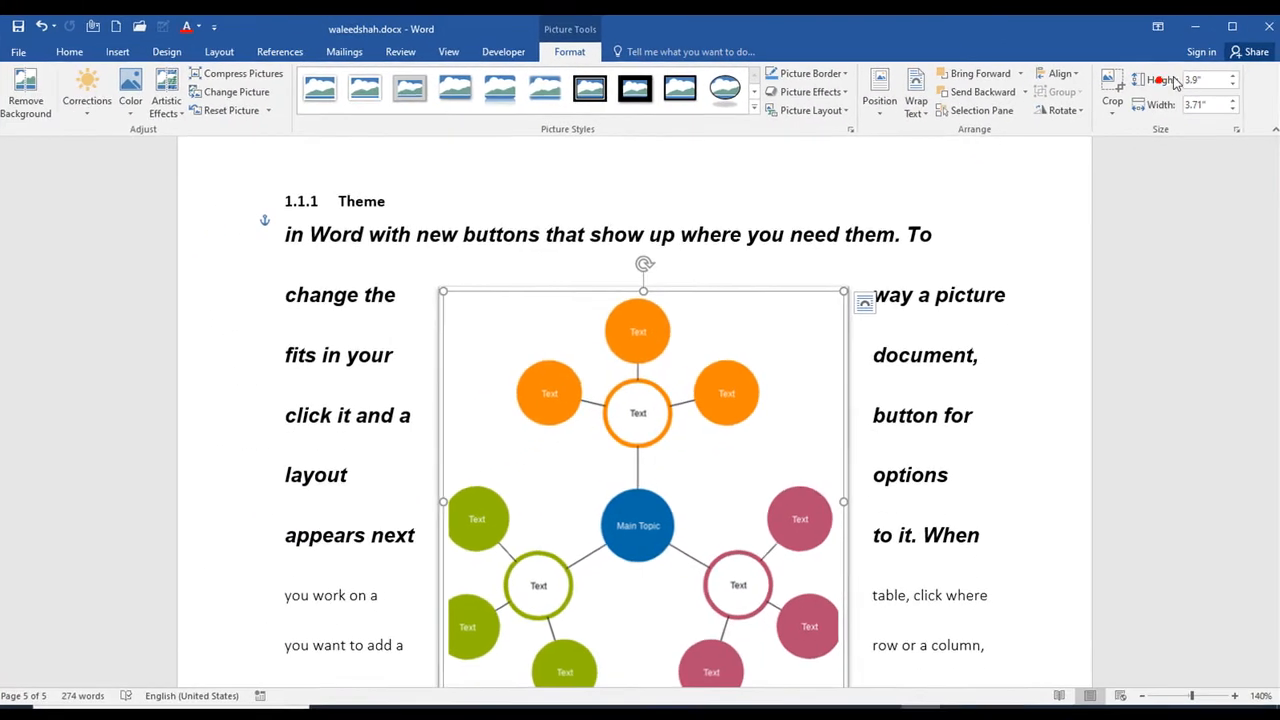
Step: Raise the diagram's height to 4.5" in steps and lower it again
{"action": "left_click", "coordinate": [1235, 78]}
{"action": "left_click", "coordinate": [1235, 78]}
{"action": "left_click", "coordinate": [1236, 78]}
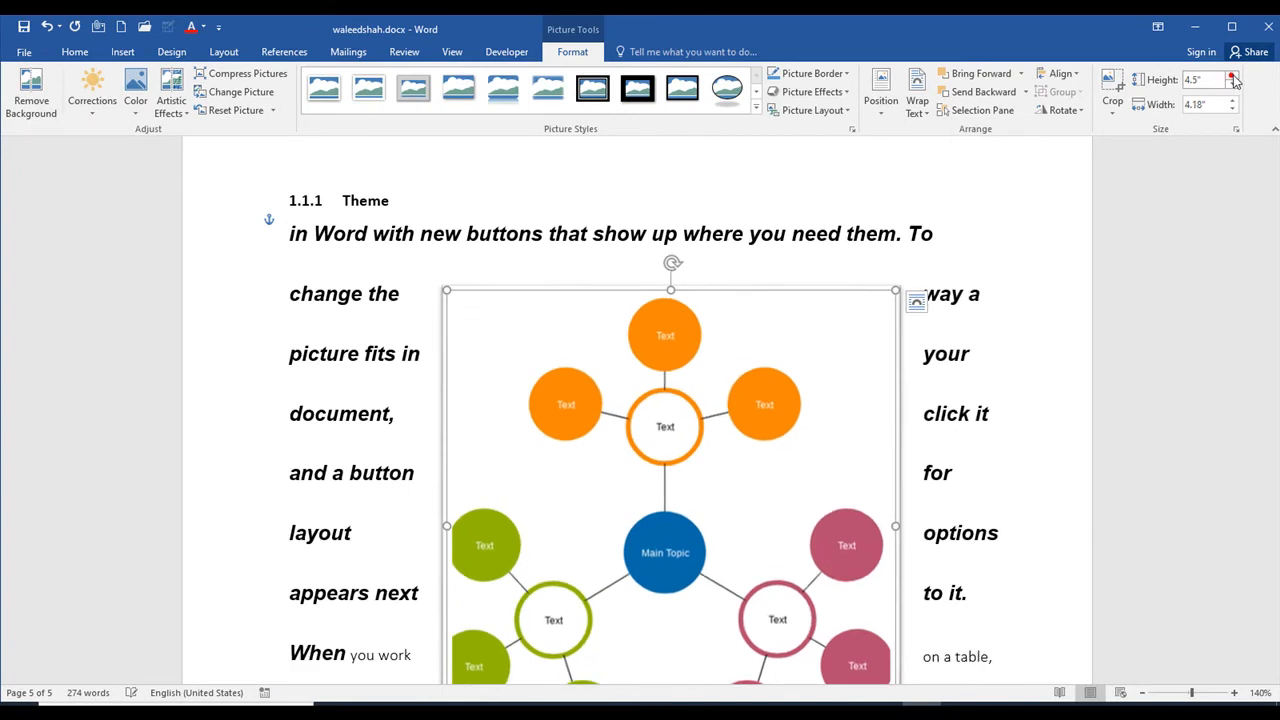
{"action": "left_click", "coordinate": [1236, 86]}
{"action": "left_click", "coordinate": [1236, 86]}
{"action": "left_click", "coordinate": [1236, 86]}
{"action": "left_click", "coordinate": [1236, 86]}
{"action": "left_click", "coordinate": [1236, 86]}
{"action": "left_click", "coordinate": [1236, 86]}
{"action": "left_click", "coordinate": [1236, 86]}
Step: Shrink the diagram proportionally to about 2.07" high by 1.96" wide, and enlarge it again from its corner
{"action": "scroll", "coordinate": [790, 545], "scroll_direction": "down", "scroll_amount": 5}
{"action": "scroll", "coordinate": [820, 490], "scroll_direction": "up", "scroll_amount": 2}
{"action": "left_click_drag", "start_coordinate": [837, 436], "coordinate": [659, 256]}
{"action": "scroll", "coordinate": [658, 270], "scroll_direction": "up", "scroll_amount": 4}
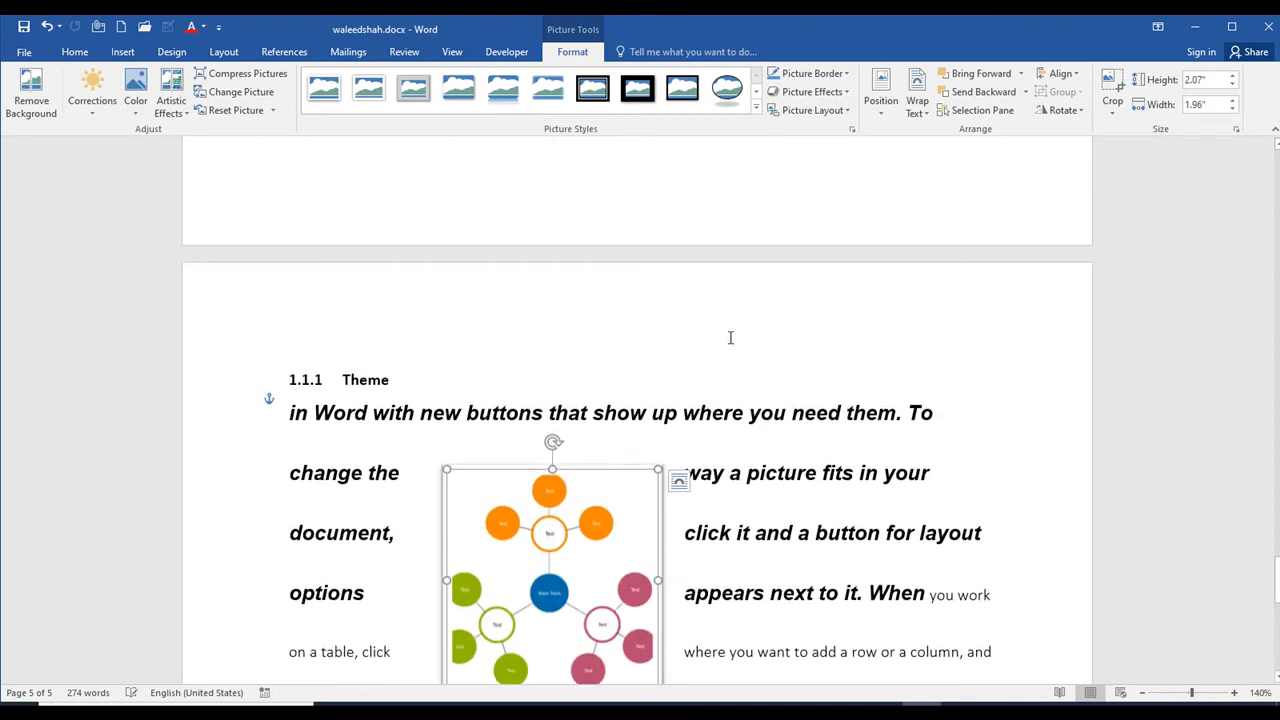
{"action": "scroll", "coordinate": [711, 323], "scroll_direction": "down", "scroll_amount": 2}
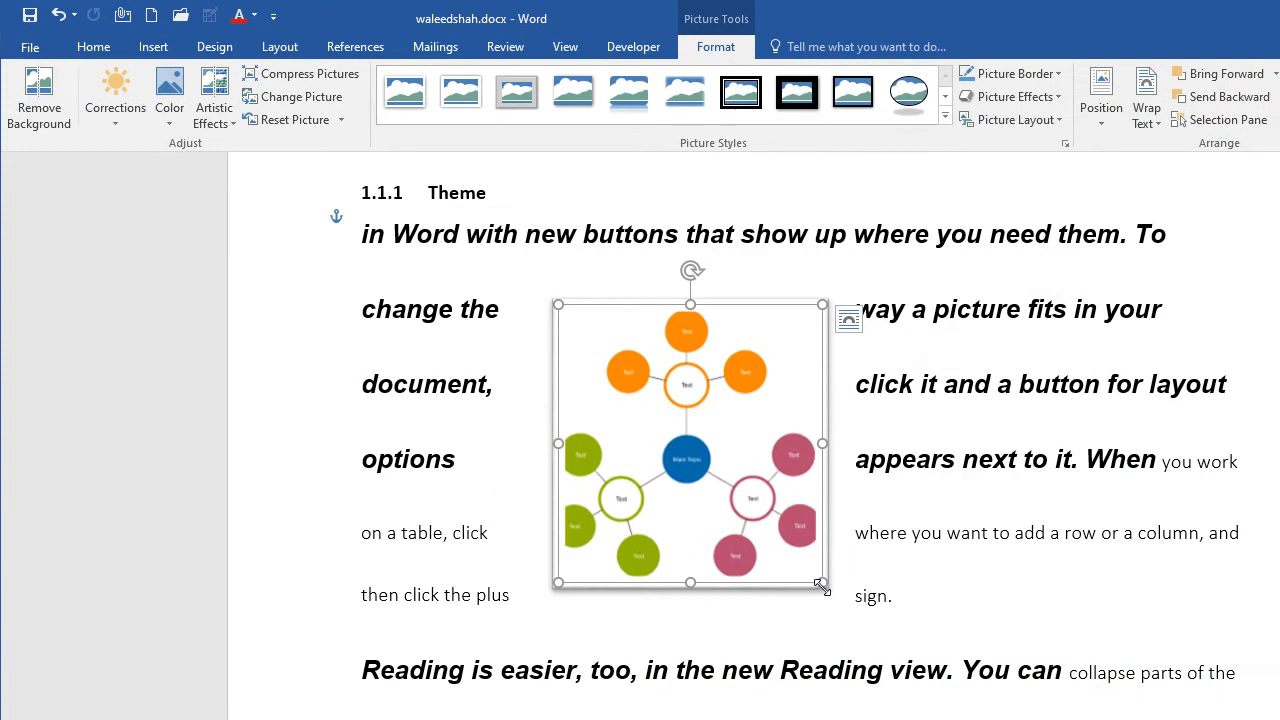
{"action": "left_click_drag", "start_coordinate": [820, 587], "coordinate": [922, 641]}
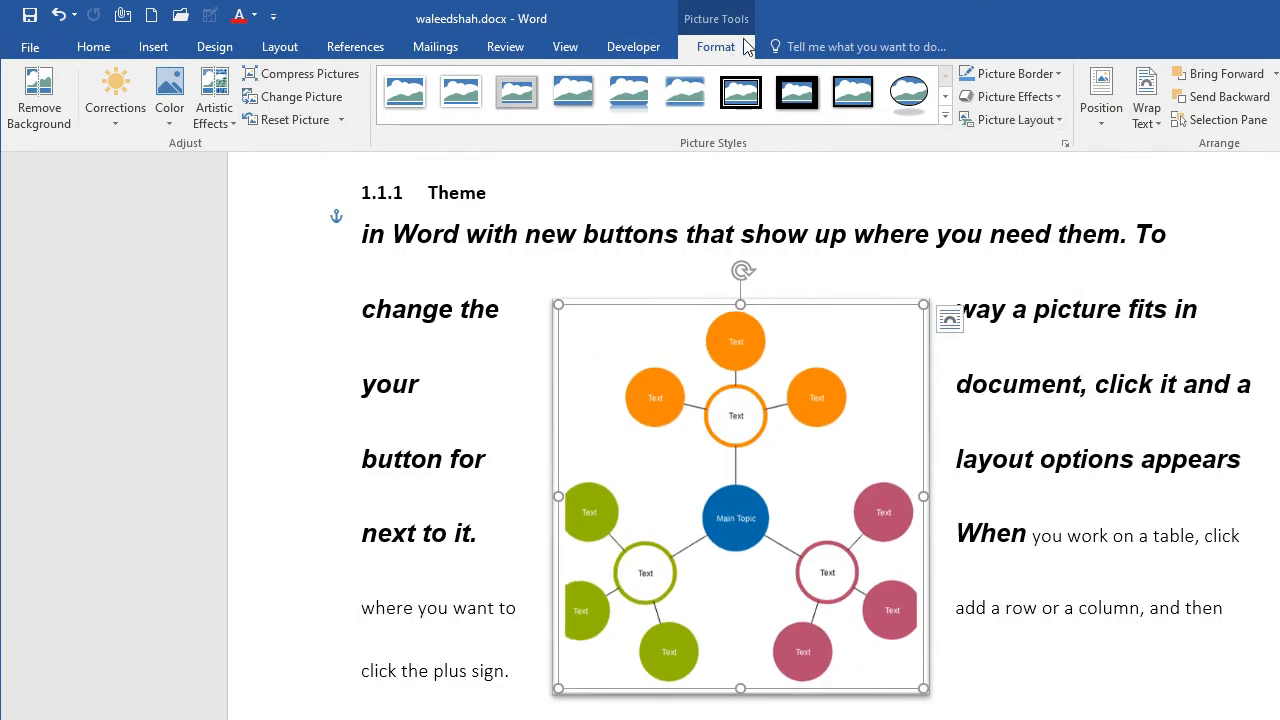
Step: Delete the diagram picture and add an empty line below the Theme heading
{"action": "left_click", "coordinate": [158, 47]}
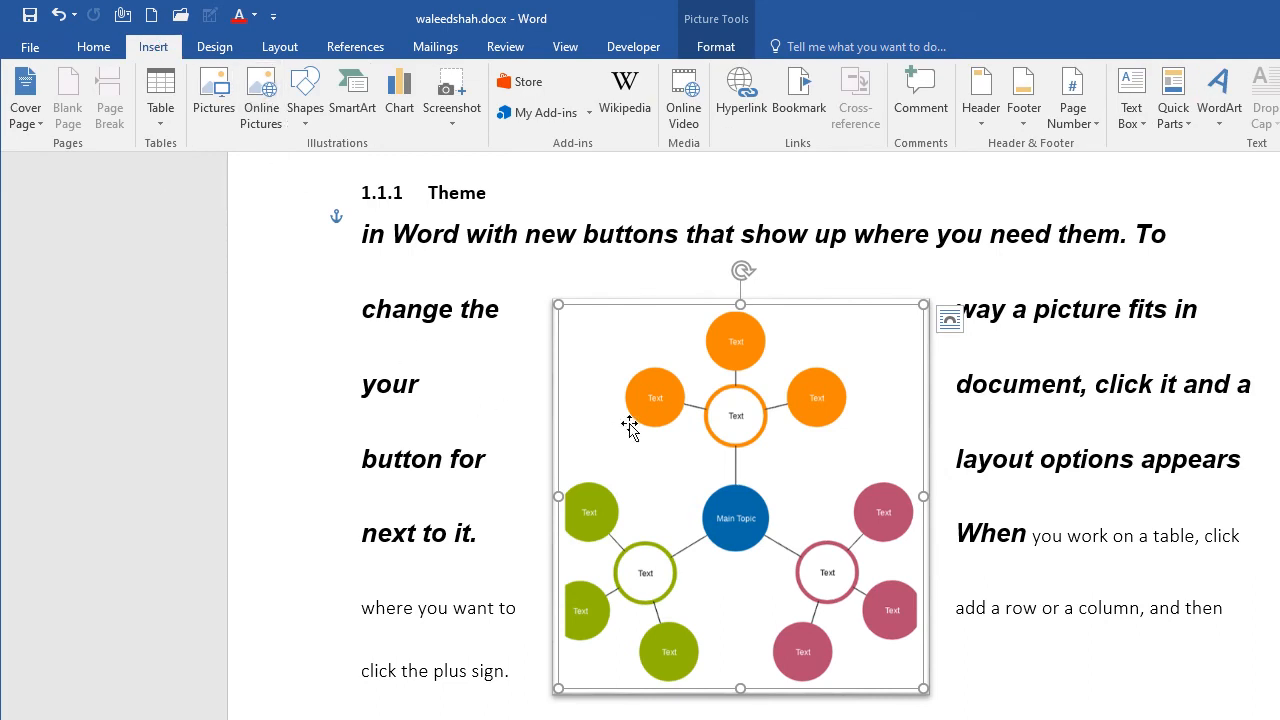
{"action": "key", "text": "Delete"}
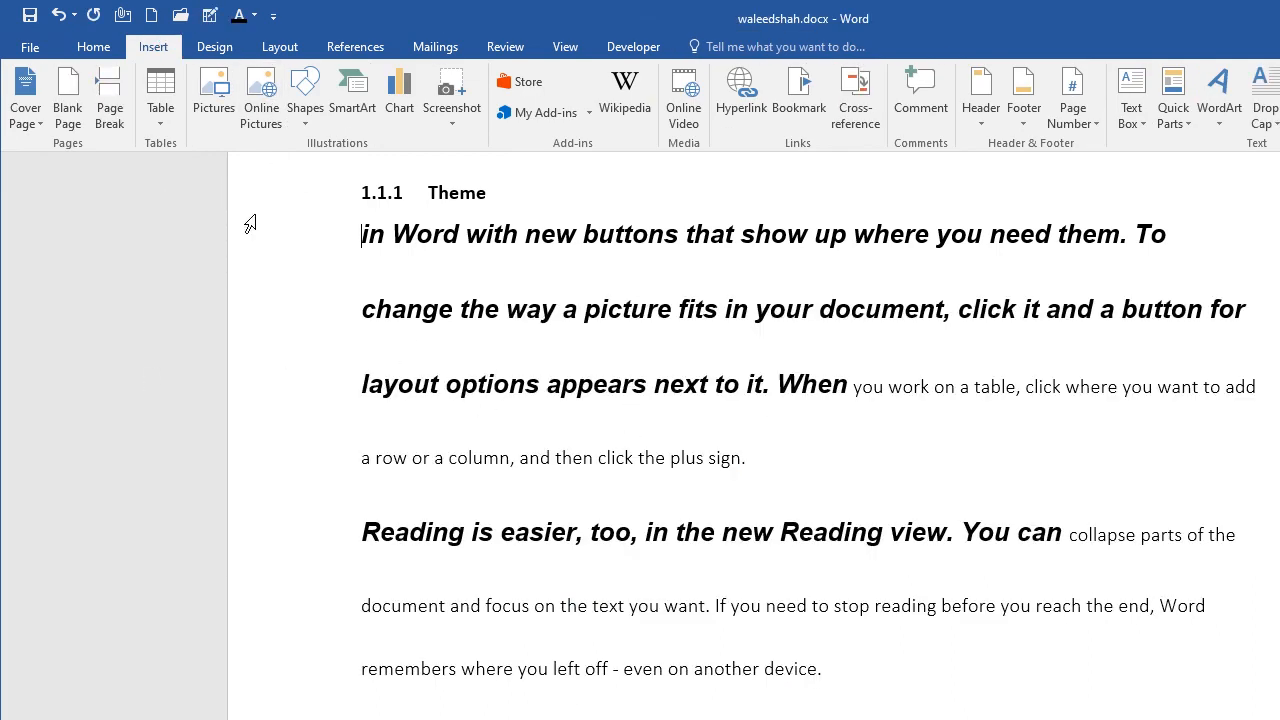
{"action": "scroll", "coordinate": [596, 337], "scroll_direction": "up", "scroll_amount": 5}
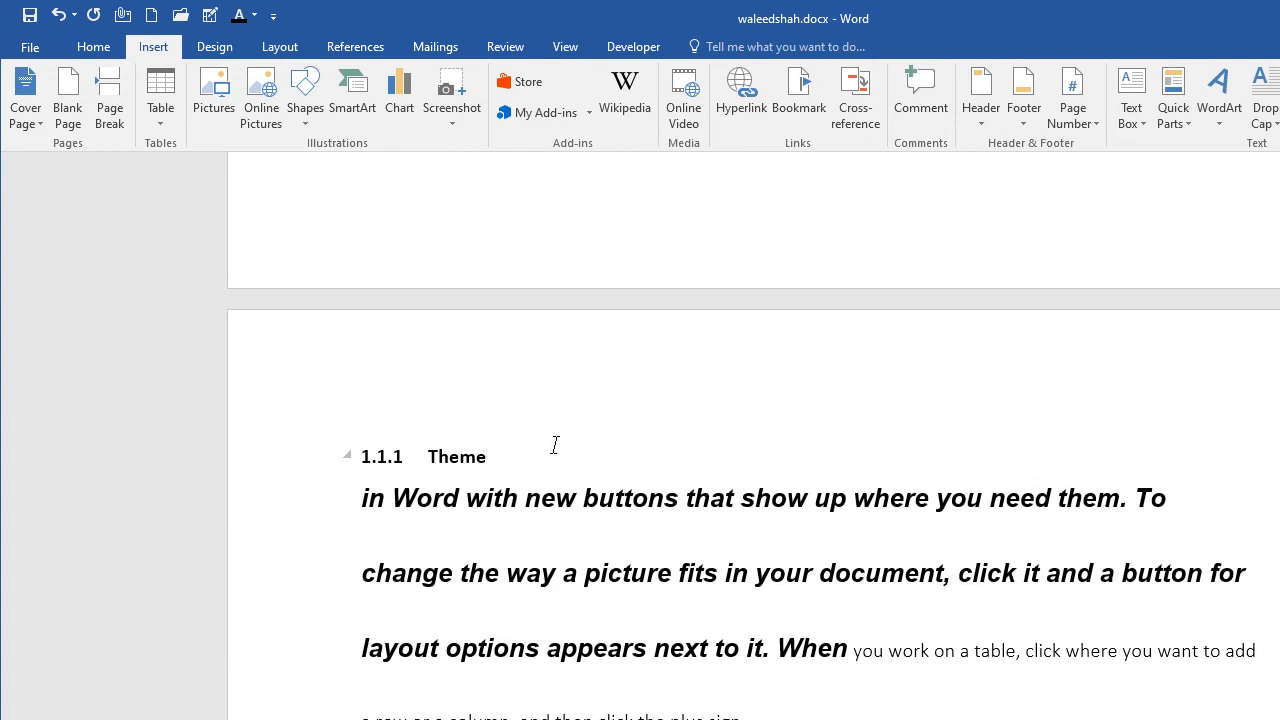
{"action": "key", "text": "Return"}
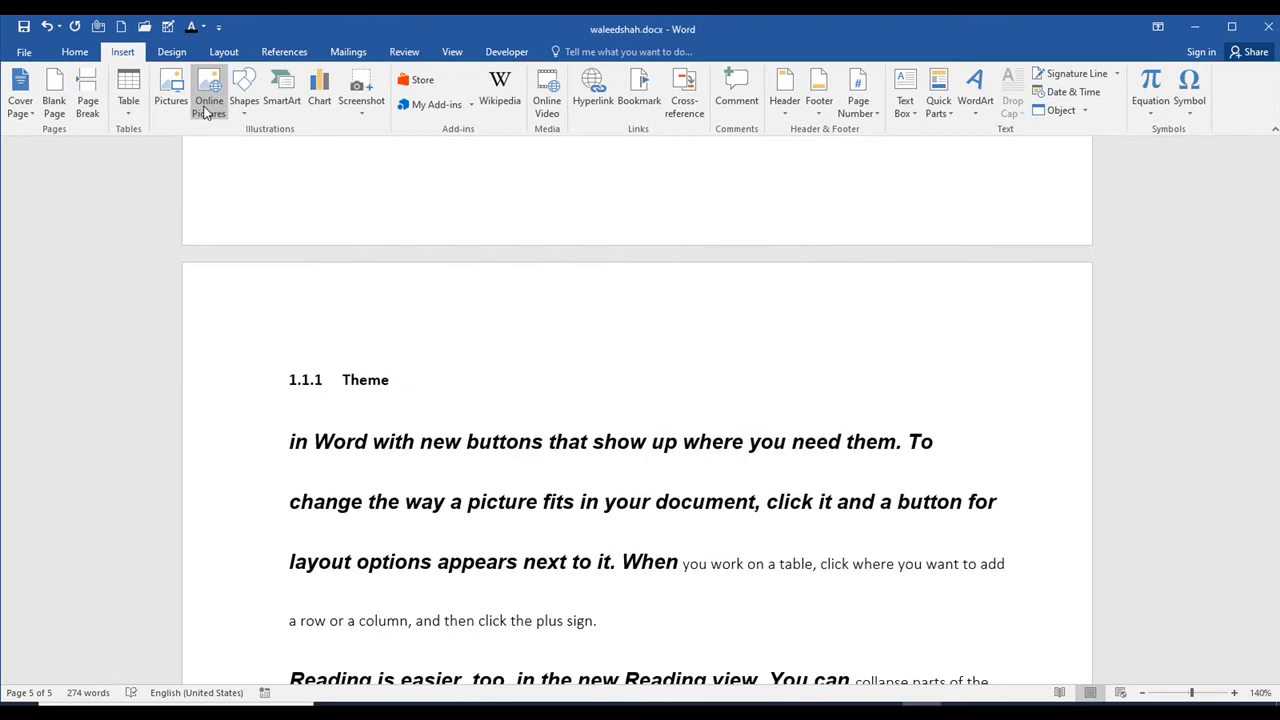
Step: Search the online pictures on Bing for apple, after viewing the Sunflowers category
{"action": "left_click", "coordinate": [206, 106]}
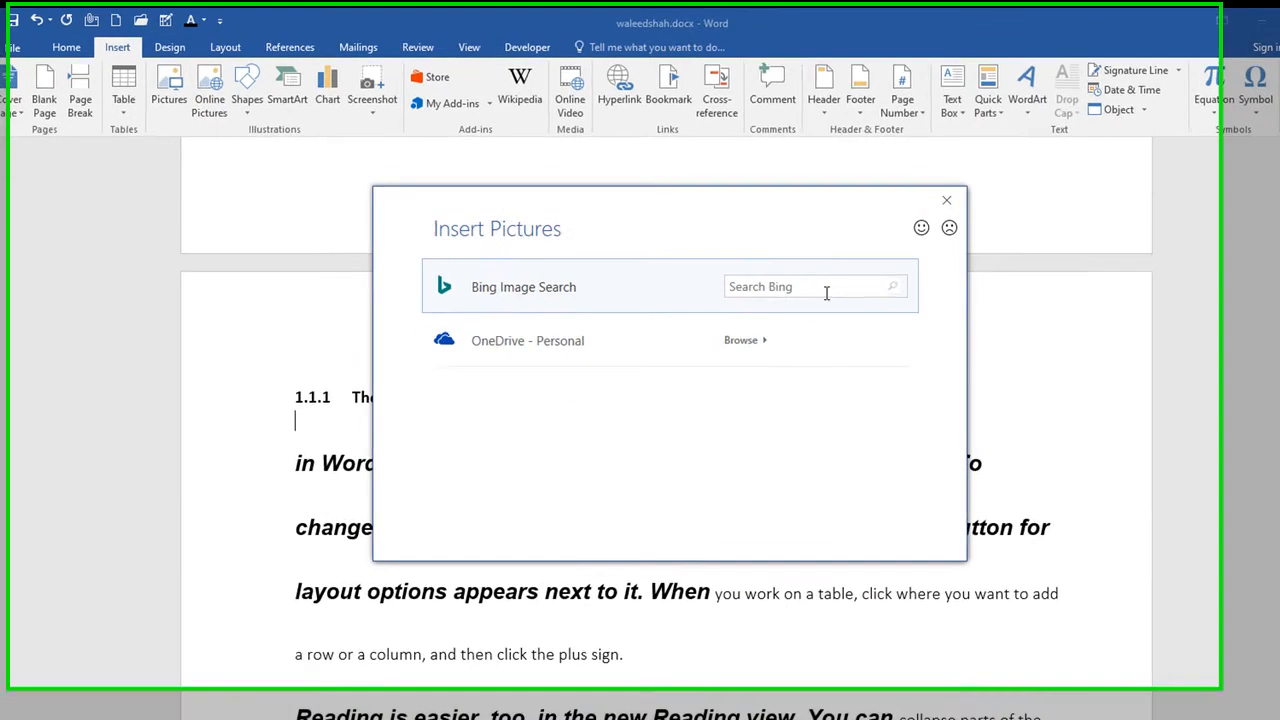
{"action": "left_click", "coordinate": [785, 273]}
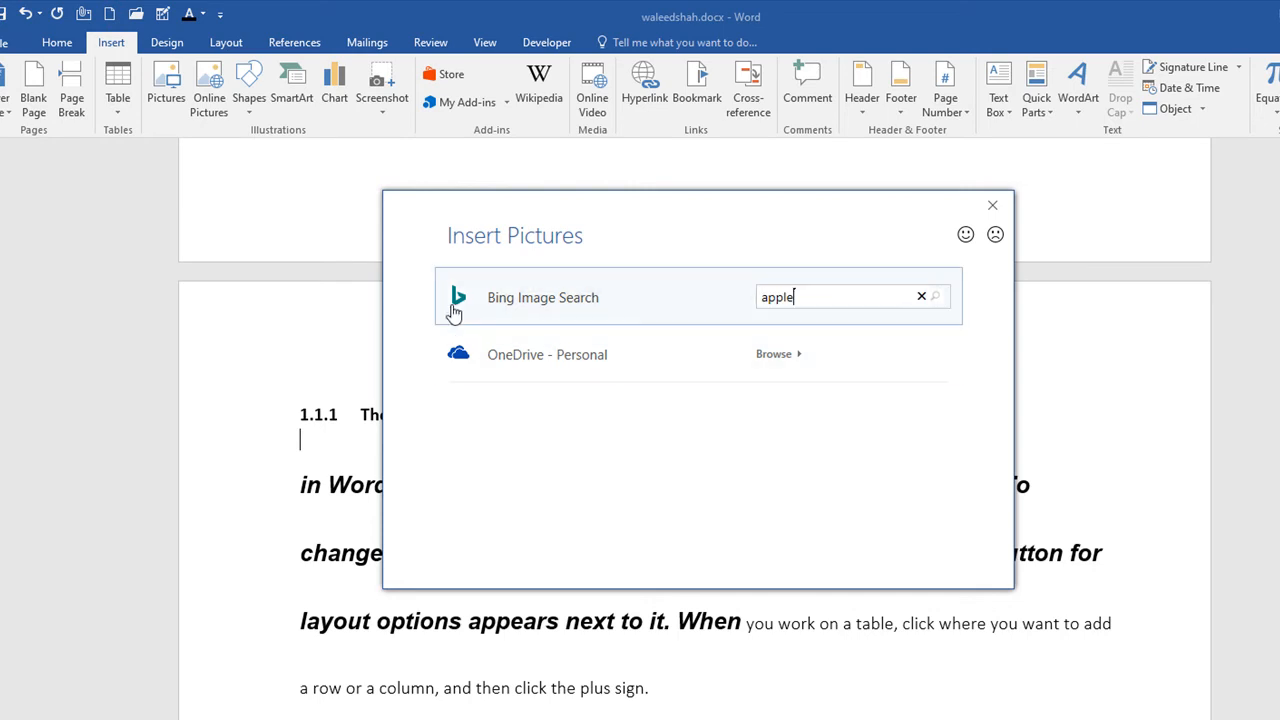
{"action": "left_click", "coordinate": [686, 304]}
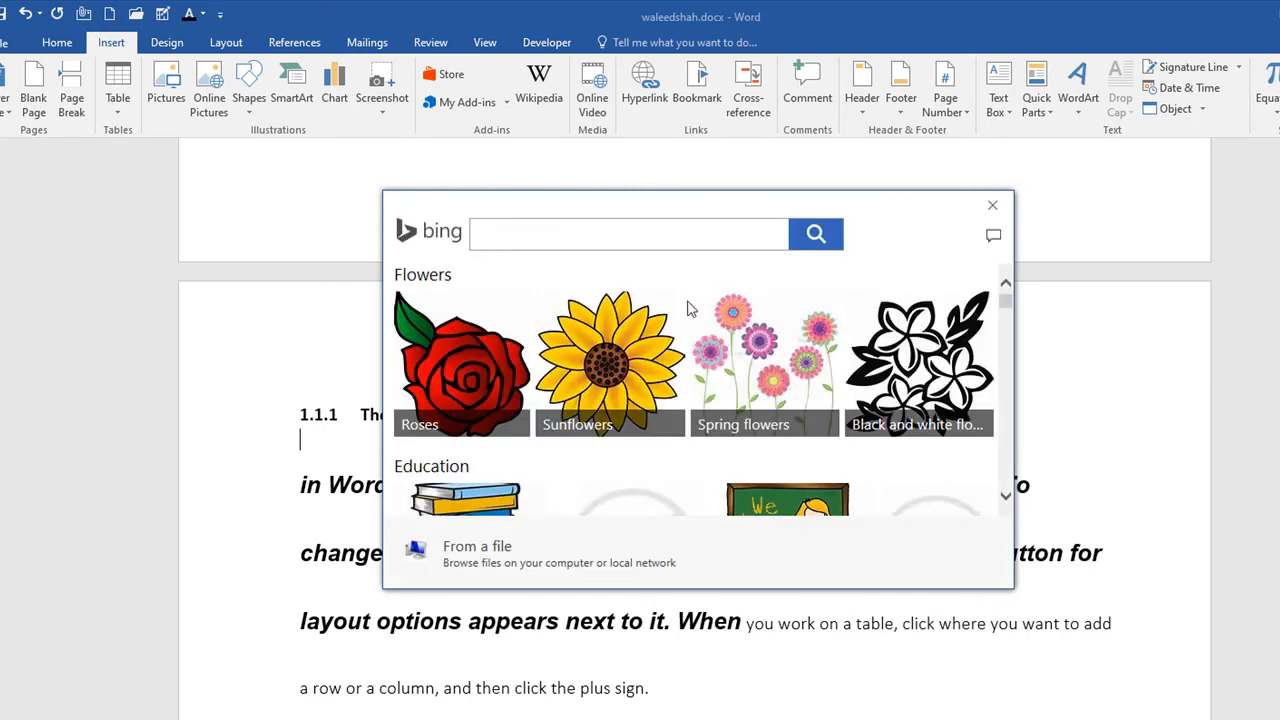
{"action": "left_click", "coordinate": [603, 340]}
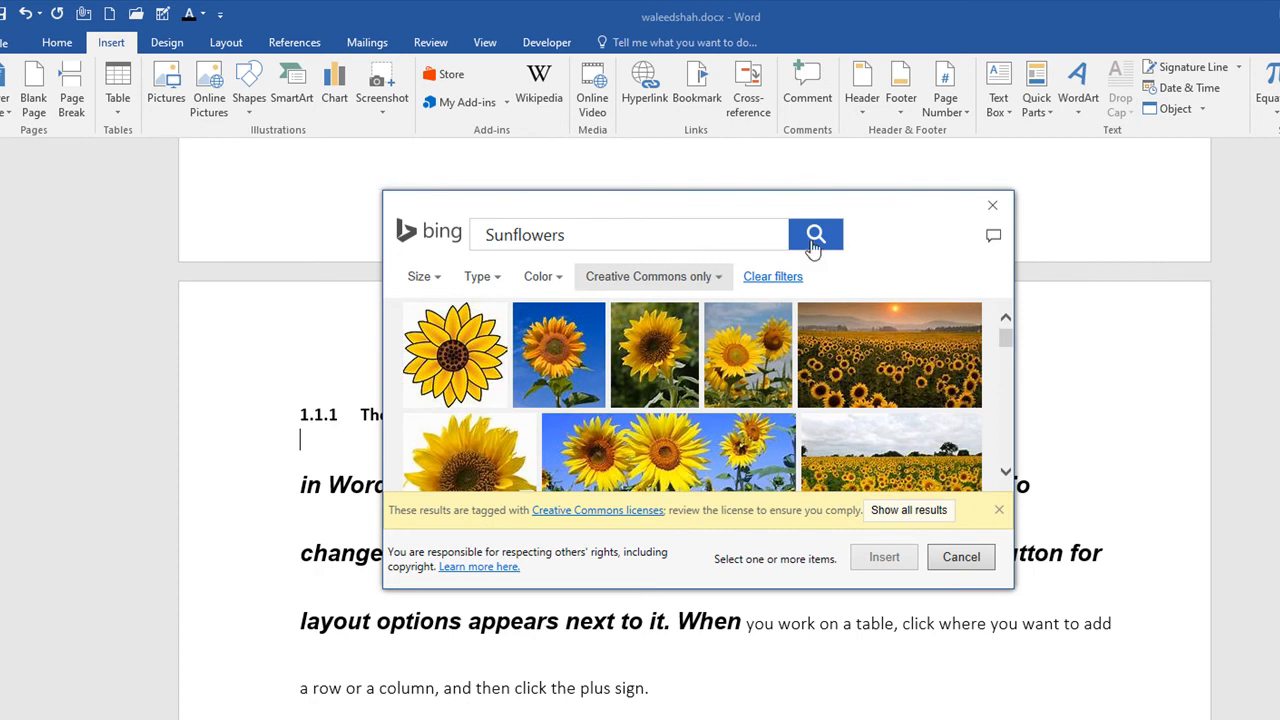
{"action": "left_click", "coordinate": [686, 241]}
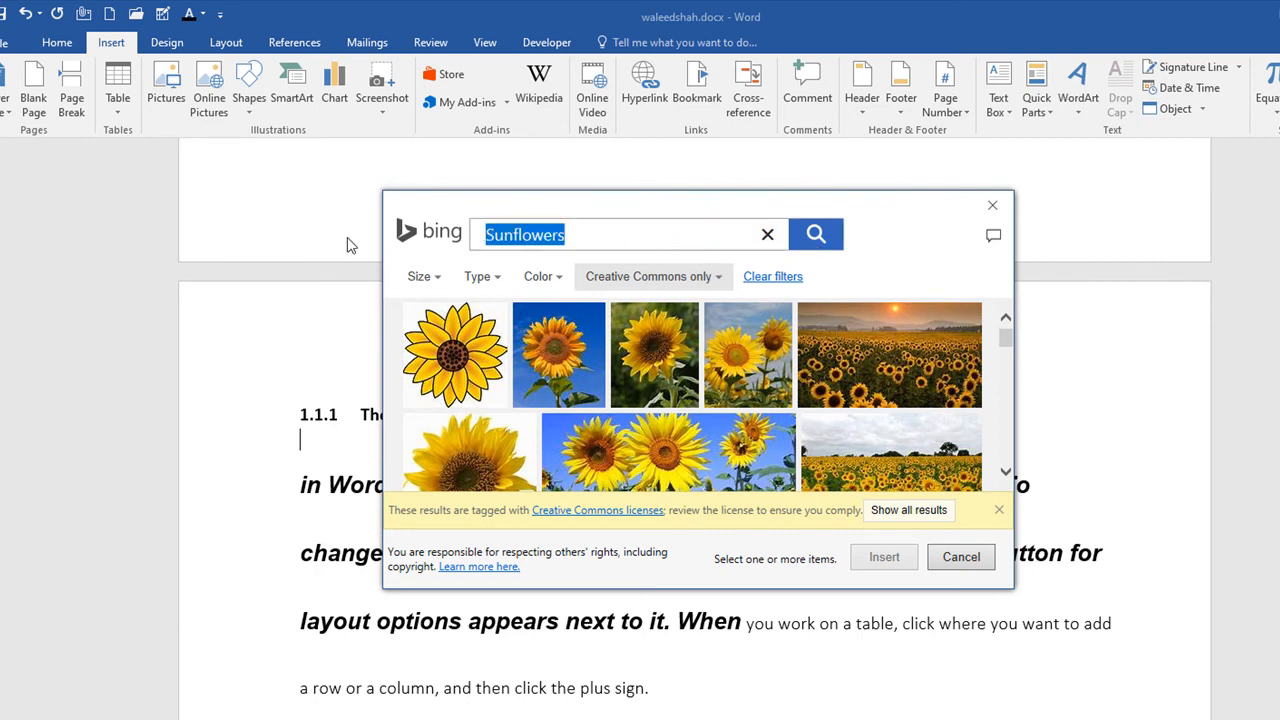
{"action": "type", "text": "apple"}
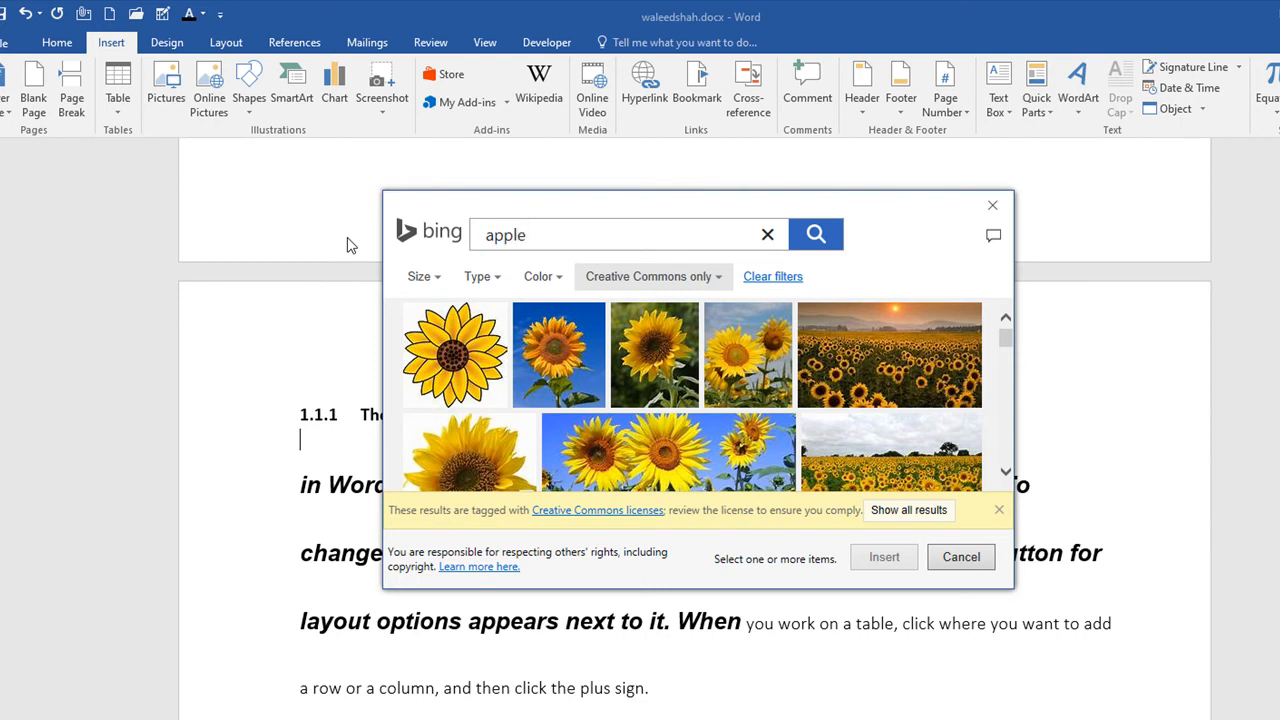
{"action": "key", "text": "Return"}
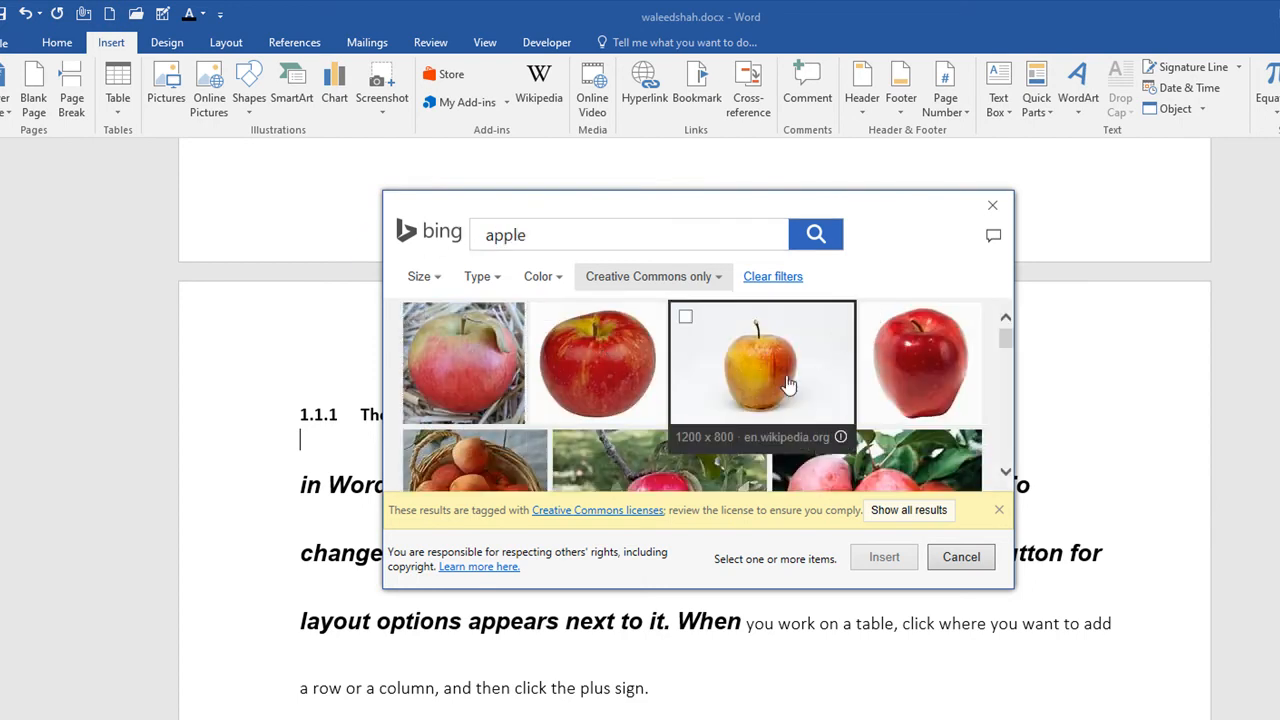
Step: Try to insert the 900 x 900 red apple picture from the search results
{"action": "left_click", "coordinate": [875, 319]}
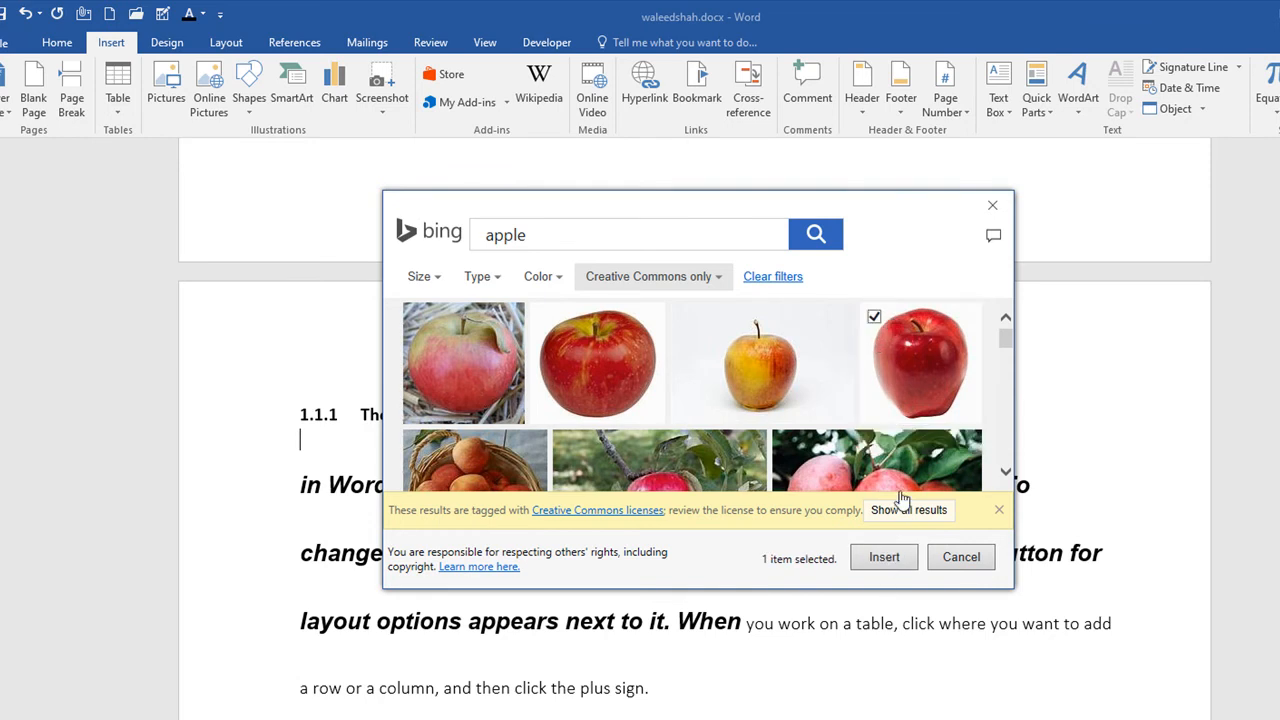
{"action": "scroll", "coordinate": [880, 472], "scroll_direction": "down", "scroll_amount": 3}
{"action": "scroll", "coordinate": [903, 478], "scroll_direction": "up", "scroll_amount": 3}
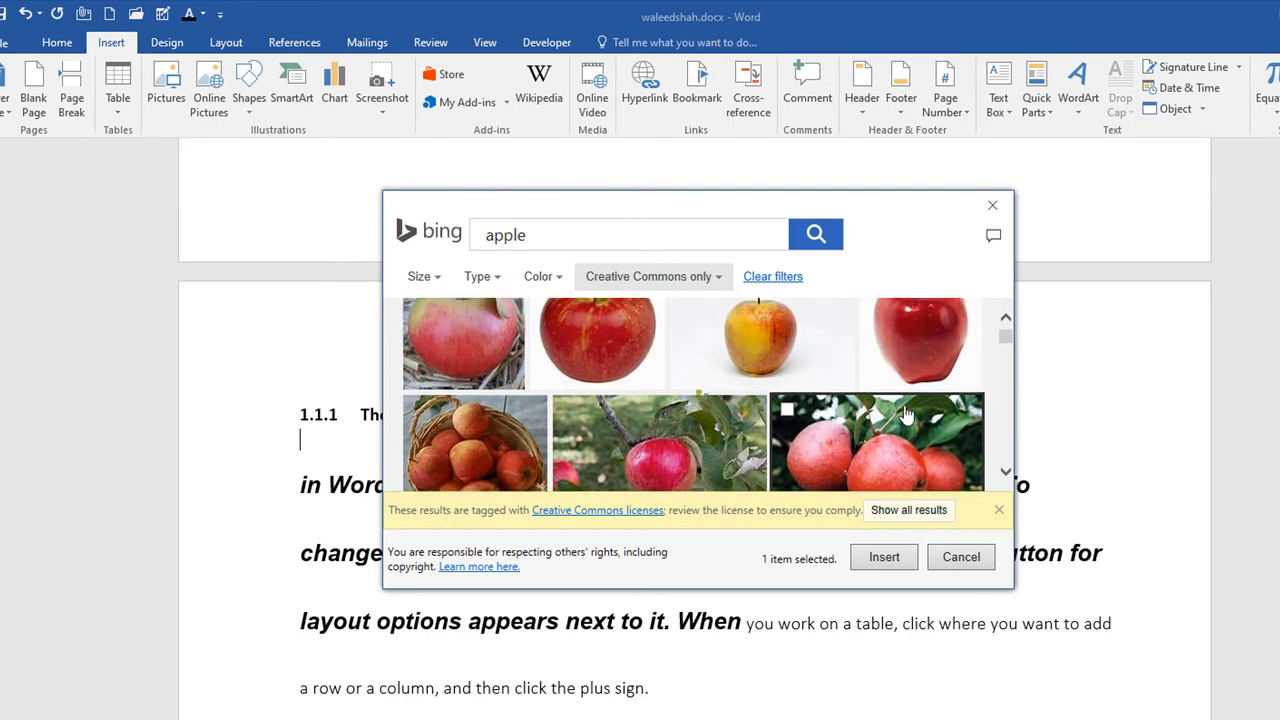
{"action": "left_click", "coordinate": [880, 556]}
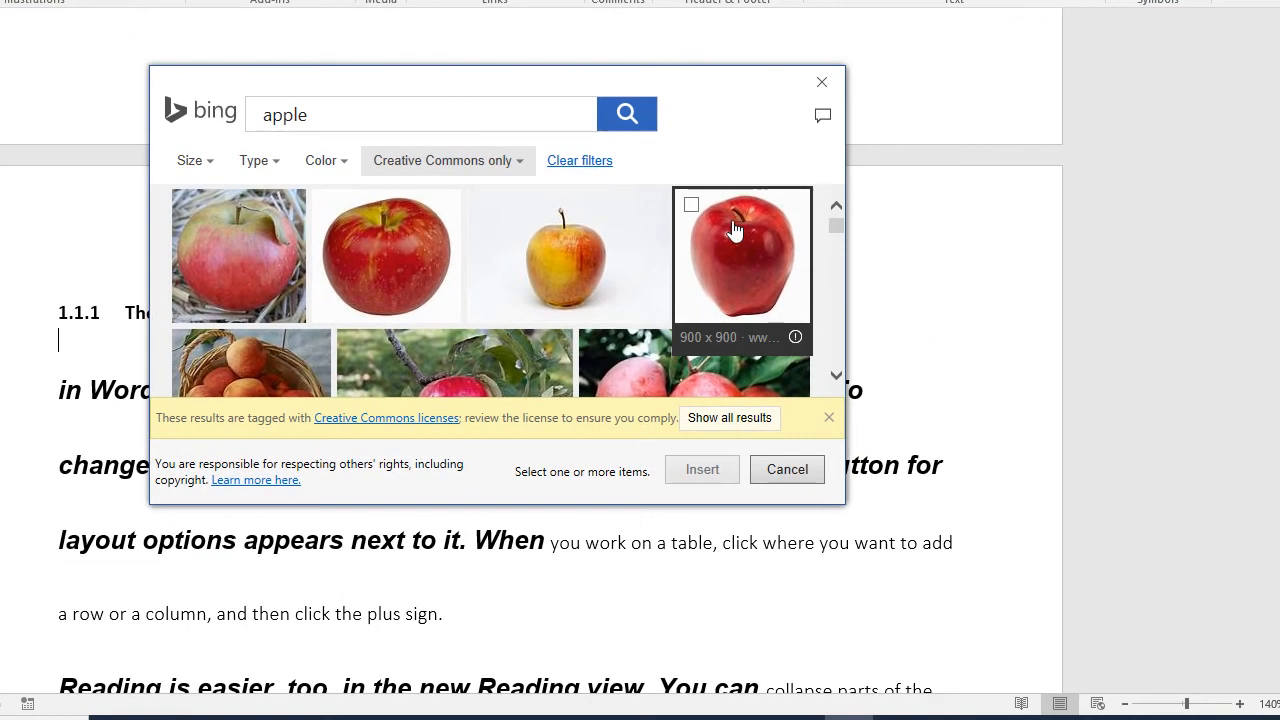
{"action": "left_click", "coordinate": [869, 312]}
{"action": "left_click", "coordinate": [708, 474]}
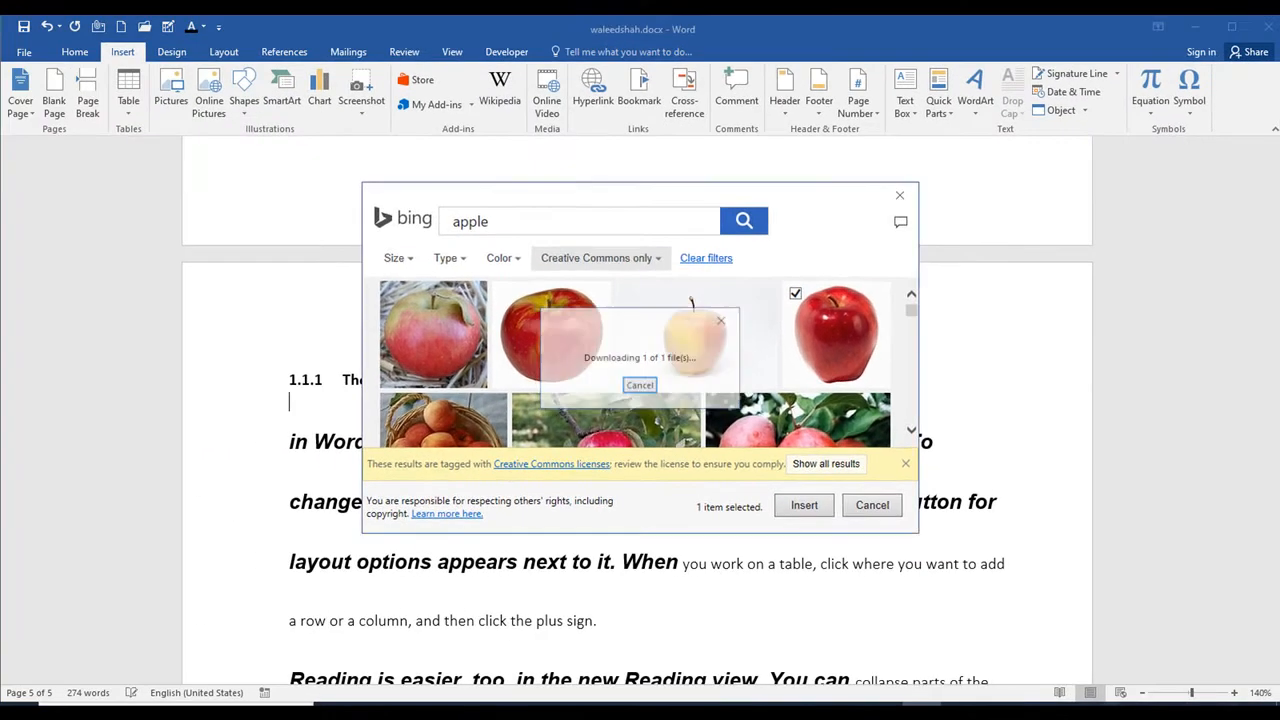
{"action": "left_click", "coordinate": [646, 411]}
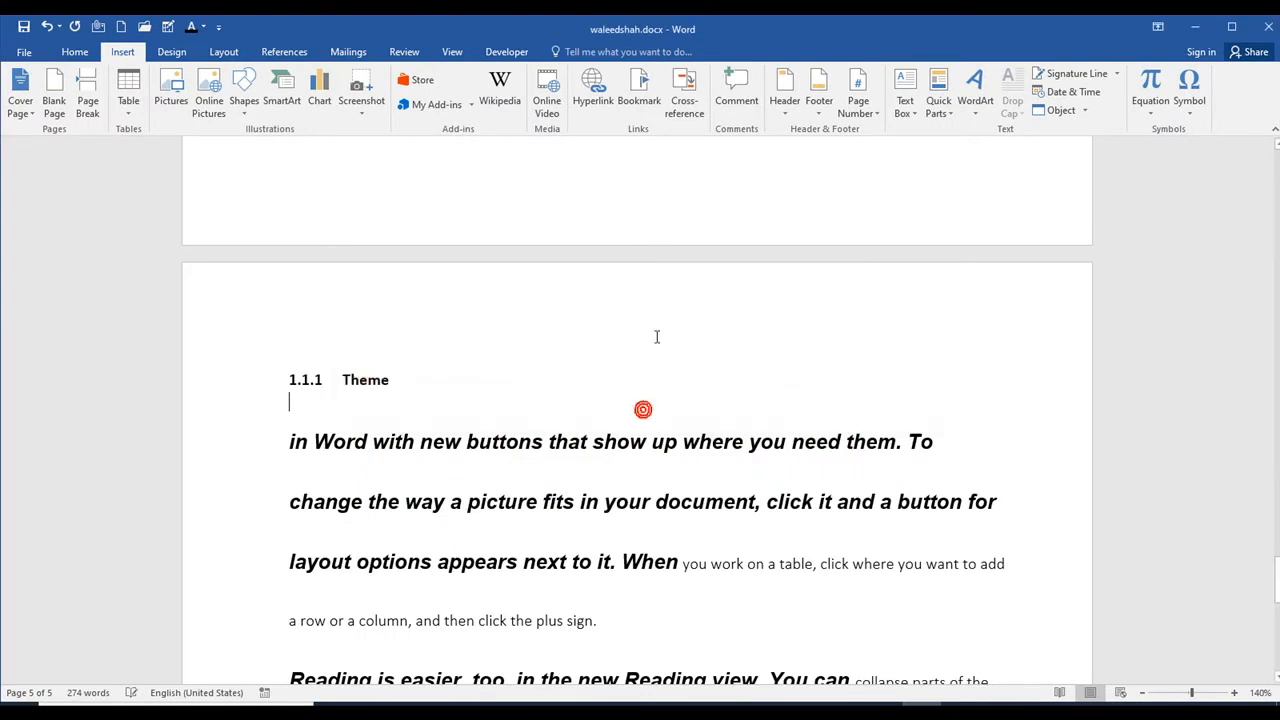
Step: Add an empty line after the Theme section's paragraph ending in "click the plus sign."
{"action": "scroll", "coordinate": [655, 330], "scroll_direction": "up", "scroll_amount": 5}
{"action": "scroll", "coordinate": [651, 324], "scroll_direction": "up", "scroll_amount": 3}
{"action": "scroll", "coordinate": [623, 377], "scroll_direction": "down", "scroll_amount": 10}
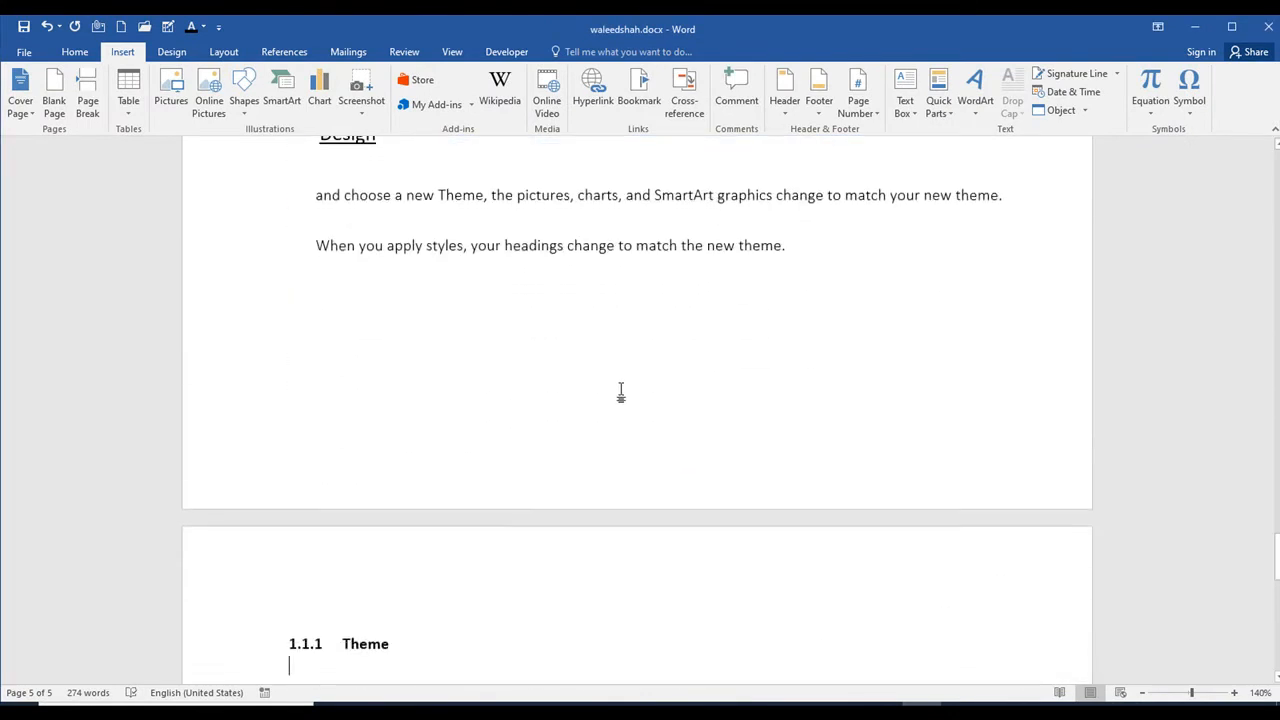
{"action": "left_click", "coordinate": [620, 432]}
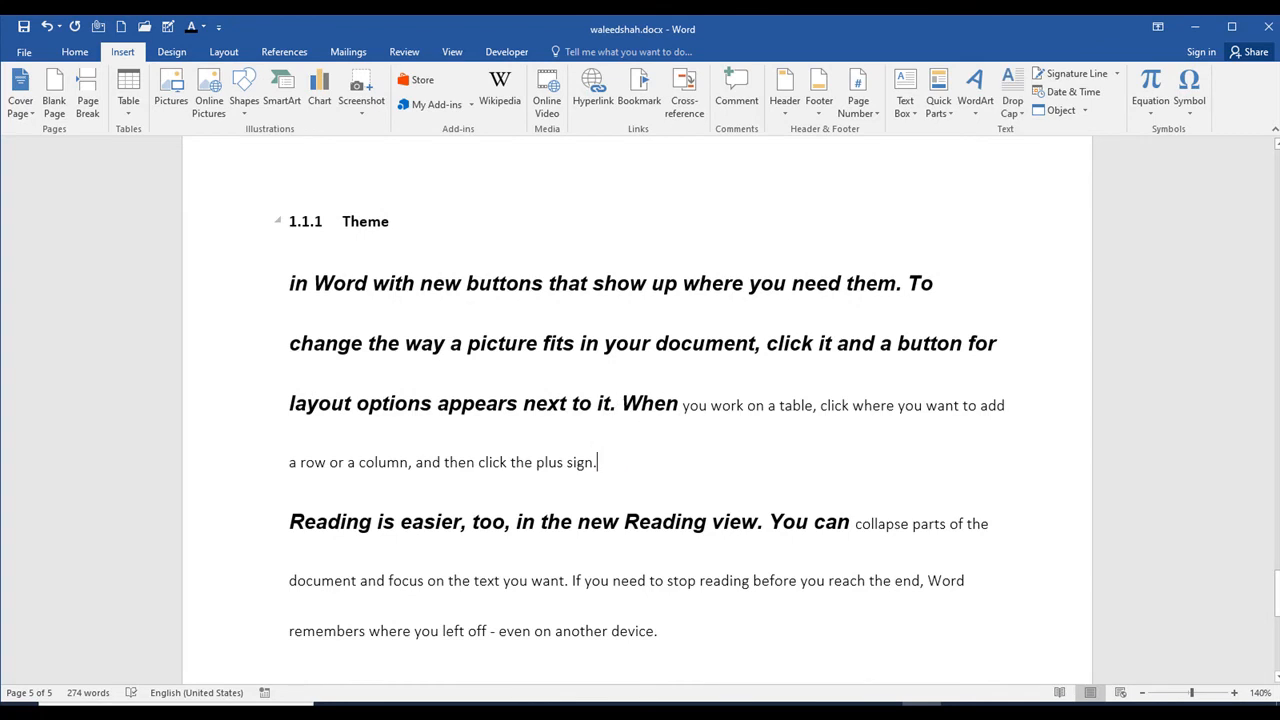
{"action": "key", "text": "Return"}
Step: Search the online pictures for apple and insert the 1200 x 800 yellow-red apple image from Wikipedia
{"action": "left_click", "coordinate": [209, 95]}
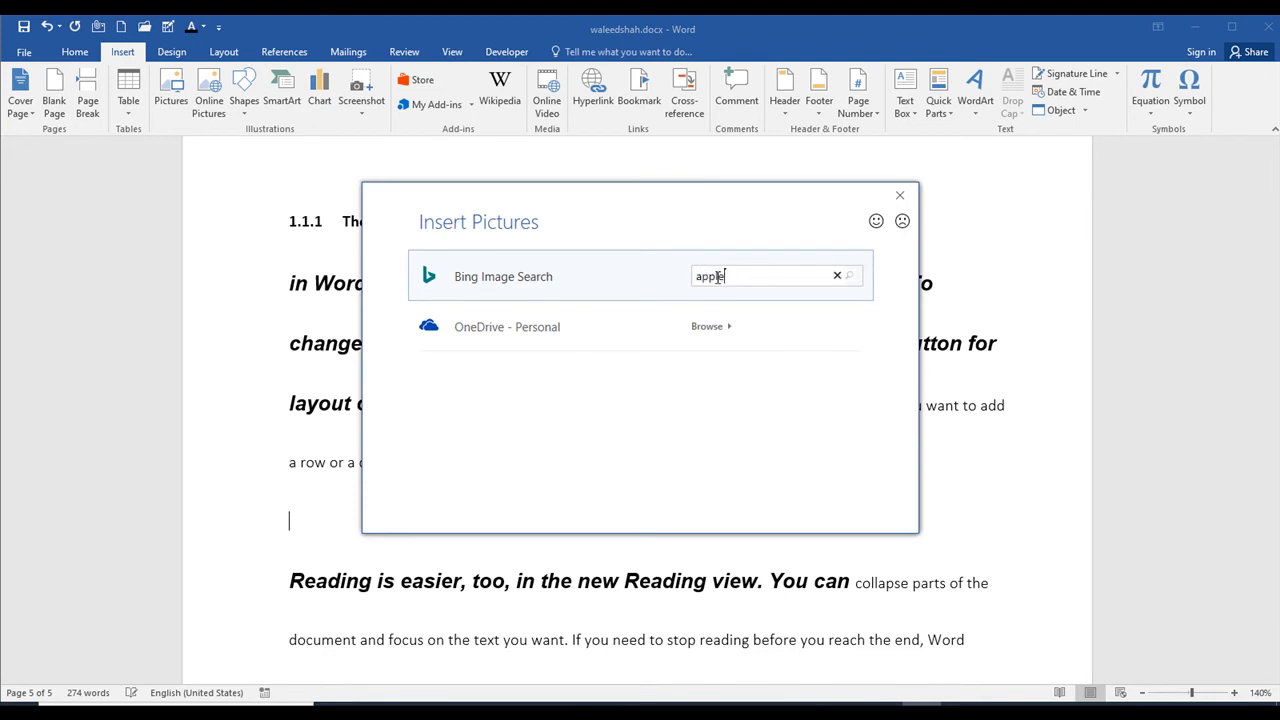
{"action": "key", "text": "Return"}
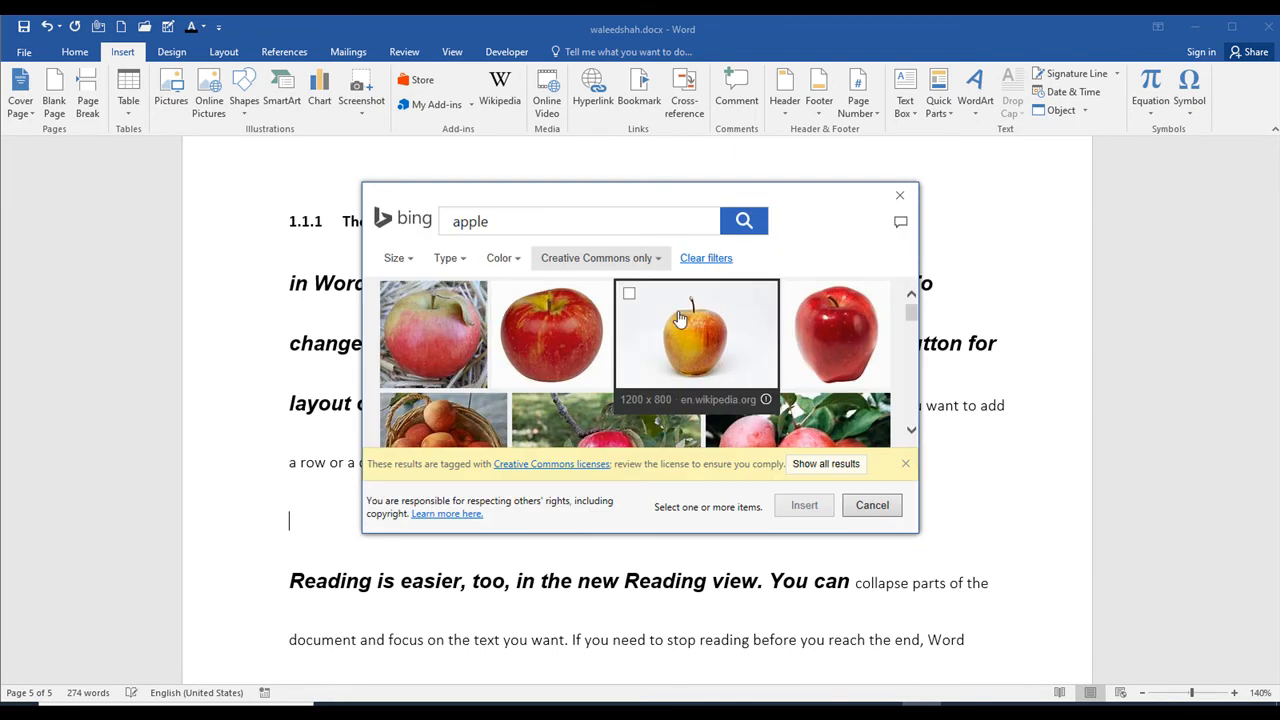
{"action": "left_click", "coordinate": [628, 295]}
{"action": "left_click", "coordinate": [802, 507]}
Step: Delete the inserted apple picture from the page
{"action": "scroll", "coordinate": [800, 511], "scroll_direction": "down", "scroll_amount": 5}
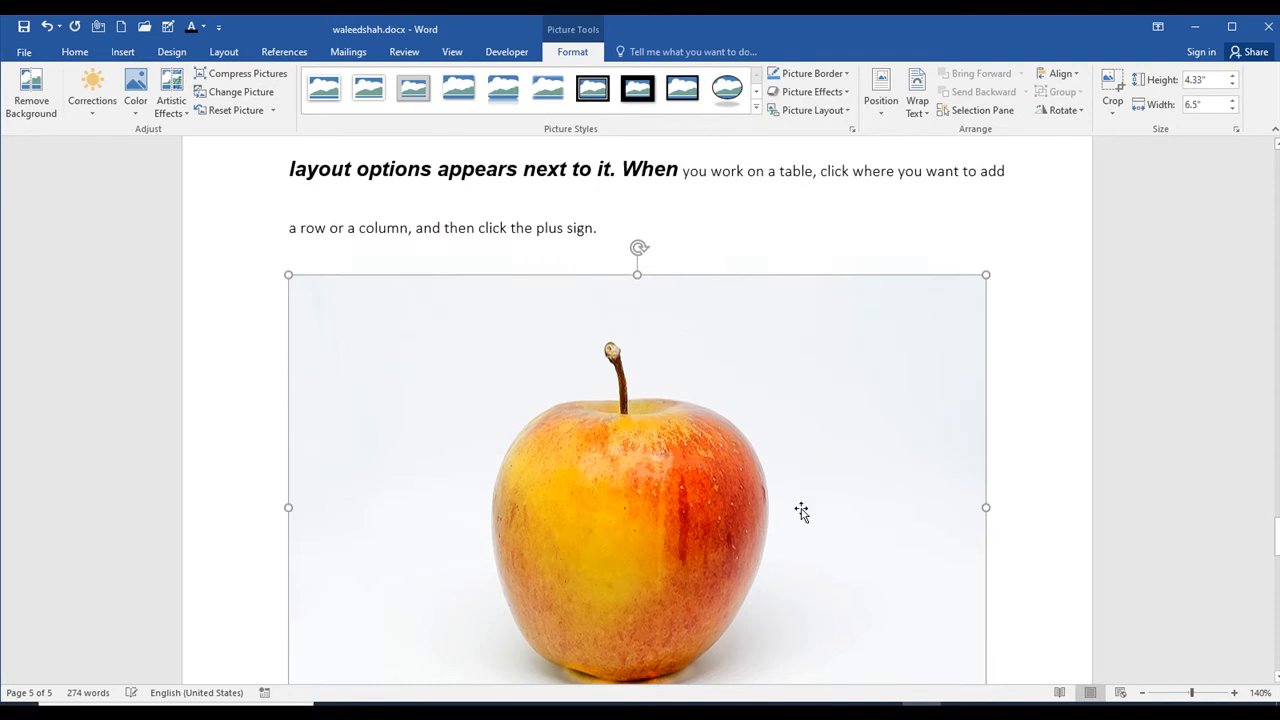
{"action": "scroll", "coordinate": [777, 323], "scroll_direction": "up", "scroll_amount": 5}
{"action": "key", "text": "Delete"}
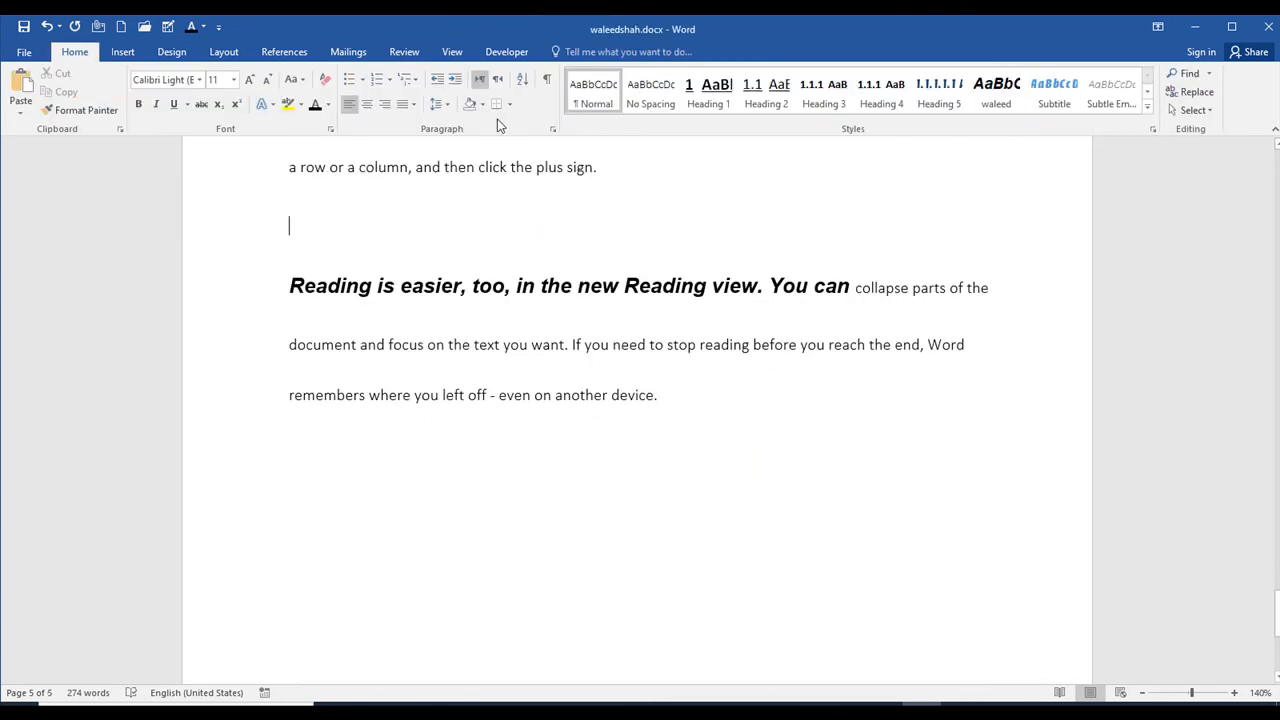
Step: Add an empty line after the last paragraph, which ends in "even on another device."
{"action": "left_click", "coordinate": [125, 52]}
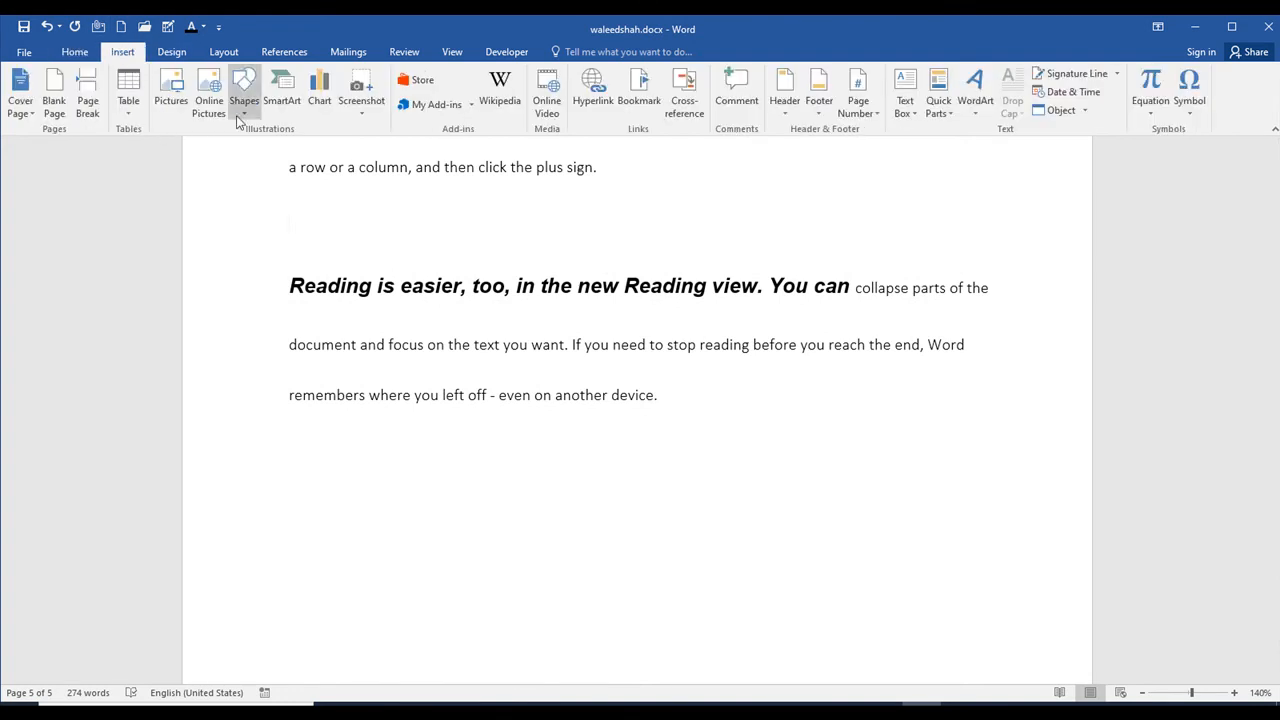
{"action": "left_click", "coordinate": [244, 92]}
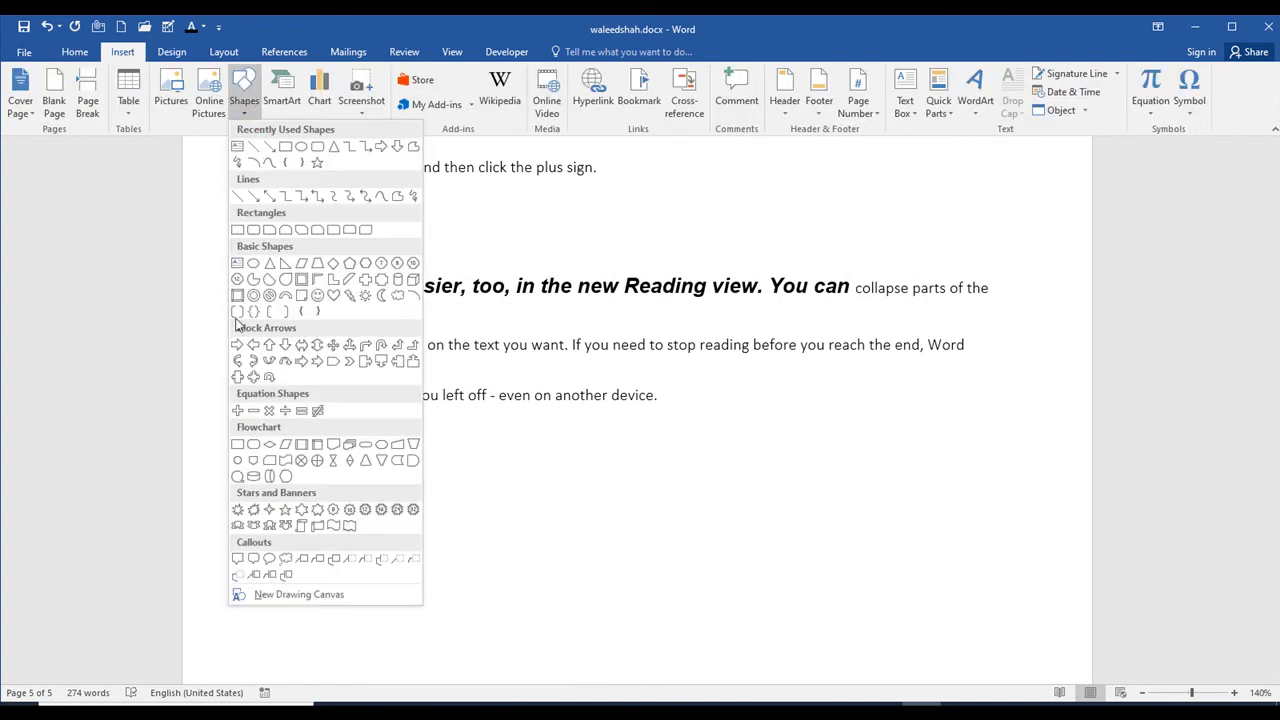
{"action": "left_click", "coordinate": [652, 580]}
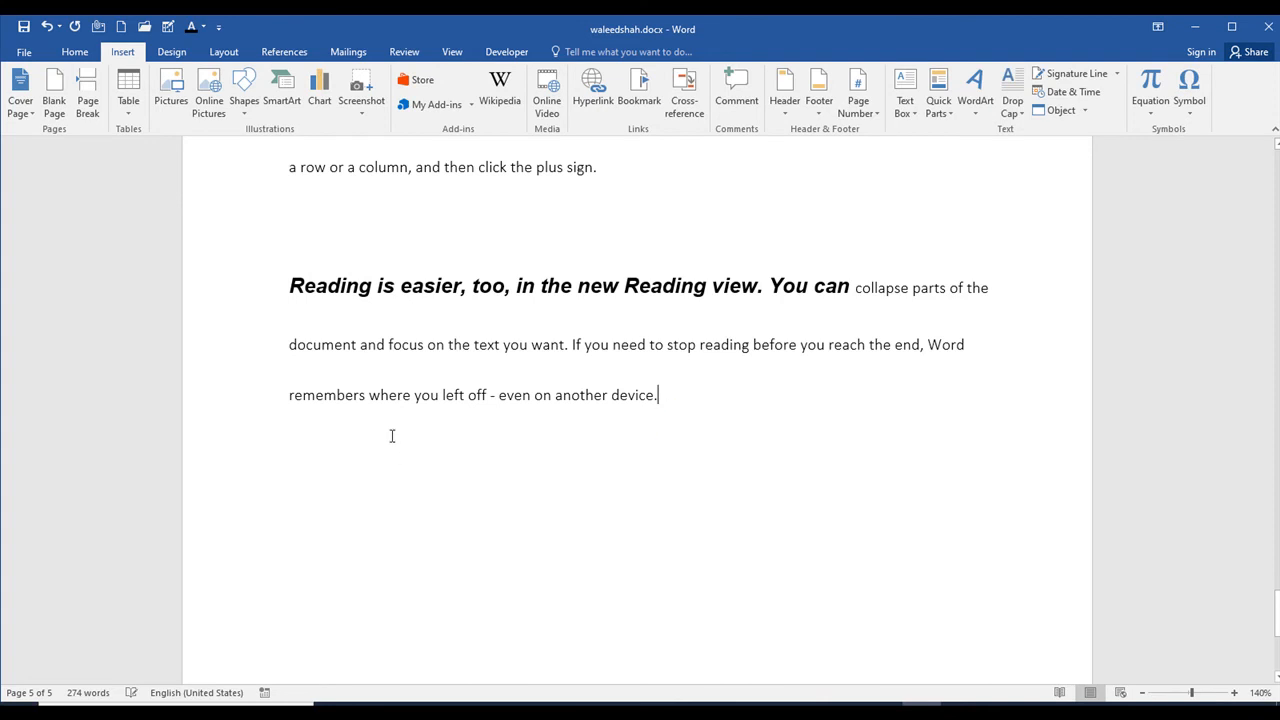
{"action": "key", "text": "Return"}
Step: Draw a slightly sloping straight line below the last paragraph and delete it
{"action": "left_click", "coordinate": [243, 100]}
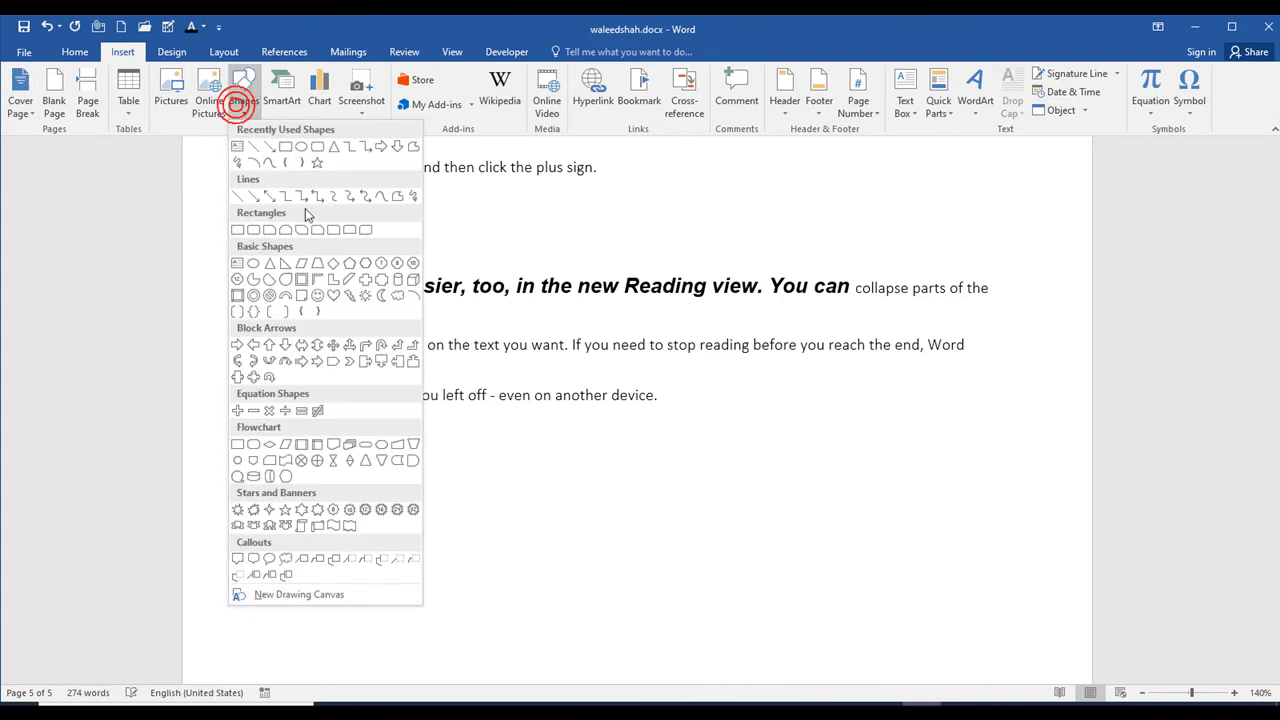
{"action": "left_click", "coordinate": [243, 163]}
{"action": "mouse_move", "coordinate": [297, 447]}
{"action": "left_mouse_down"}
{"action": "mouse_move", "coordinate": [463, 569]}
{"action": "mouse_move", "coordinate": [605, 562]}
{"action": "mouse_move", "coordinate": [620, 500]}
{"action": "mouse_move", "coordinate": [644, 475]}
{"action": "left_mouse_up"}
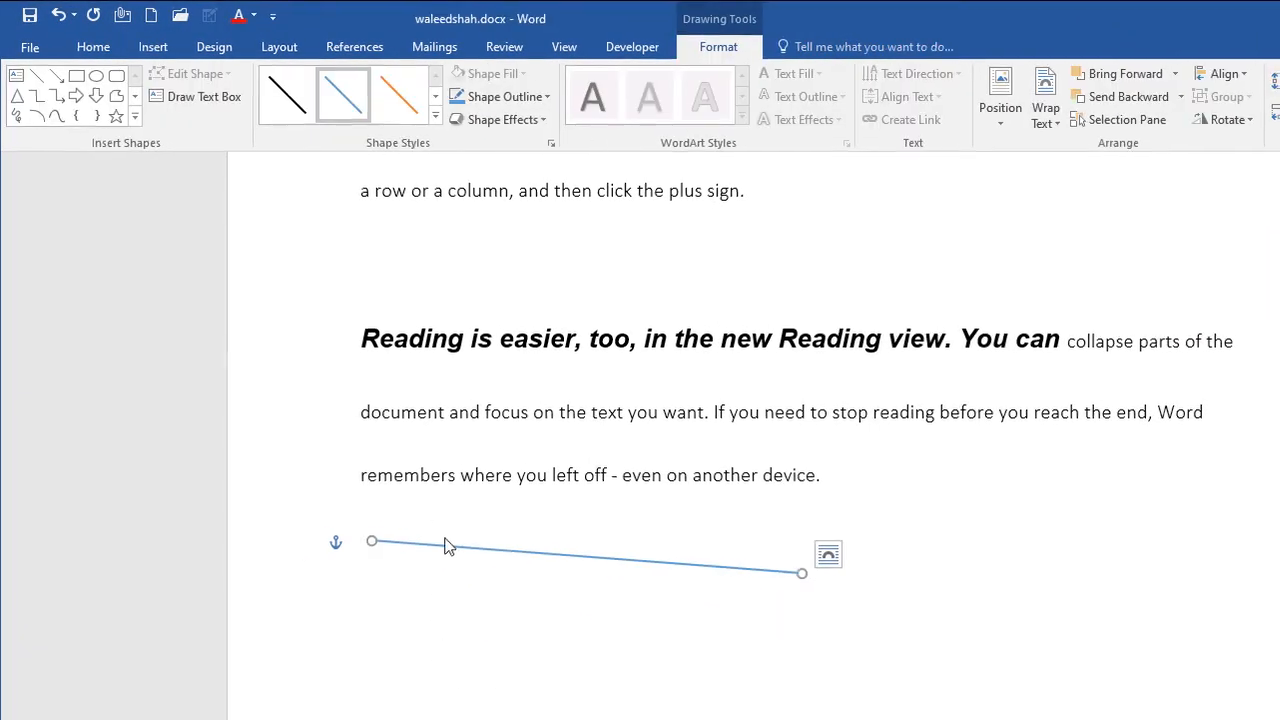
{"action": "key", "text": "Delete"}
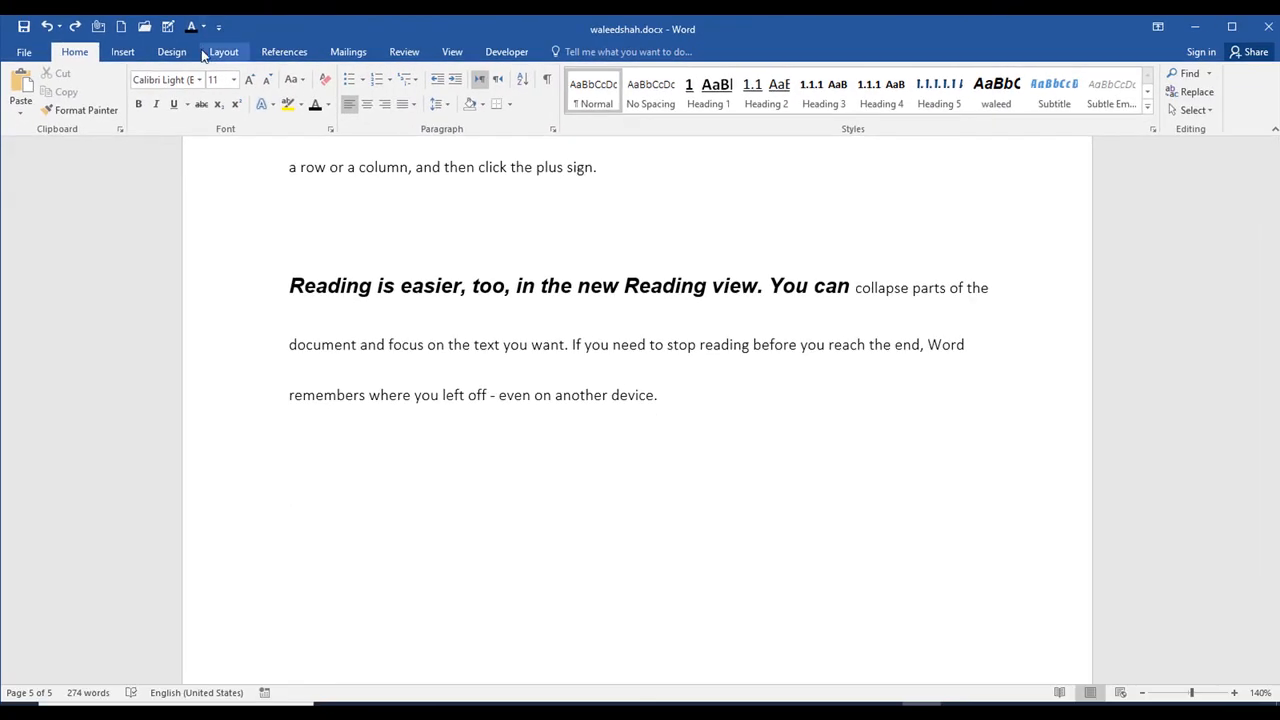
Step: Draw a text box about 3.07" high and 2.56" wide below the last paragraph
{"action": "left_click", "coordinate": [123, 51]}
{"action": "left_click", "coordinate": [244, 95]}
{"action": "left_click", "coordinate": [238, 148]}
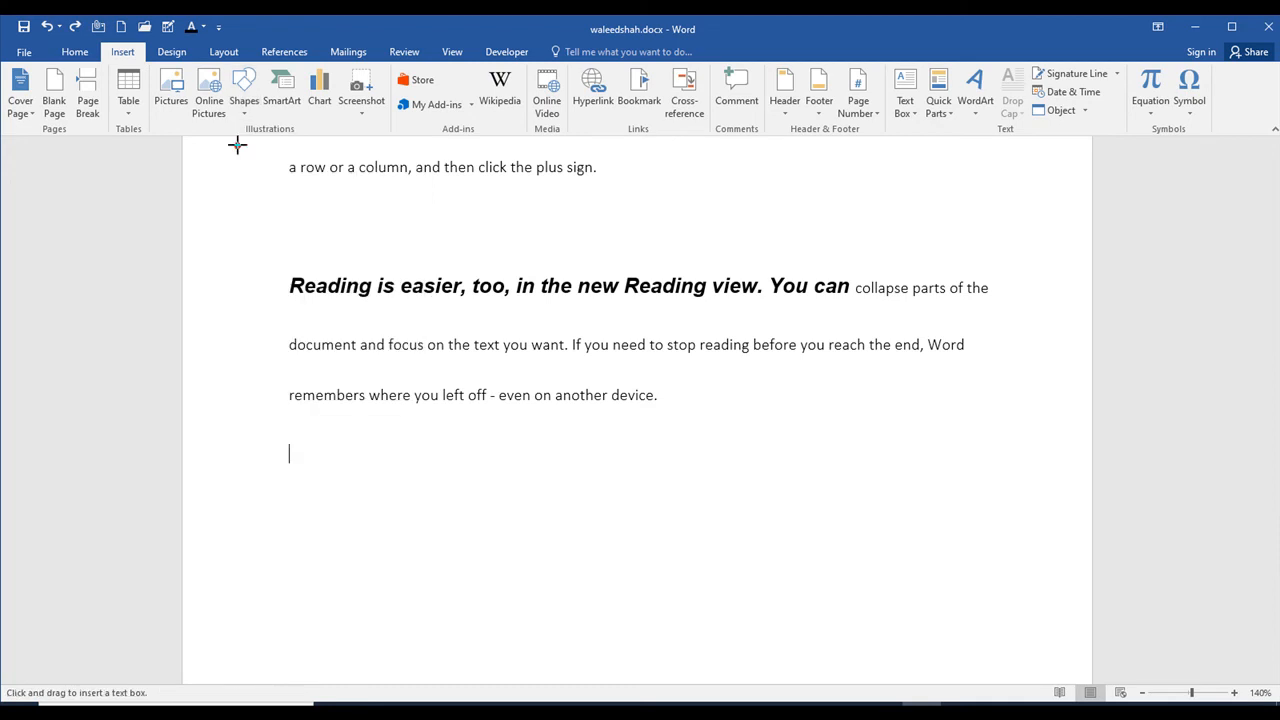
{"action": "left_click_drag", "start_coordinate": [278, 438], "coordinate": [573, 670]}
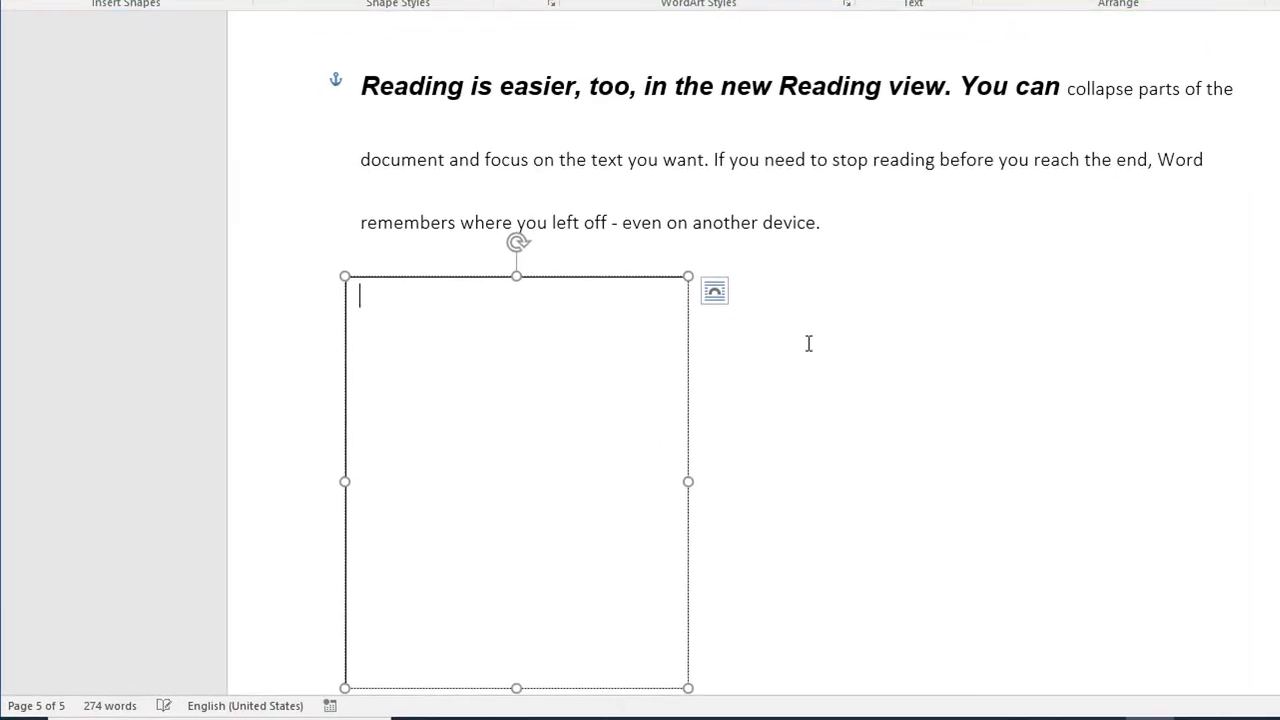
Step: Copy the text from "document and focus" to "even on another device" into the text box
{"action": "left_click_drag", "start_coordinate": [617, 384], "coordinate": [402, 358]}
{"action": "left_click_drag", "start_coordinate": [503, 191], "coordinate": [389, 171]}
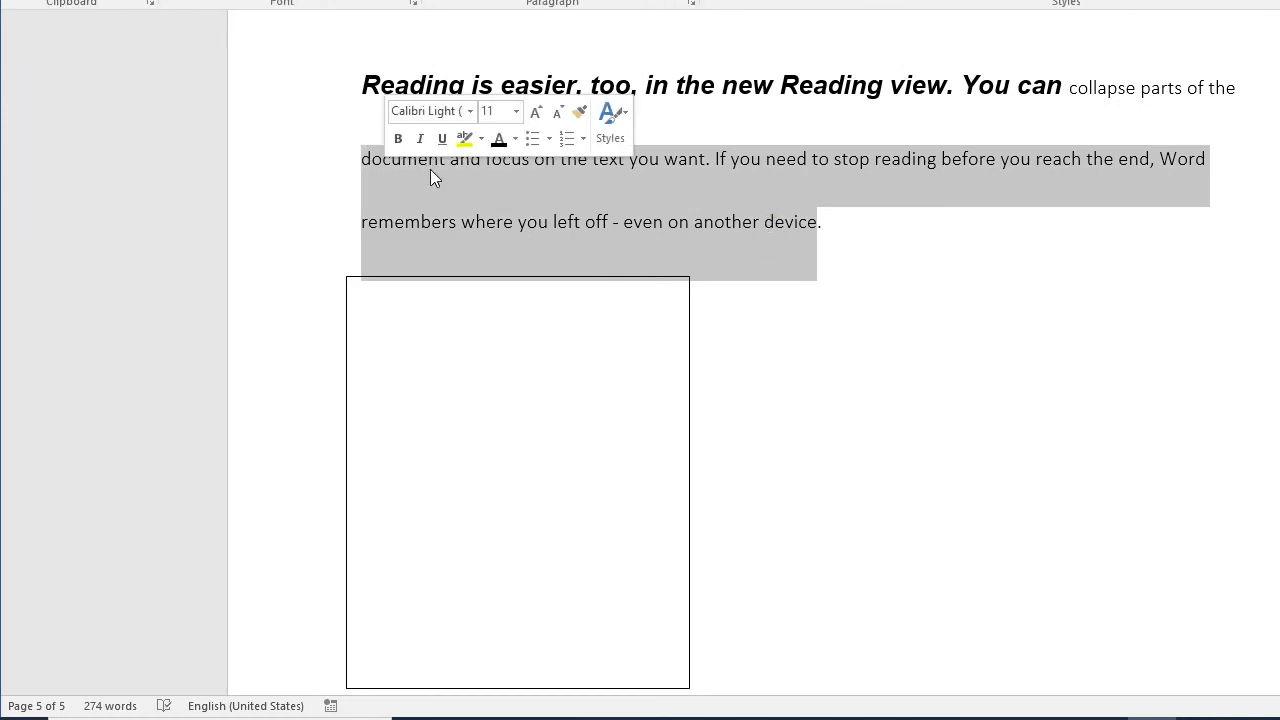
{"action": "right_click", "coordinate": [430, 170]}
{"action": "left_click", "coordinate": [478, 211]}
{"action": "left_click", "coordinate": [452, 432]}
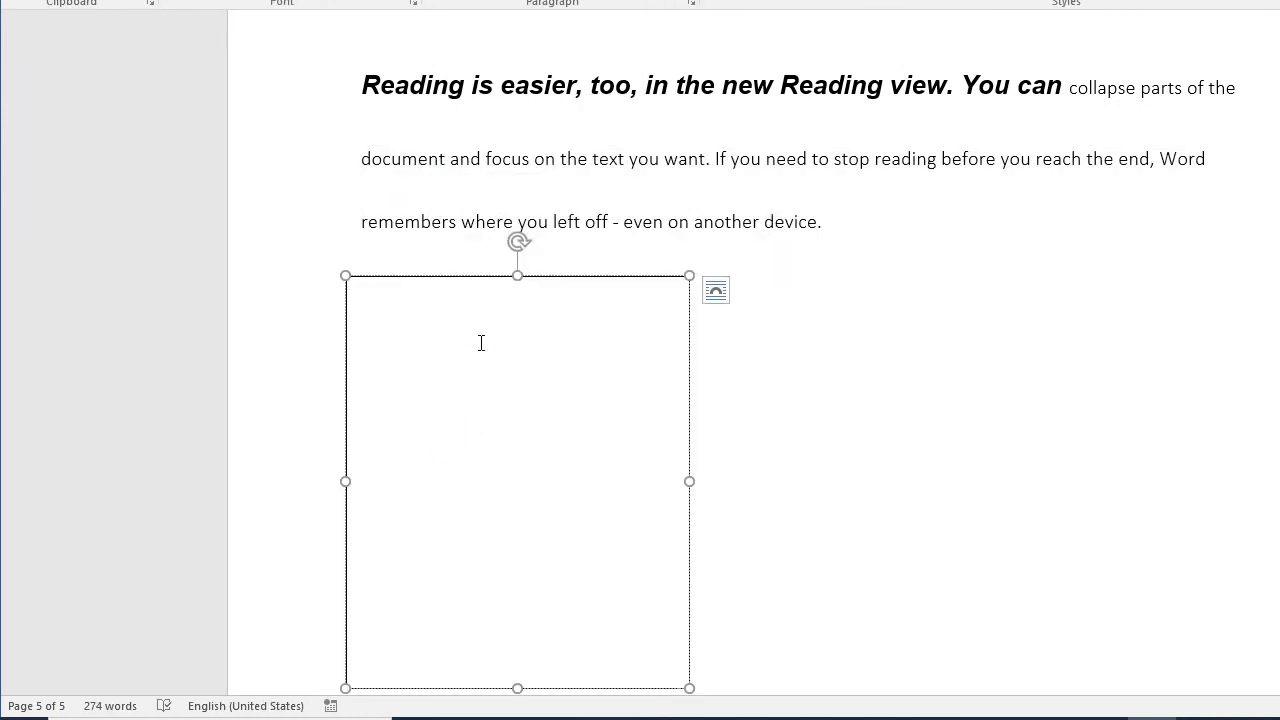
{"action": "key", "text": "ctrl+v"}
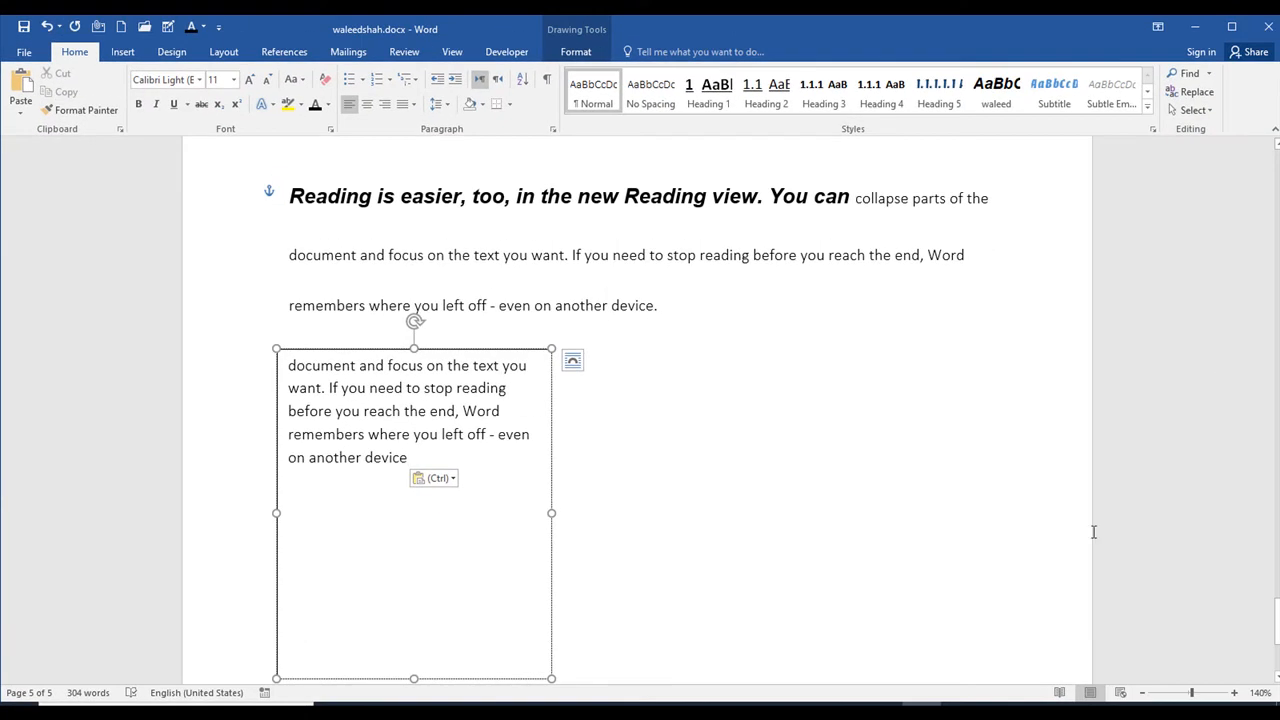
Step: Give the text box a black outline and a standard yellow fill
{"action": "left_click", "coordinate": [1093, 532]}
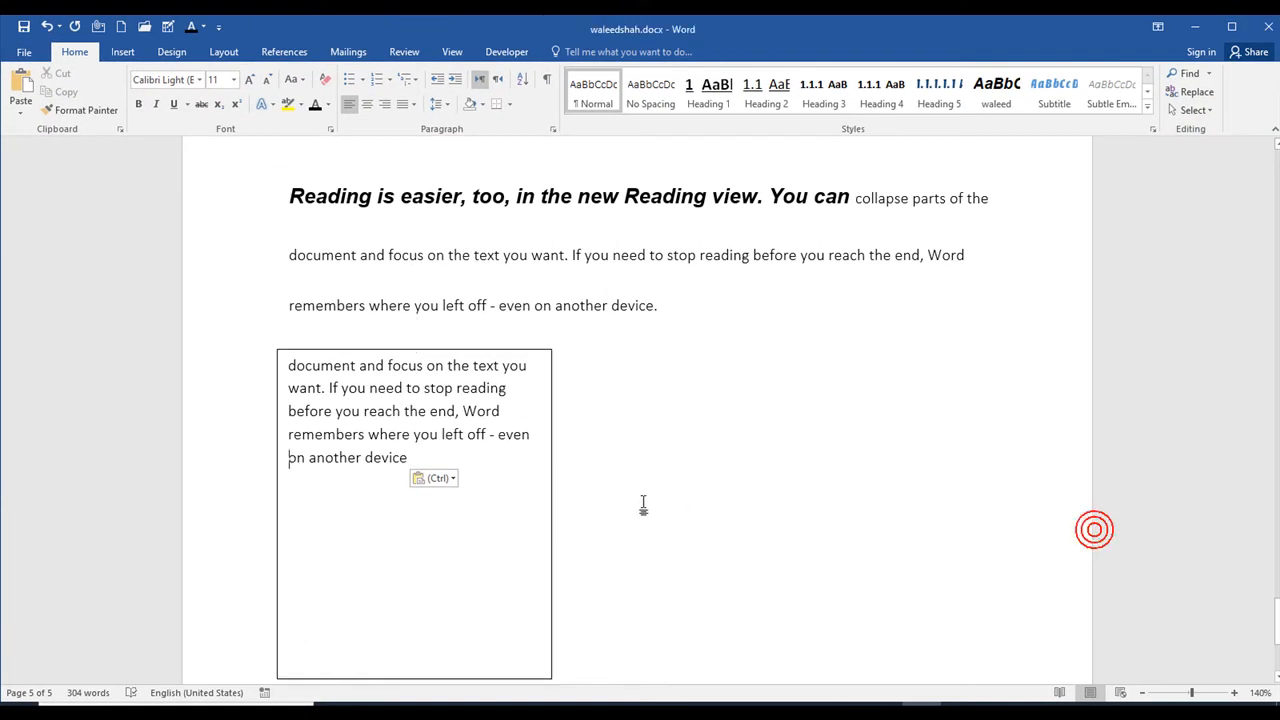
{"action": "left_click", "coordinate": [484, 388]}
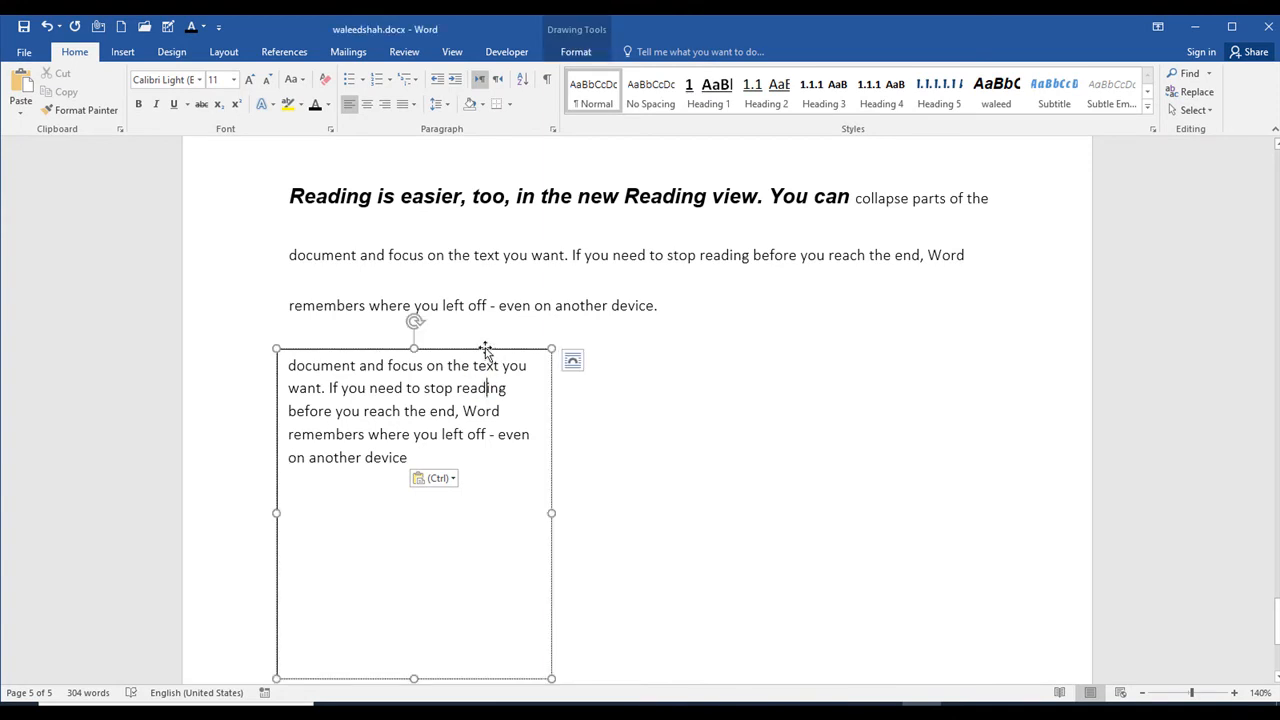
{"action": "left_click", "coordinate": [575, 51]}
{"action": "left_click", "coordinate": [388, 91]}
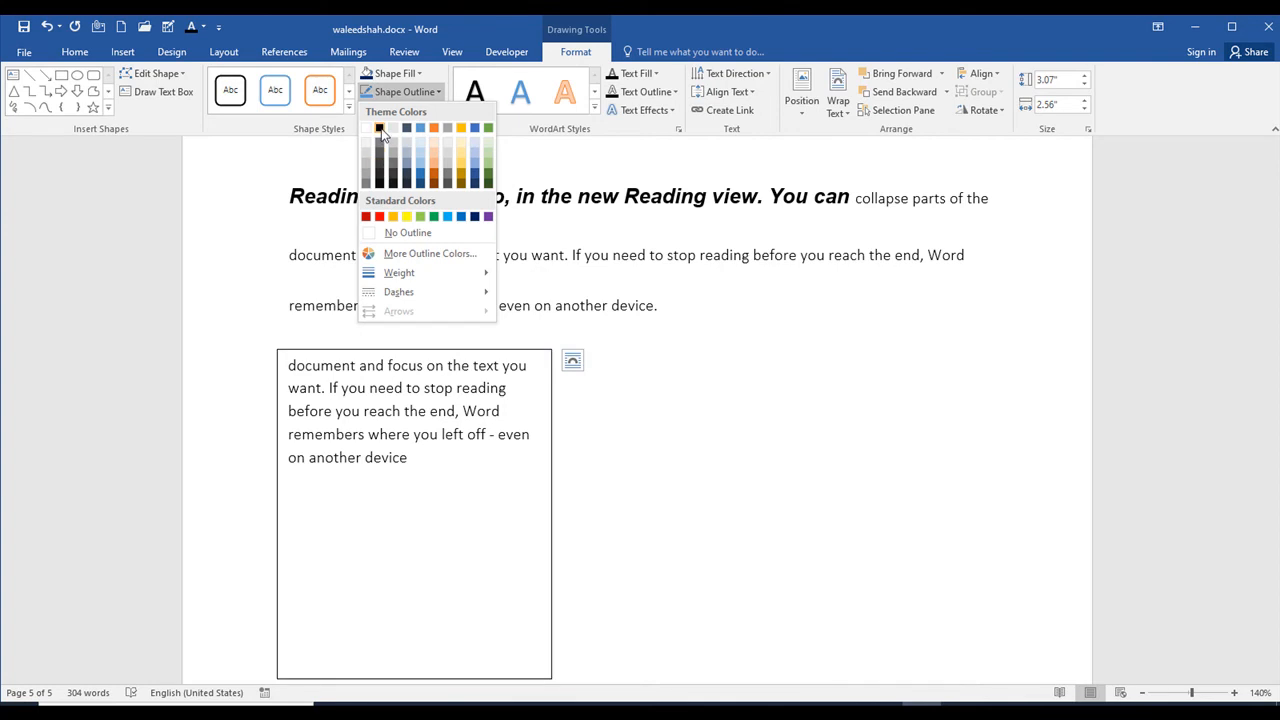
{"action": "left_click", "coordinate": [380, 130]}
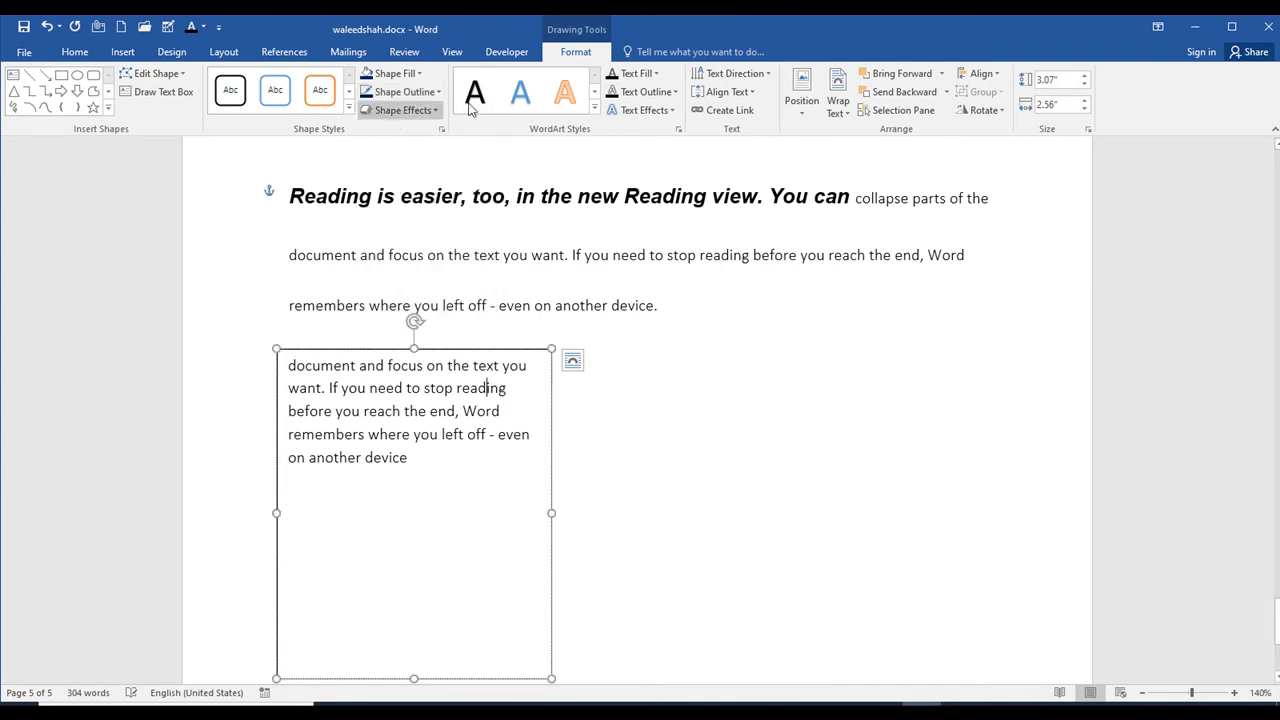
{"action": "left_click", "coordinate": [421, 74]}
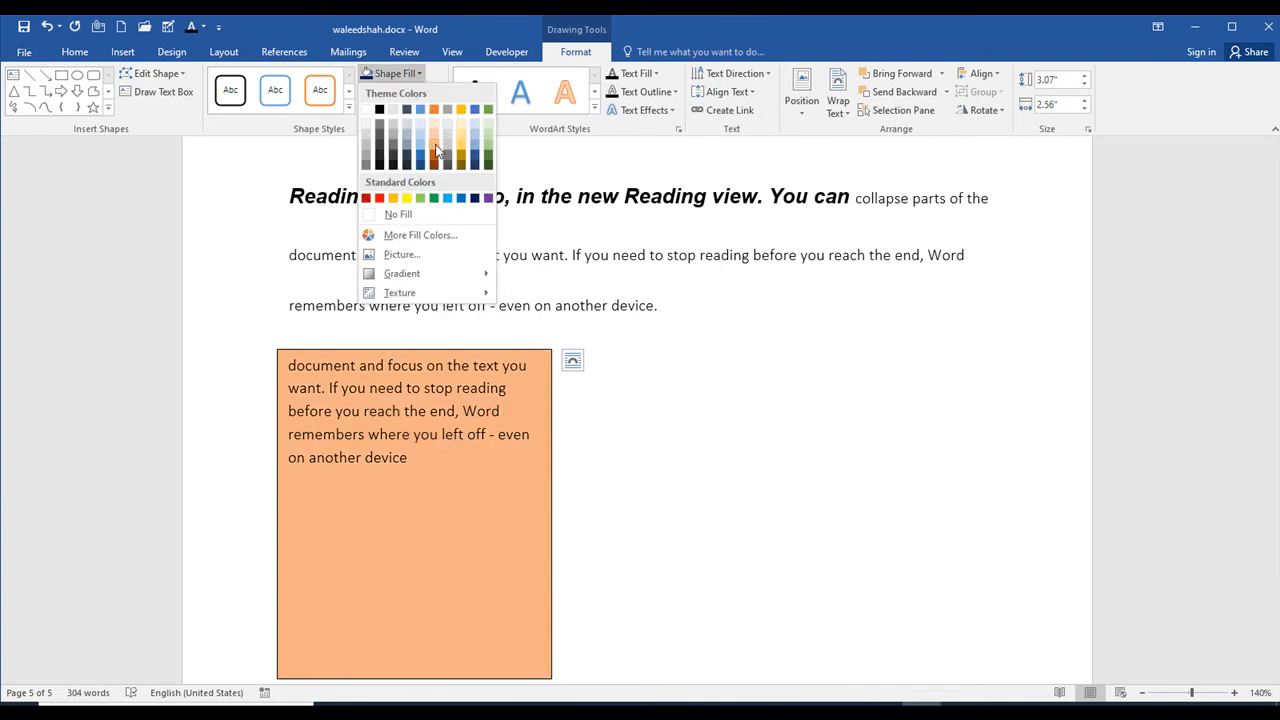
{"action": "left_click", "coordinate": [406, 198]}
{"action": "left_click", "coordinate": [653, 402]}
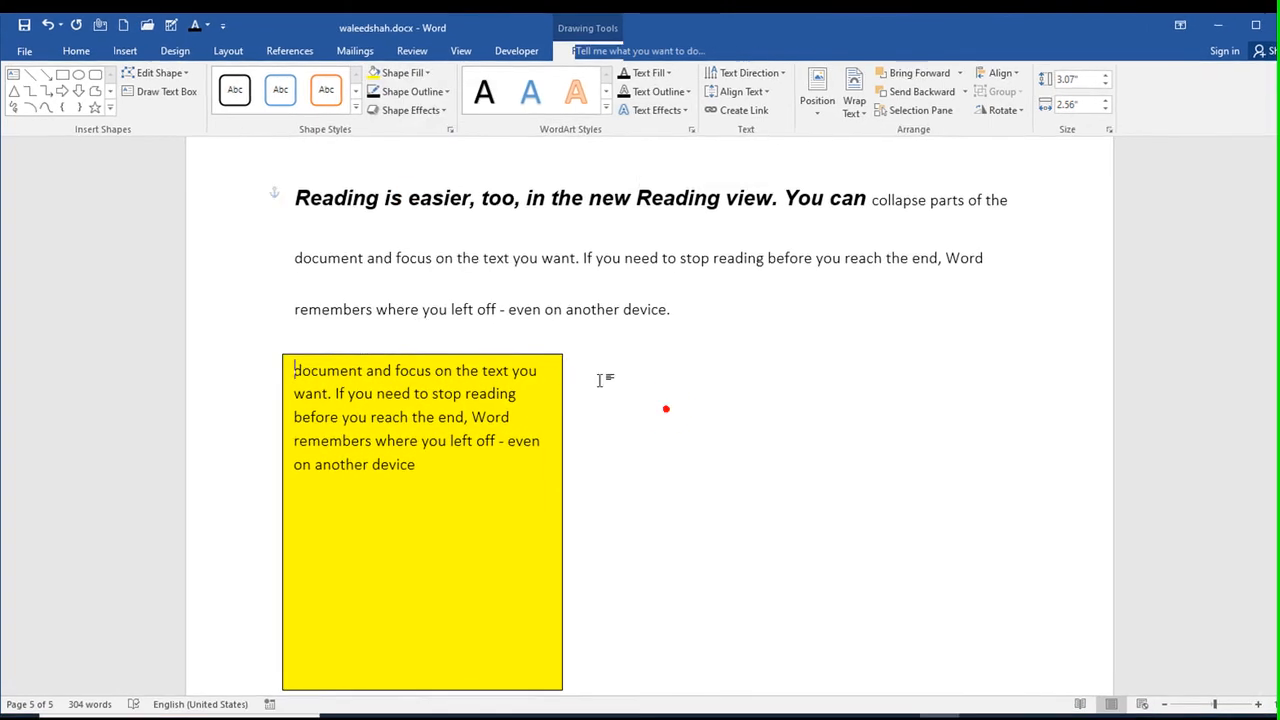
{"action": "left_click", "coordinate": [440, 382]}
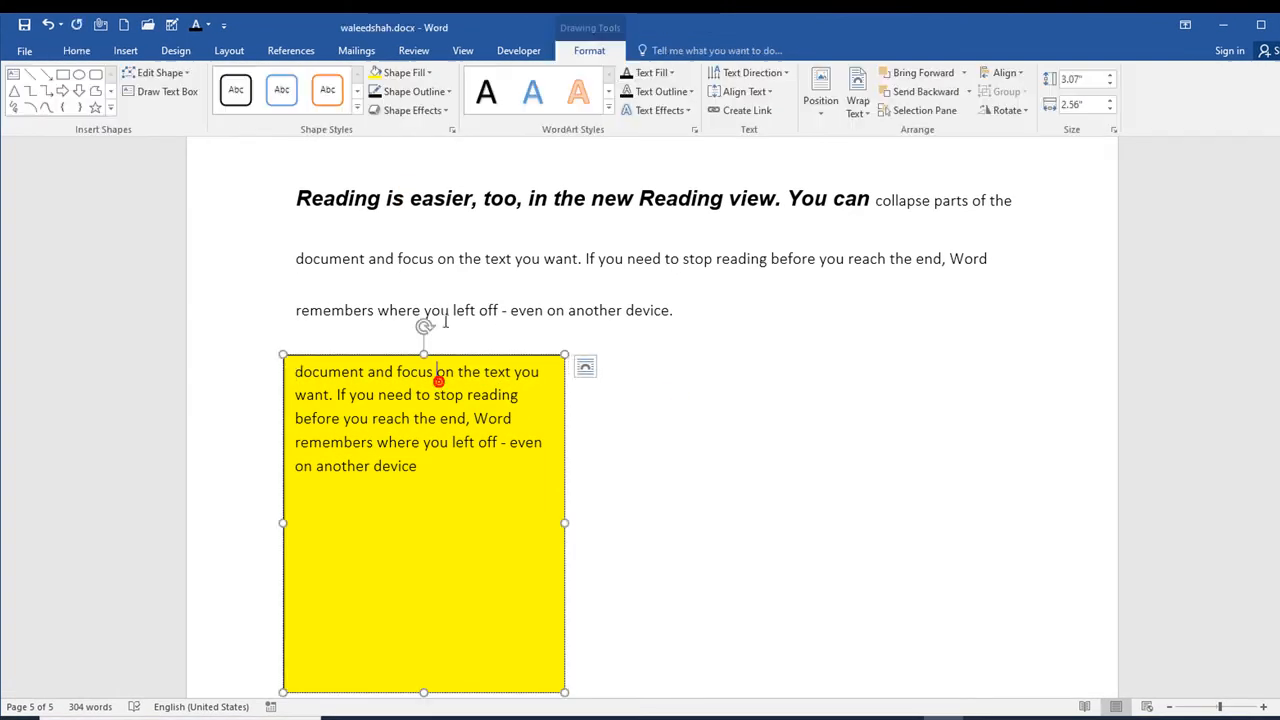
{"action": "left_click", "coordinate": [436, 372]}
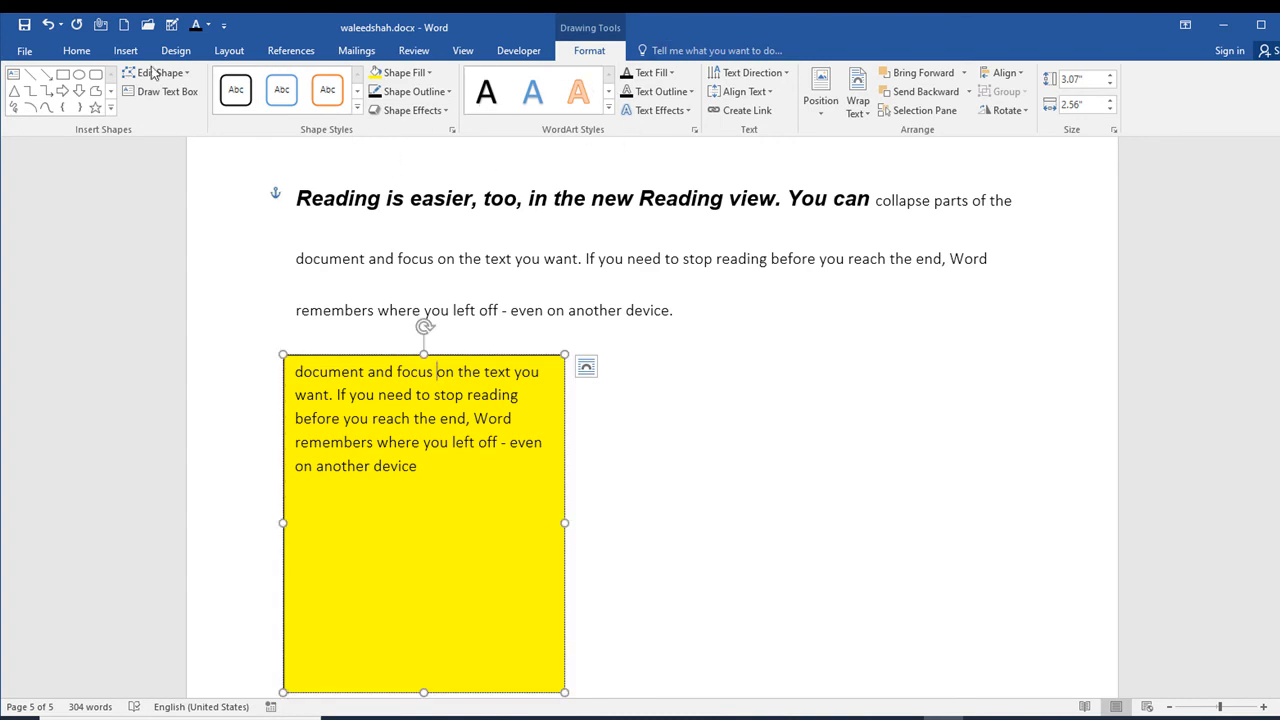
{"action": "left_click", "coordinate": [688, 410]}
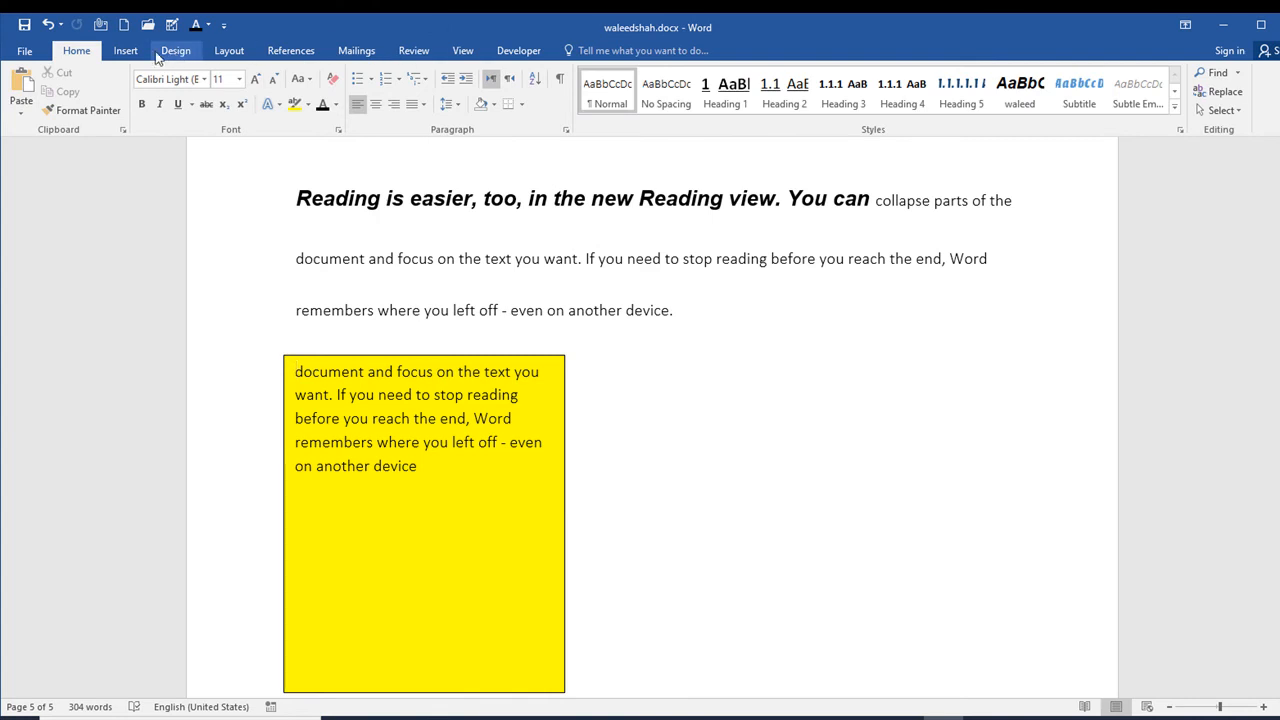
Step: Draw a horizontal arrow about 3.1" long from the yellow text box's right edge and apply the black double-headed arrow preset
{"action": "left_click", "coordinate": [127, 50]}
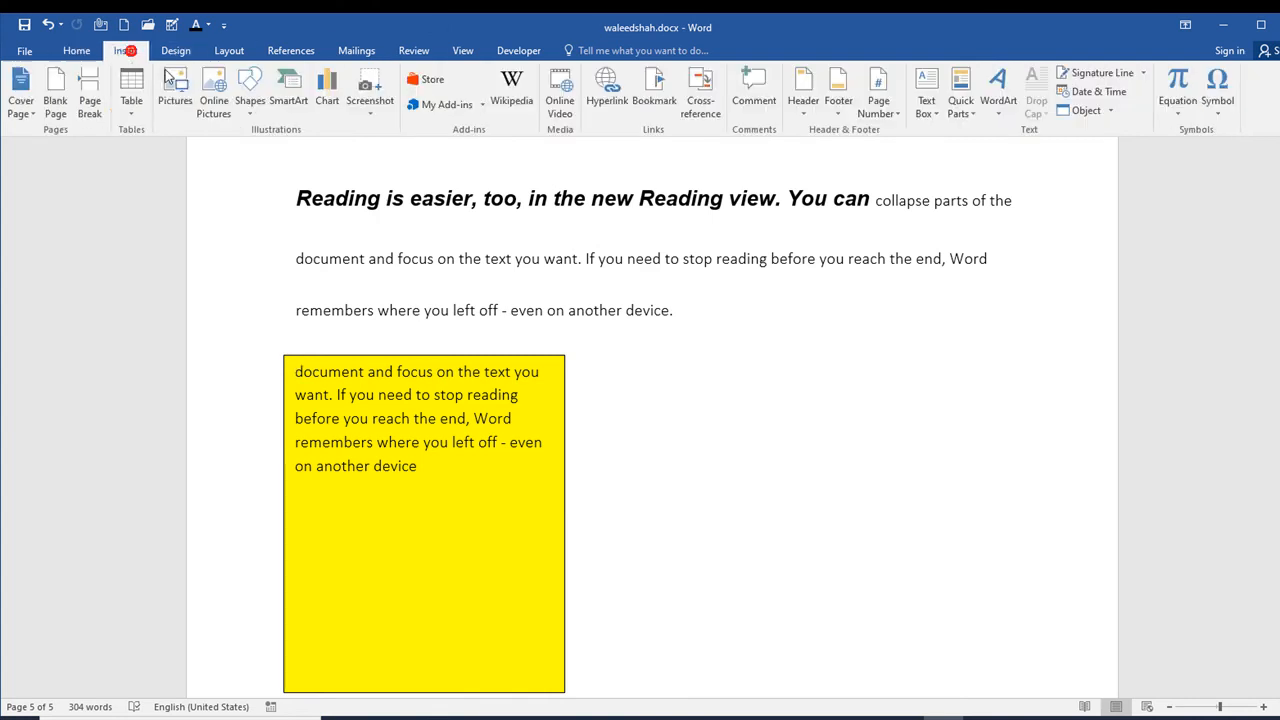
{"action": "left_click", "coordinate": [250, 95]}
{"action": "left_click", "coordinate": [278, 157]}
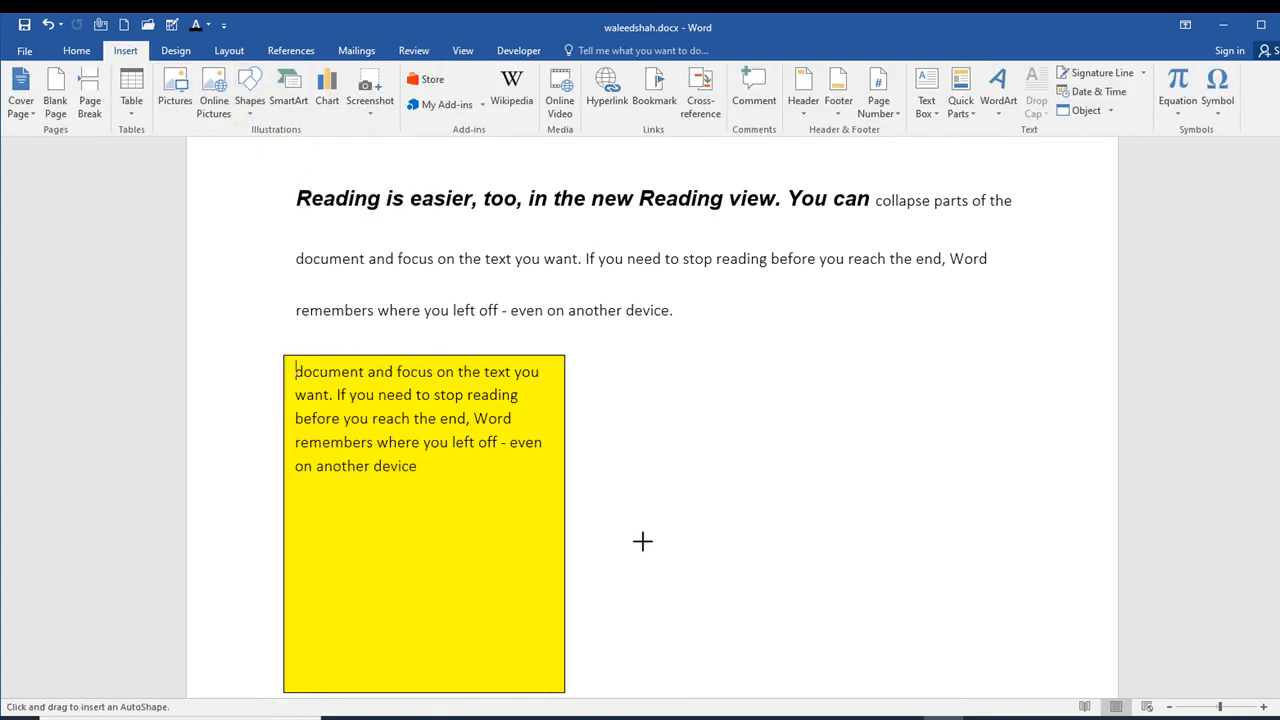
{"action": "mouse_move", "coordinate": [569, 514]}
{"action": "left_mouse_down"}
{"action": "mouse_move", "coordinate": [911, 531]}
{"action": "mouse_move", "coordinate": [909, 515]}
{"action": "left_mouse_up"}
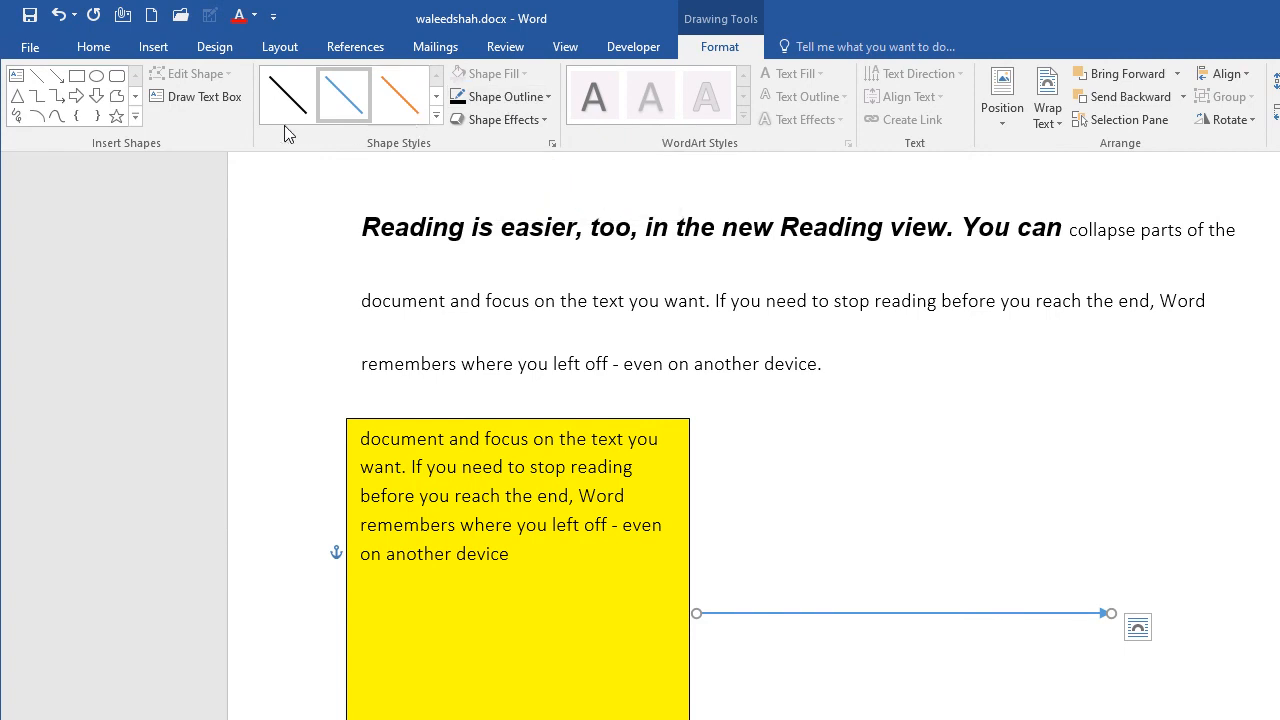
{"action": "left_click", "coordinate": [437, 117]}
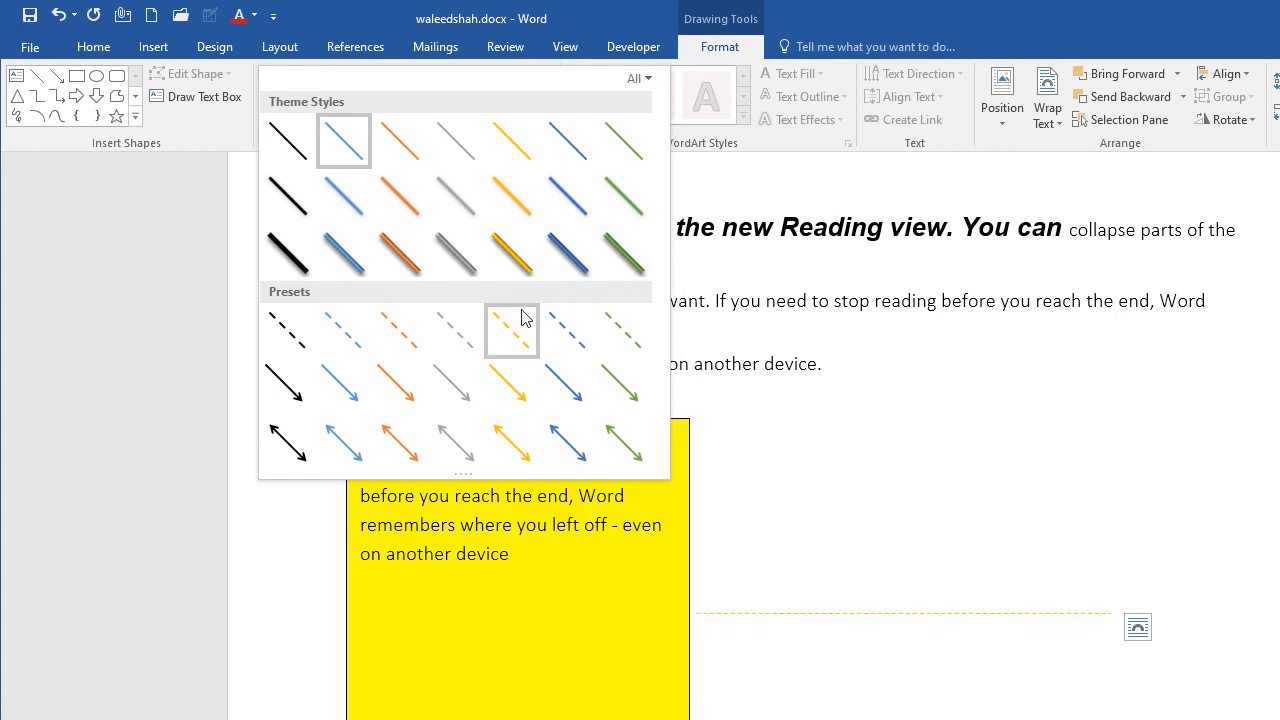
{"action": "left_click", "coordinate": [285, 455]}
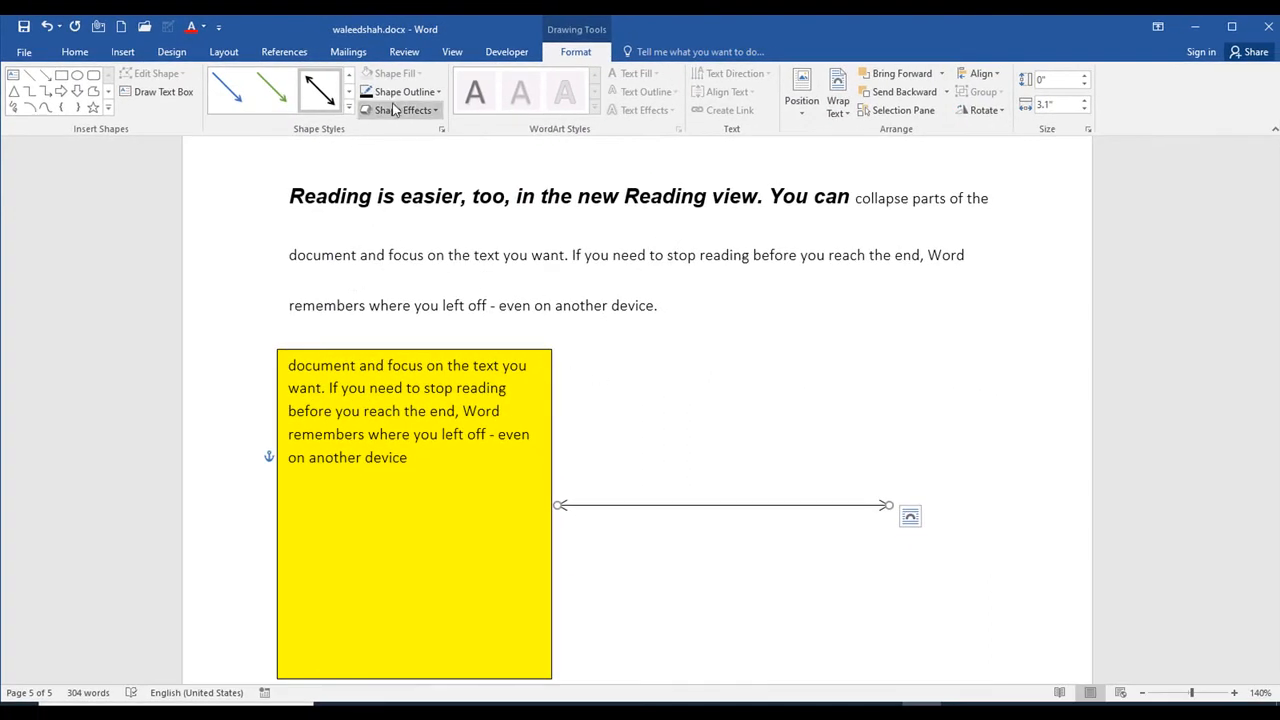
{"action": "left_click", "coordinate": [435, 114]}
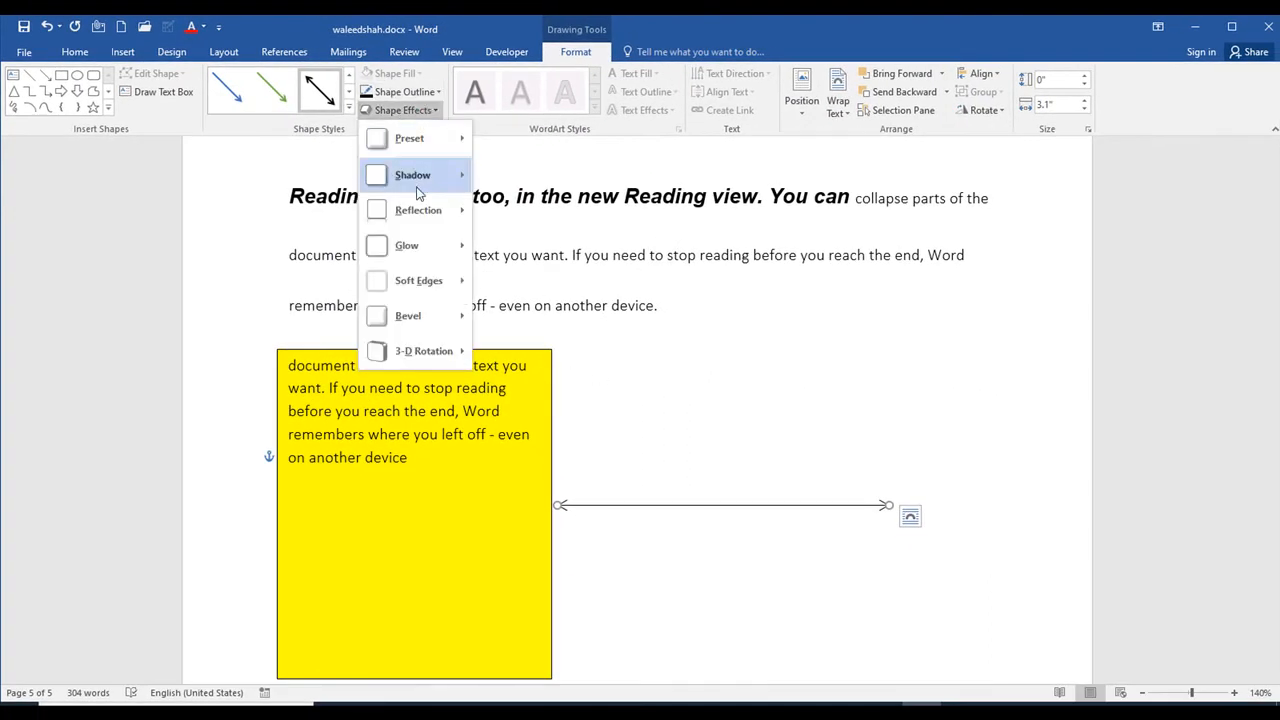
{"action": "mouse_move", "coordinate": [458, 141]}
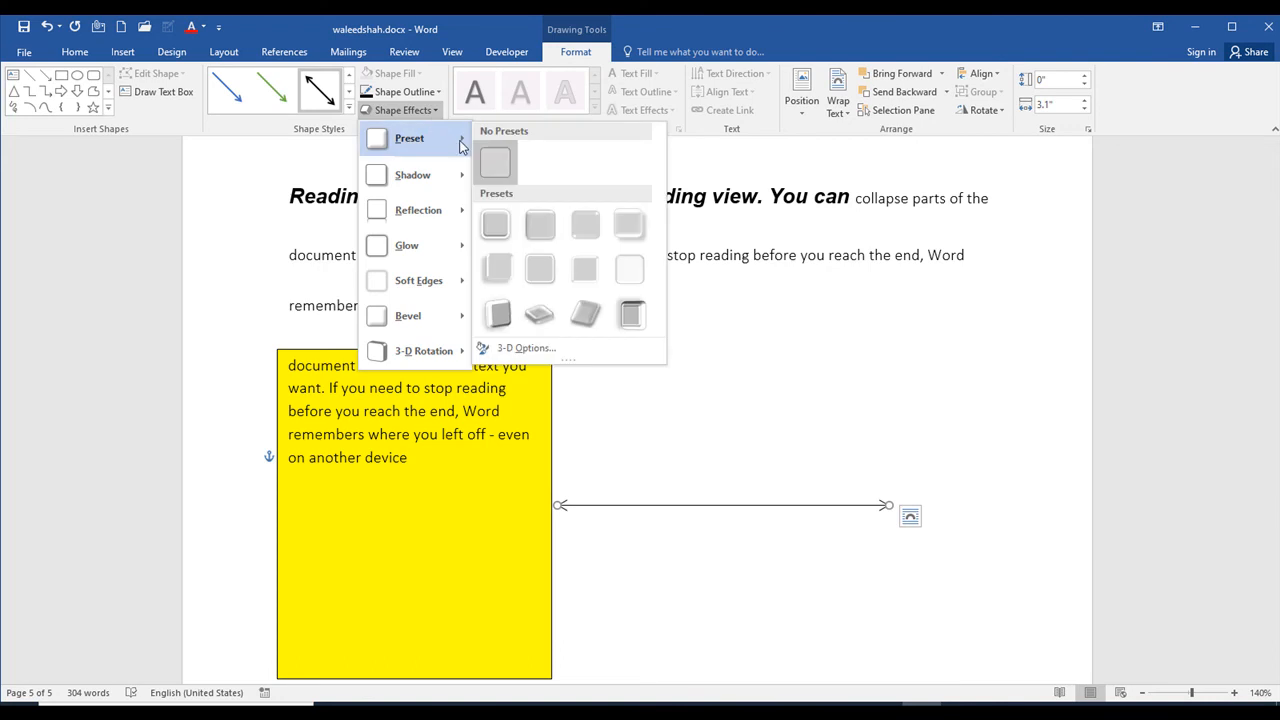
{"action": "left_click", "coordinate": [911, 357]}
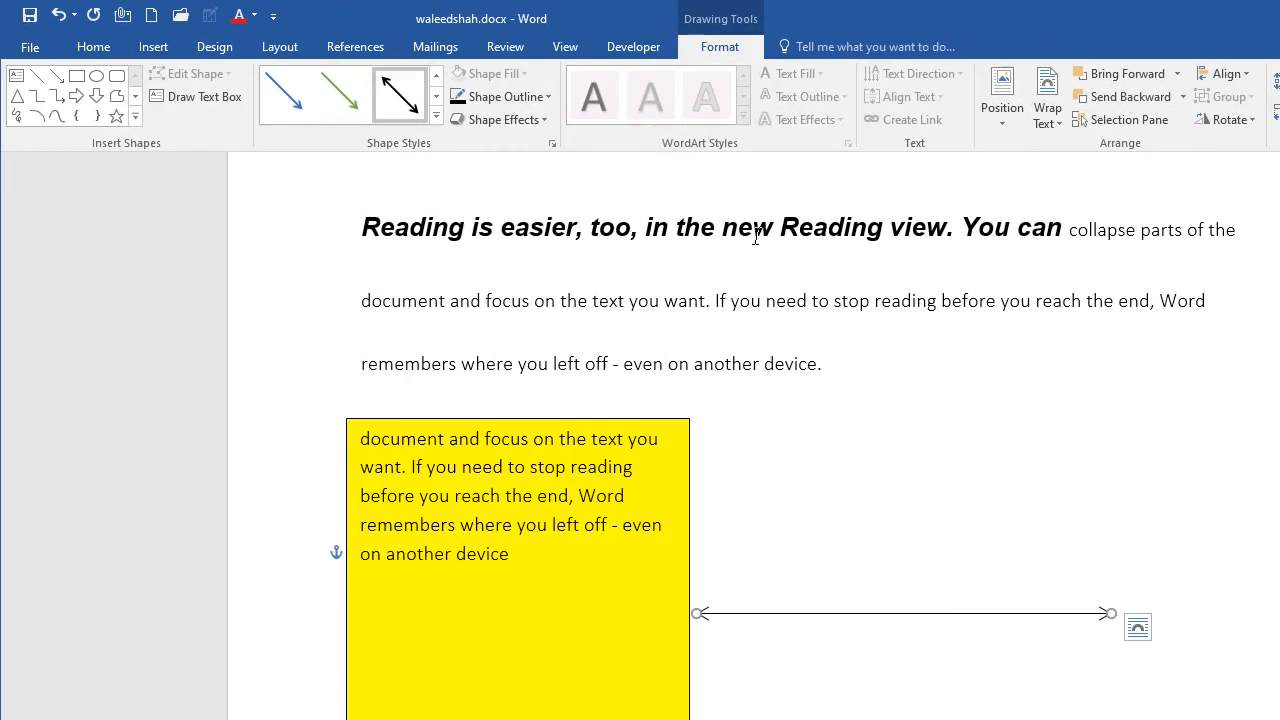
Step: Draw a rectangle about 2.9" high and 2.59" wide over the arrow, beside the yellow text box
{"action": "left_click", "coordinate": [77, 75]}
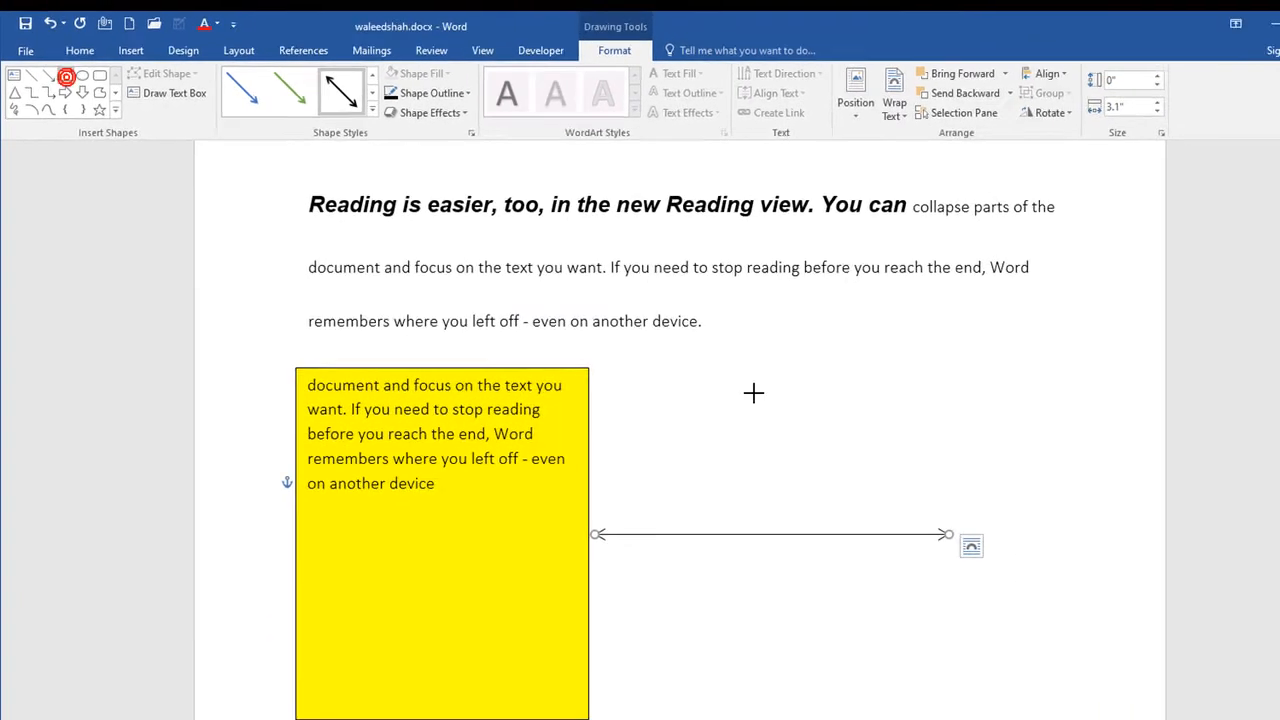
{"action": "left_click_drag", "start_coordinate": [747, 371], "coordinate": [1045, 704]}
{"action": "left_click_drag", "start_coordinate": [838, 366], "coordinate": [718, 365]}
Step: Draw a freeform shape about 3.41" high and 2.09" wide to the right of the blue rectangle and delete it
{"action": "left_click", "coordinate": [93, 91]}
{"action": "mouse_move", "coordinate": [925, 416]}
{"action": "left_mouse_down"}
{"action": "mouse_move", "coordinate": [1070, 672]}
{"action": "mouse_move", "coordinate": [1009, 303]}
{"action": "mouse_move", "coordinate": [954, 401]}
{"action": "mouse_move", "coordinate": [860, 490]}
{"action": "mouse_move", "coordinate": [885, 460]}
{"action": "mouse_move", "coordinate": [965, 440]}
{"action": "mouse_move", "coordinate": [942, 423]}
{"action": "mouse_move", "coordinate": [939, 453]}
{"action": "left_mouse_up"}
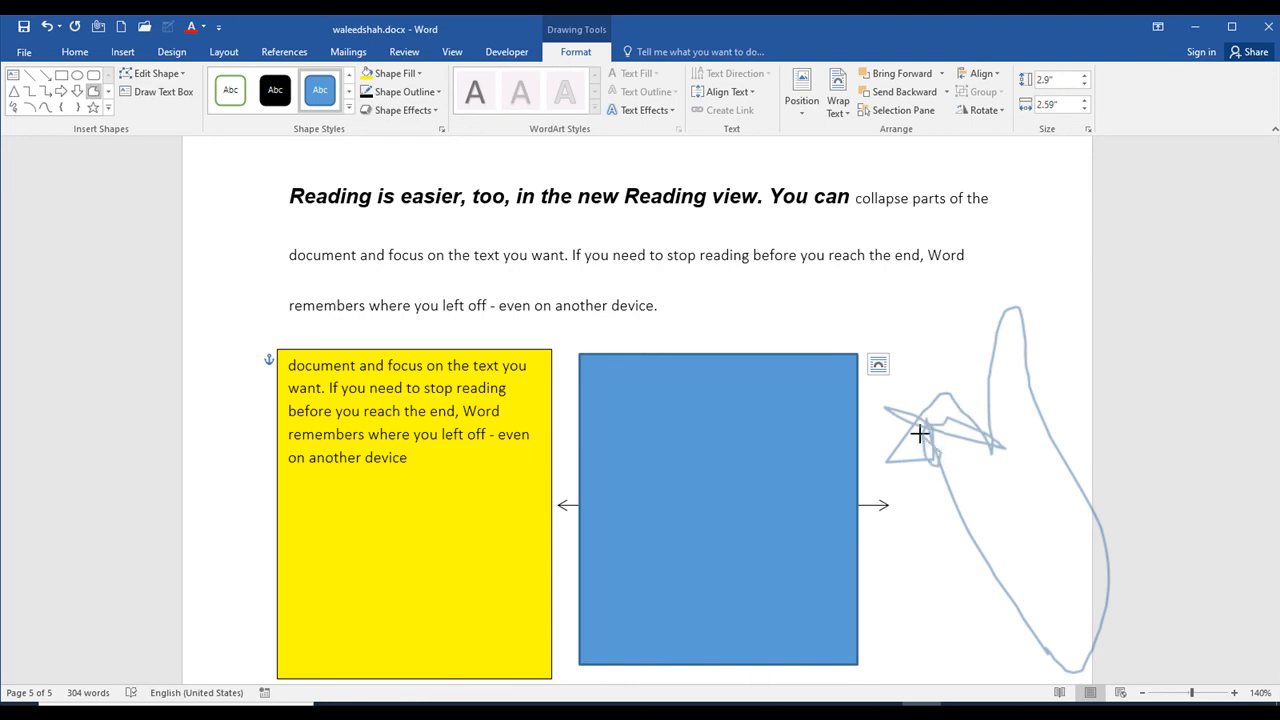
{"action": "key", "text": "Escape"}
{"action": "key", "text": "Escape"}
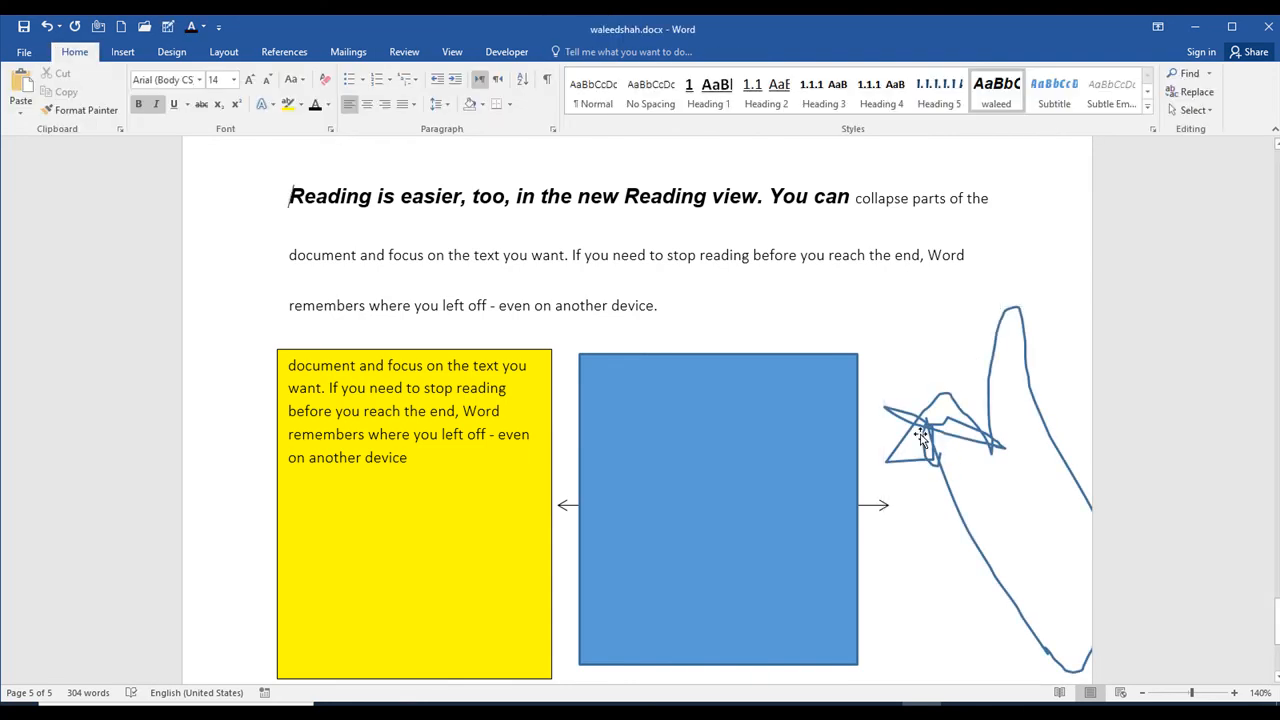
{"action": "left_click", "coordinate": [986, 387]}
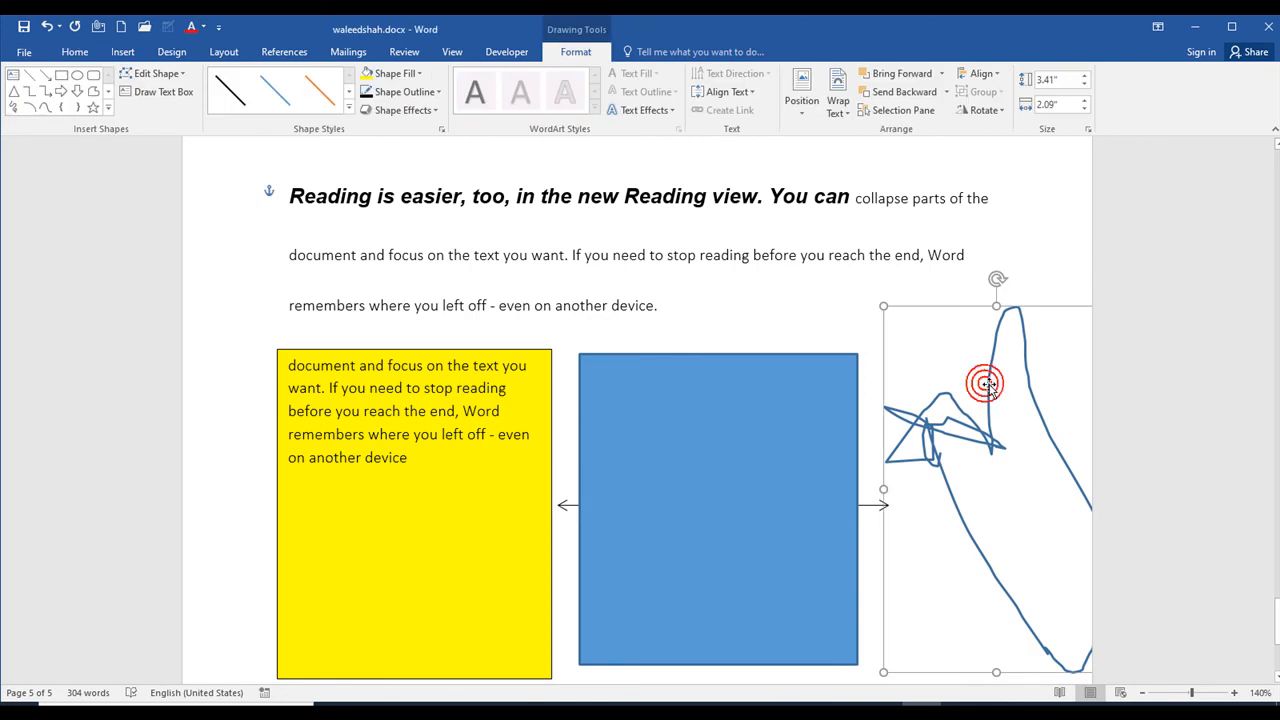
{"action": "key", "text": "Delete"}
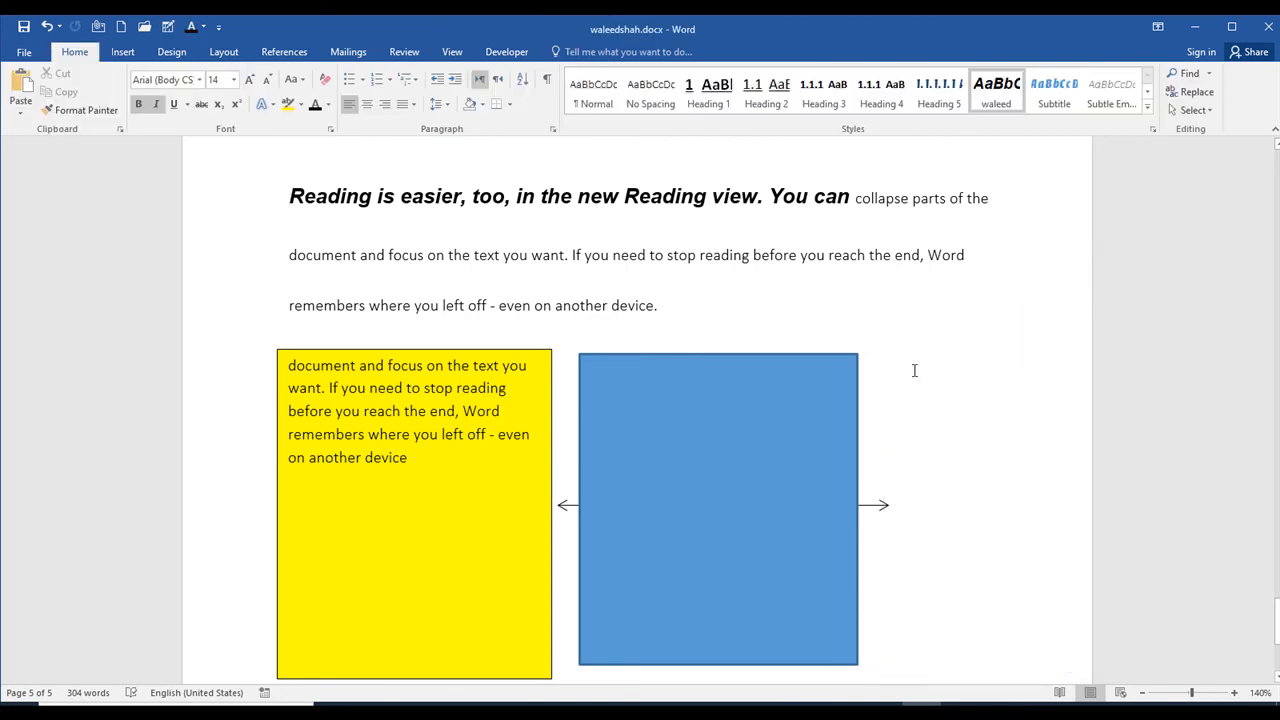
Step: Draw a freehand five-pointed star in the blank area below the yellow text box and delete it
{"action": "left_click", "coordinate": [122, 52]}
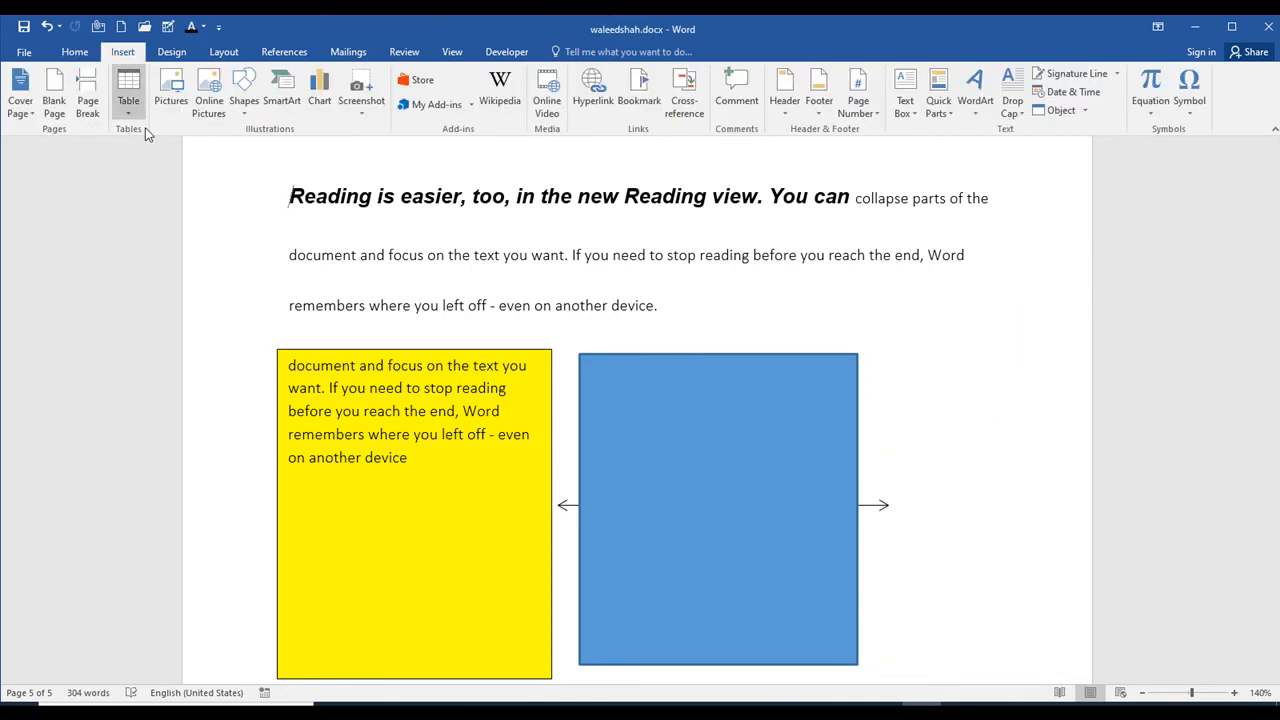
{"action": "left_click", "coordinate": [240, 113]}
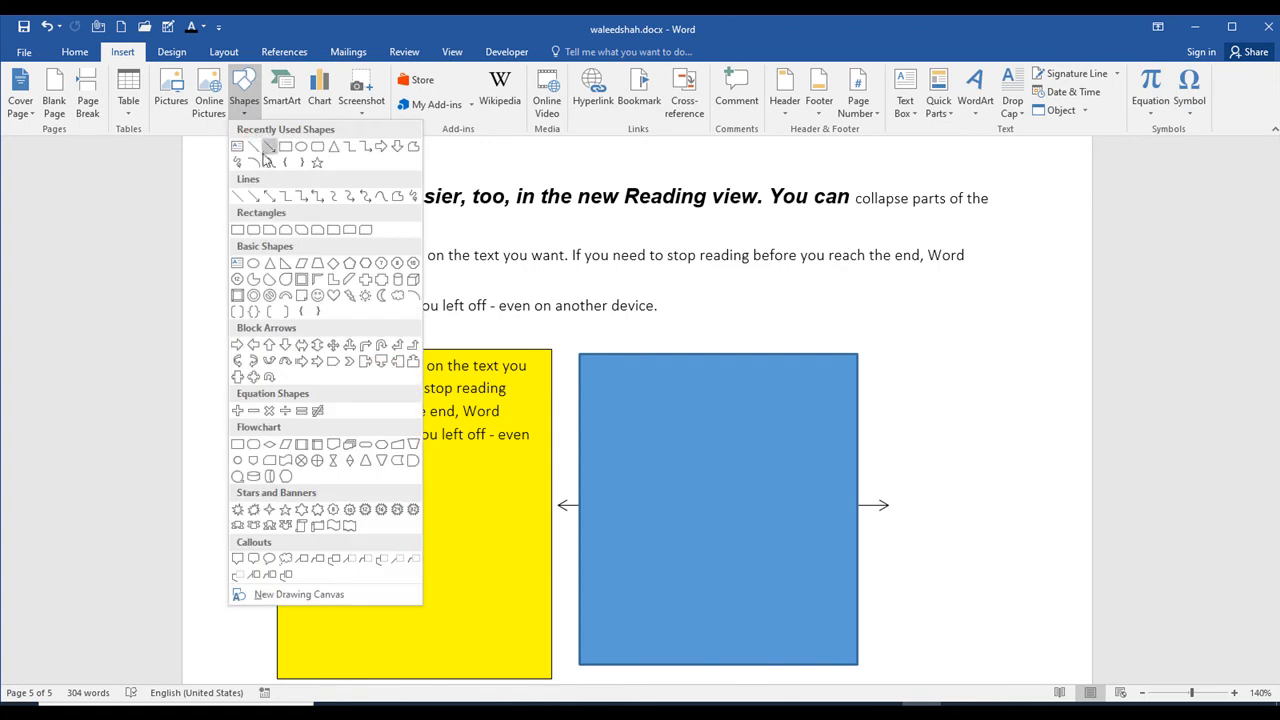
{"action": "left_click", "coordinate": [398, 198]}
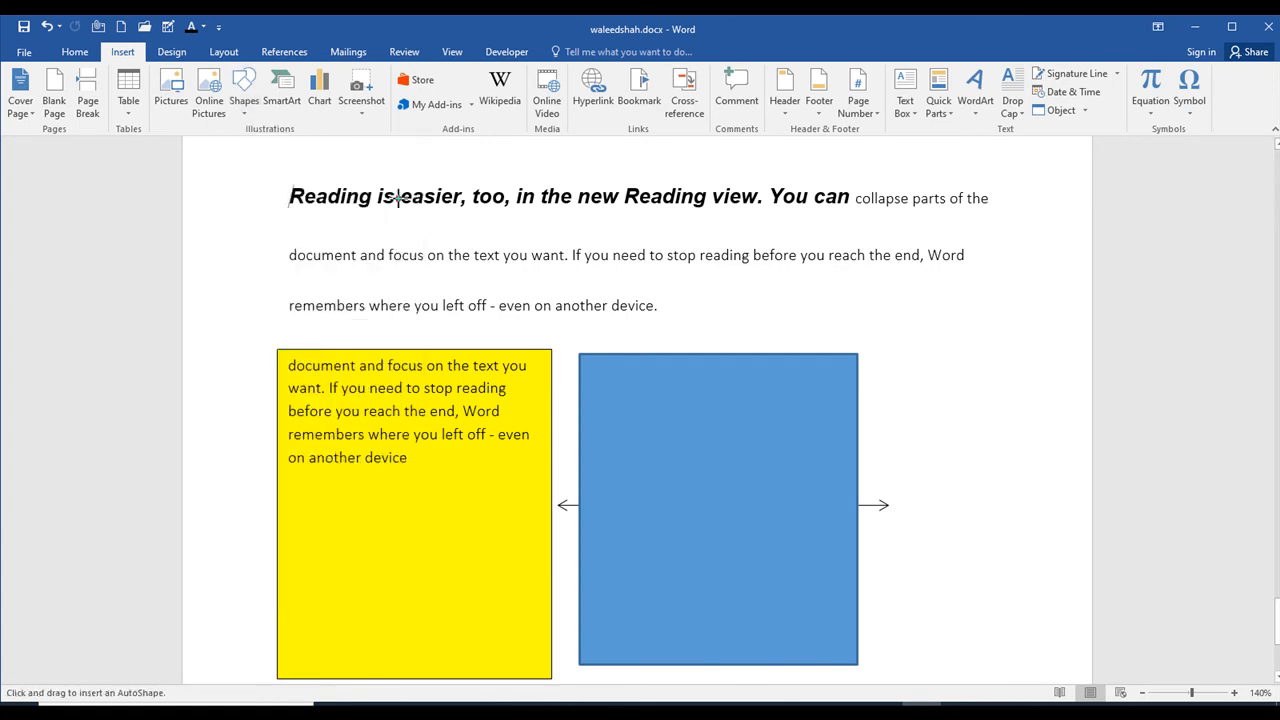
{"action": "scroll", "coordinate": [432, 562], "scroll_direction": "down", "scroll_amount": 3}
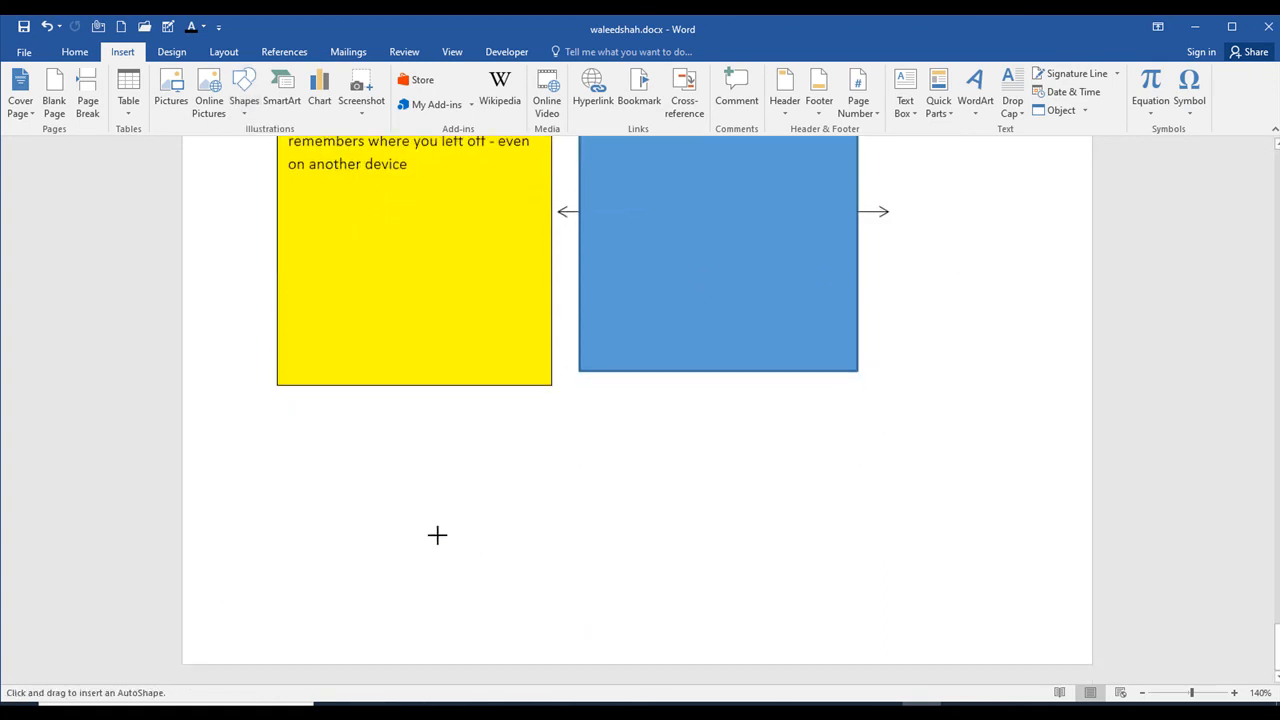
{"action": "mouse_move", "coordinate": [518, 455]}
{"action": "left_mouse_down"}
{"action": "mouse_move", "coordinate": [494, 508]}
{"action": "mouse_move", "coordinate": [524, 449]}
{"action": "mouse_move", "coordinate": [551, 508]}
{"action": "mouse_move", "coordinate": [480, 471]}
{"action": "left_mouse_up"}
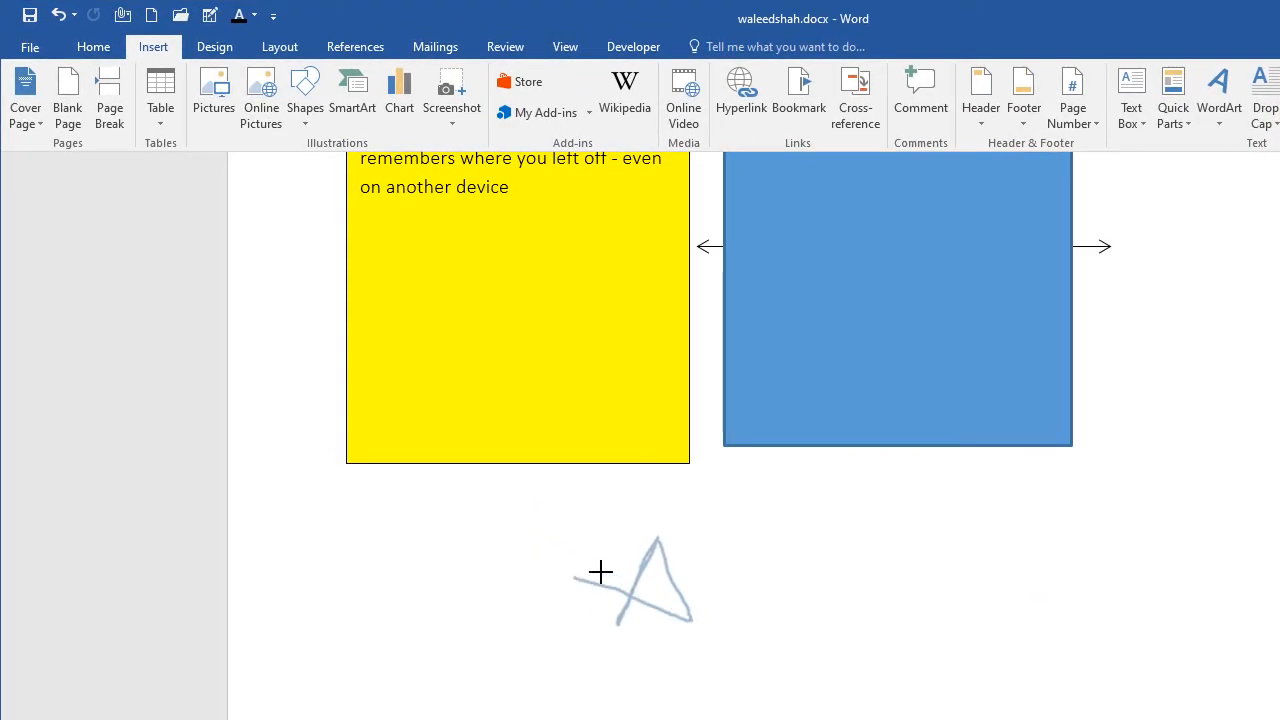
{"action": "mouse_move", "coordinate": [600, 572]}
{"action": "left_mouse_down"}
{"action": "mouse_move", "coordinate": [697, 551]}
{"action": "mouse_move", "coordinate": [611, 620]}
{"action": "mouse_move", "coordinate": [723, 626]}
{"action": "mouse_move", "coordinate": [608, 609]}
{"action": "left_mouse_up"}
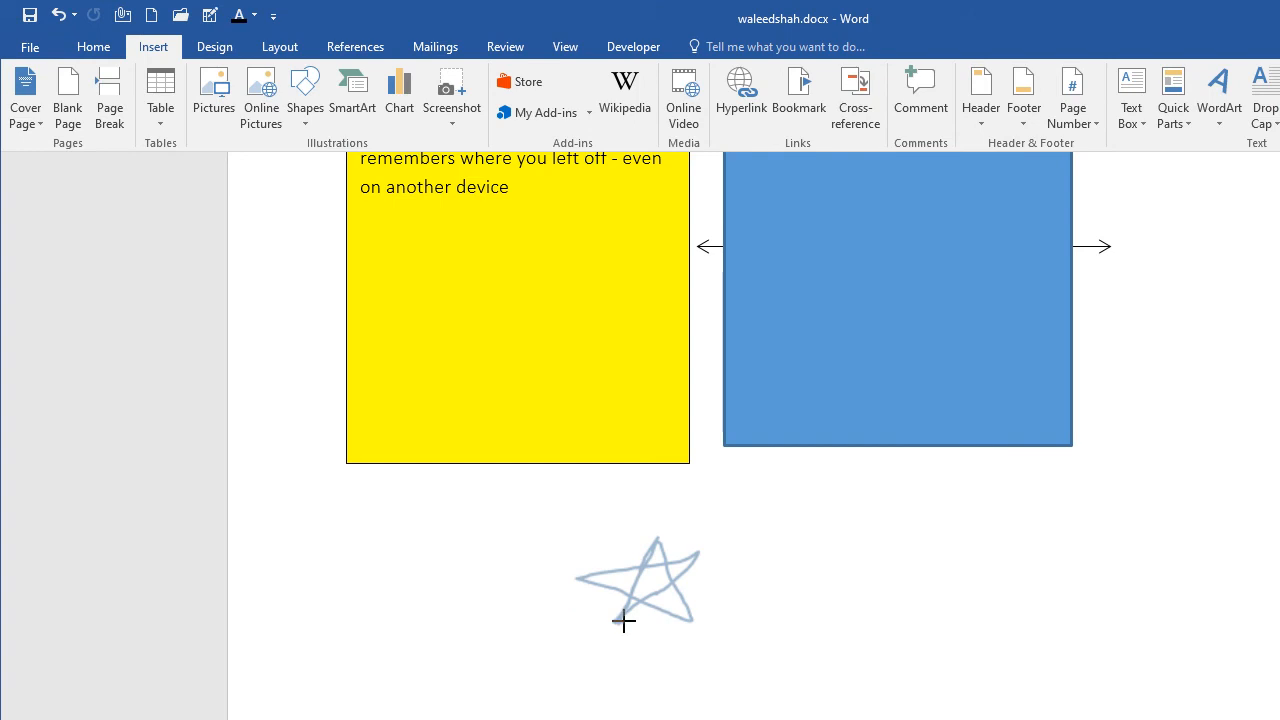
{"action": "double_click", "coordinate": [620, 621]}
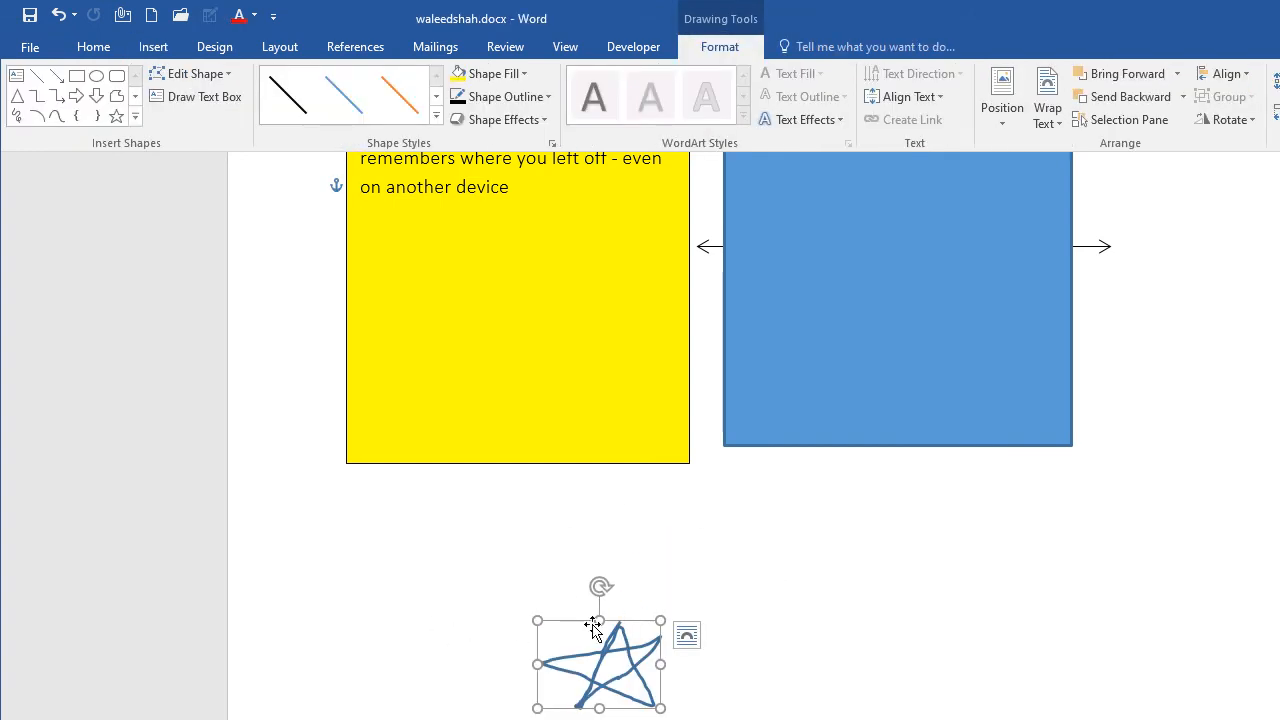
{"action": "key", "text": "Delete"}
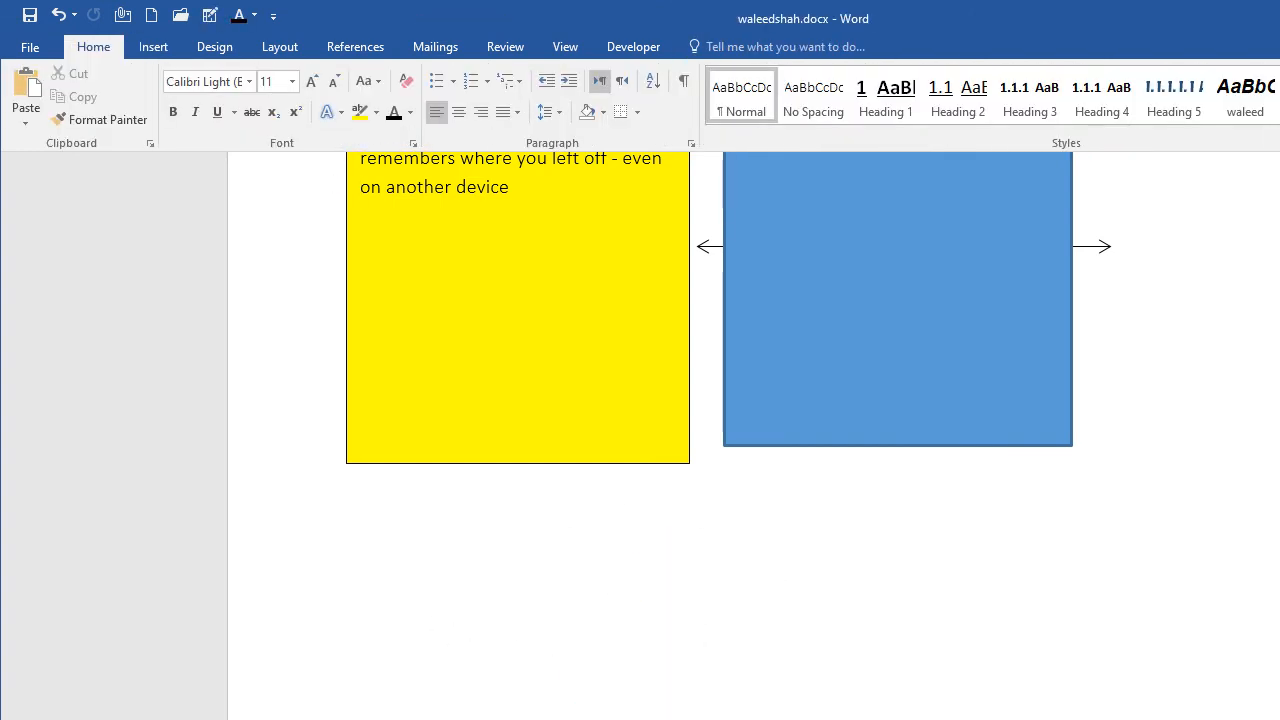
Step: Draw a smiley face shape in the blank area below the yellow and blue boxes and delete it
{"action": "left_click", "coordinate": [157, 48]}
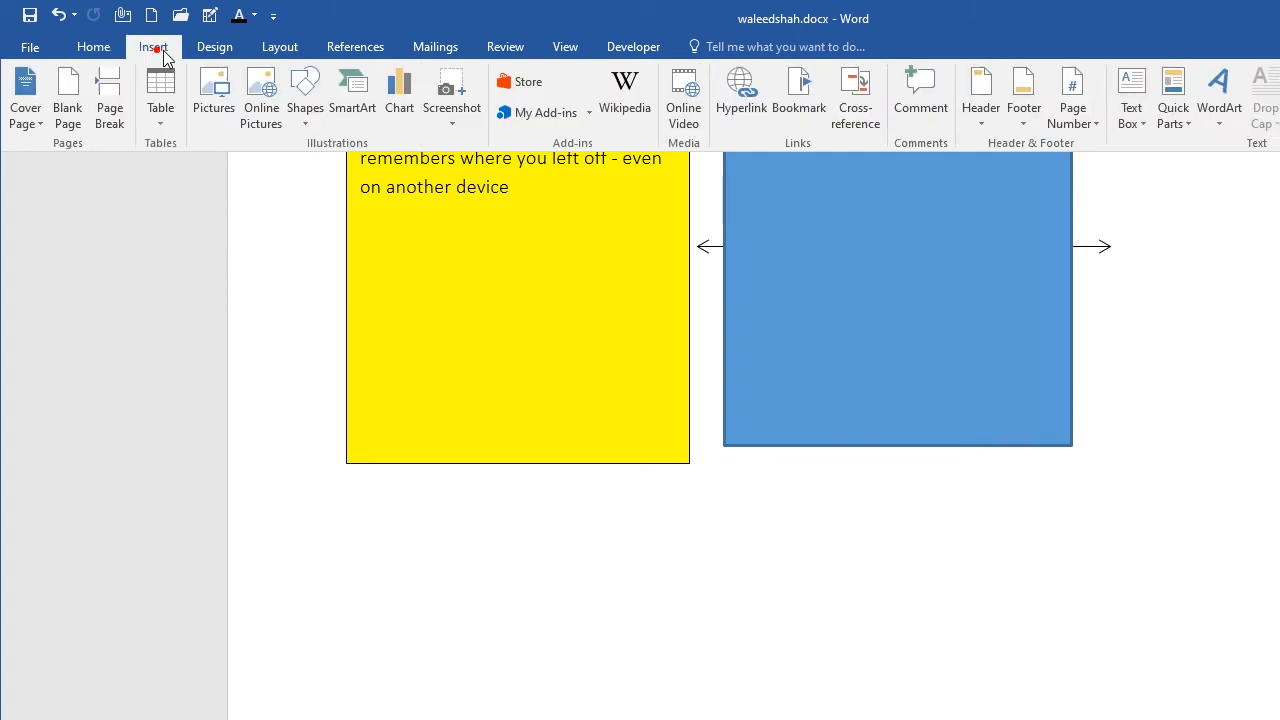
{"action": "left_click", "coordinate": [305, 95]}
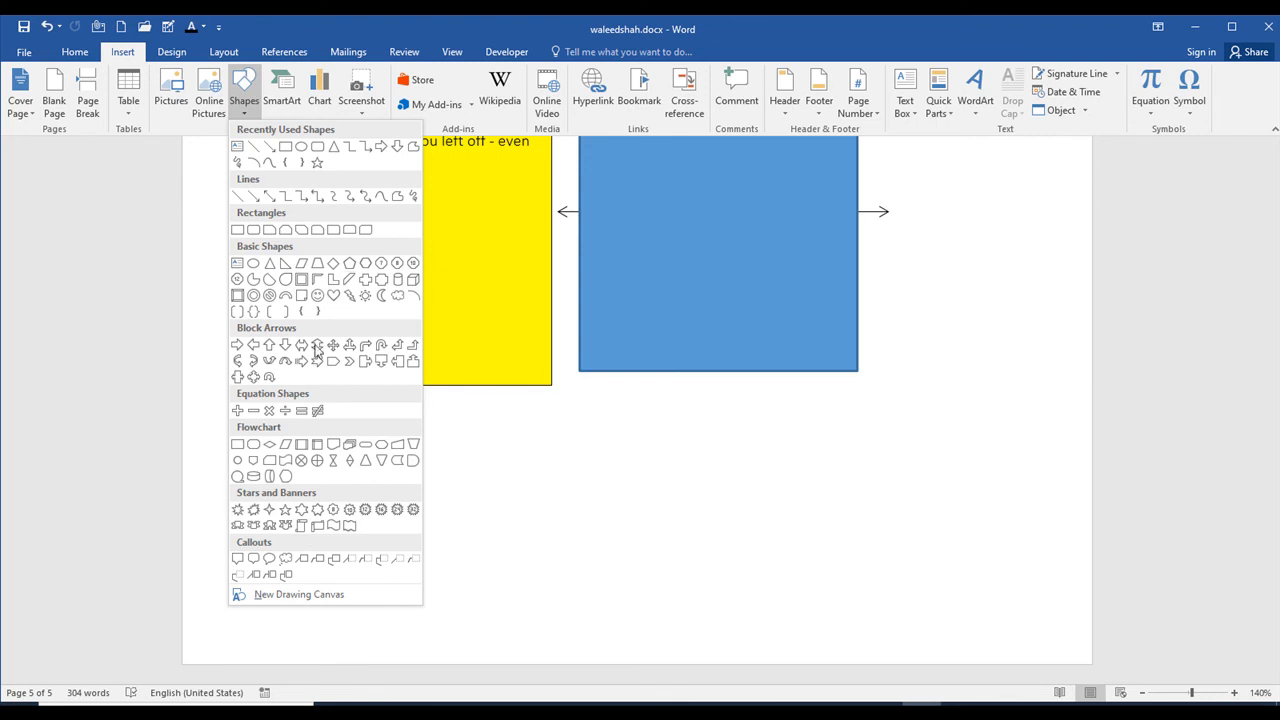
{"action": "left_click", "coordinate": [317, 295]}
{"action": "left_click_drag", "start_coordinate": [537, 492], "coordinate": [686, 629]}
{"action": "key", "text": "Delete"}
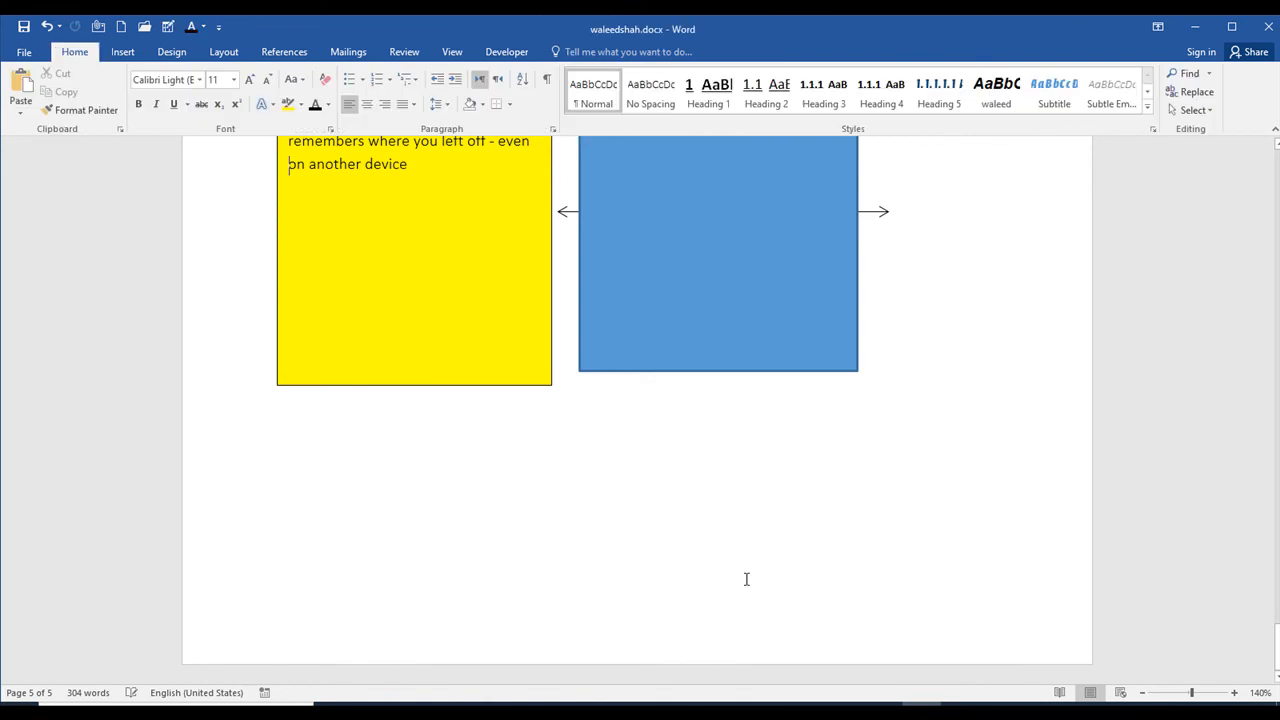
Step: Insert an Inverted Pyramid SmartArt graphic from the Pyramid category
{"action": "left_click", "coordinate": [126, 52]}
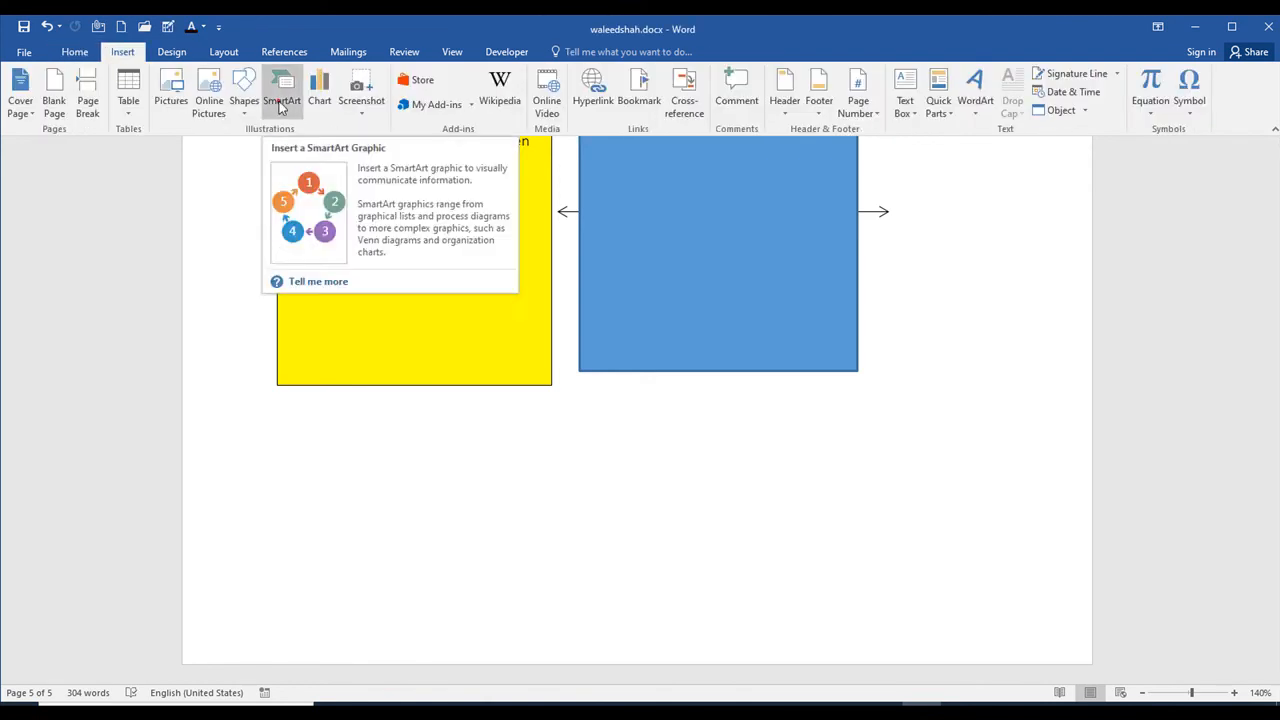
{"action": "left_click", "coordinate": [282, 105]}
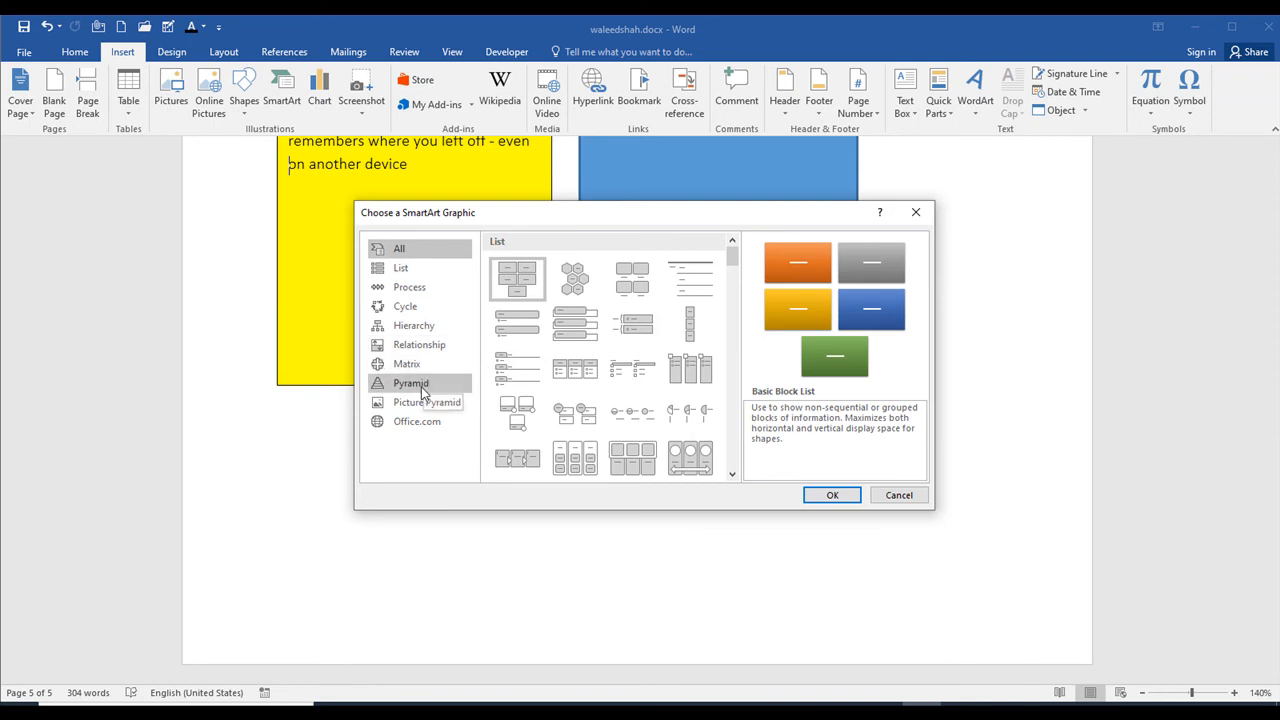
{"action": "left_click", "coordinate": [411, 383]}
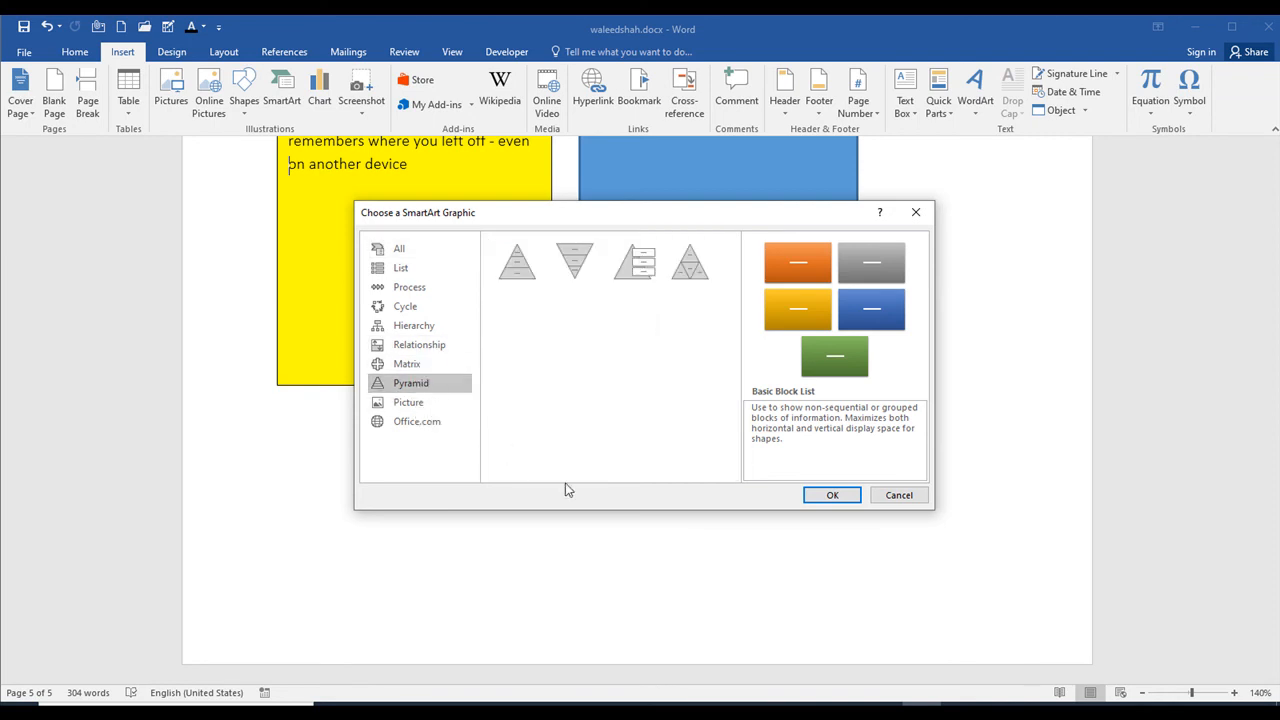
{"action": "left_click", "coordinate": [575, 263]}
{"action": "left_click", "coordinate": [832, 495]}
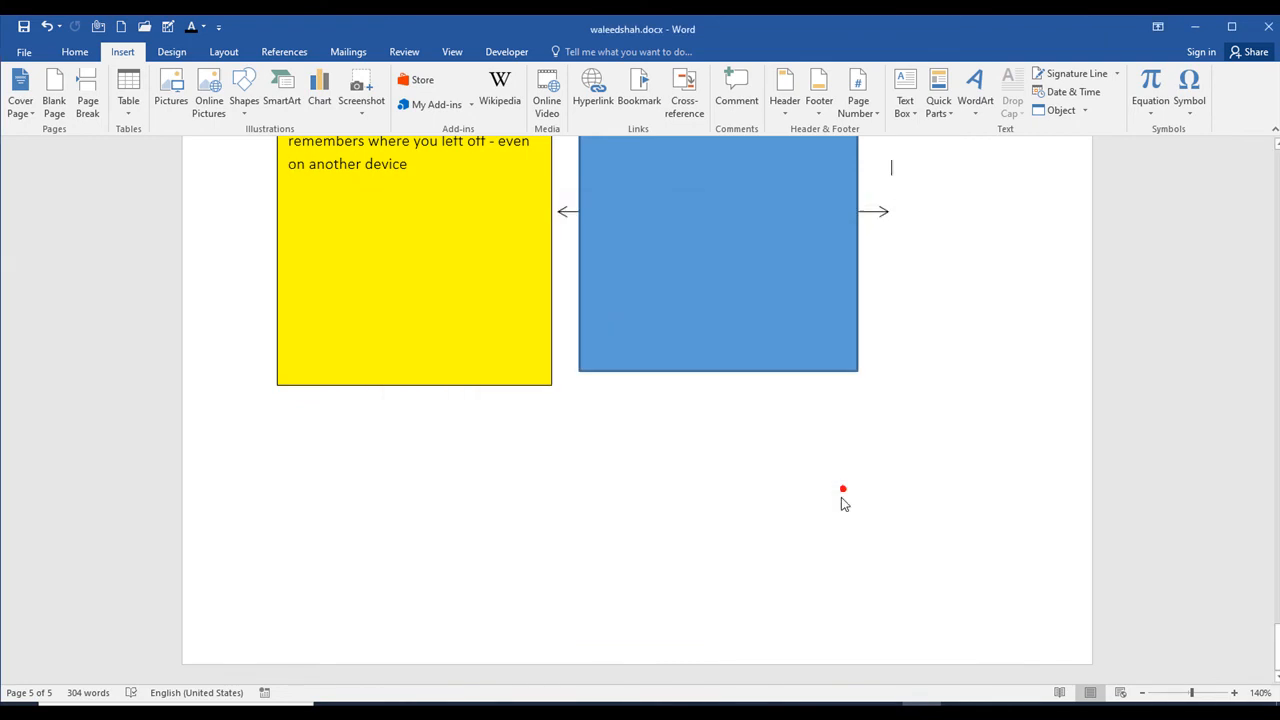
Step: Delete the blue rectangle and the yellow text box covering the inverted pyramid
{"action": "scroll", "coordinate": [716, 454], "scroll_direction": "up", "scroll_amount": 1}
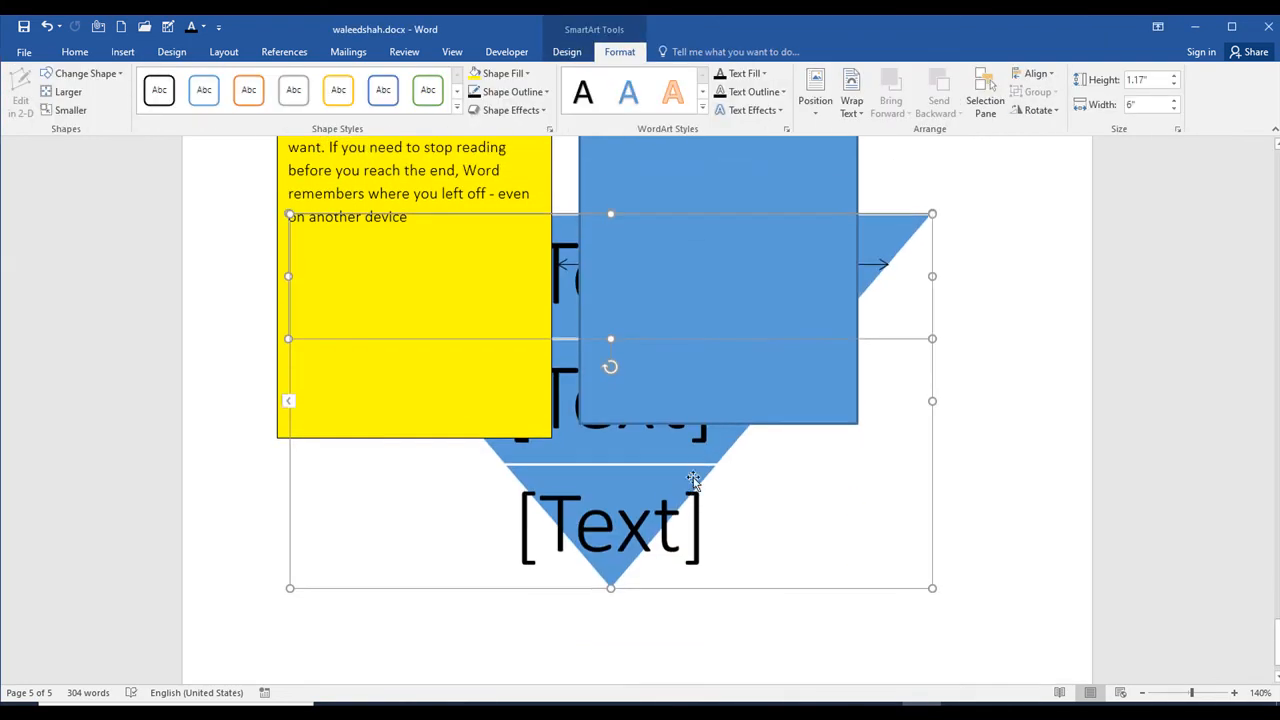
{"action": "scroll", "coordinate": [693, 480], "scroll_direction": "up", "scroll_amount": 2}
{"action": "left_click", "coordinate": [733, 247]}
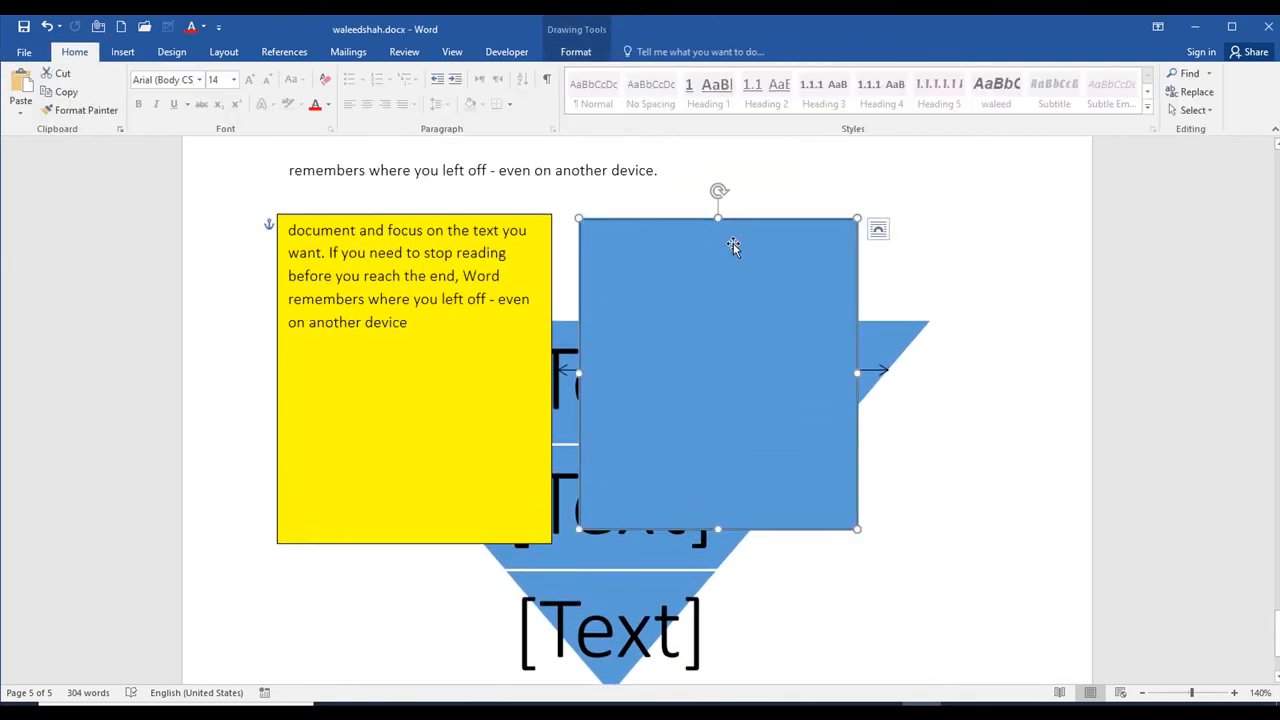
{"action": "key", "text": "Delete"}
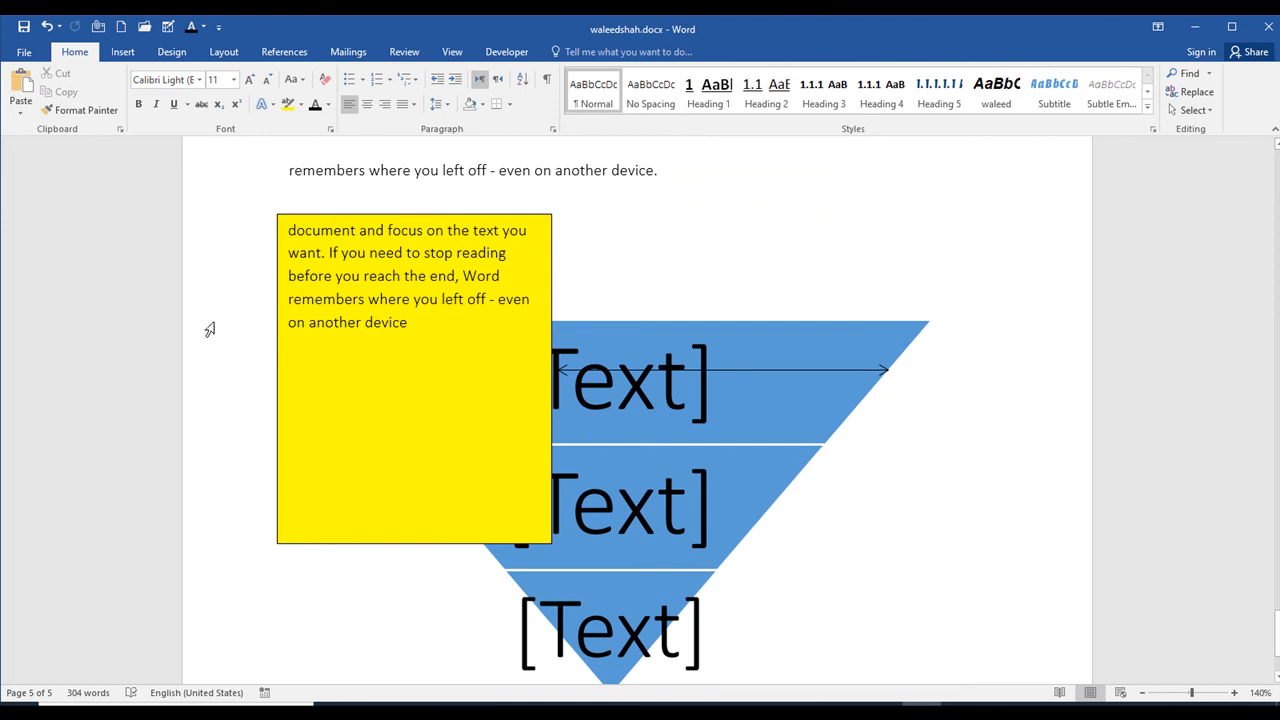
{"action": "left_click", "coordinate": [335, 415]}
{"action": "key", "text": "Delete"}
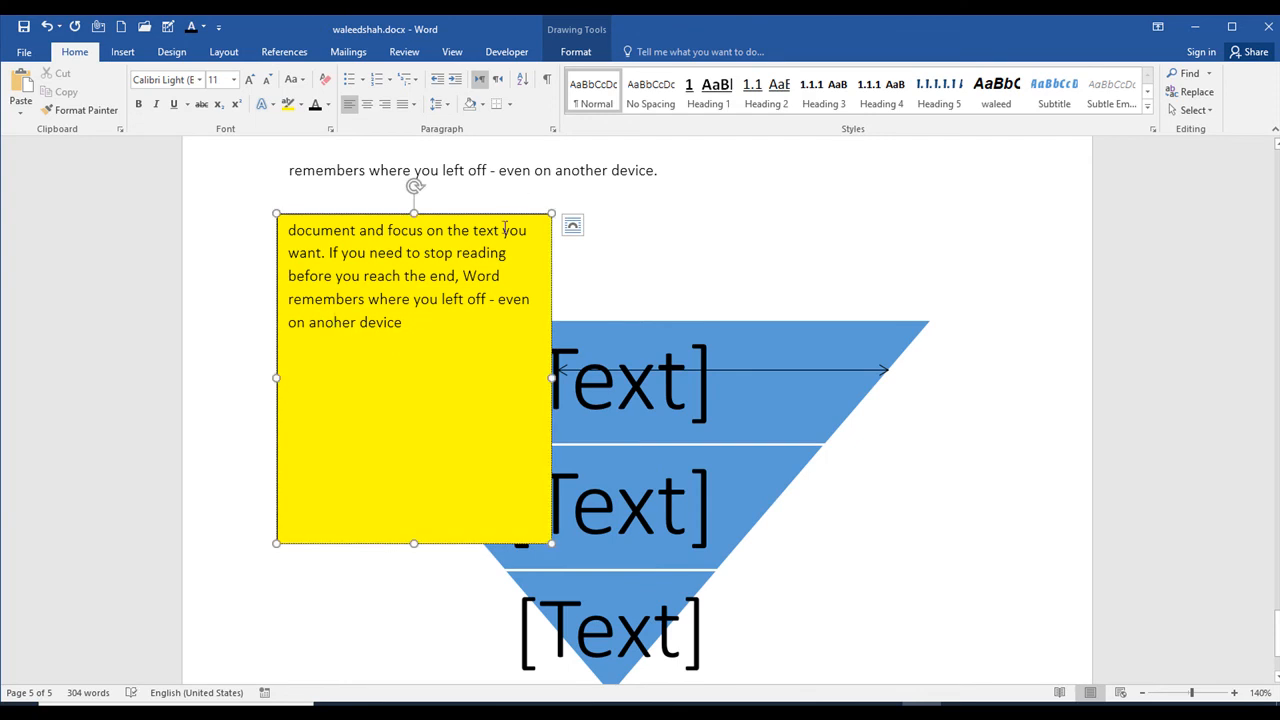
{"action": "left_click", "coordinate": [510, 214]}
{"action": "key", "text": "Delete"}
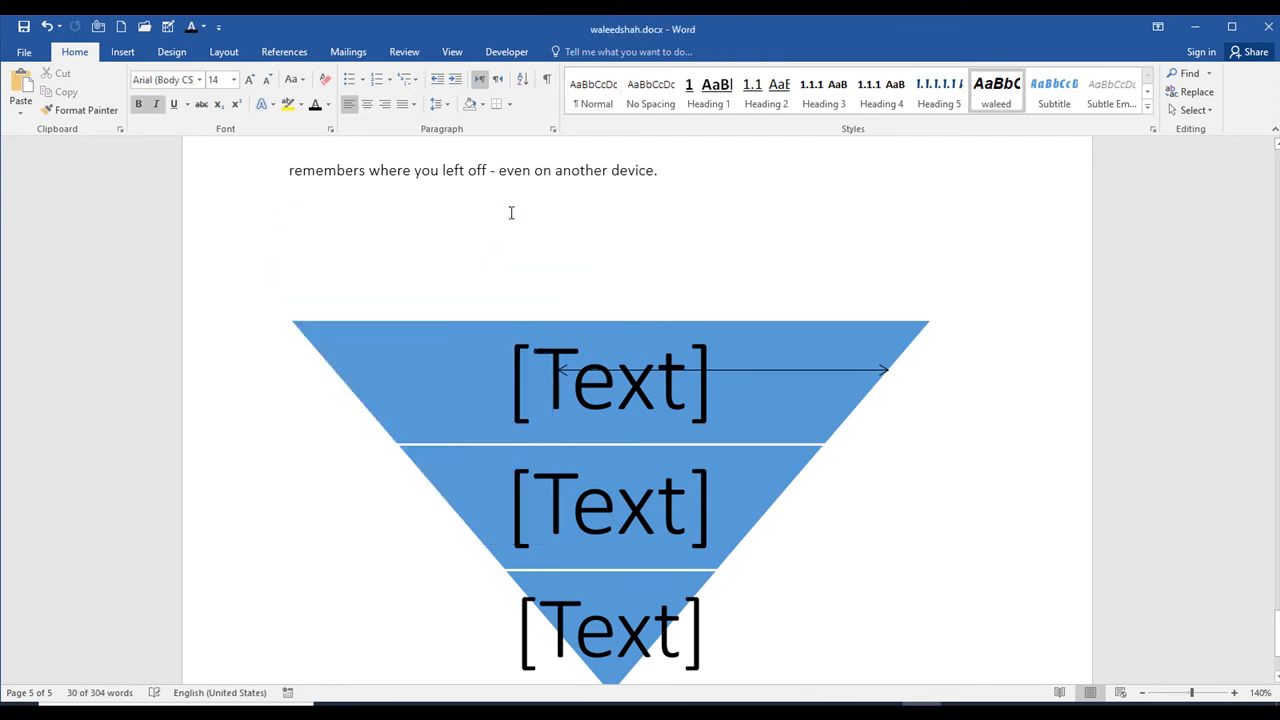
Step: Move the double-headed arrow off the pyramid, up to just below the last line of the paragraph
{"action": "left_click", "coordinate": [578, 392]}
{"action": "left_click_drag", "start_coordinate": [787, 372], "coordinate": [813, 183]}
{"action": "left_click", "coordinate": [710, 365]}
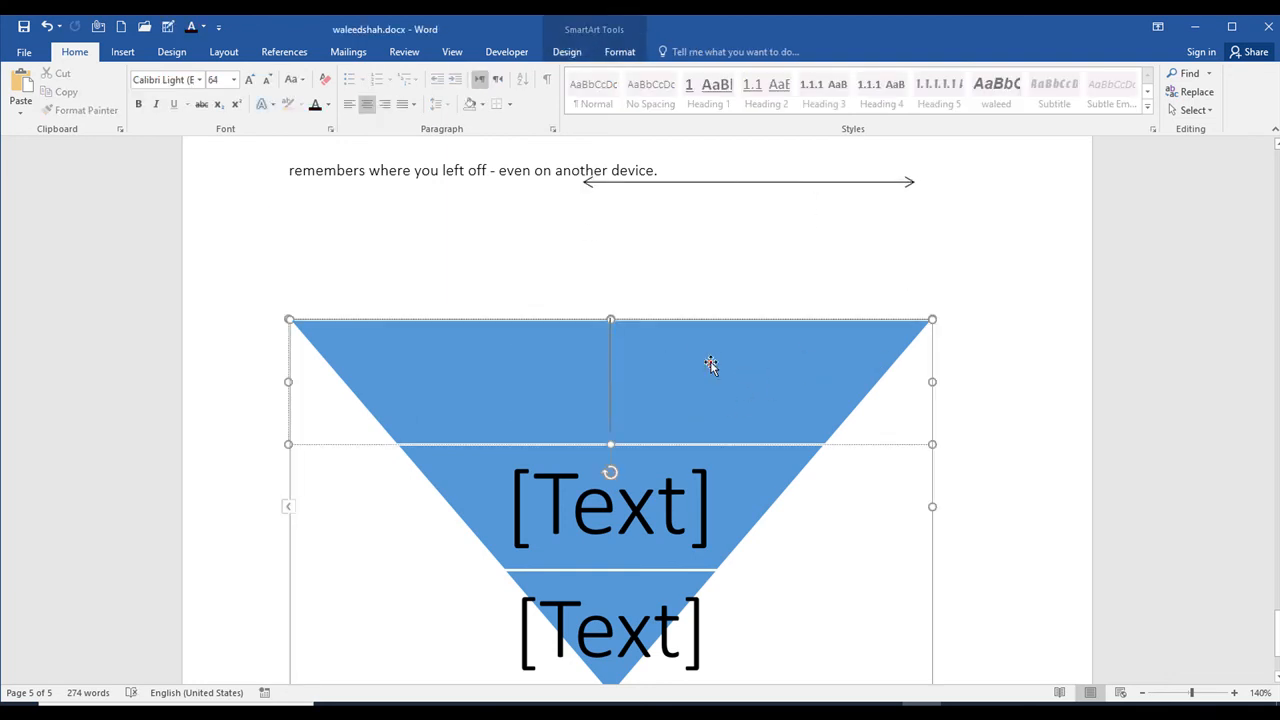
Step: Preview the 3-D SmartArt styles on the inverted pyramid without applying one
{"action": "left_click", "coordinate": [710, 365]}
{"action": "double_click", "coordinate": [660, 374]}
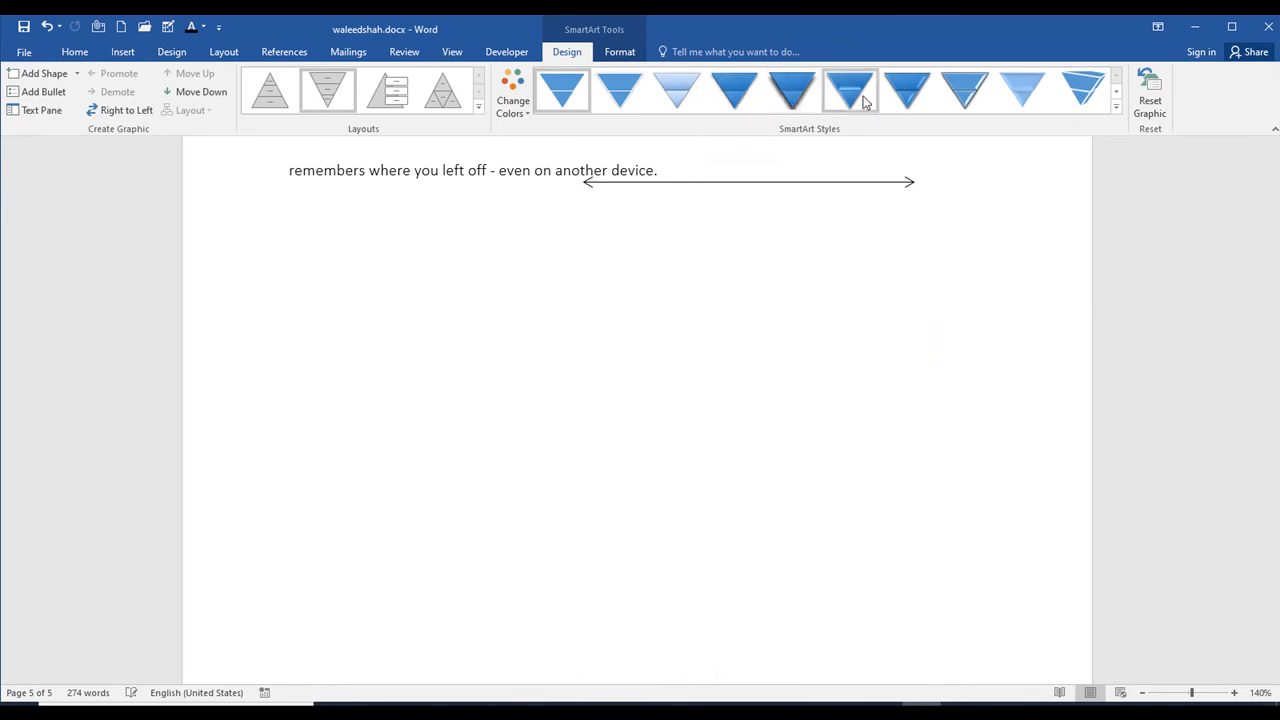
{"action": "left_click", "coordinate": [1116, 106]}
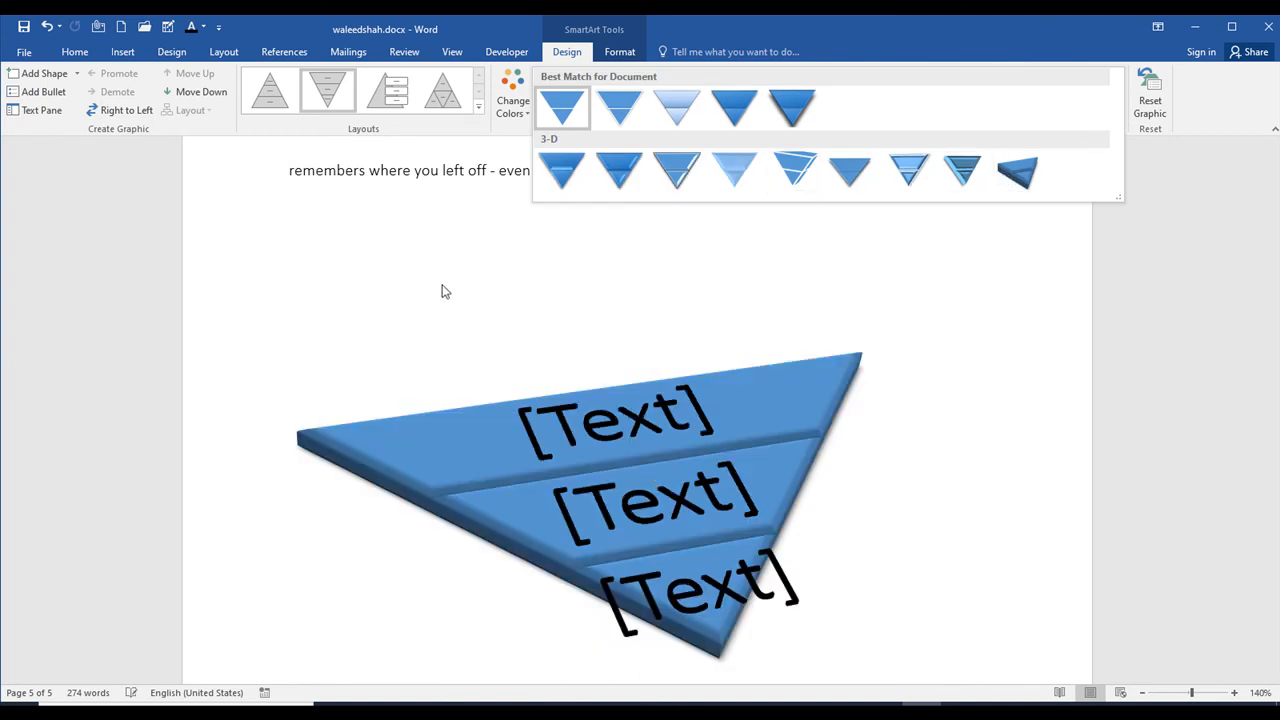
{"action": "left_click", "coordinate": [449, 323]}
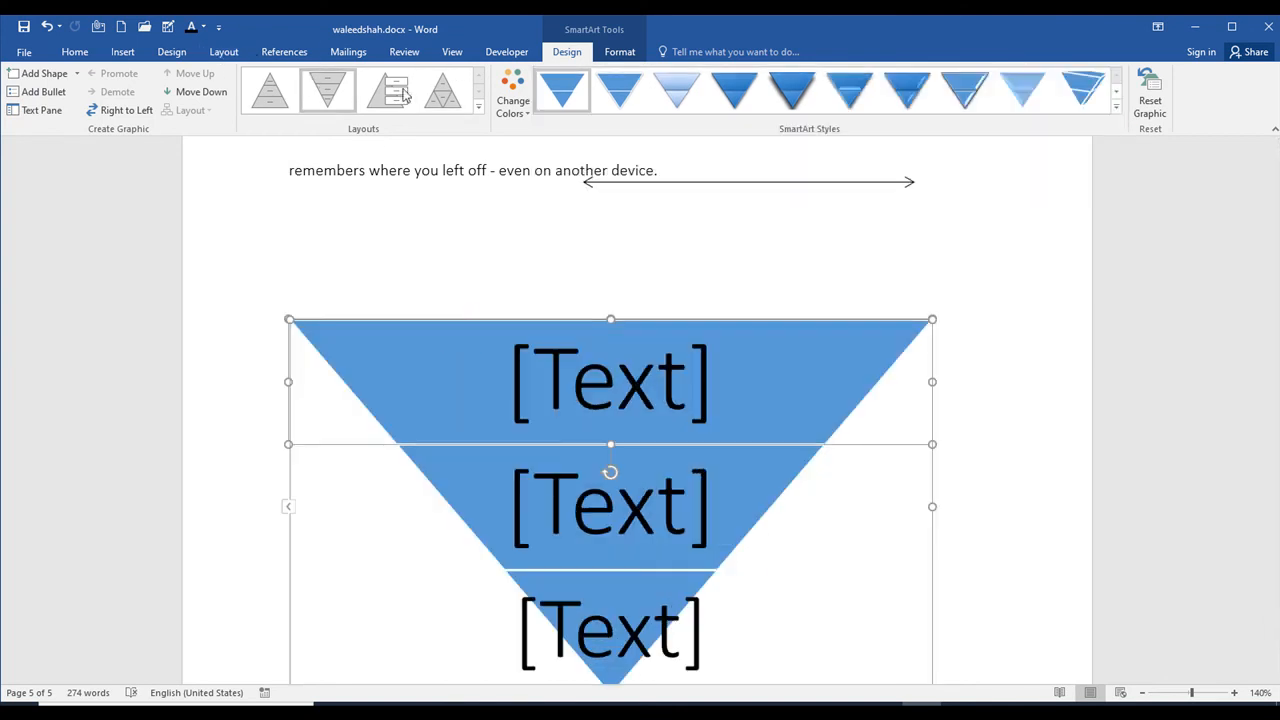
Step: Browse the SmartArt layouts, including the Office.com, Picture and Relationship categories, without inserting one
{"action": "left_click", "coordinate": [125, 48]}
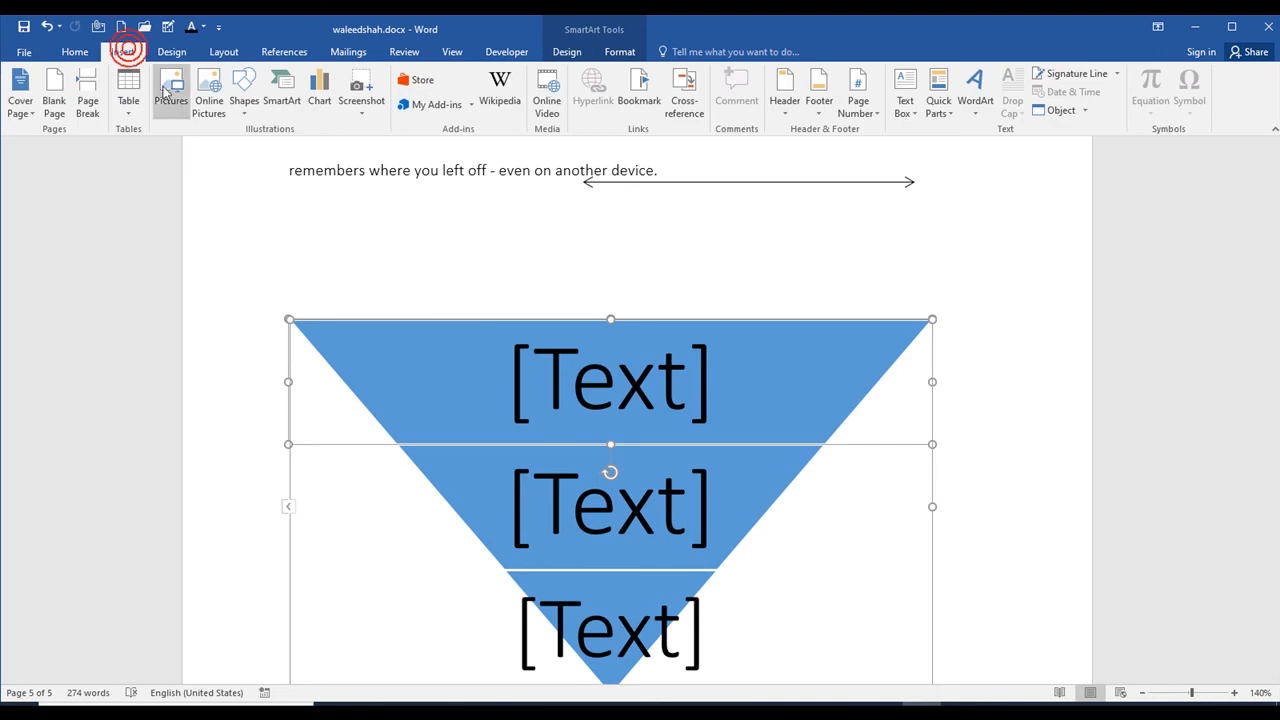
{"action": "left_click", "coordinate": [245, 112]}
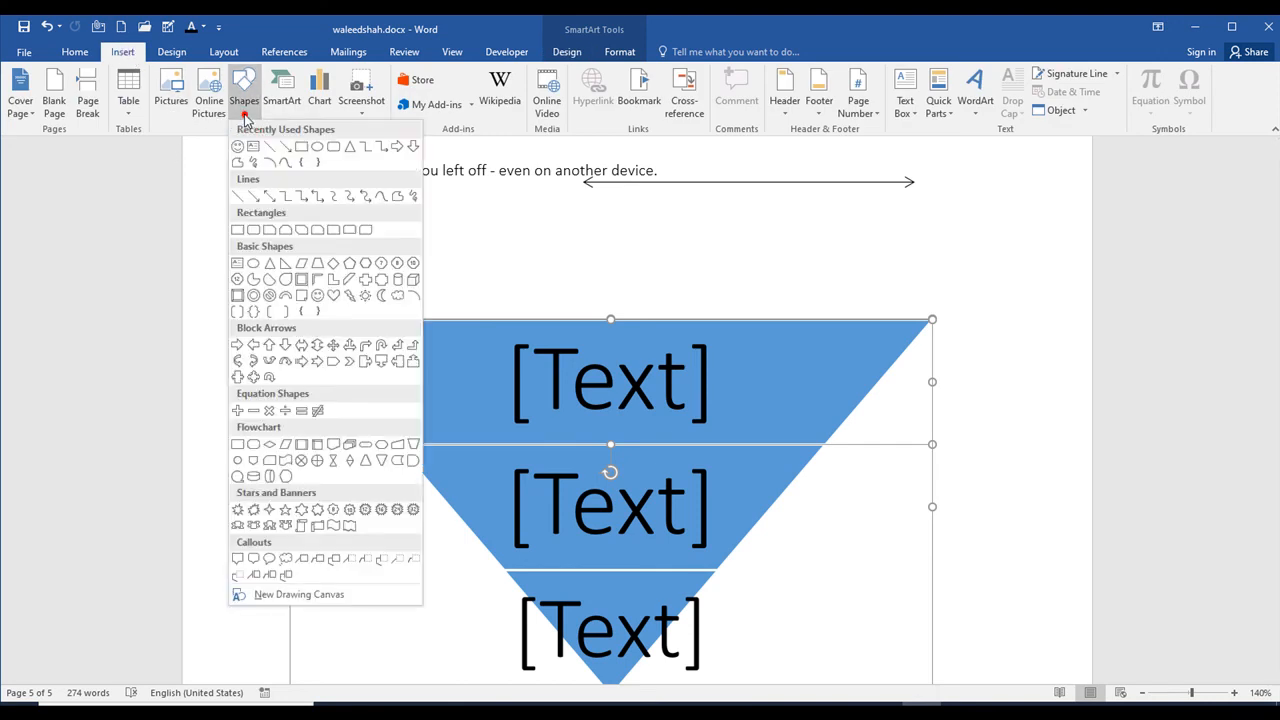
{"action": "left_click", "coordinate": [289, 106]}
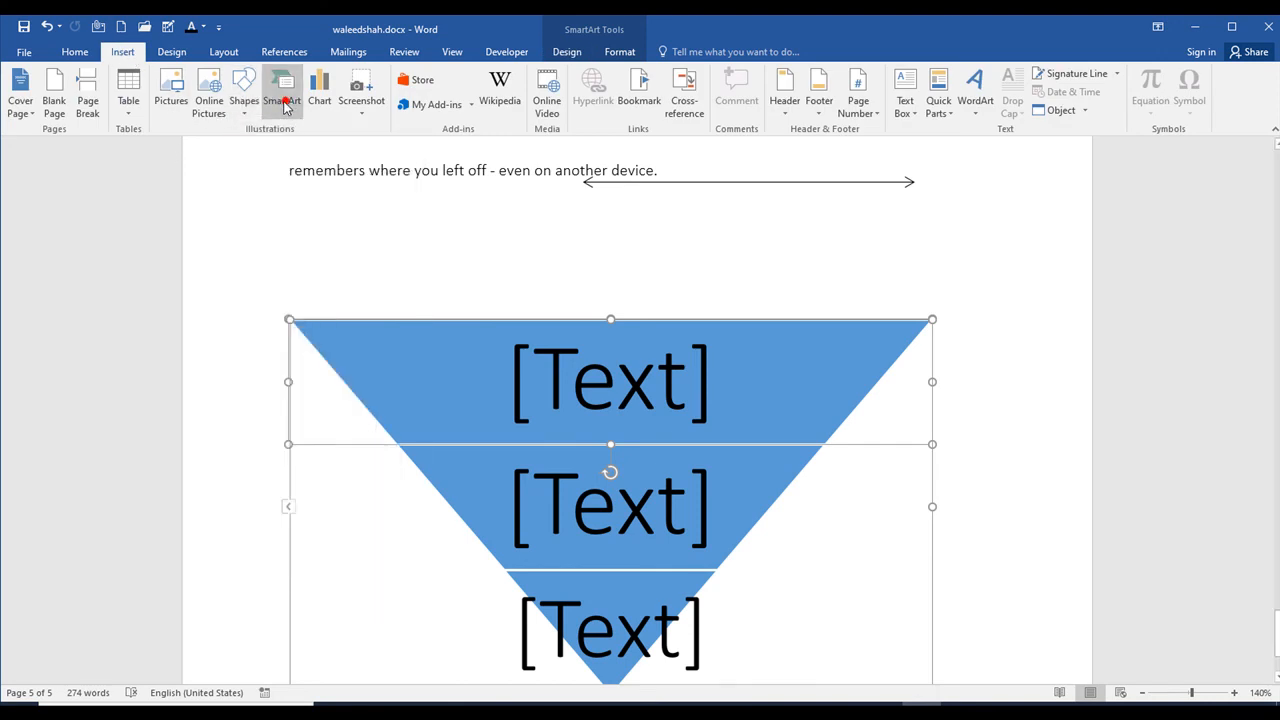
{"action": "scroll", "coordinate": [658, 366], "scroll_direction": "down", "scroll_amount": 3}
{"action": "scroll", "coordinate": [658, 366], "scroll_direction": "down", "scroll_amount": 10}
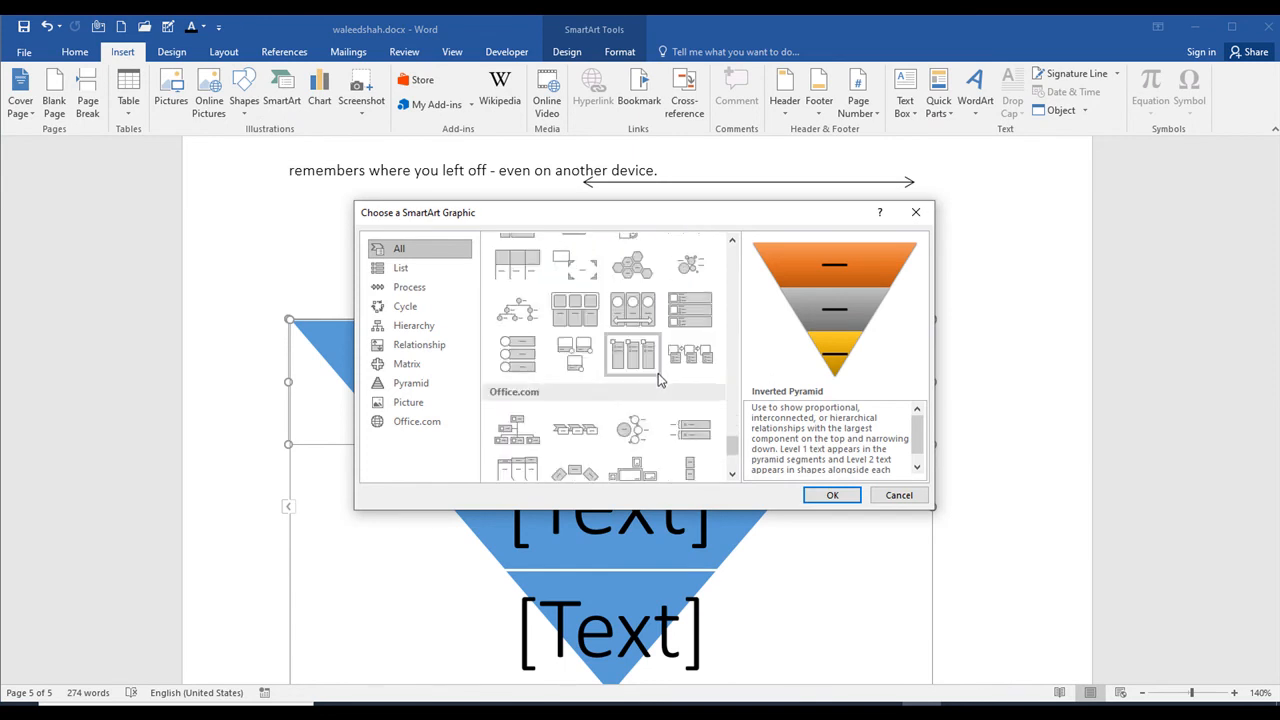
{"action": "scroll", "coordinate": [582, 405], "scroll_direction": "down", "scroll_amount": 6}
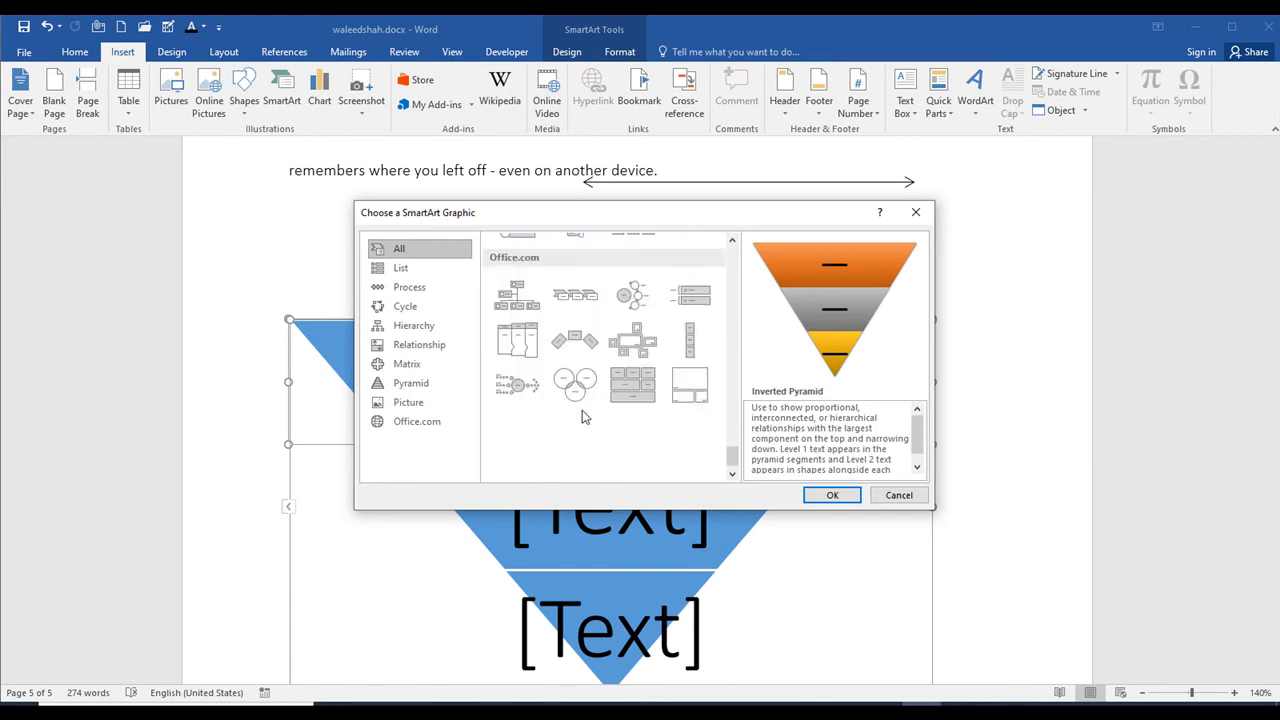
{"action": "scroll", "coordinate": [598, 408], "scroll_direction": "up", "scroll_amount": 7}
{"action": "scroll", "coordinate": [614, 422], "scroll_direction": "down", "scroll_amount": 5}
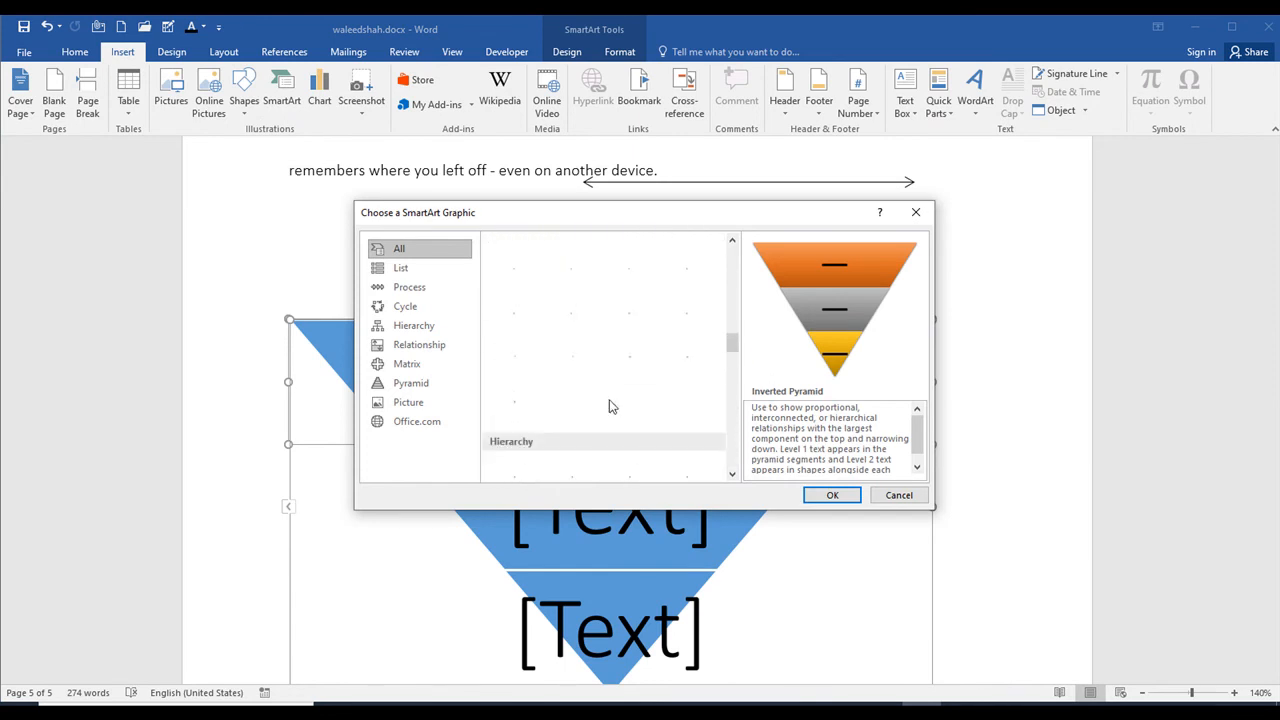
{"action": "left_click", "coordinate": [434, 422]}
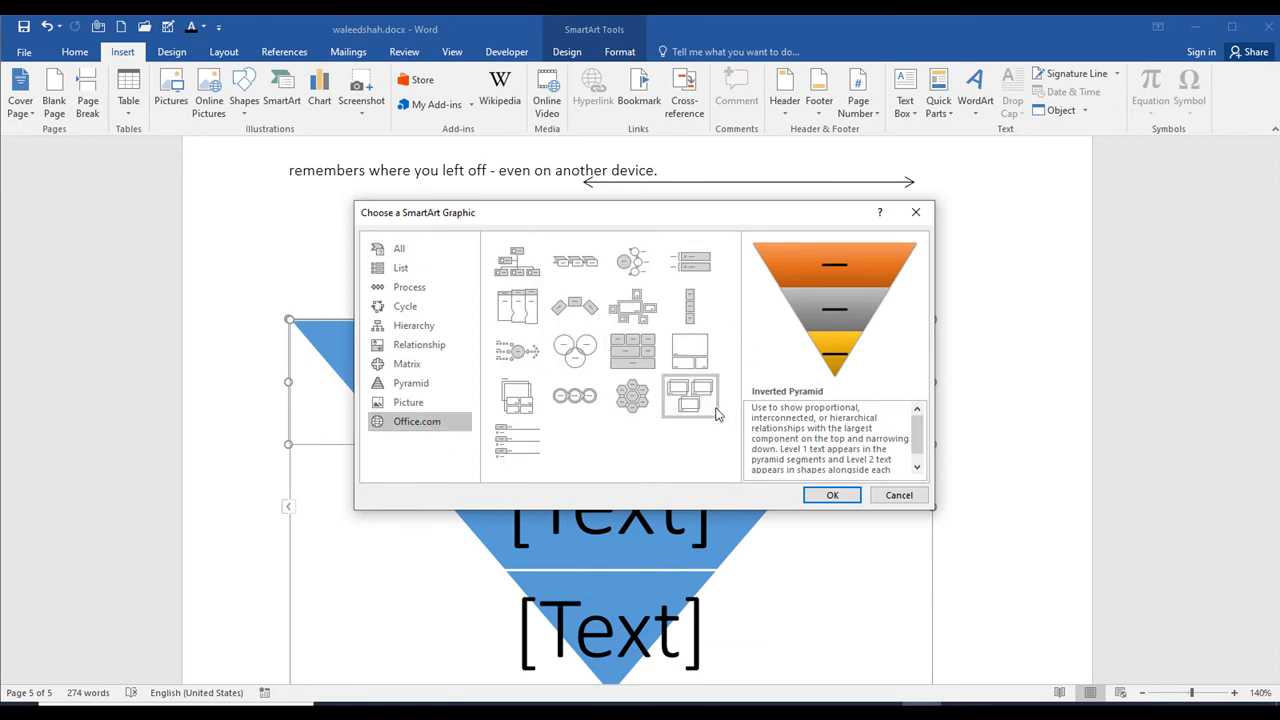
{"action": "left_click", "coordinate": [404, 402]}
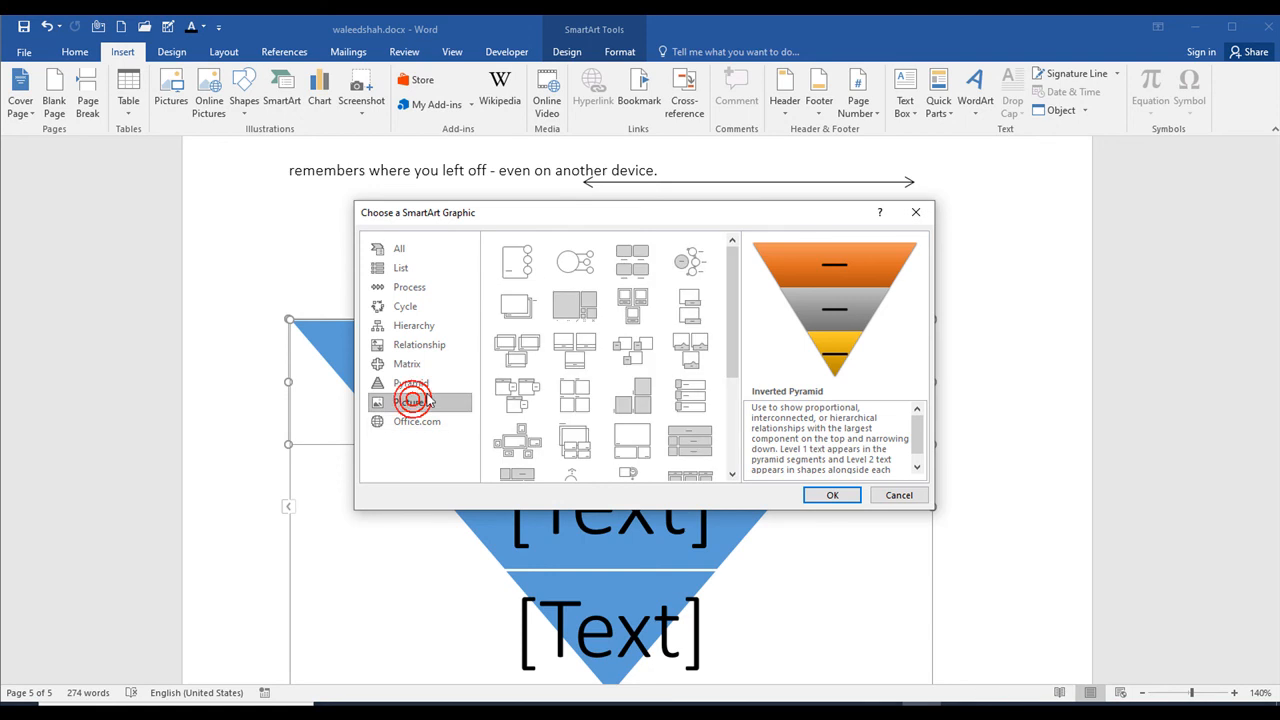
{"action": "left_click", "coordinate": [412, 344]}
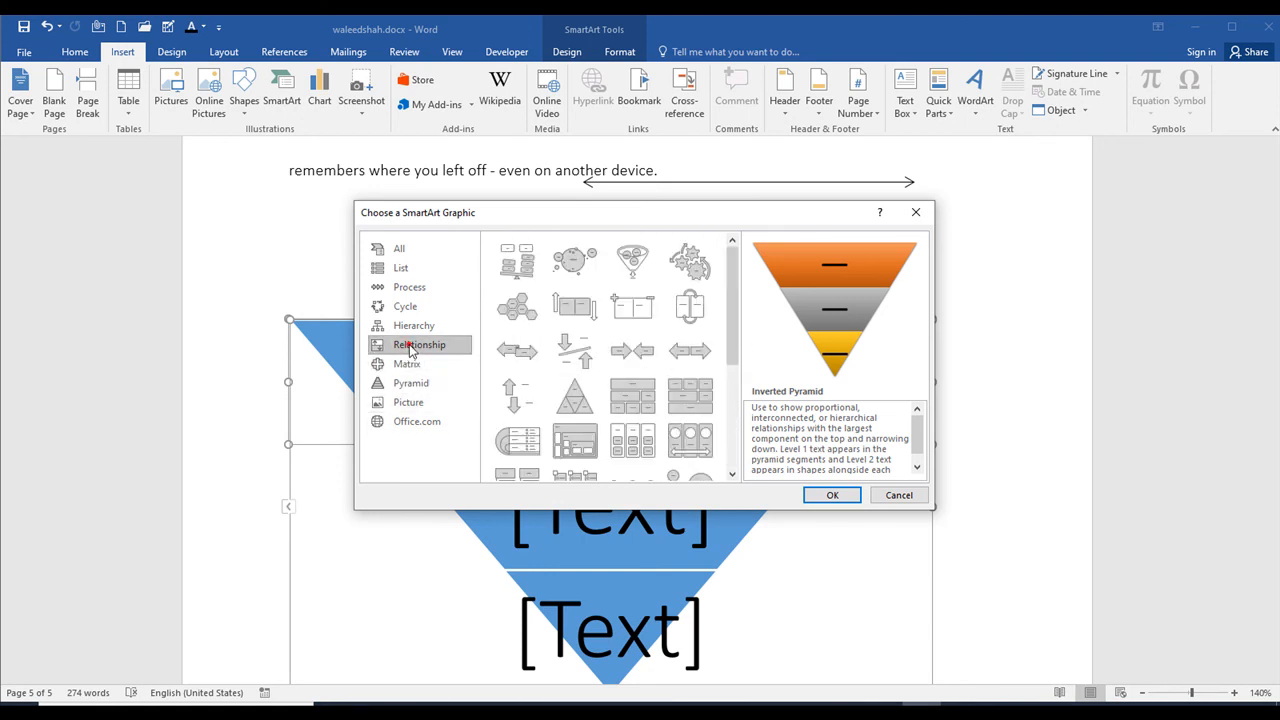
{"action": "left_click", "coordinate": [906, 496]}
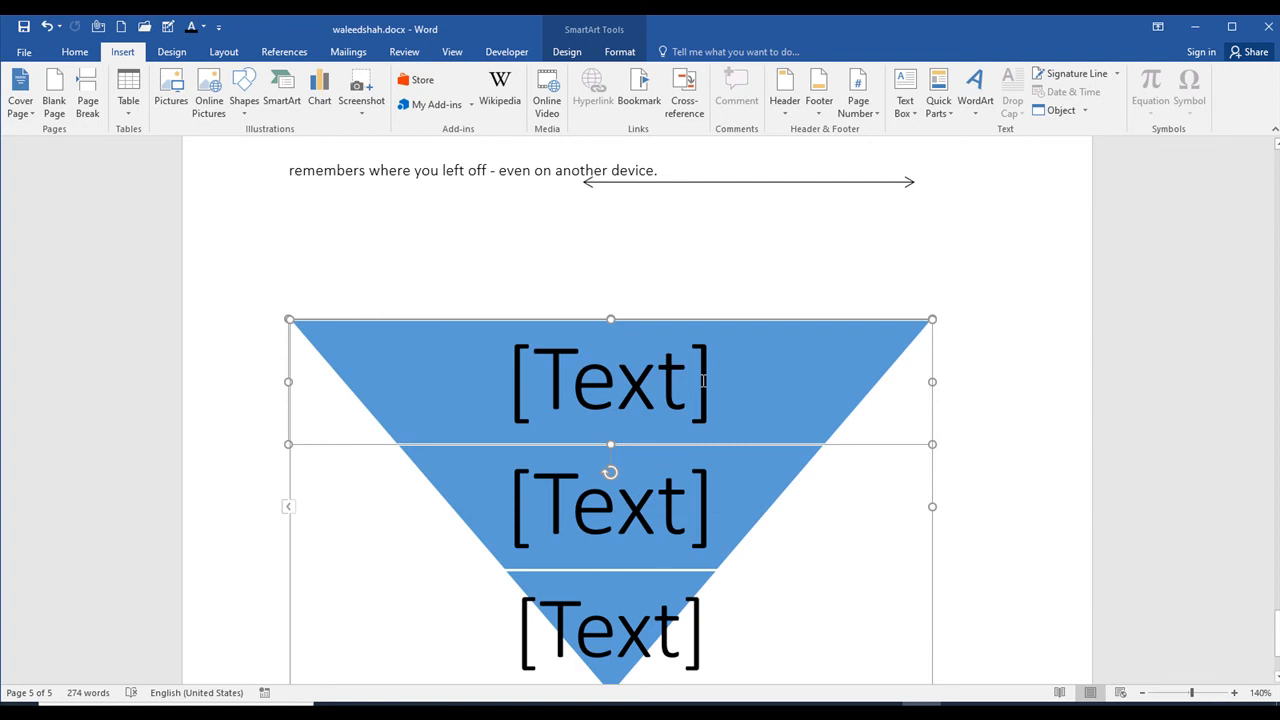
Step: Remove the inverted pyramid SmartArt from the page, one segment after another
{"action": "key", "text": "ctrl+z"}
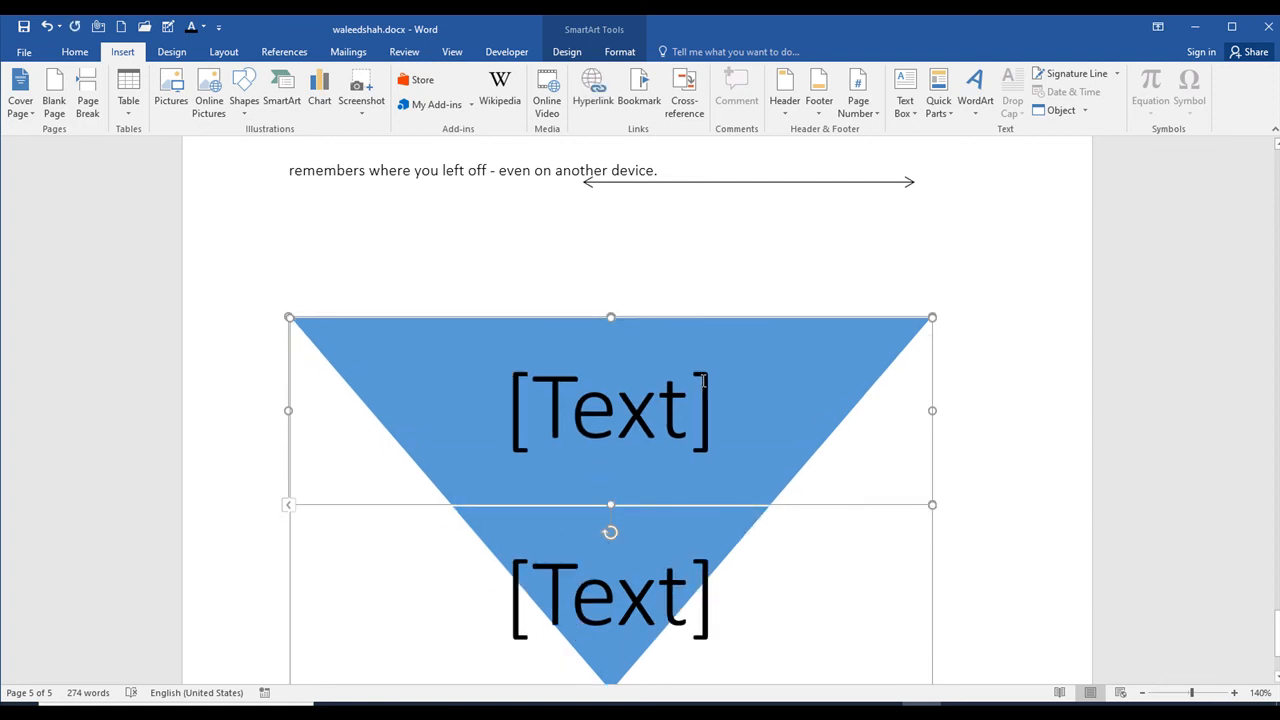
{"action": "key", "text": "ctrl+z"}
{"action": "key", "text": "ctrl+z"}
{"action": "key", "text": "ctrl+z"}
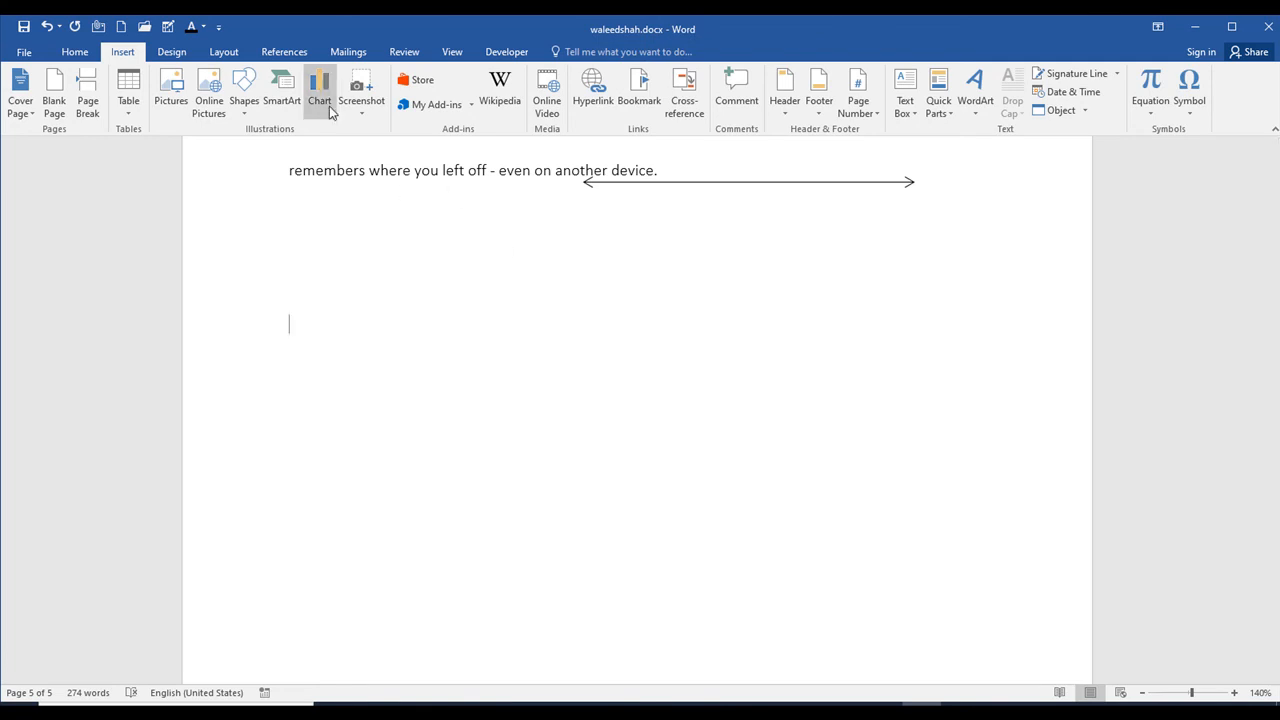
Step: Insert a standard pie chart at the insertion point below the paragraph
{"action": "left_click", "coordinate": [319, 101]}
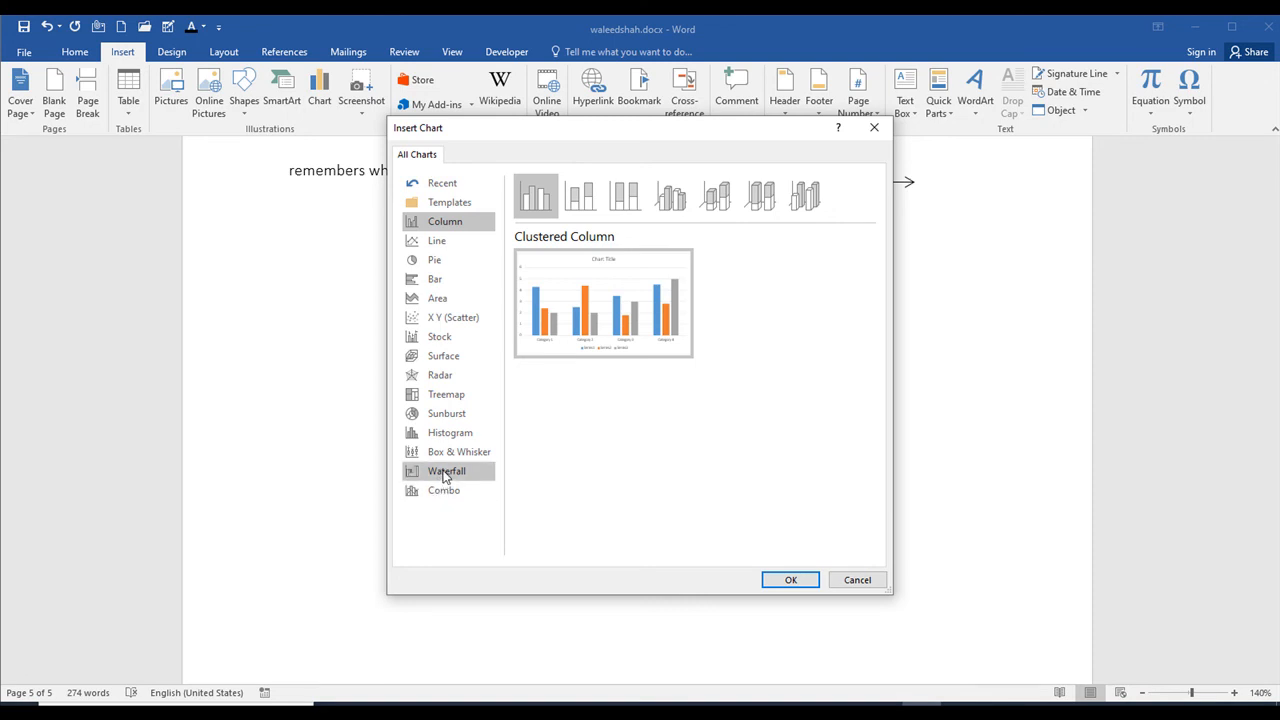
{"action": "left_click", "coordinate": [450, 263]}
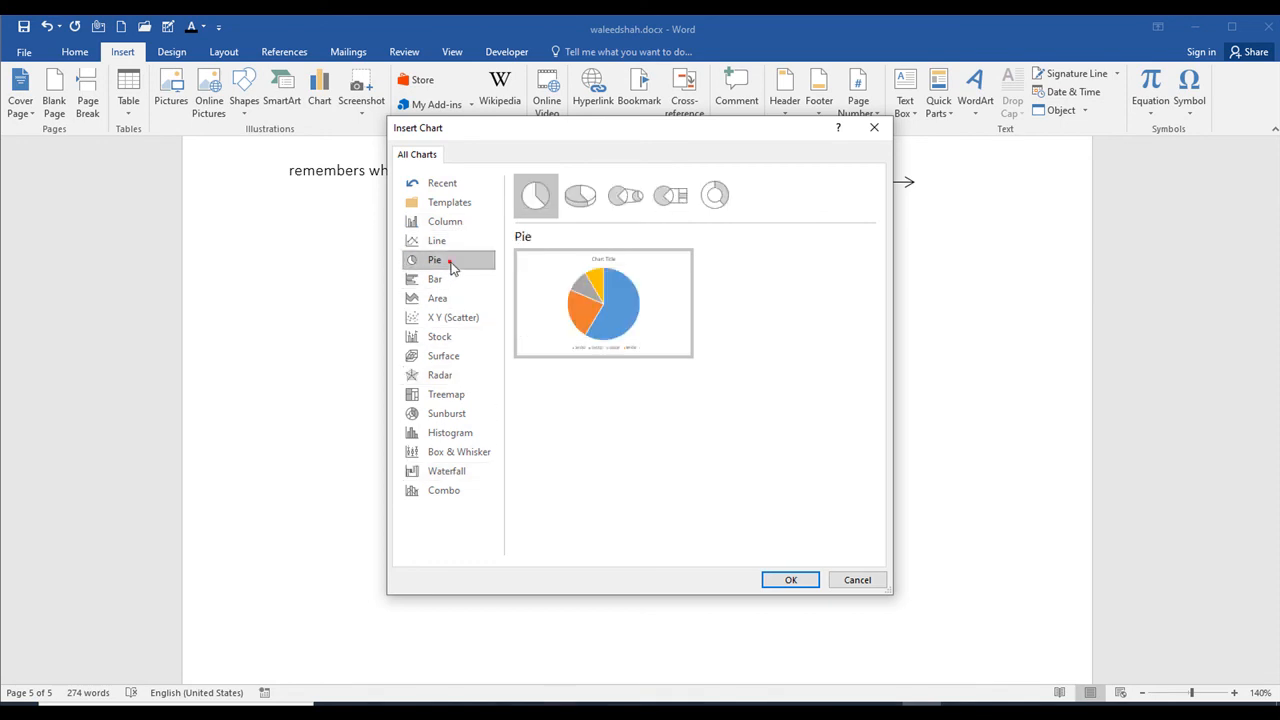
{"action": "mouse_move", "coordinate": [601, 311]}
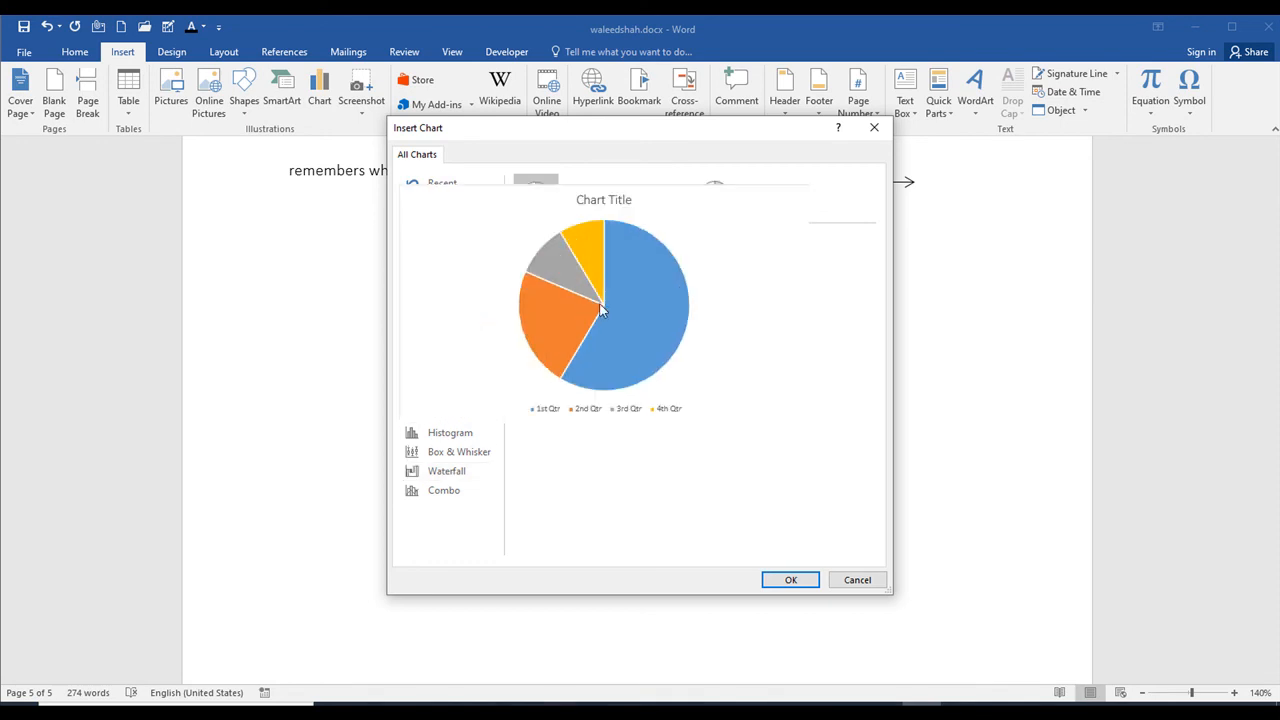
{"action": "left_click", "coordinate": [790, 580]}
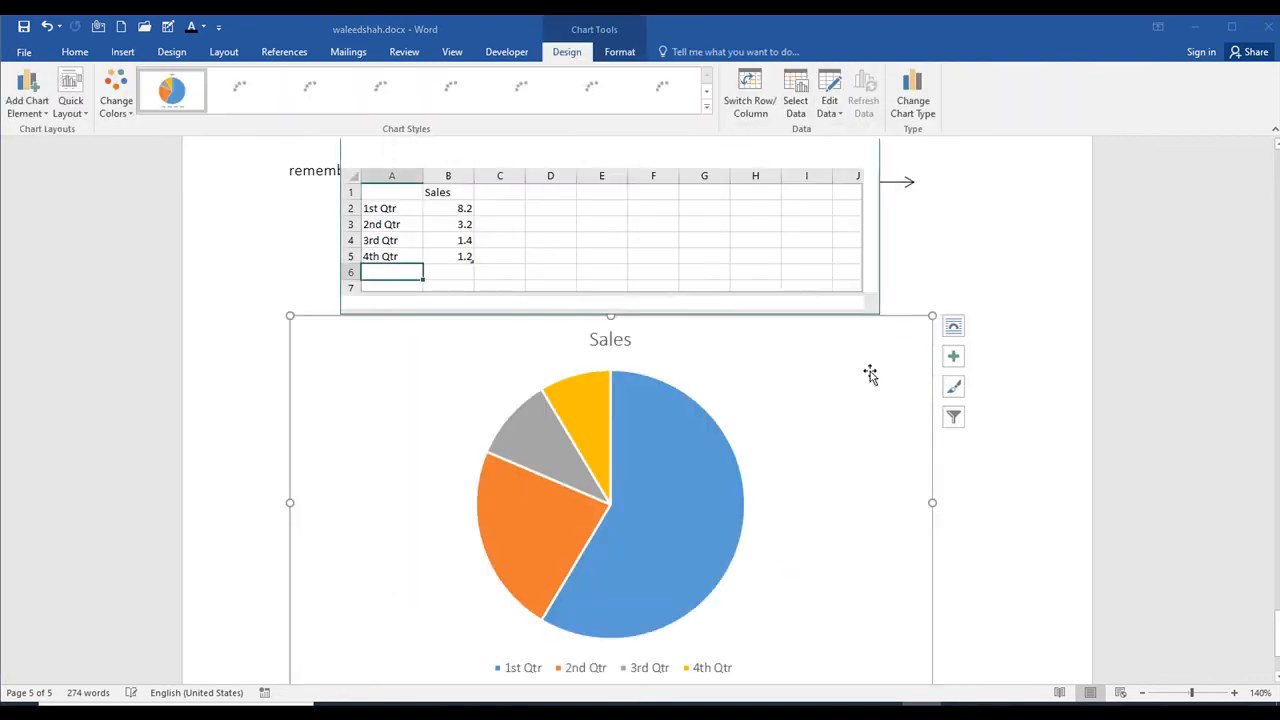
Step: Change the series heading in cell B1 of the chart's data sheet to "product"
{"action": "left_click", "coordinate": [453, 206]}
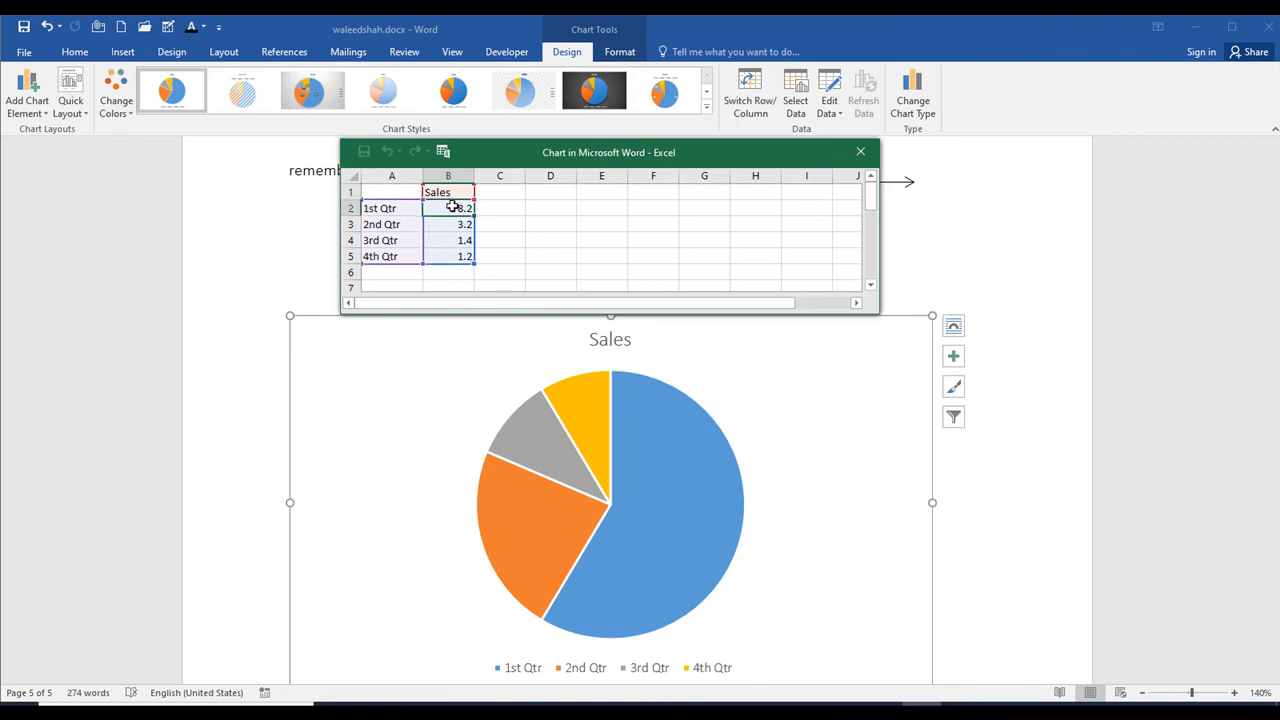
{"action": "double_click", "coordinate": [460, 209]}
{"action": "left_click", "coordinate": [452, 192]}
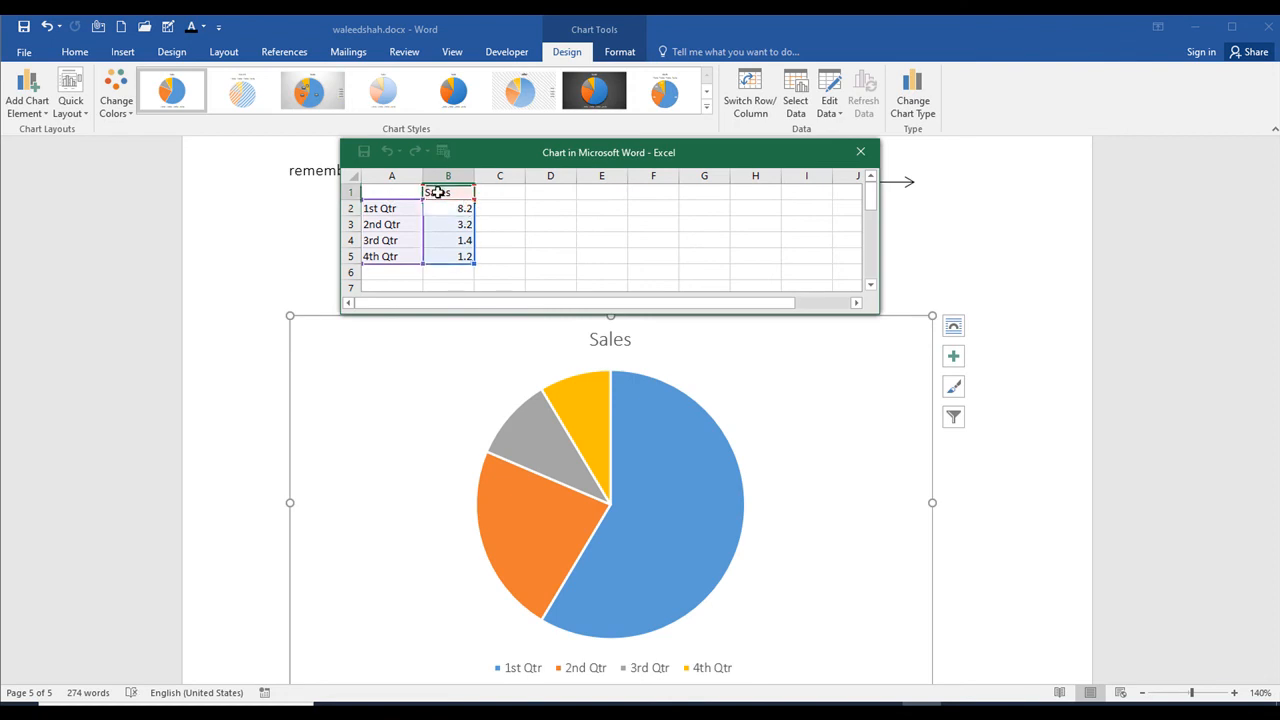
{"action": "left_click", "coordinate": [403, 190]}
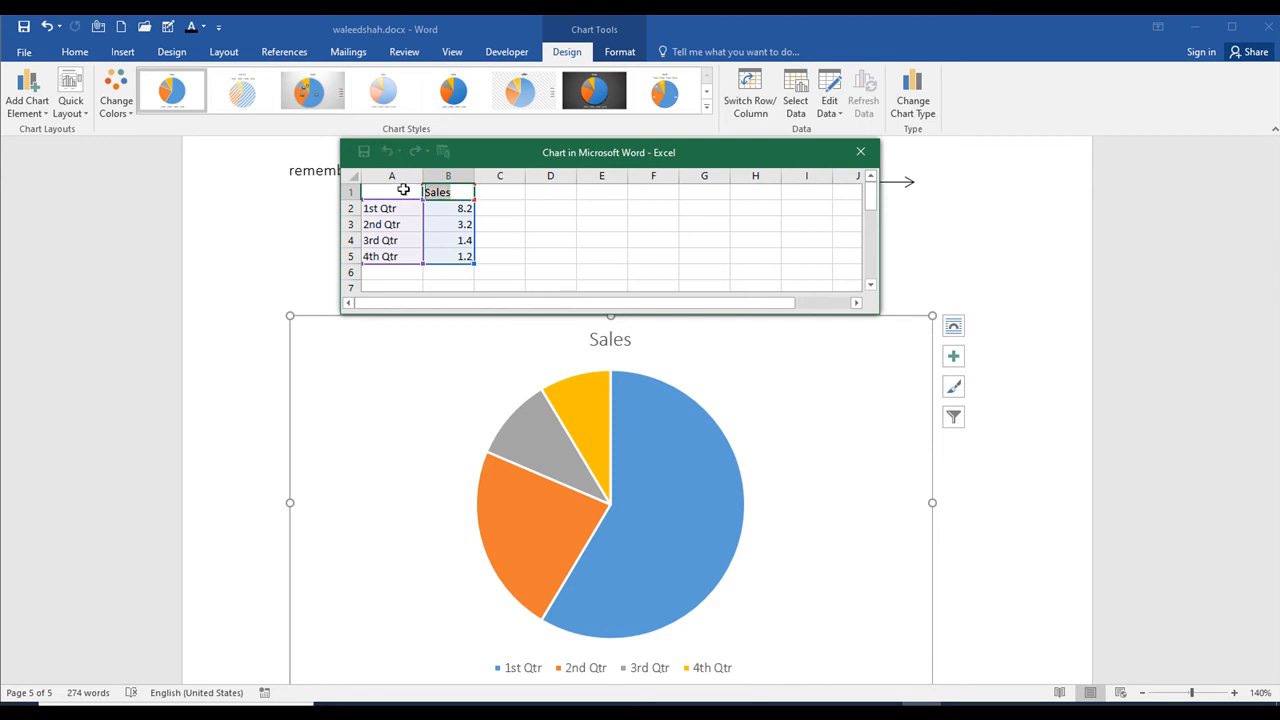
{"action": "type", "text": "p"}
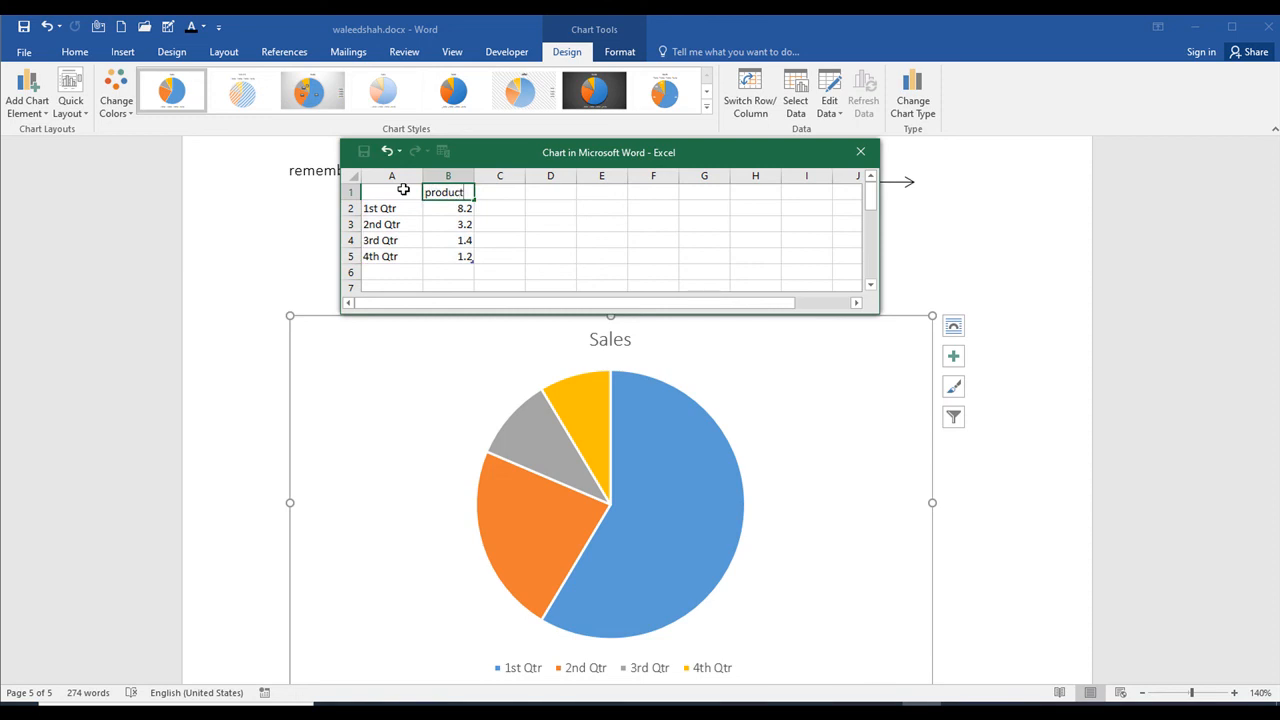
{"action": "type", "text": "roduct"}
{"action": "left_click", "coordinate": [590, 285]}
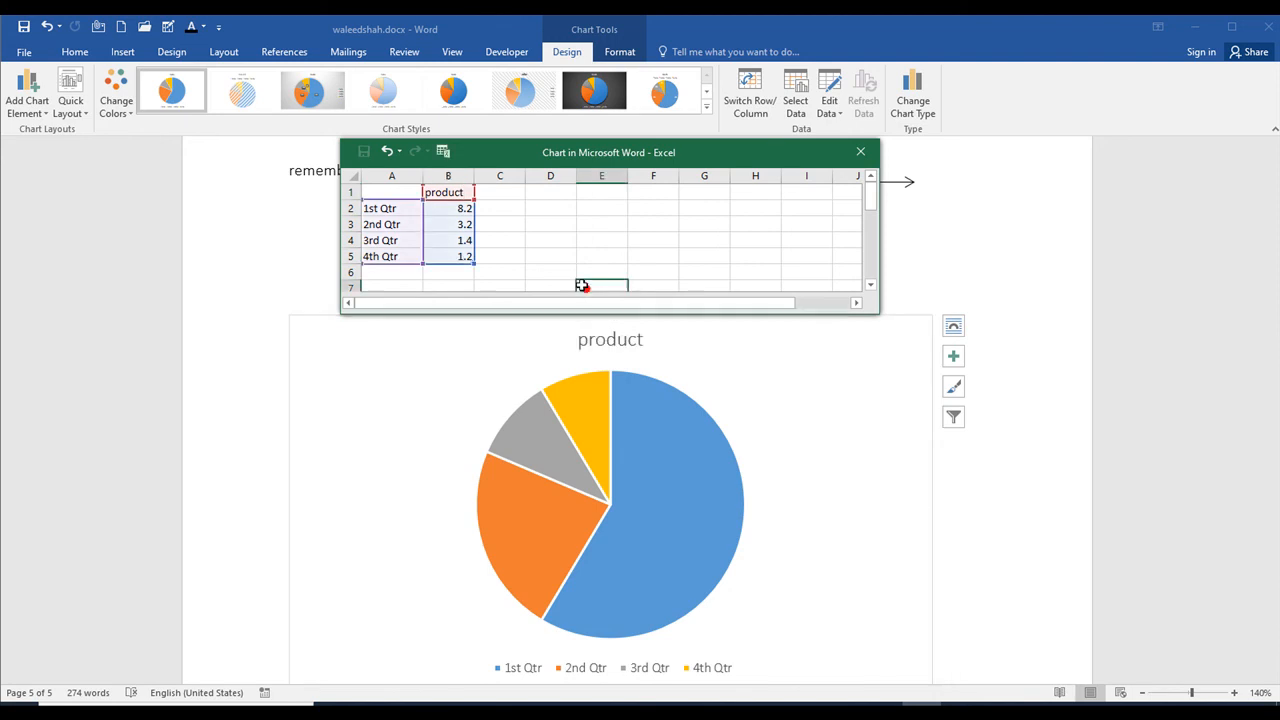
Step: Set the 1st Qtr value in the chart's data sheet to 88.2
{"action": "double_click", "coordinate": [460, 208]}
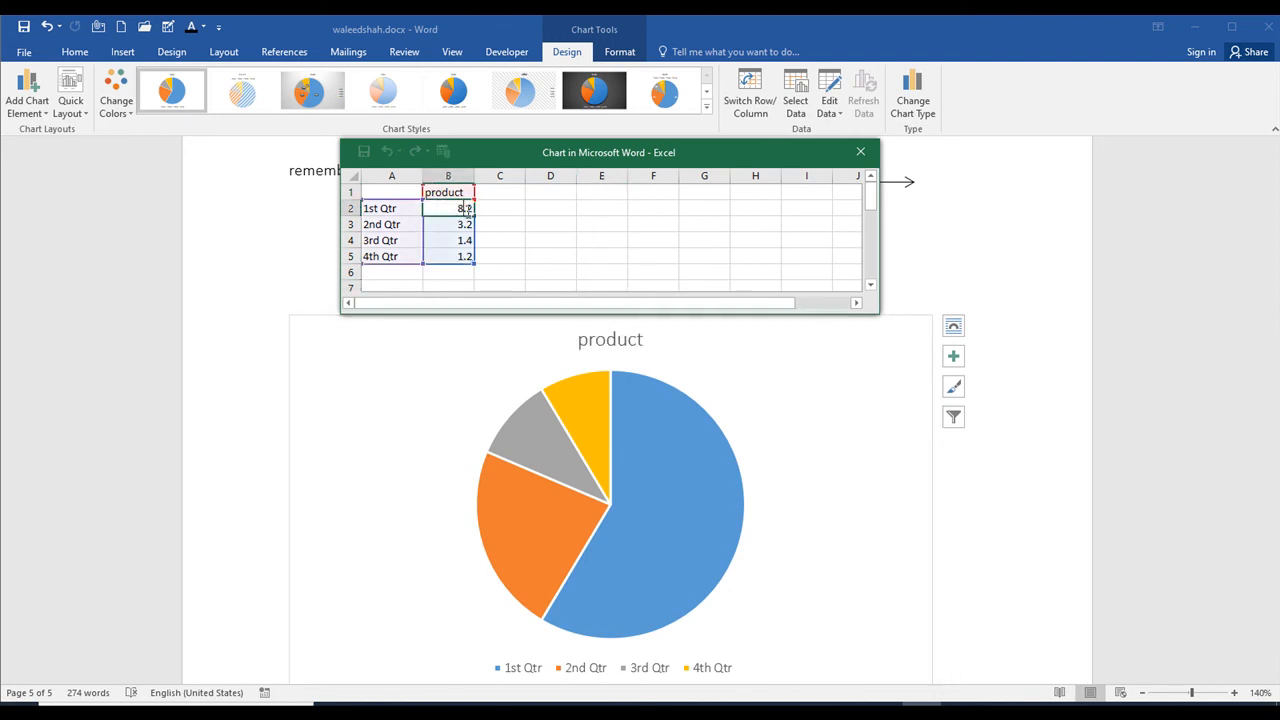
{"action": "type", "text": "8"}
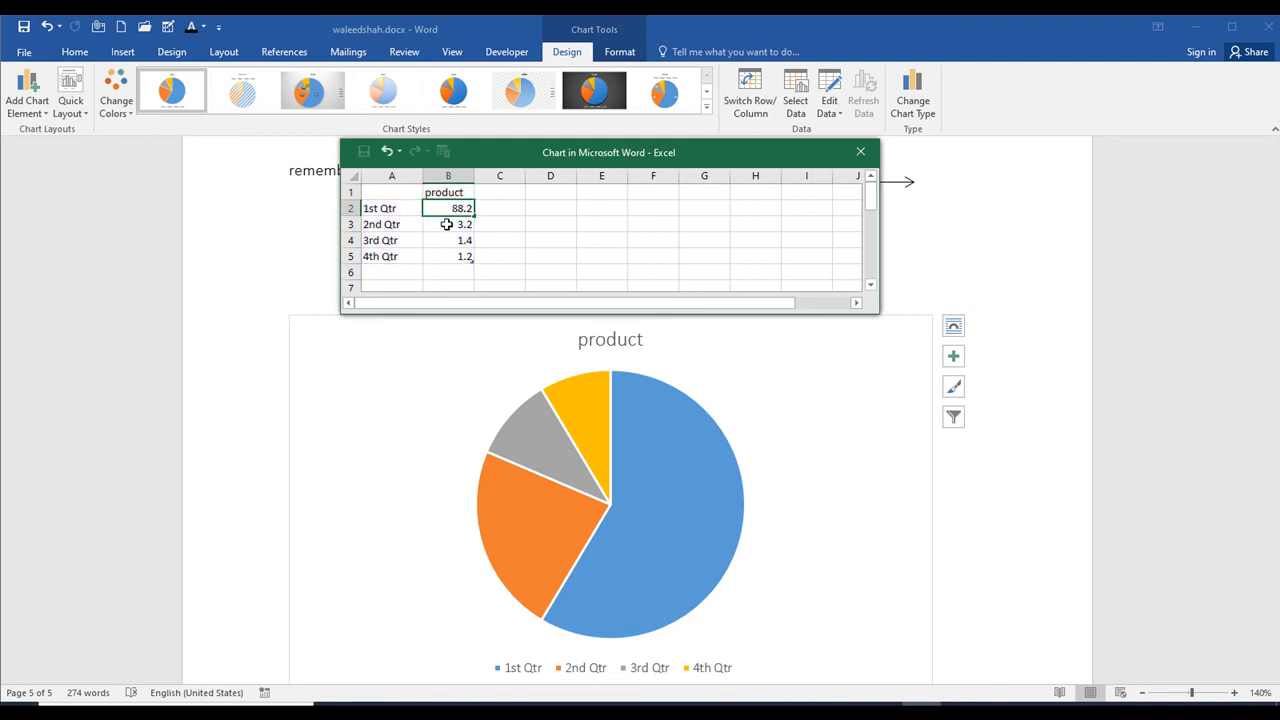
{"action": "left_click", "coordinate": [567, 251]}
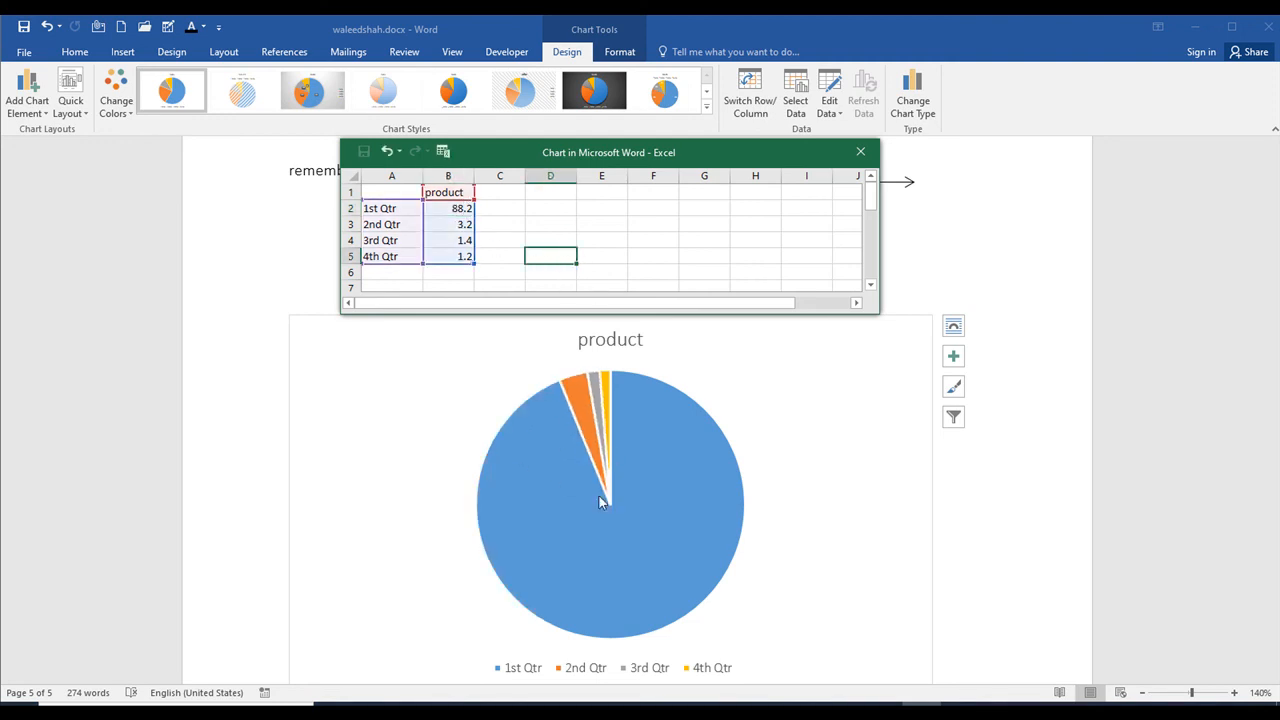
Step: Set the 3rd Qtr value to 8 and close the chart's data sheet
{"action": "left_click", "coordinate": [459, 209]}
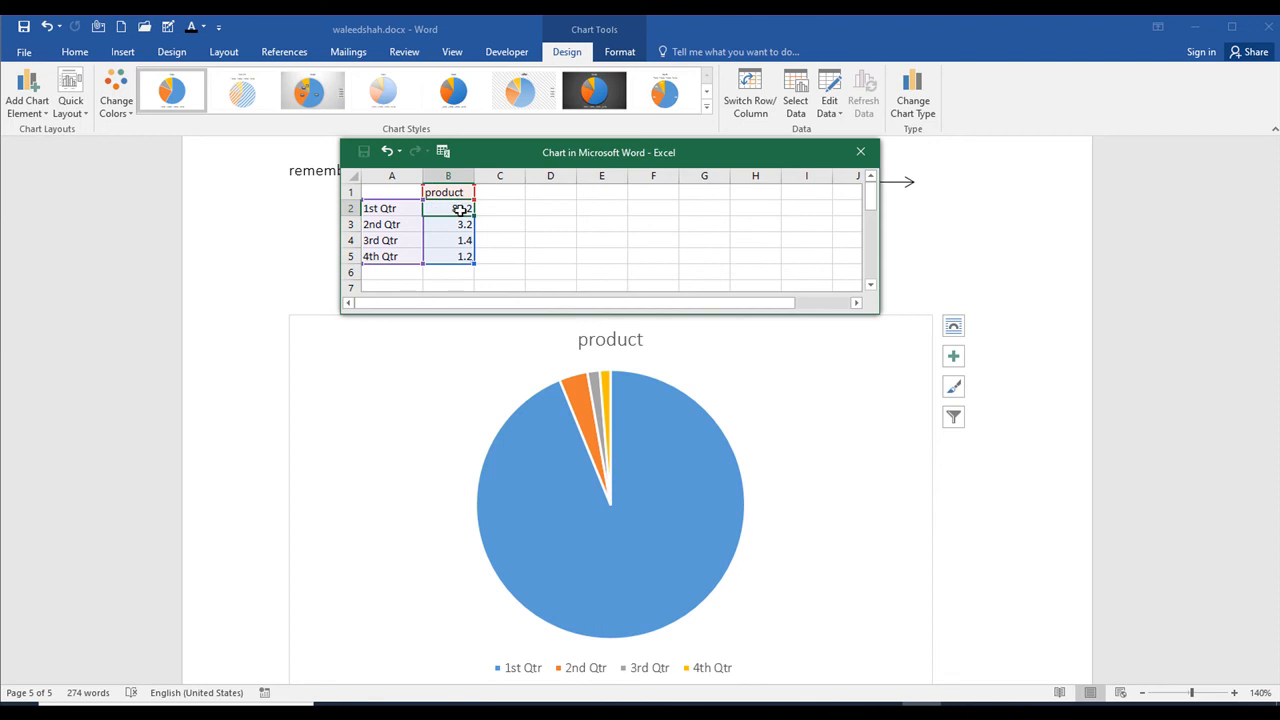
{"action": "key", "text": "Down"}
{"action": "key", "text": "Down"}
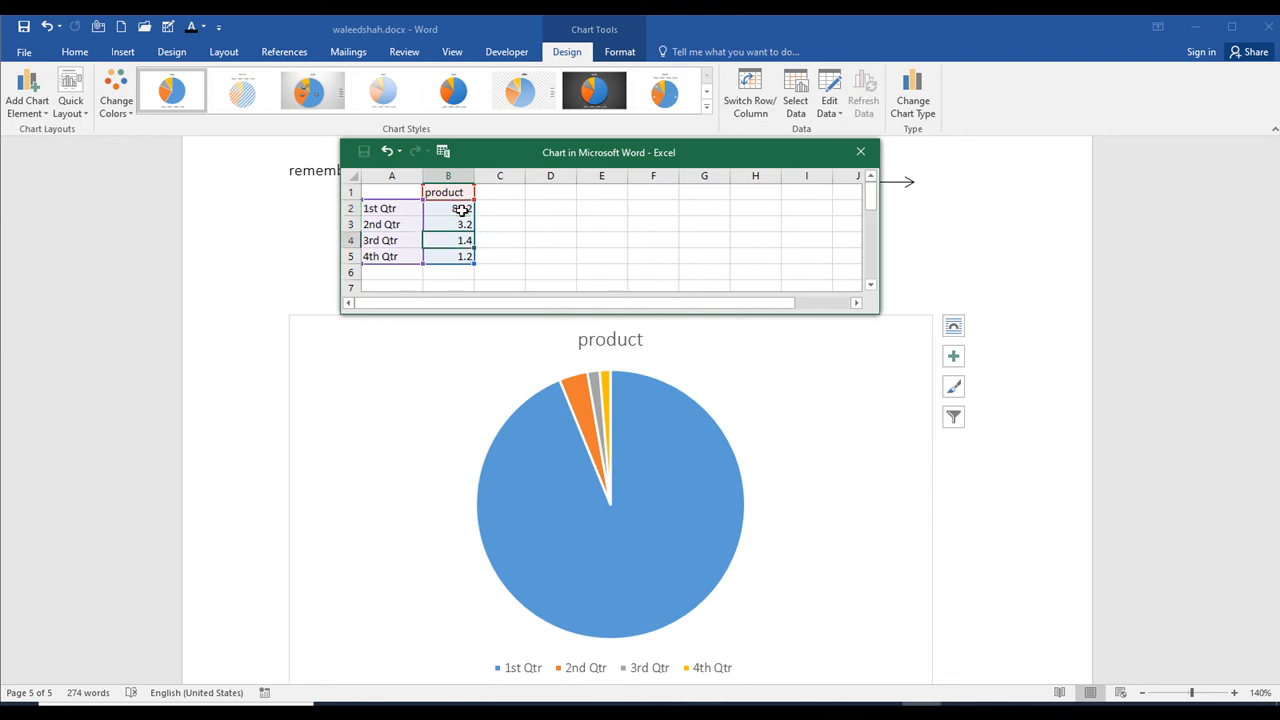
{"action": "type", "text": "8"}
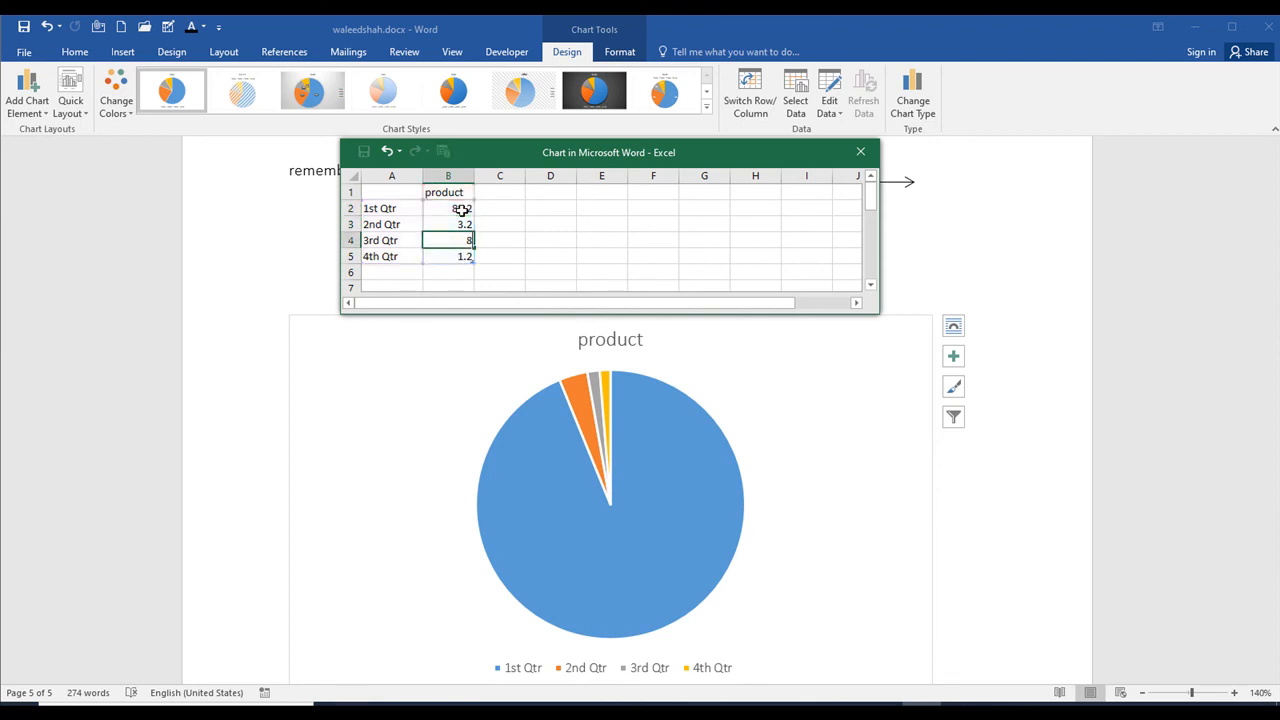
{"action": "left_click", "coordinate": [506, 470]}
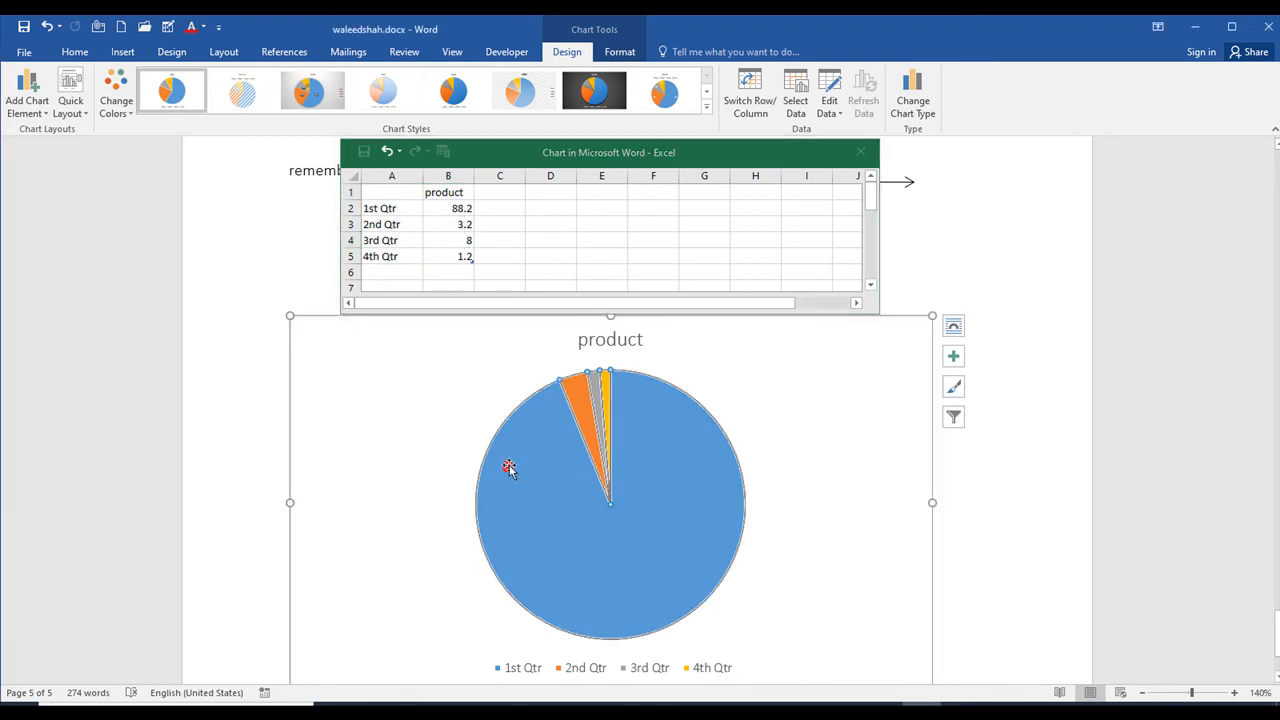
{"action": "left_click", "coordinate": [533, 239]}
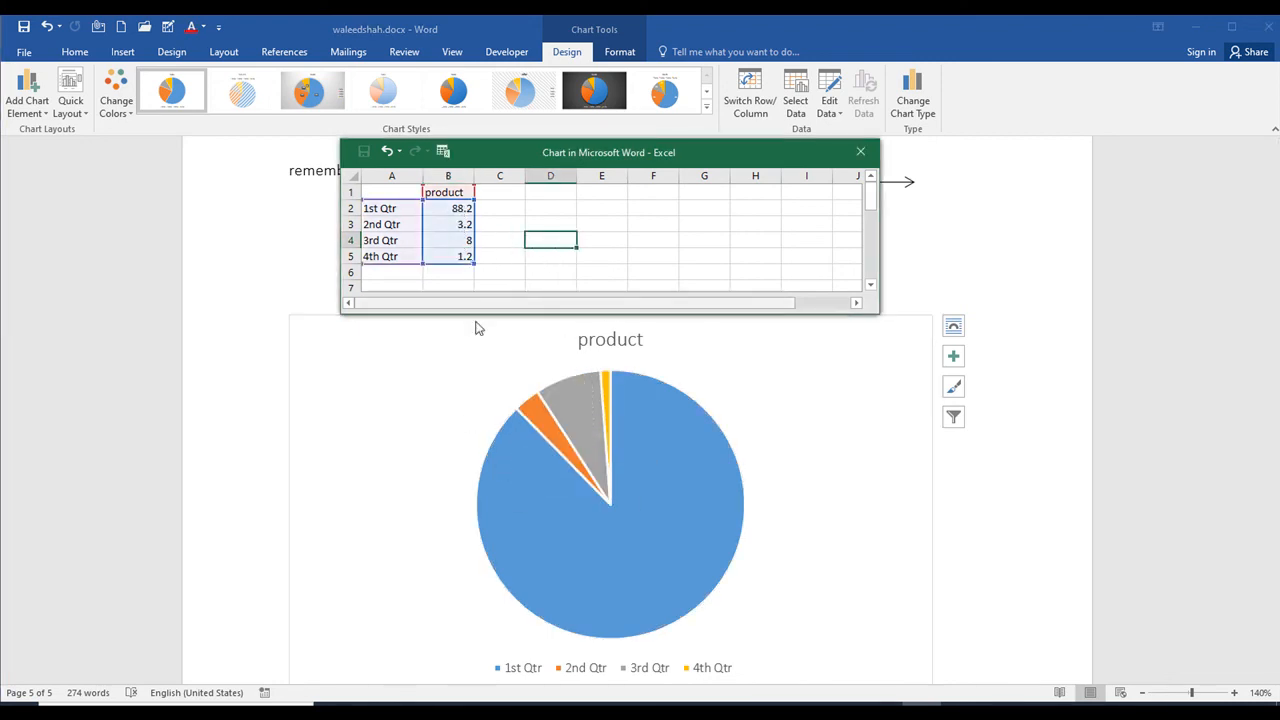
{"action": "scroll", "coordinate": [729, 660], "scroll_direction": "down", "scroll_amount": 1}
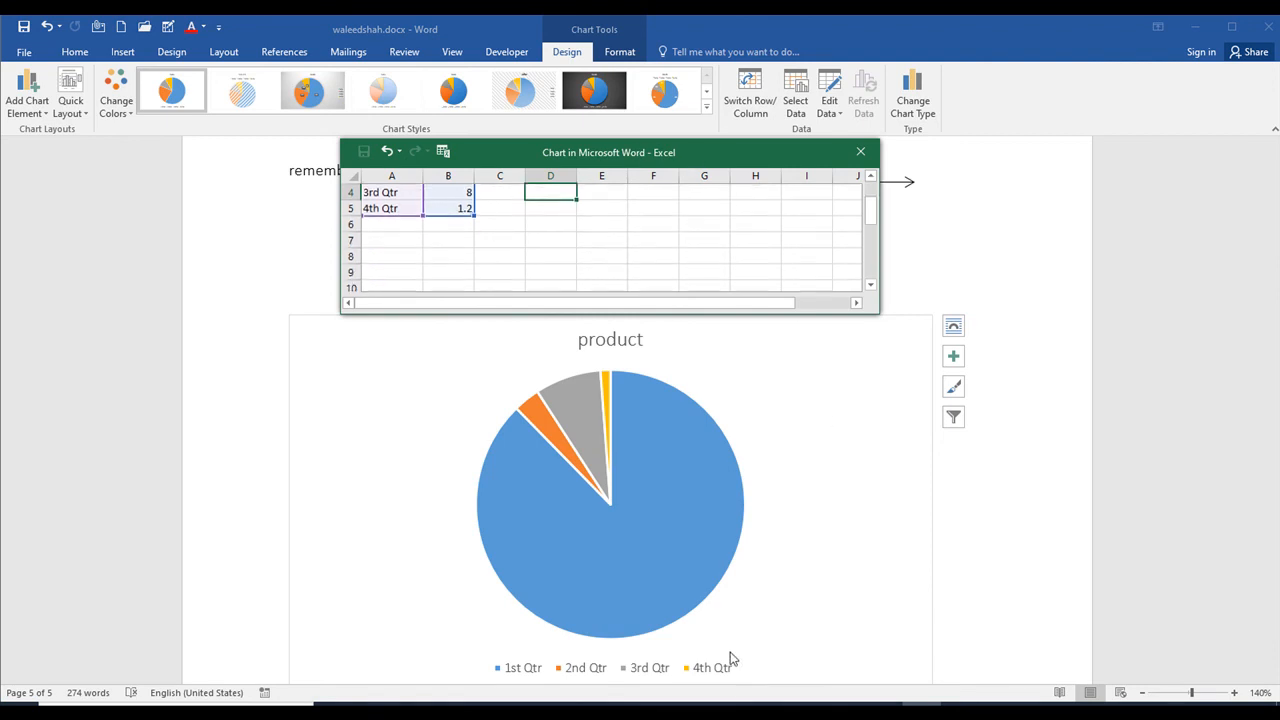
{"action": "scroll", "coordinate": [600, 270], "scroll_direction": "up", "scroll_amount": 1}
{"action": "left_click", "coordinate": [860, 151]}
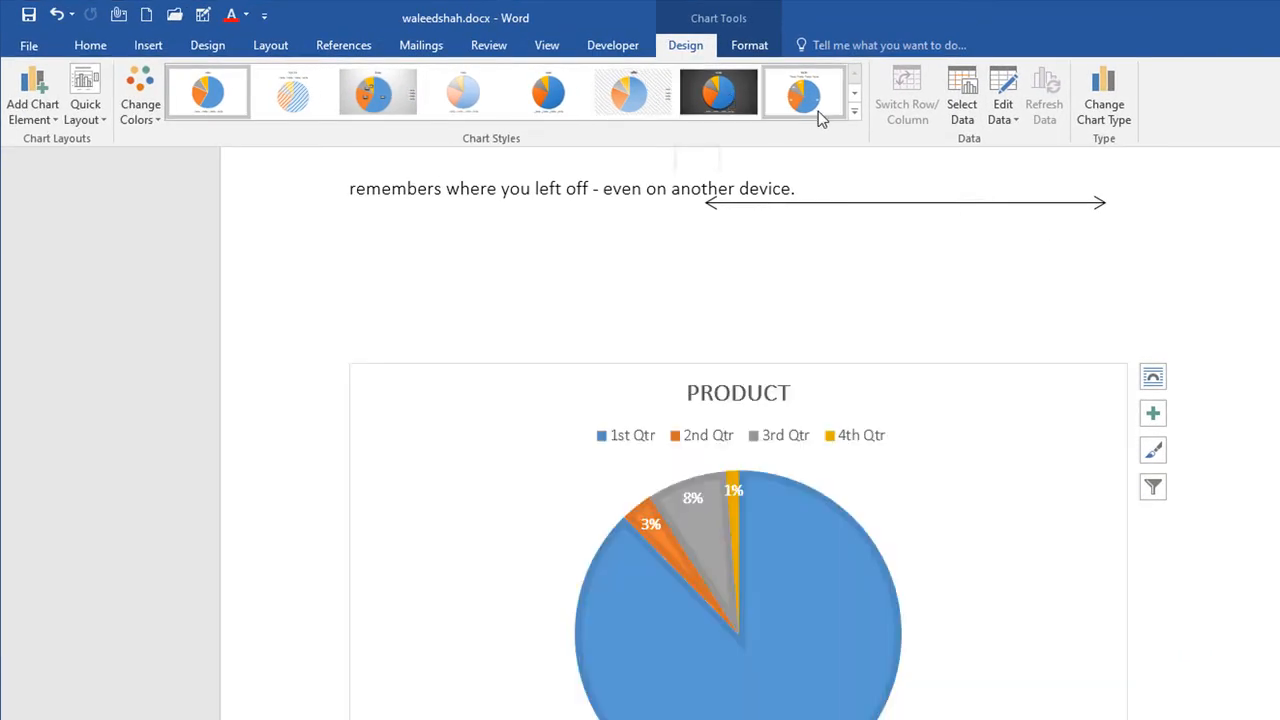
Step: Preview the chart styles, color palettes and quick layouts on the pie chart without applying any
{"action": "left_click", "coordinate": [853, 111]}
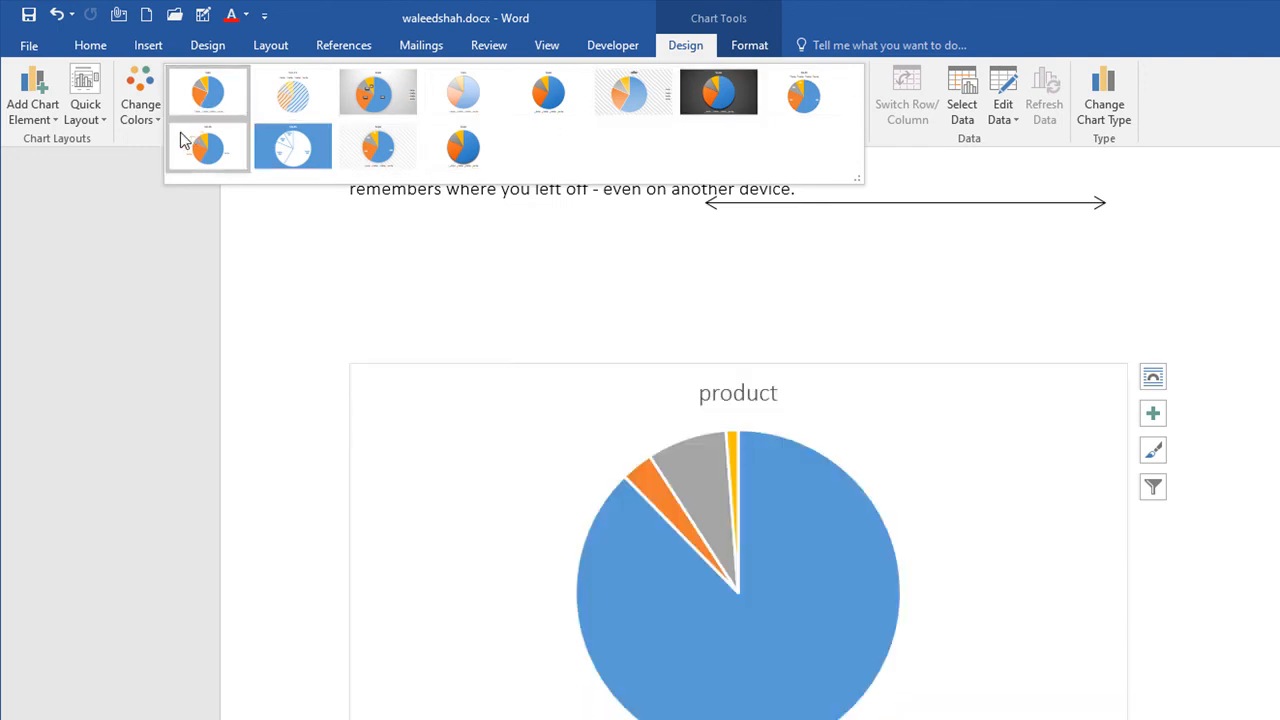
{"action": "left_click", "coordinate": [154, 121]}
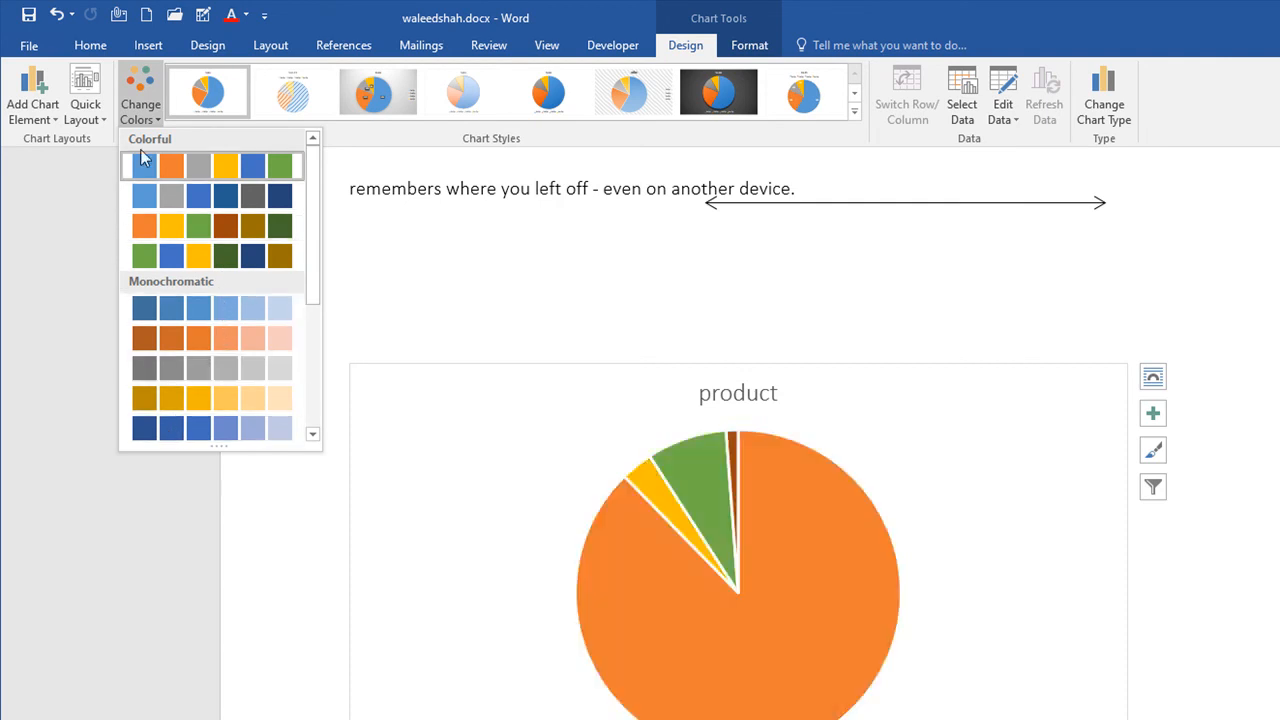
{"action": "left_click", "coordinate": [80, 112]}
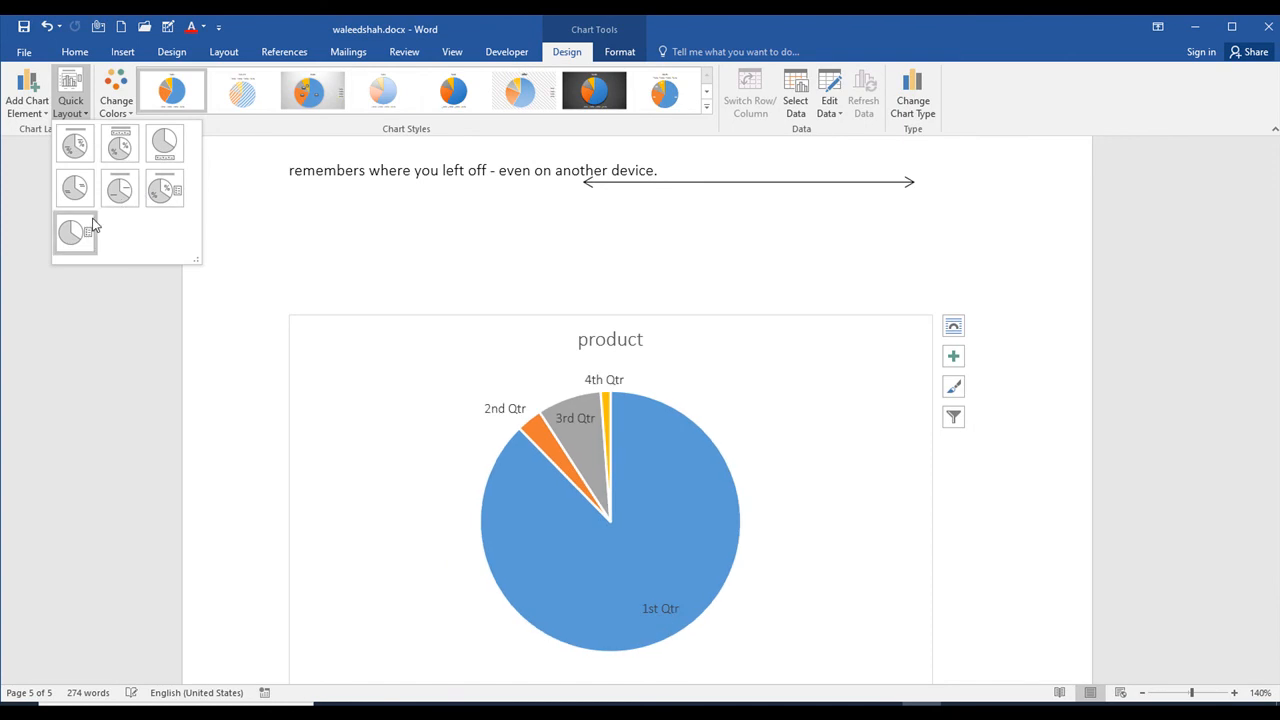
Step: Preview the data label, legend and chart title options for the pie chart without adding any element
{"action": "left_click", "coordinate": [44, 112]}
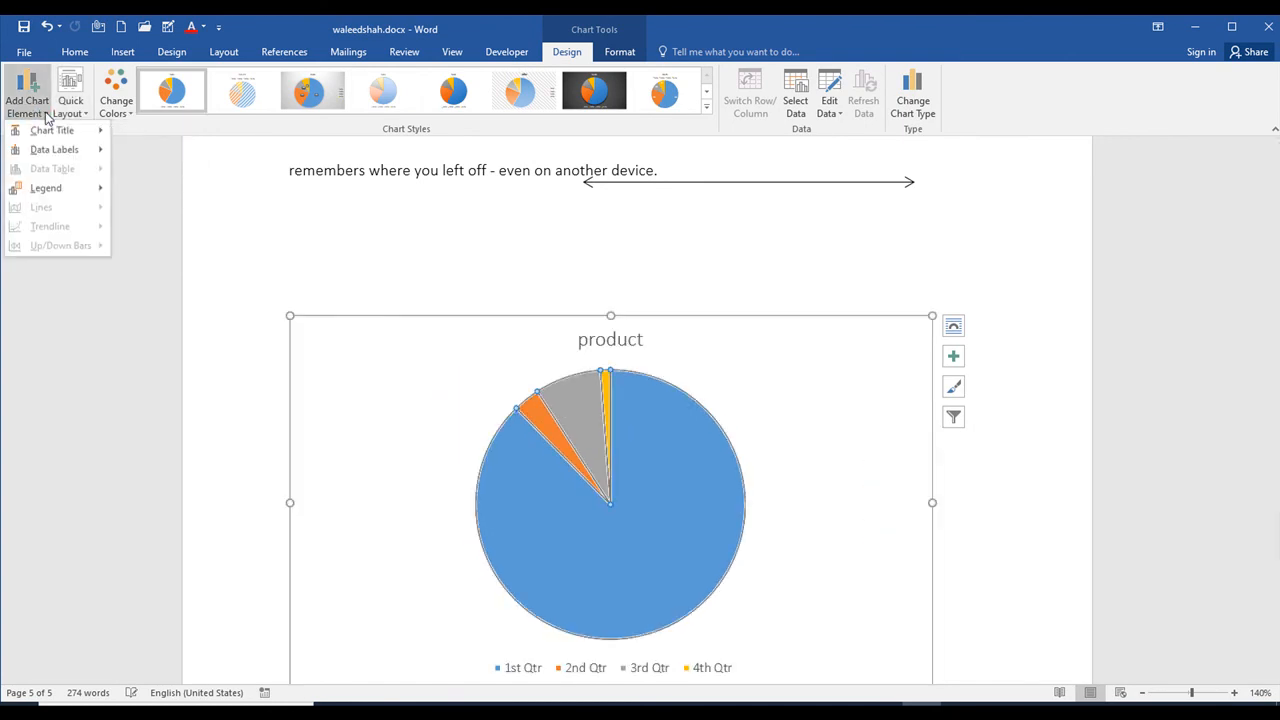
{"action": "mouse_move", "coordinate": [60, 150]}
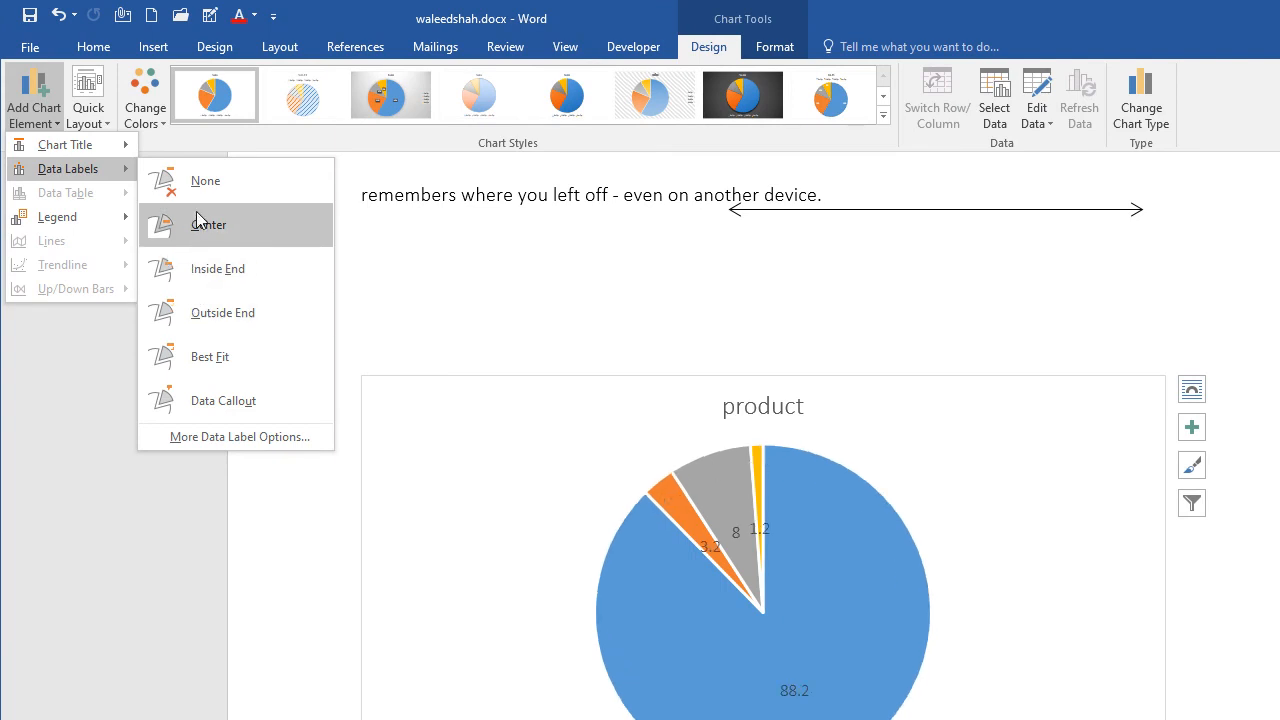
{"action": "mouse_move", "coordinate": [94, 217]}
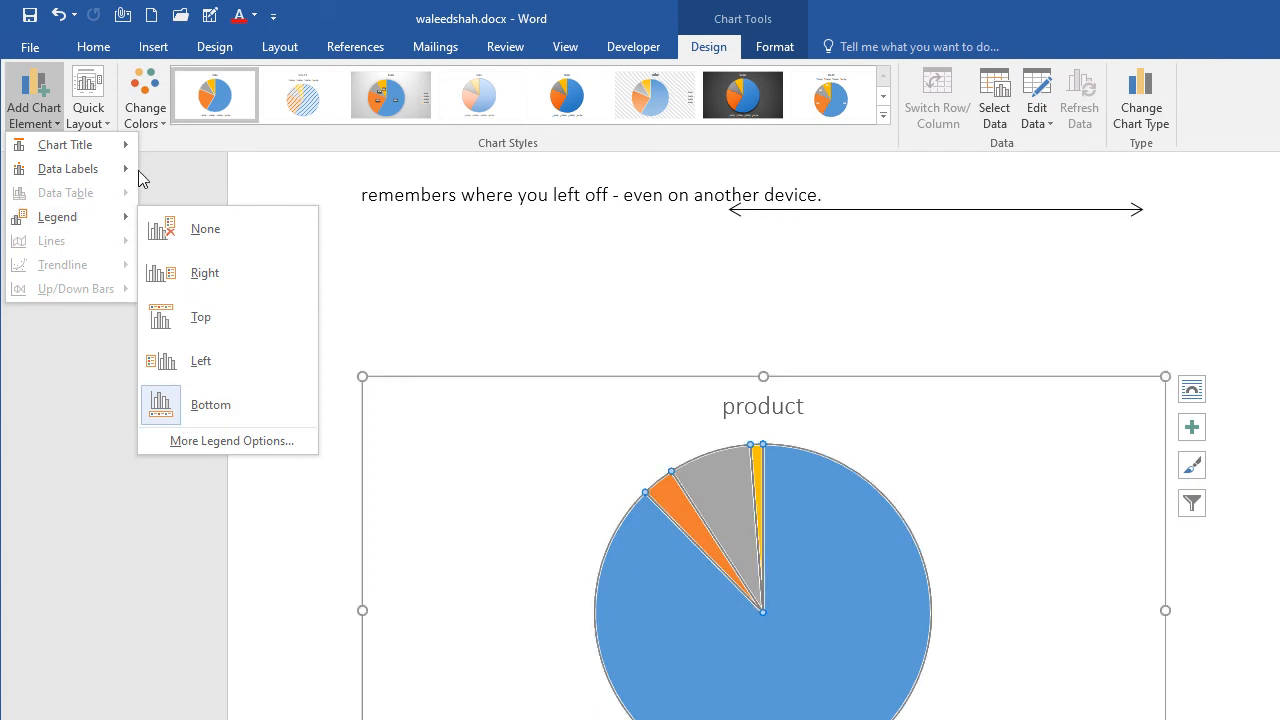
{"action": "mouse_move", "coordinate": [110, 174]}
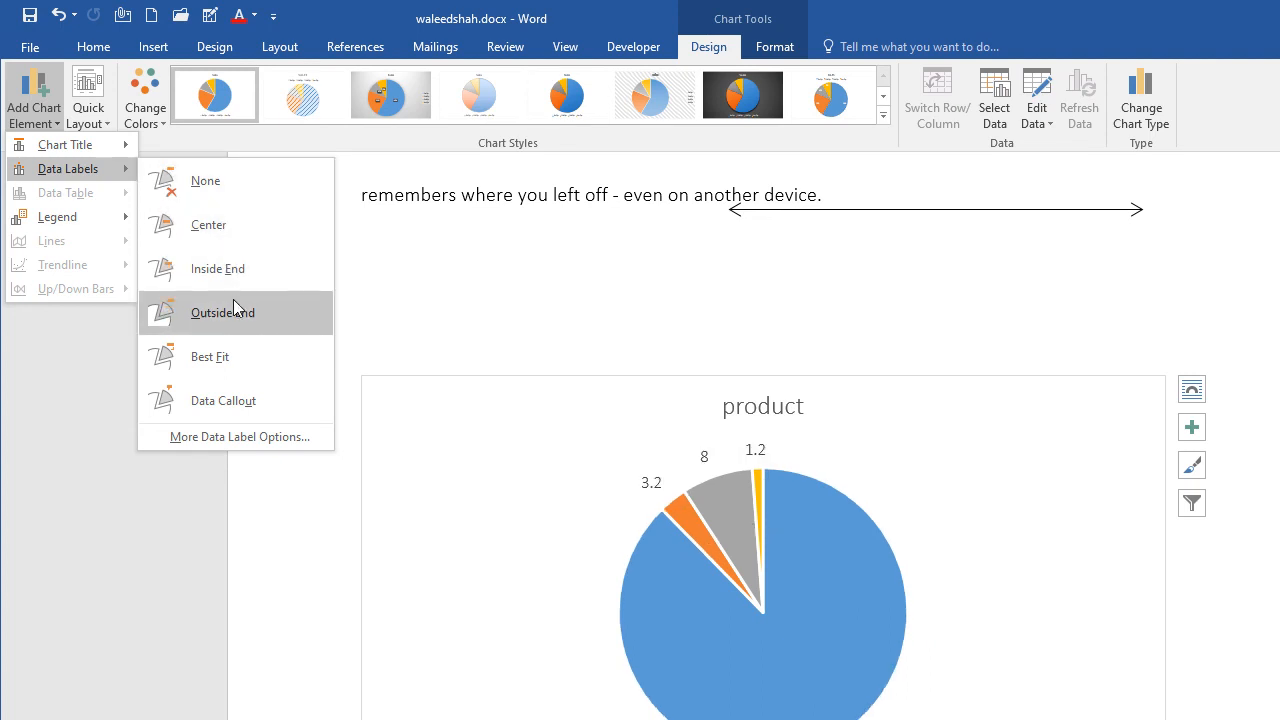
{"action": "mouse_move", "coordinate": [120, 148]}
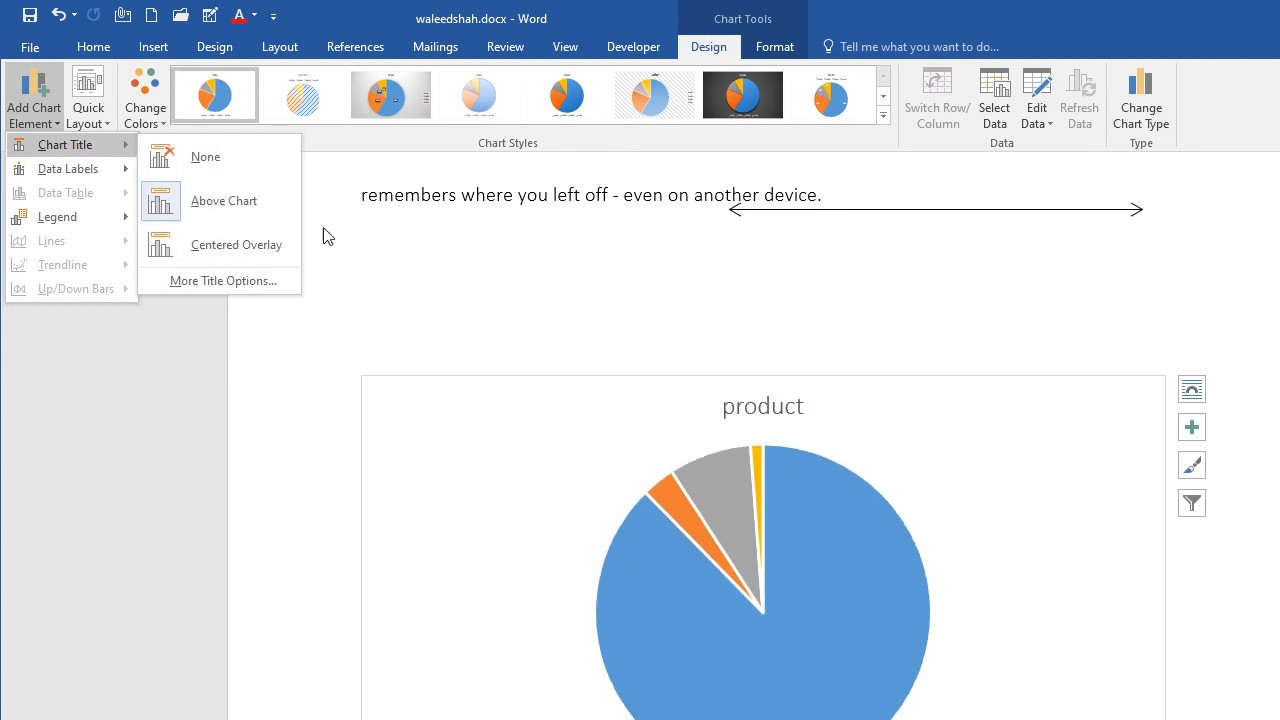
{"action": "key", "text": "Escape"}
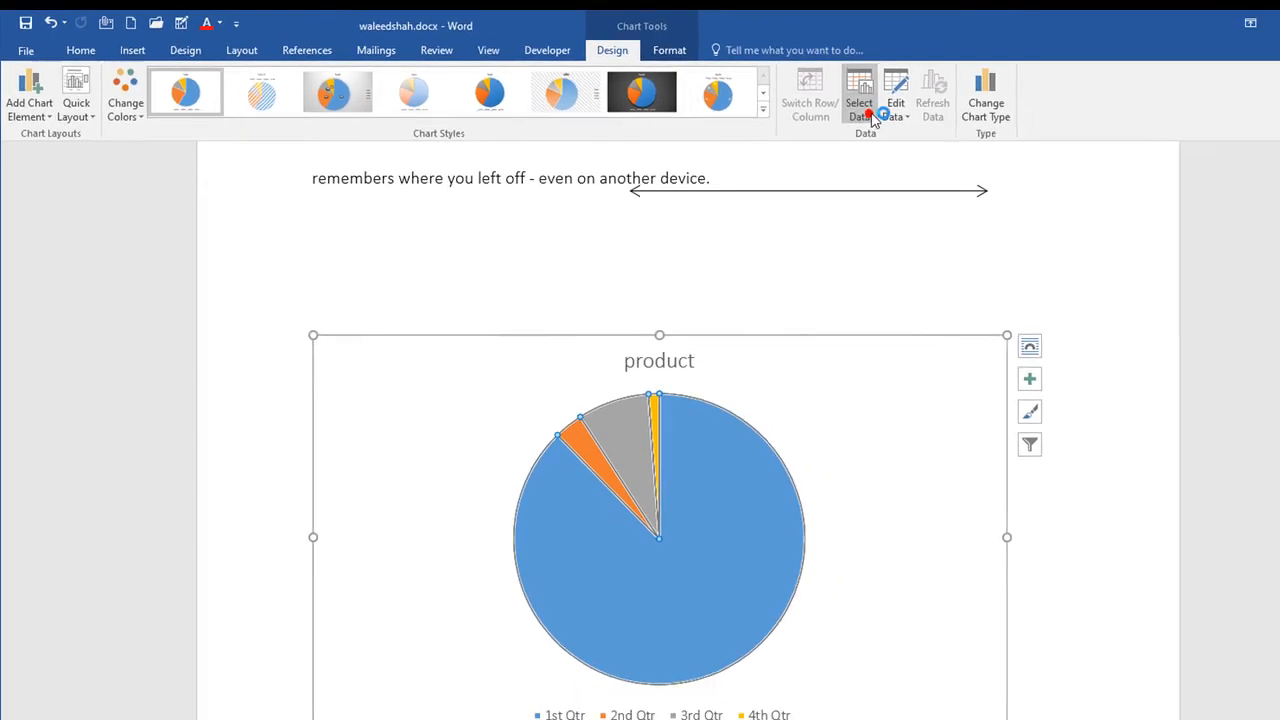
Step: Review the pie chart's data source settings and its editable data sheet, closing both without changes
{"action": "left_click", "coordinate": [797, 107]}
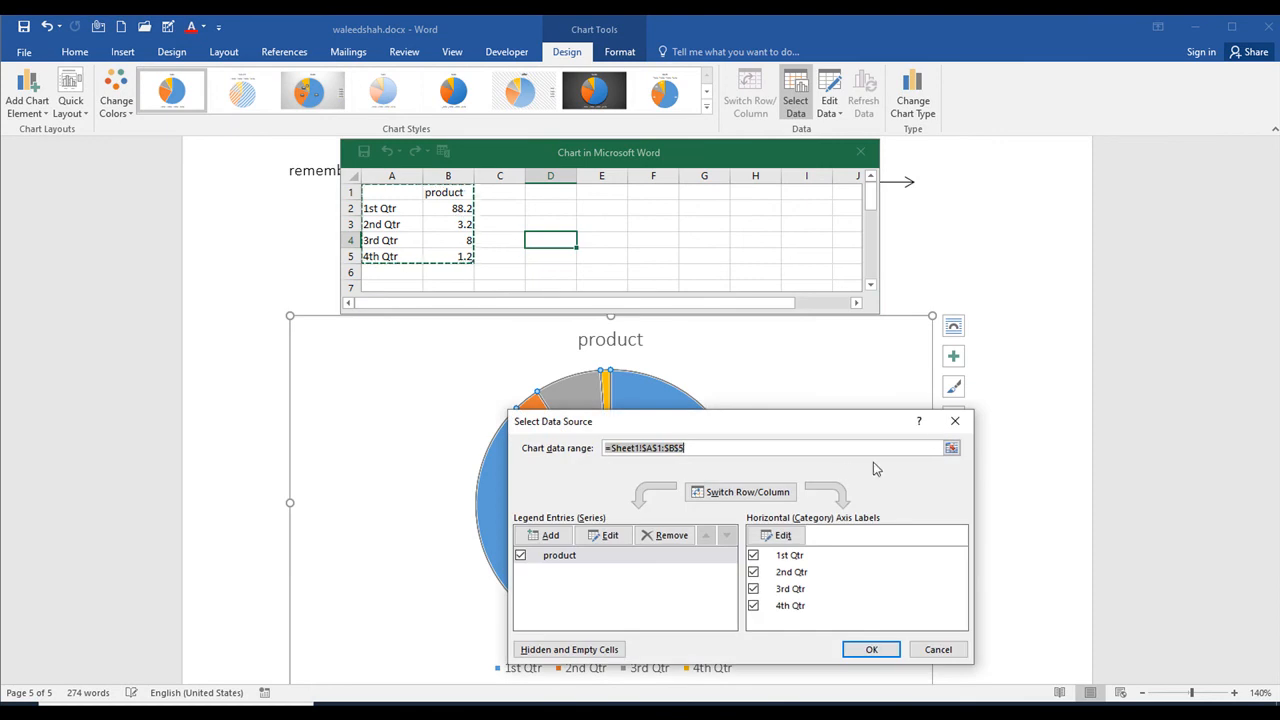
{"action": "left_click", "coordinate": [955, 421]}
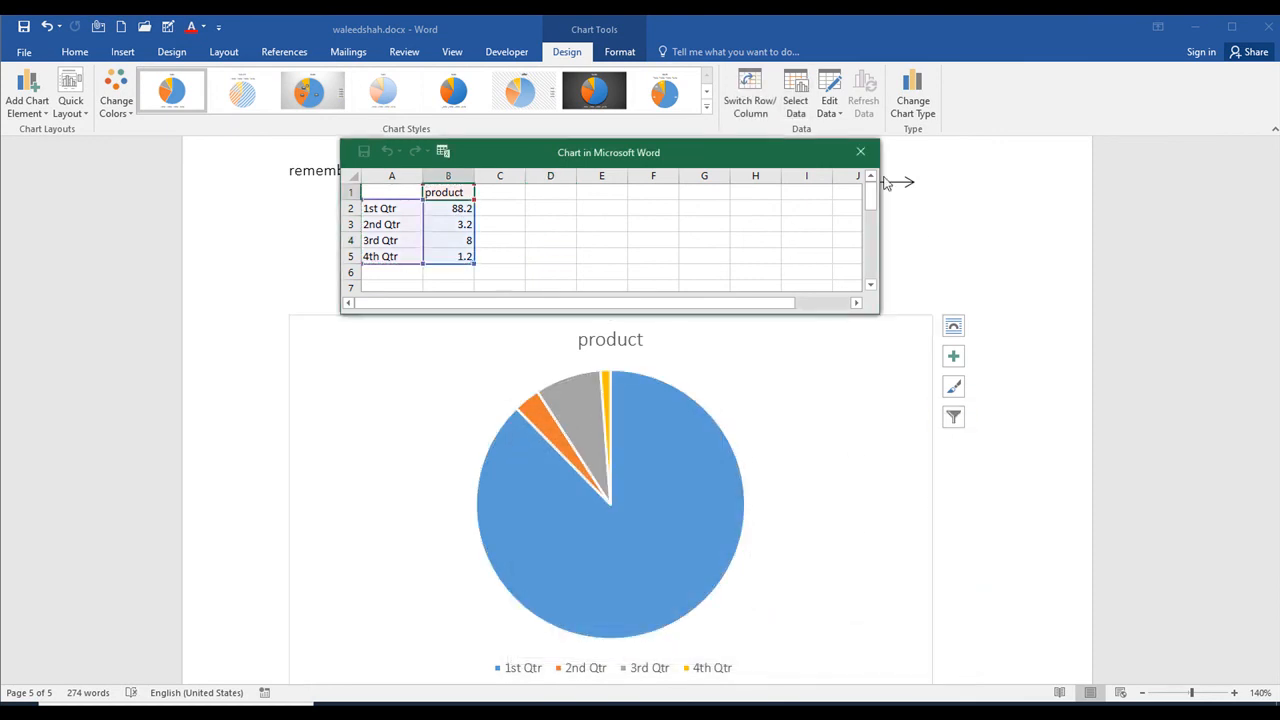
{"action": "left_click", "coordinate": [847, 155]}
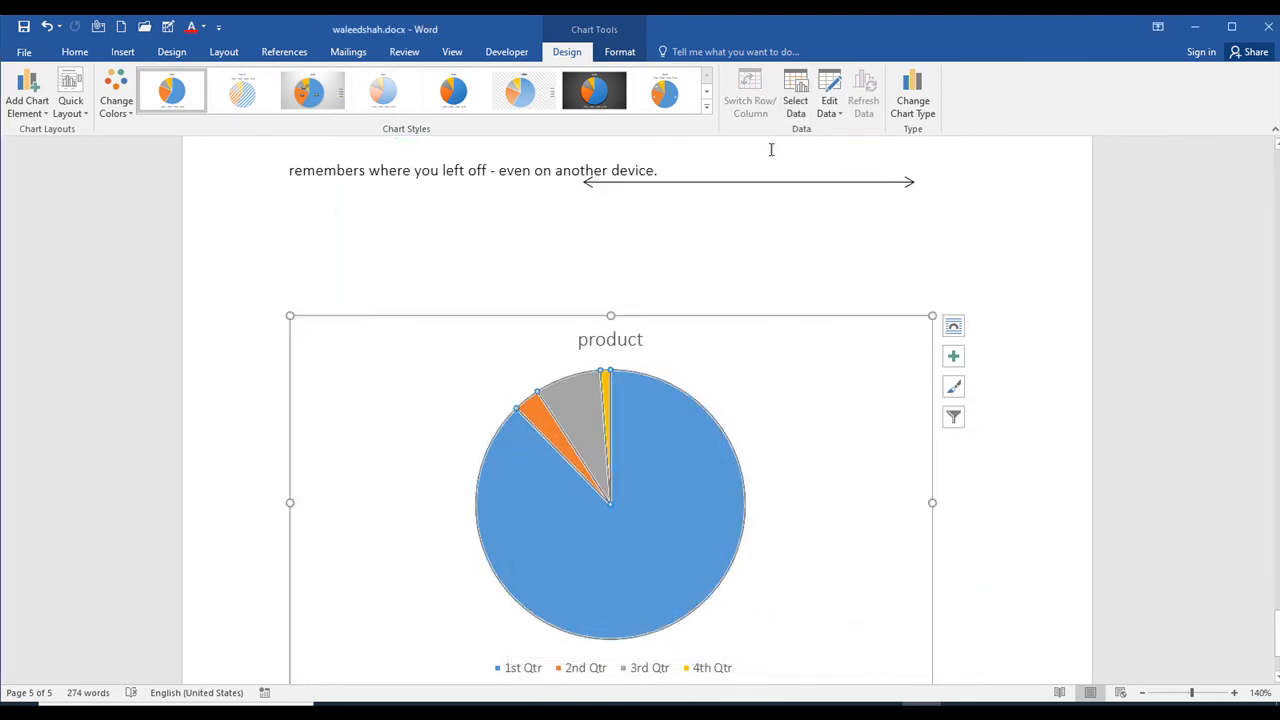
{"action": "left_click", "coordinate": [838, 113]}
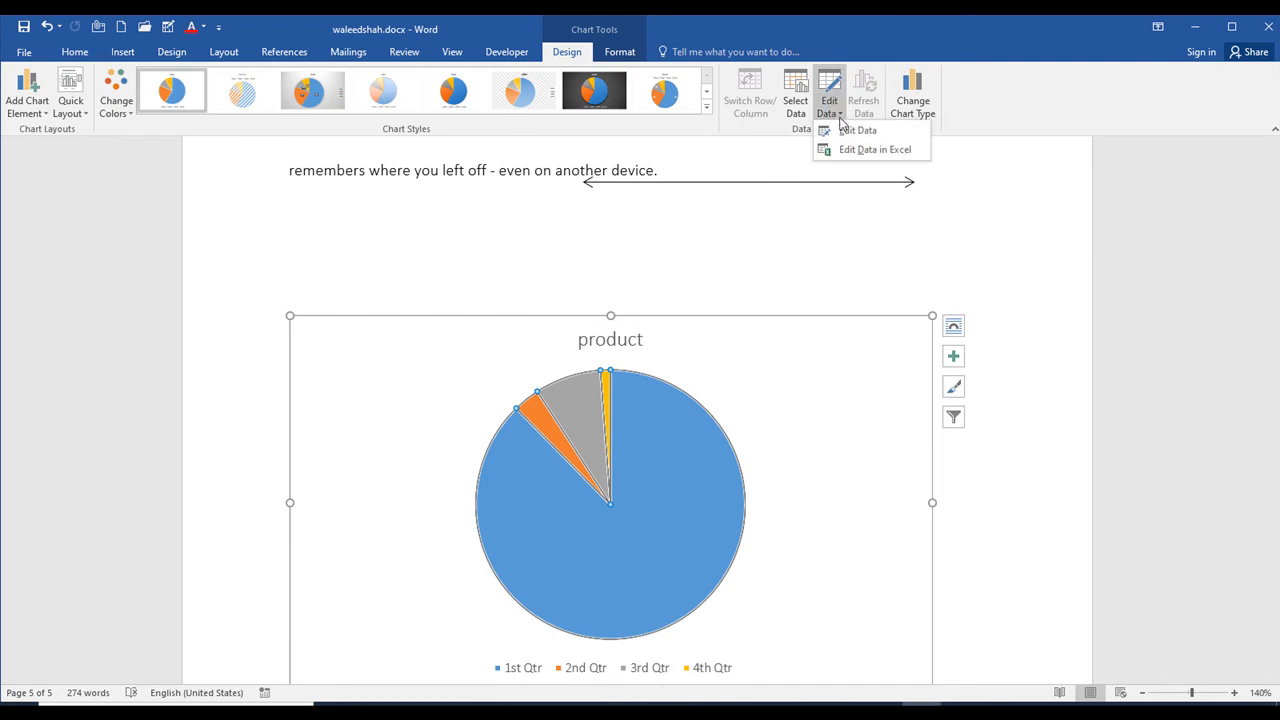
{"action": "left_click", "coordinate": [843, 131]}
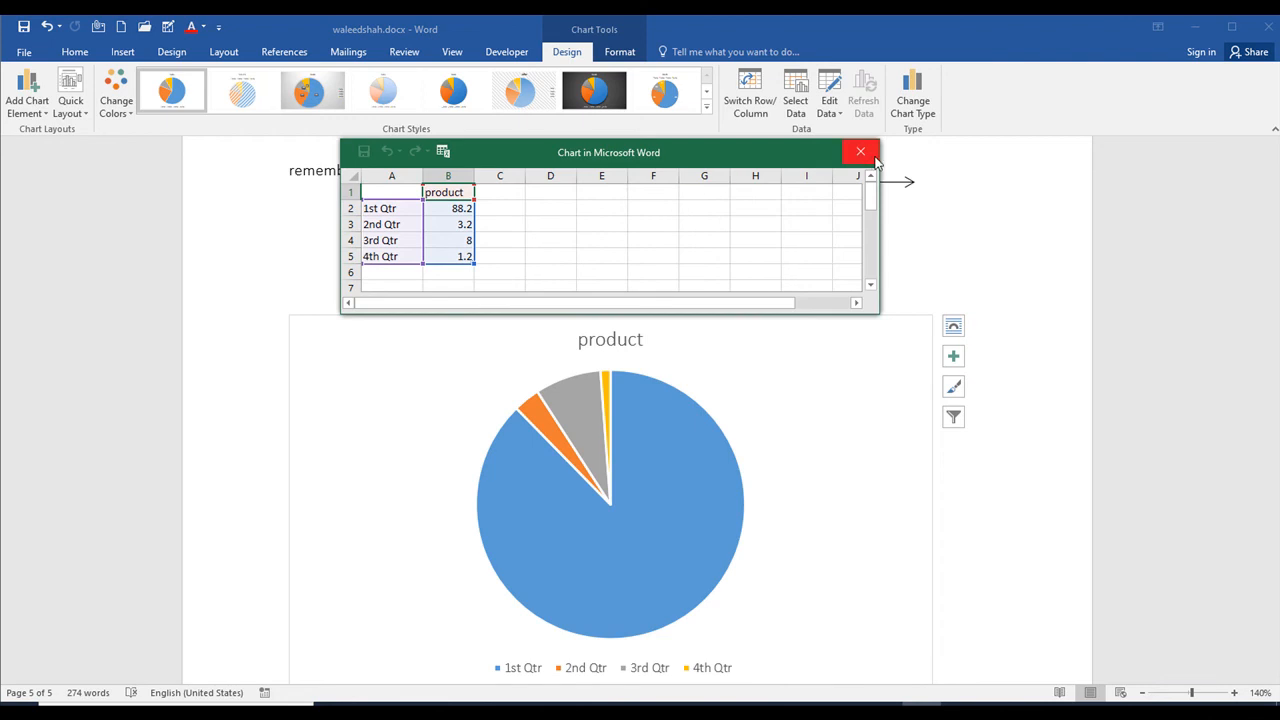
{"action": "left_click", "coordinate": [864, 152]}
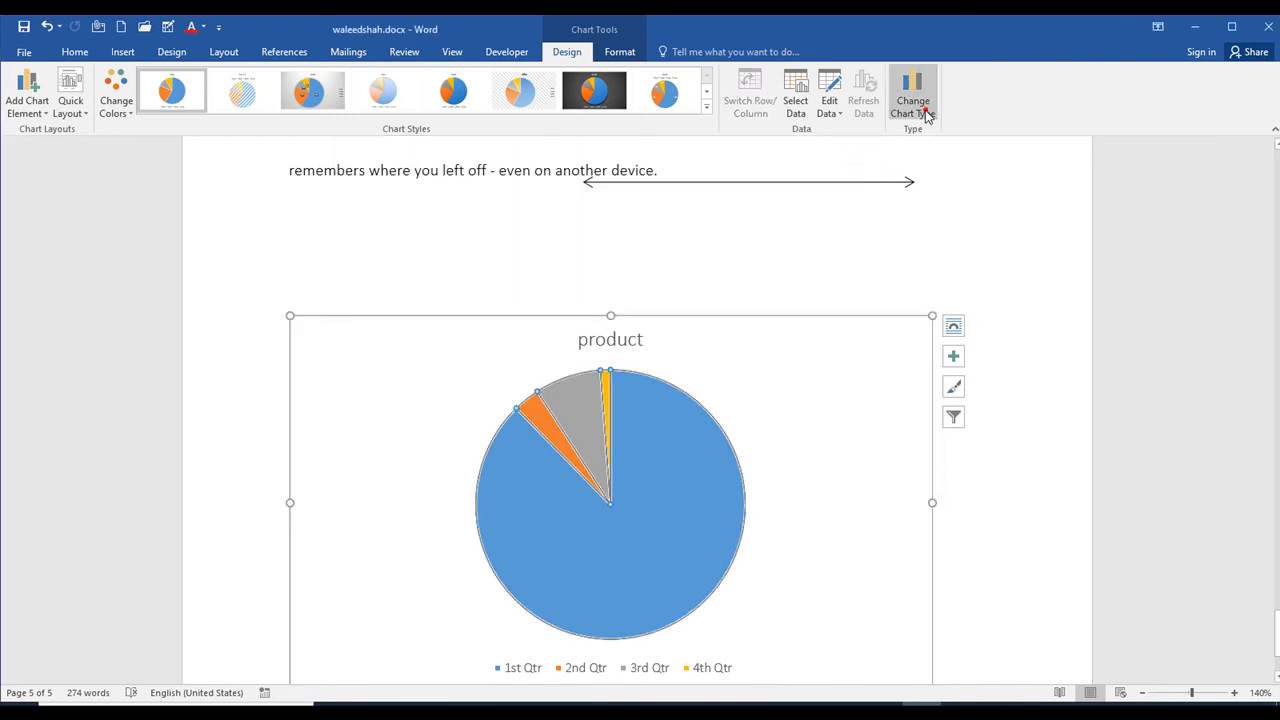
Step: Change the pie chart to the basic Area chart type after viewing the Stacked Area - Clustered Column combo option
{"action": "left_click", "coordinate": [927, 116]}
{"action": "left_click", "coordinate": [625, 196]}
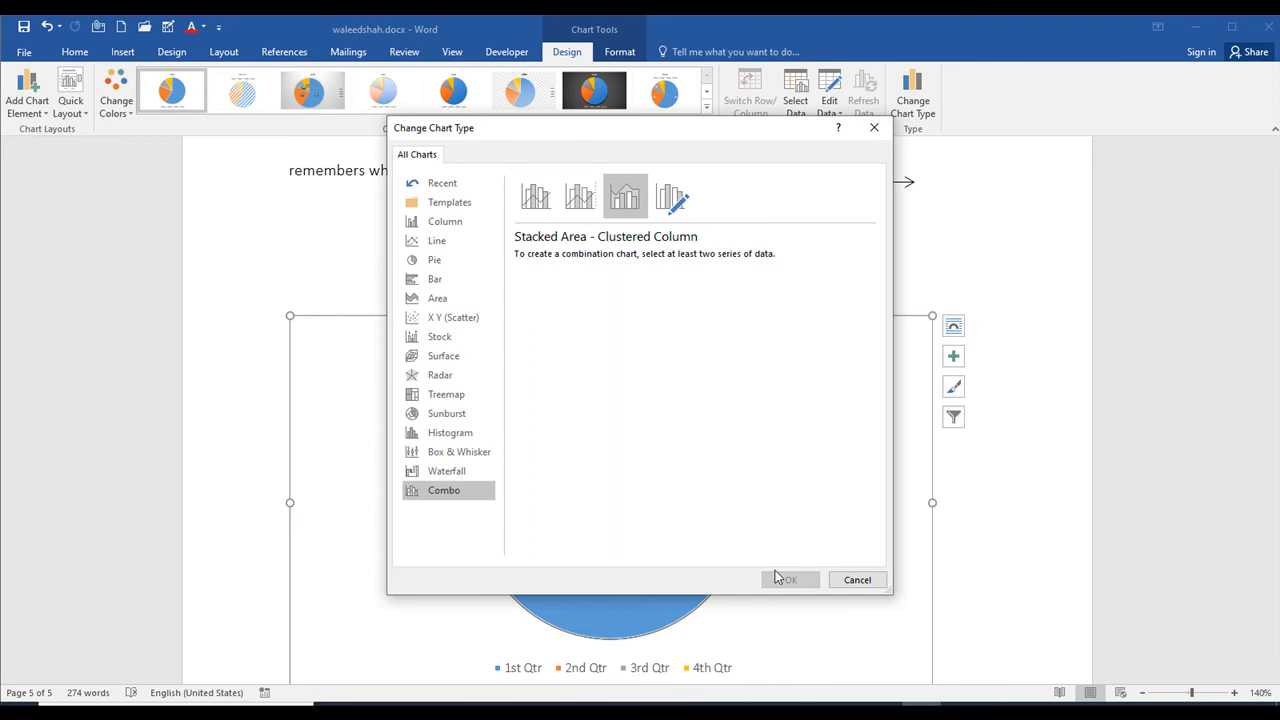
{"action": "left_click", "coordinate": [436, 298]}
{"action": "mouse_move", "coordinate": [598, 322]}
{"action": "left_click", "coordinate": [775, 580]}
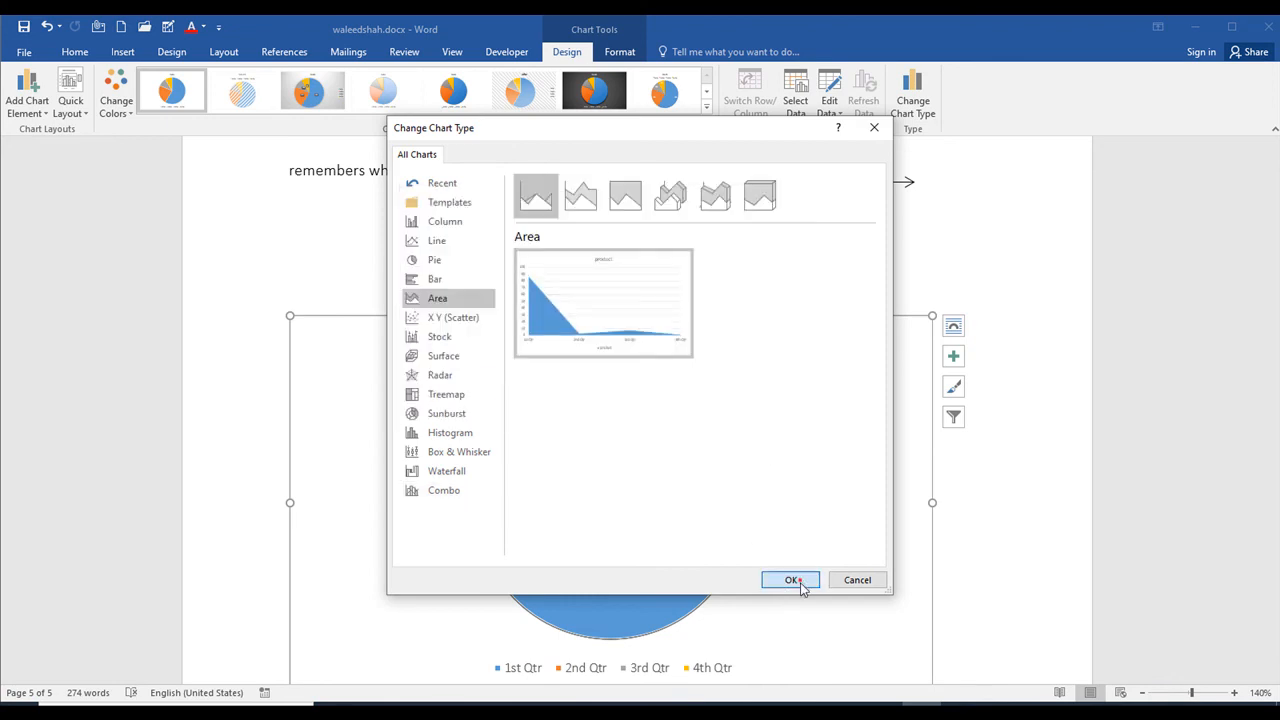
{"action": "scroll", "coordinate": [550, 500], "scroll_direction": "down", "scroll_amount": 1}
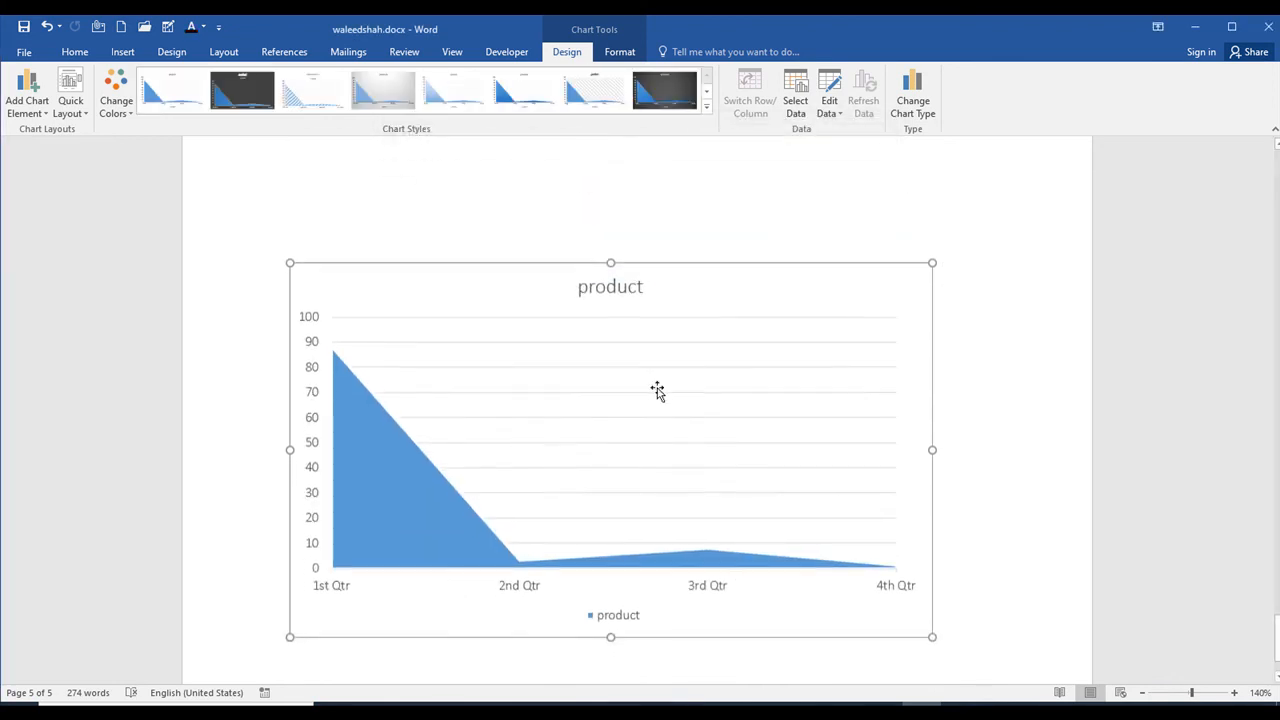
Step: Try the dark second chart style on the area chart and apply the last available style with a white background and shaded blue area
{"action": "scroll", "coordinate": [657, 391], "scroll_direction": "up", "scroll_amount": 2}
{"action": "left_click", "coordinate": [645, 90]}
{"action": "left_click", "coordinate": [242, 90]}
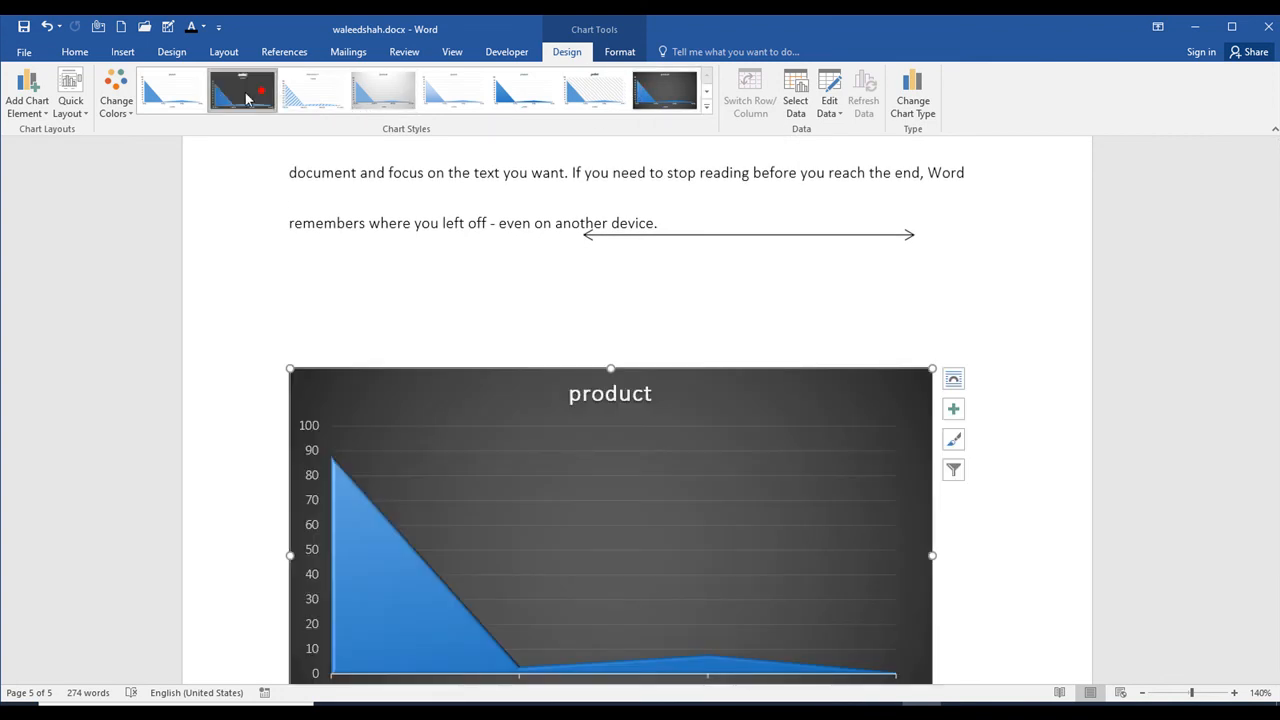
{"action": "scroll", "coordinate": [600, 194], "scroll_direction": "down", "scroll_amount": 2}
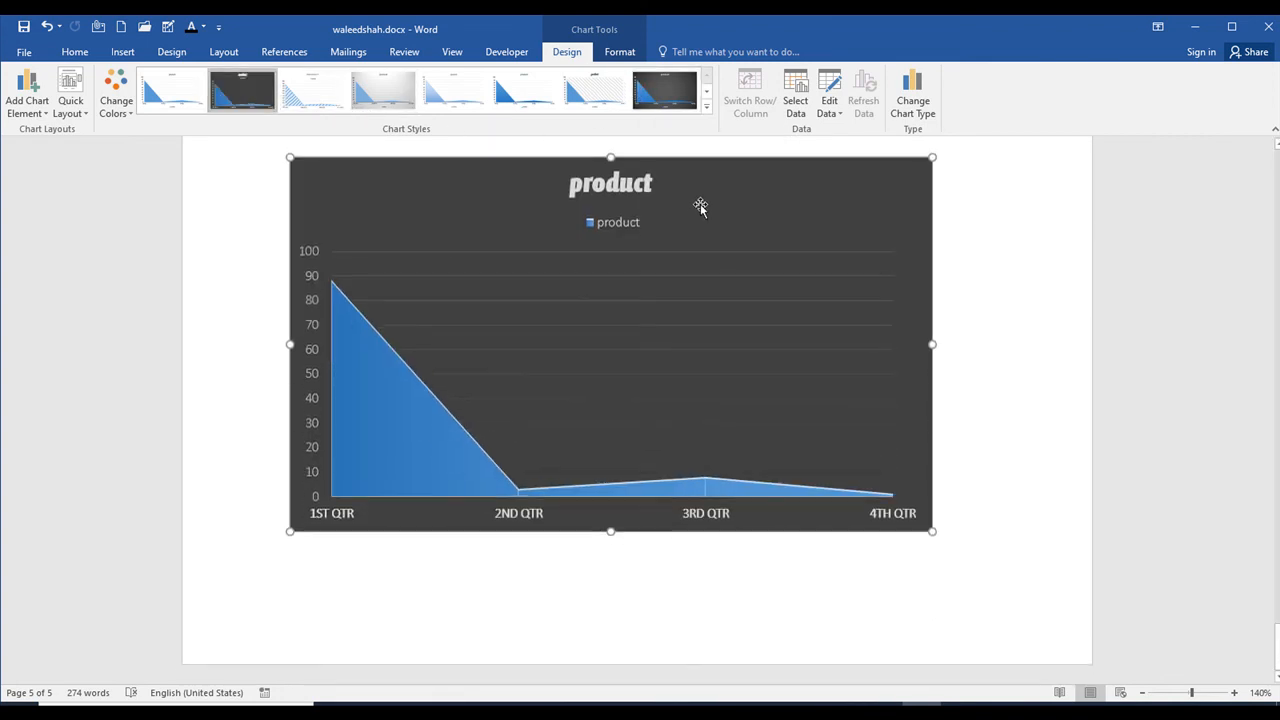
{"action": "left_click", "coordinate": [705, 110]}
{"action": "left_click", "coordinate": [297, 140]}
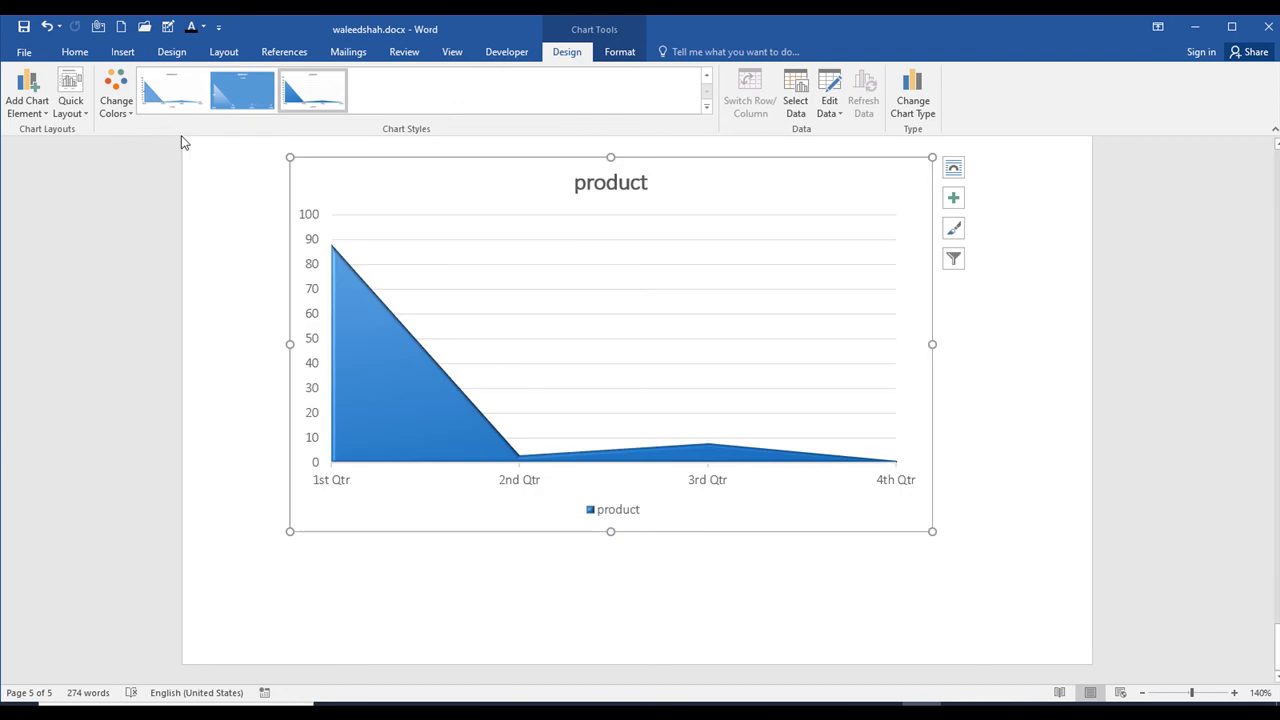
Step: Delete the area chart from the last page of the document
{"action": "scroll", "coordinate": [612, 268], "scroll_direction": "up", "scroll_amount": 5}
{"action": "scroll", "coordinate": [584, 300], "scroll_direction": "down", "scroll_amount": 3}
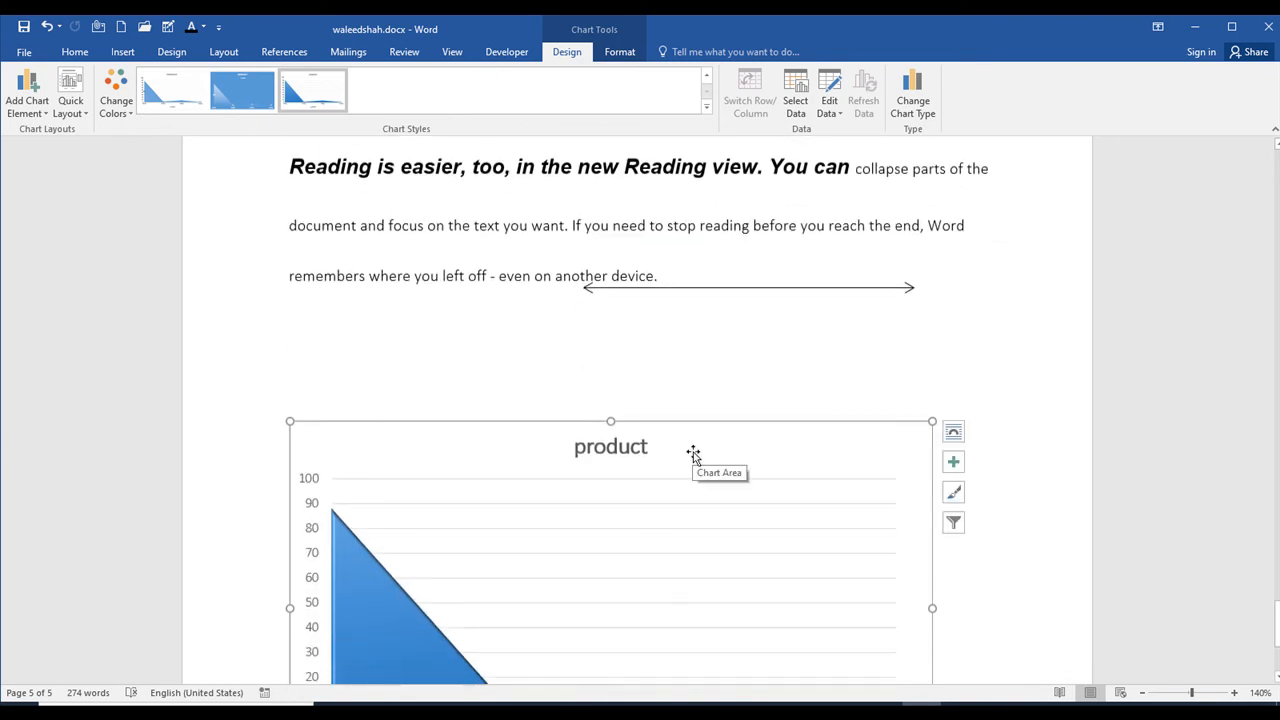
{"action": "key", "text": "Delete"}
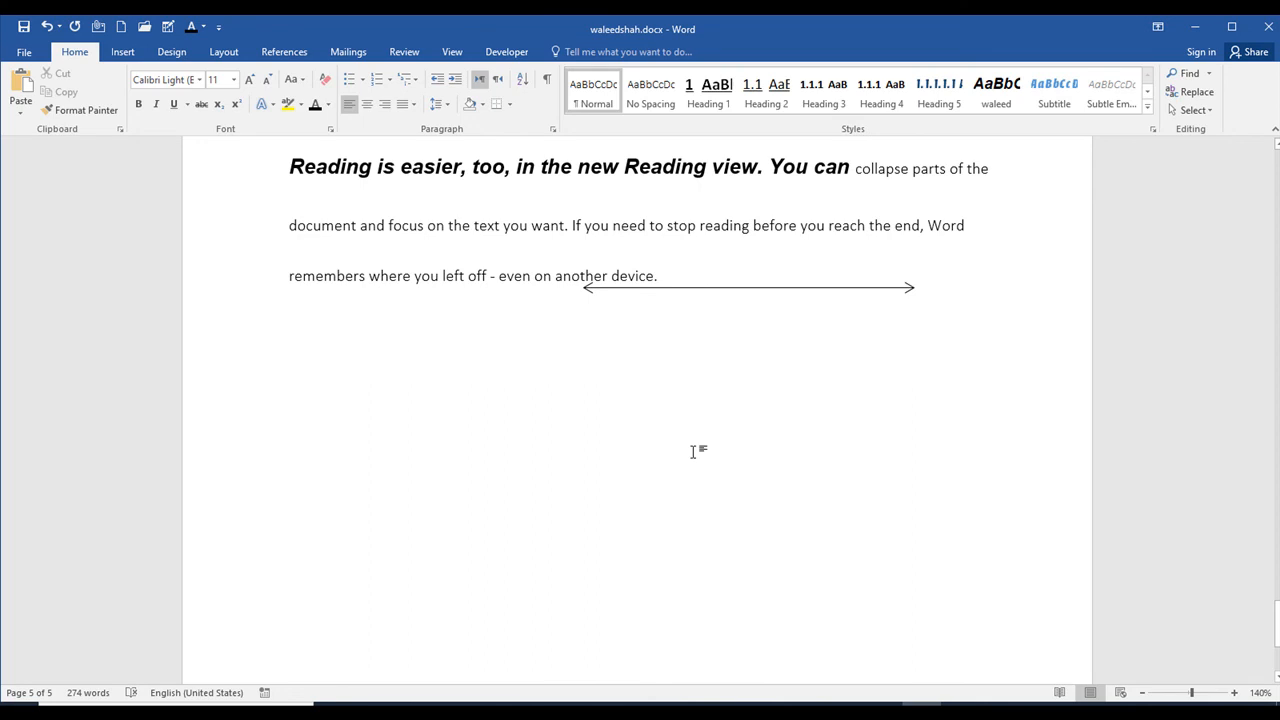
Step: Insert a screen clipping of the desktop wallpaper, capturing a rectangular area over most of the Word logo
{"action": "left_click", "coordinate": [122, 51]}
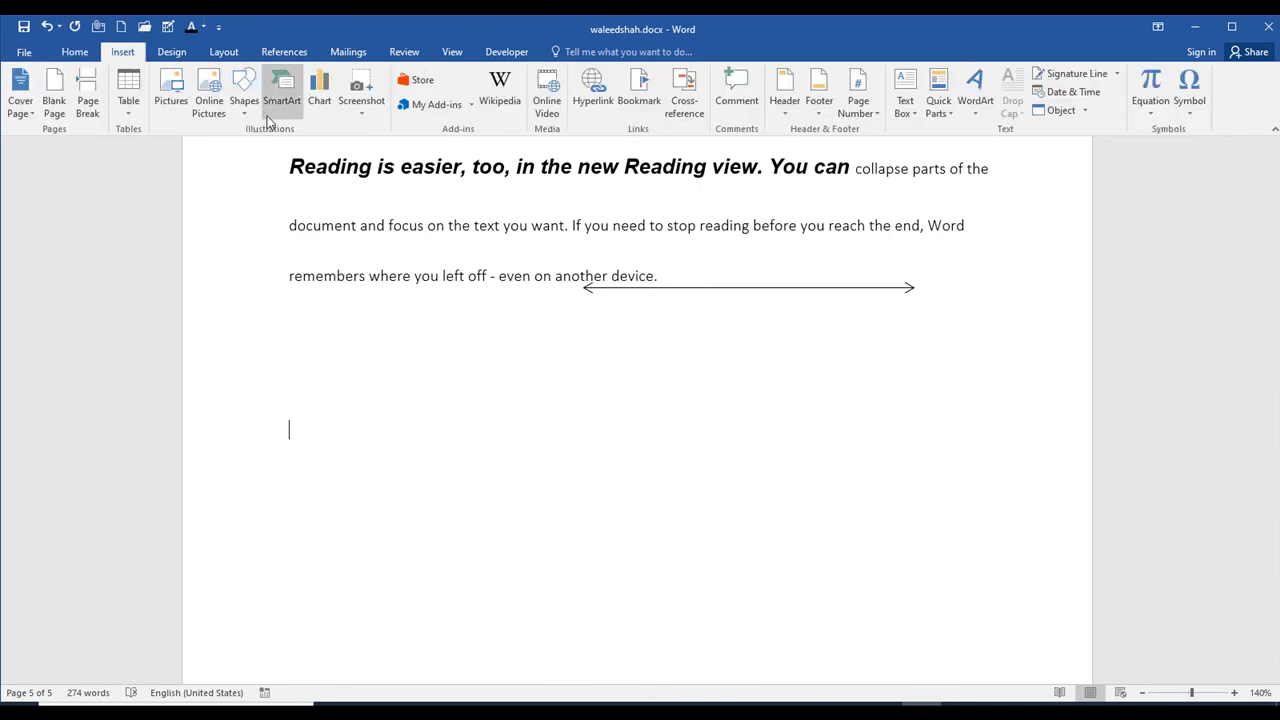
{"action": "left_click", "coordinate": [358, 110]}
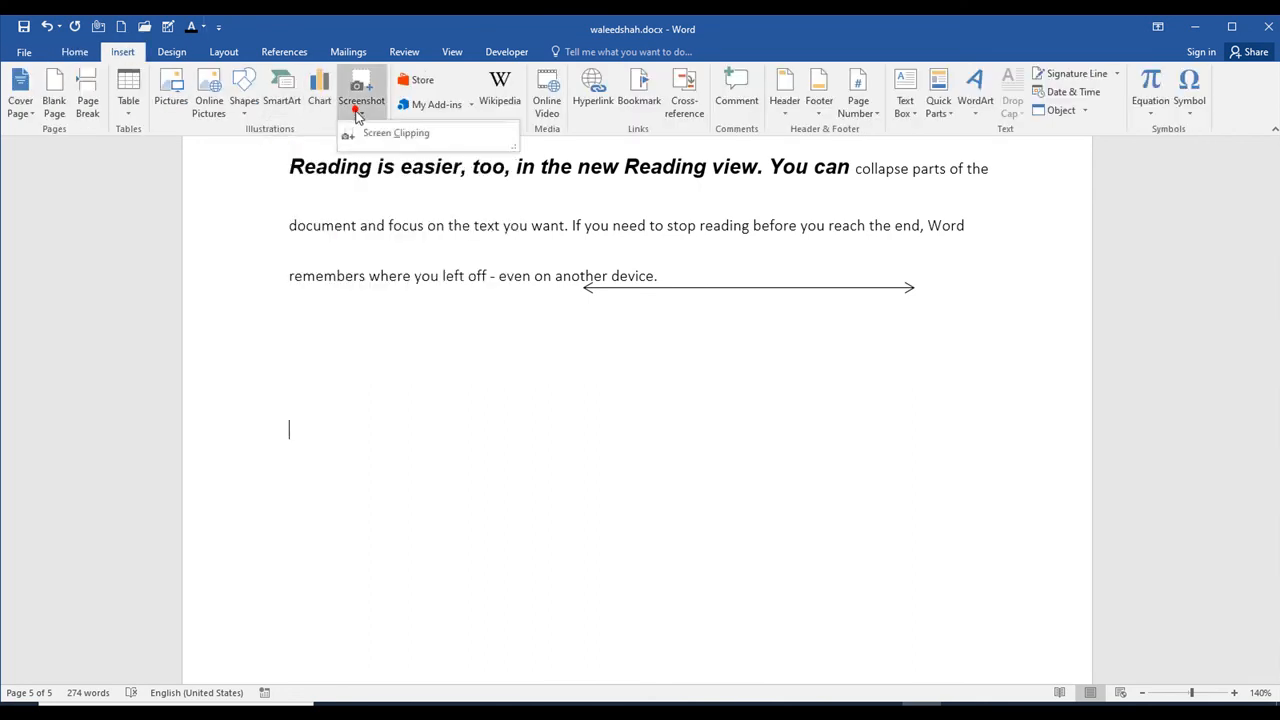
{"action": "left_click", "coordinate": [372, 134]}
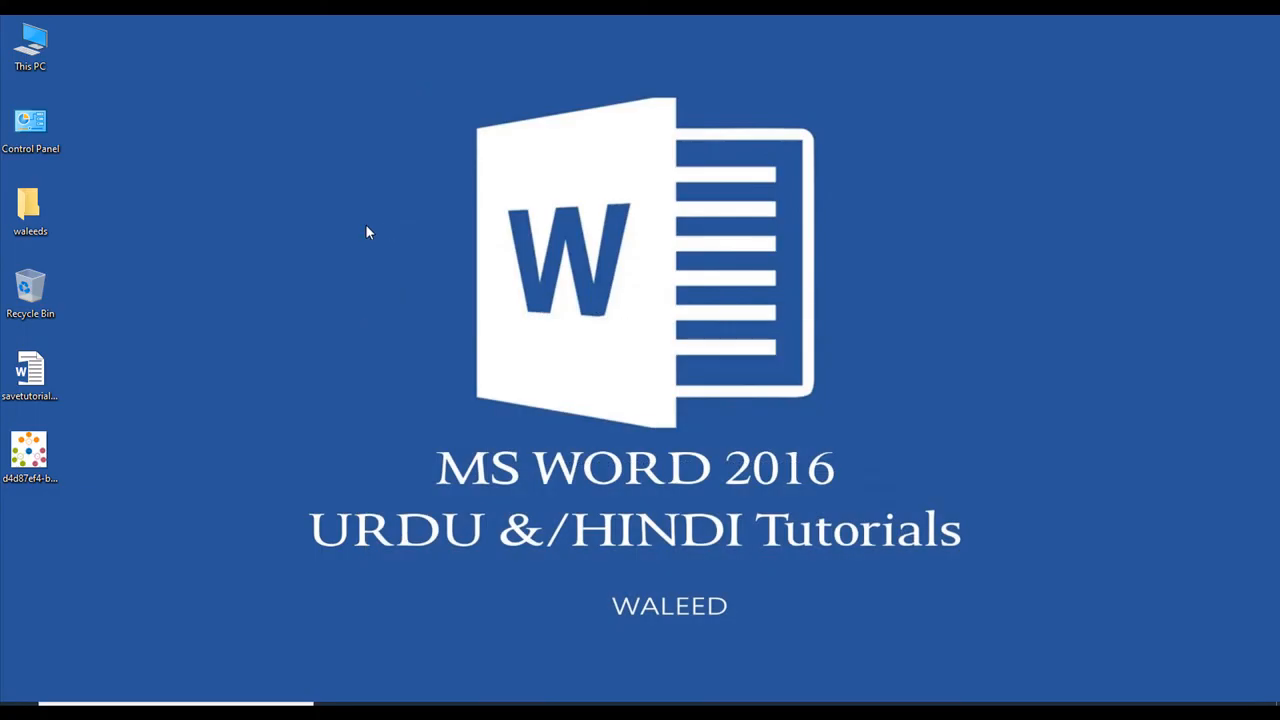
{"action": "left_click_drag", "start_coordinate": [255, 125], "coordinate": [642, 456]}
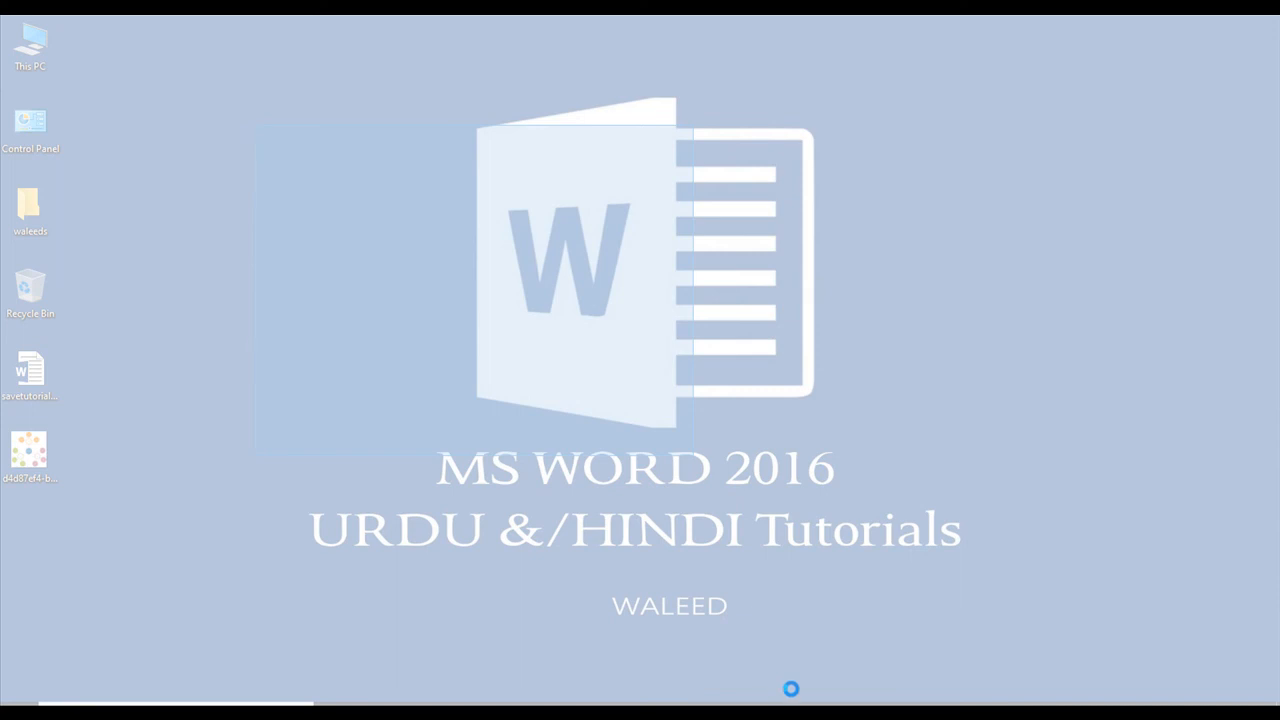